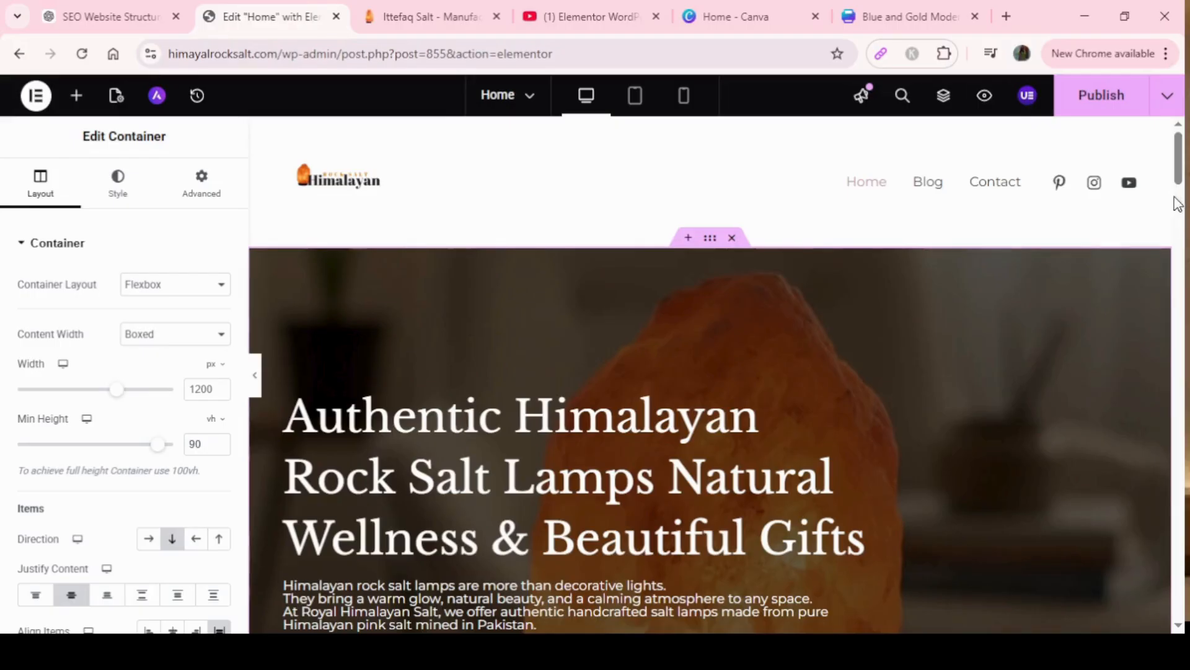
Examine the hero container's layout settings, from content width and minimum height down to item alignment, gaps and wrap.
scroll(1178, 179, "down", 2)
scroll(1165, 165, "up", 2)
scroll(699, 297, "up", 3)
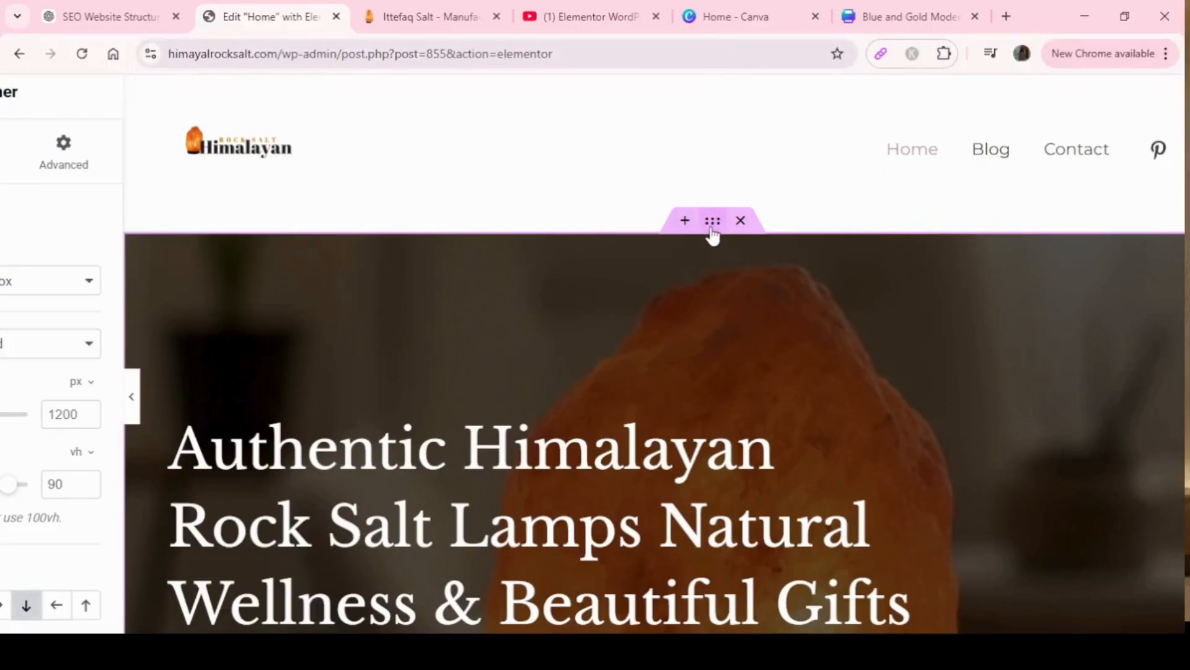
scroll(727, 312, "down", 3)
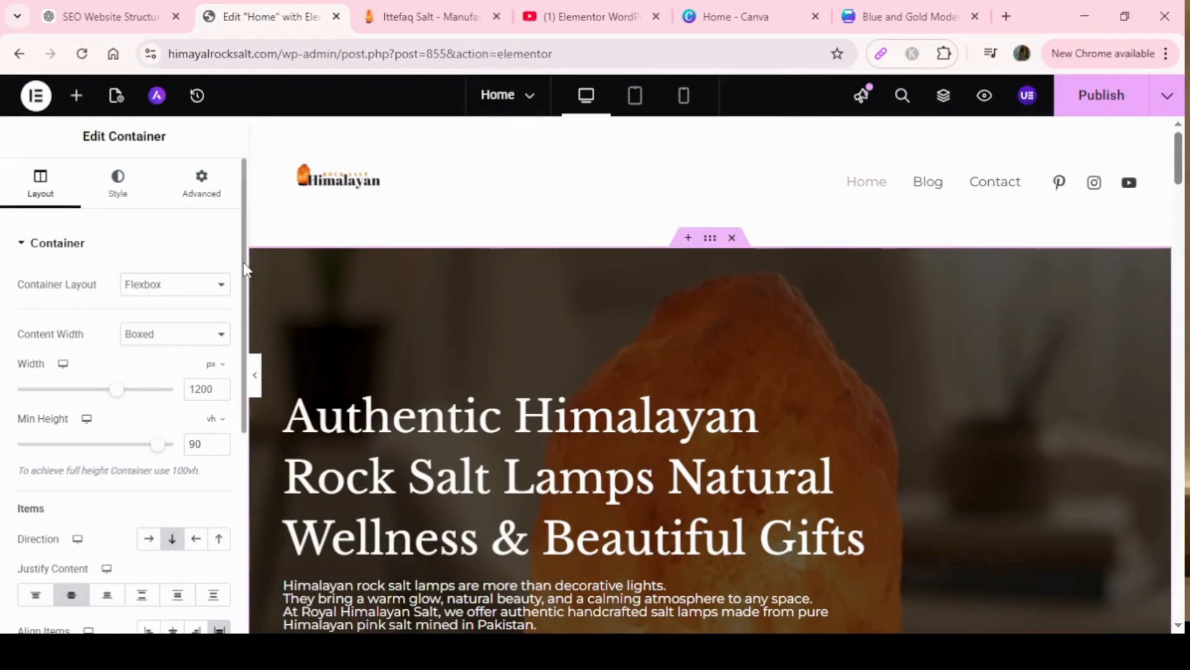
scroll(246, 341, "down", 2)
scroll(246, 341, "down", 3)
scroll(231, 434, "up", 2)
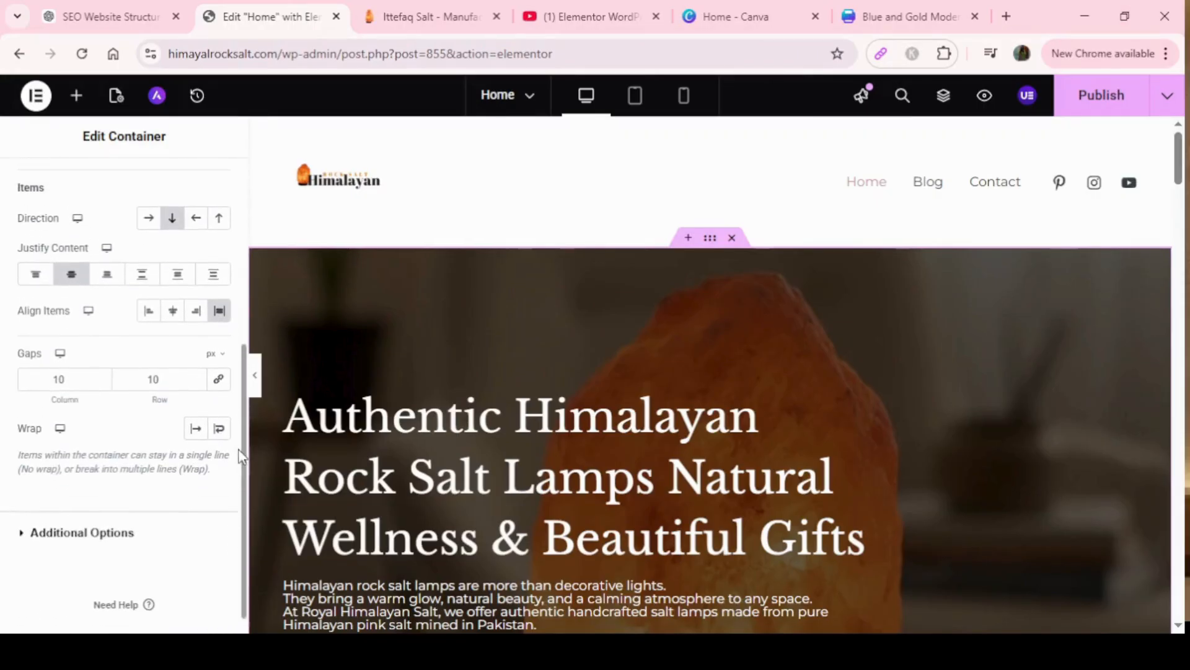
scroll(229, 371, "up", 2)
scroll(226, 326, "down", 4)
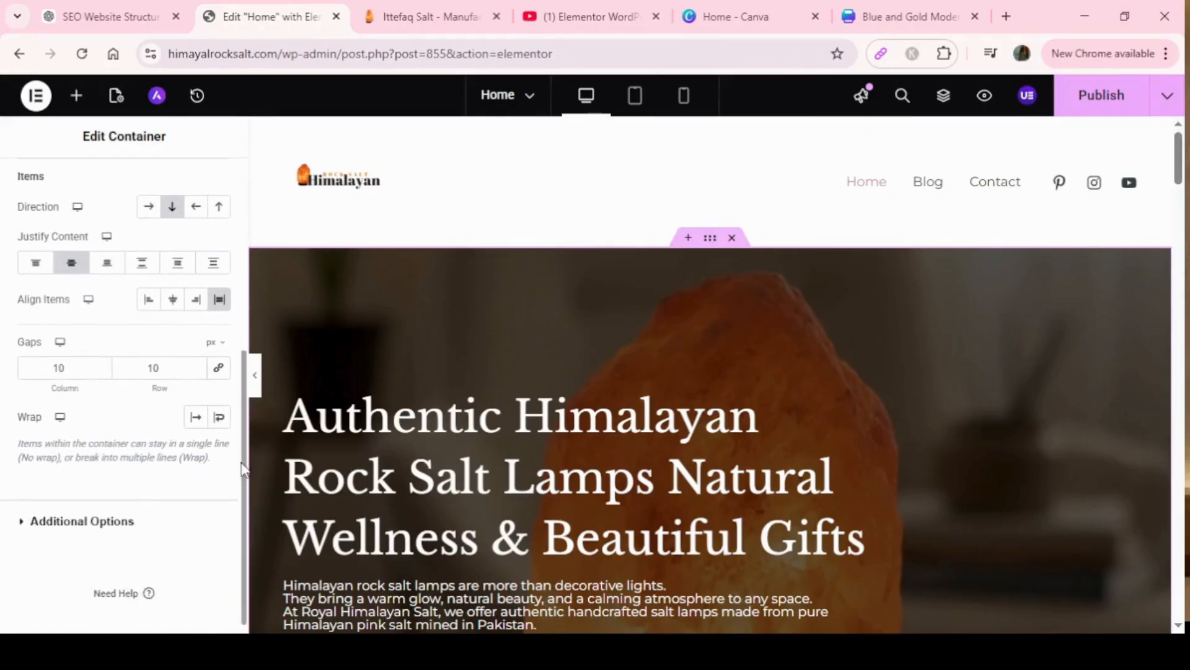
scroll(229, 247, "up", 5)
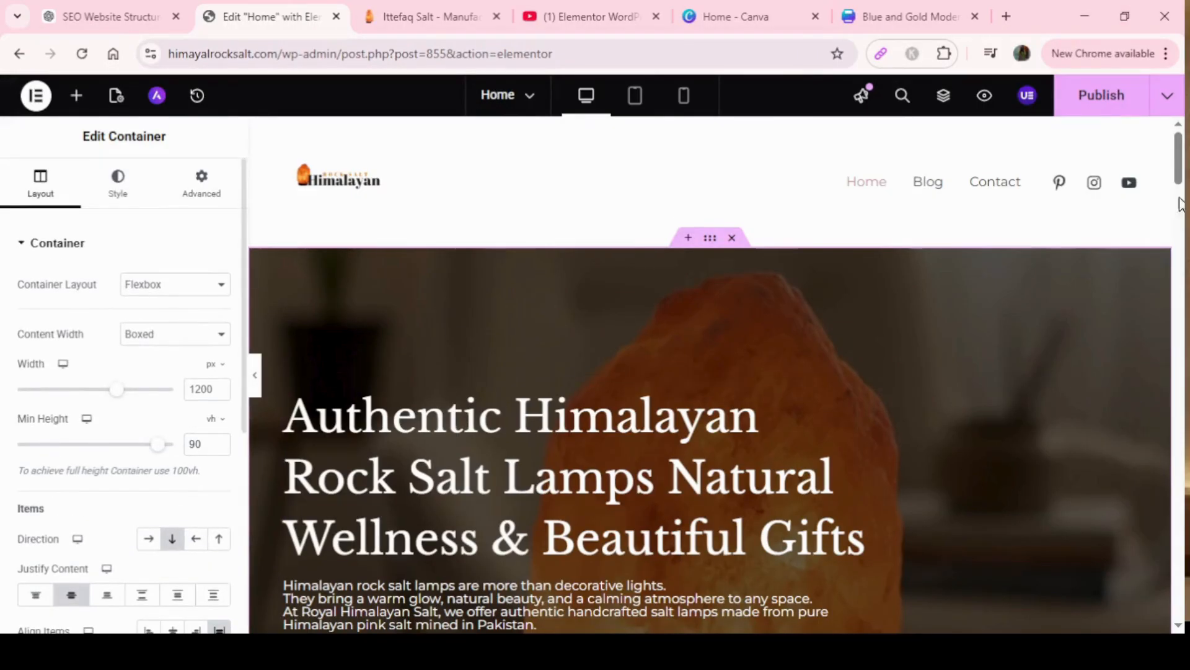
Retype the last letters of the hero's main heading so that it ends with "Beautiful Gifts".
left_click_drag(1176, 173, 1176, 192)
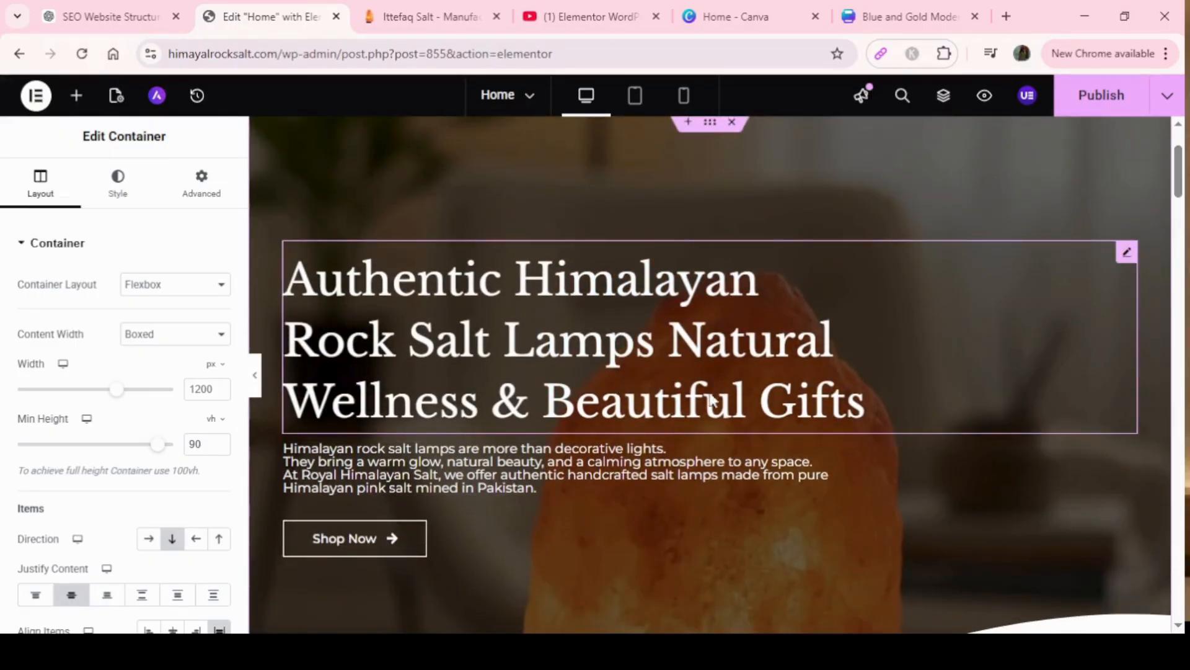
left_click(865, 377)
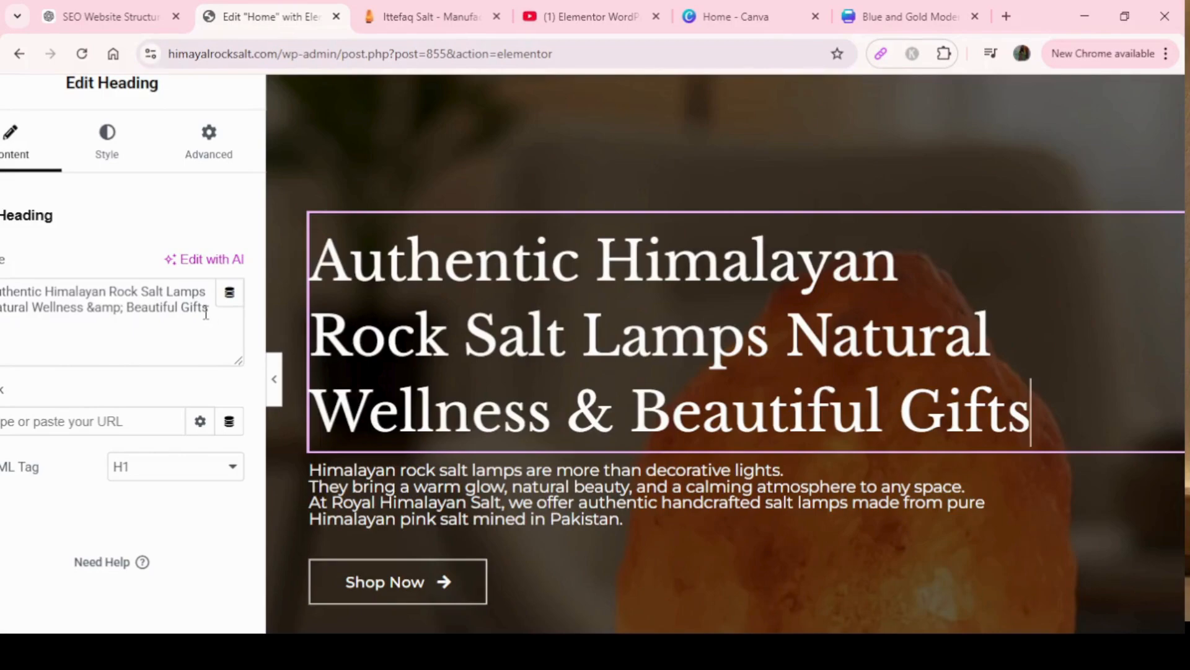
left_click_drag(202, 307, 64, 308)
left_click(1046, 406)
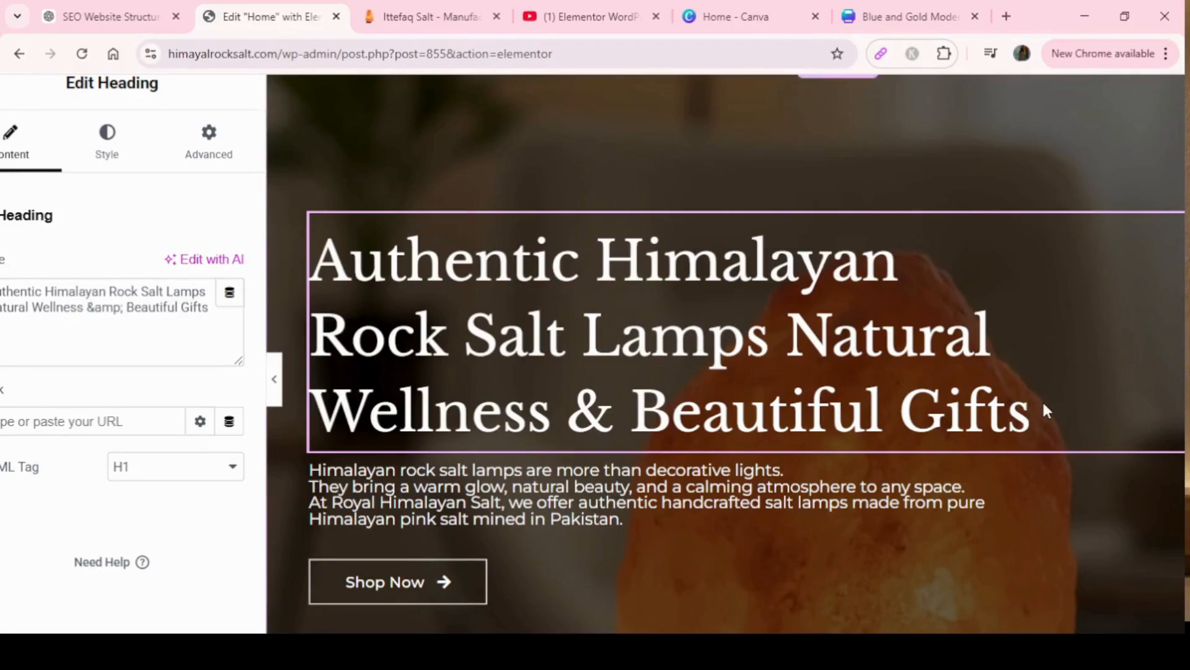
key("BackSpace")
key("BackSpace")
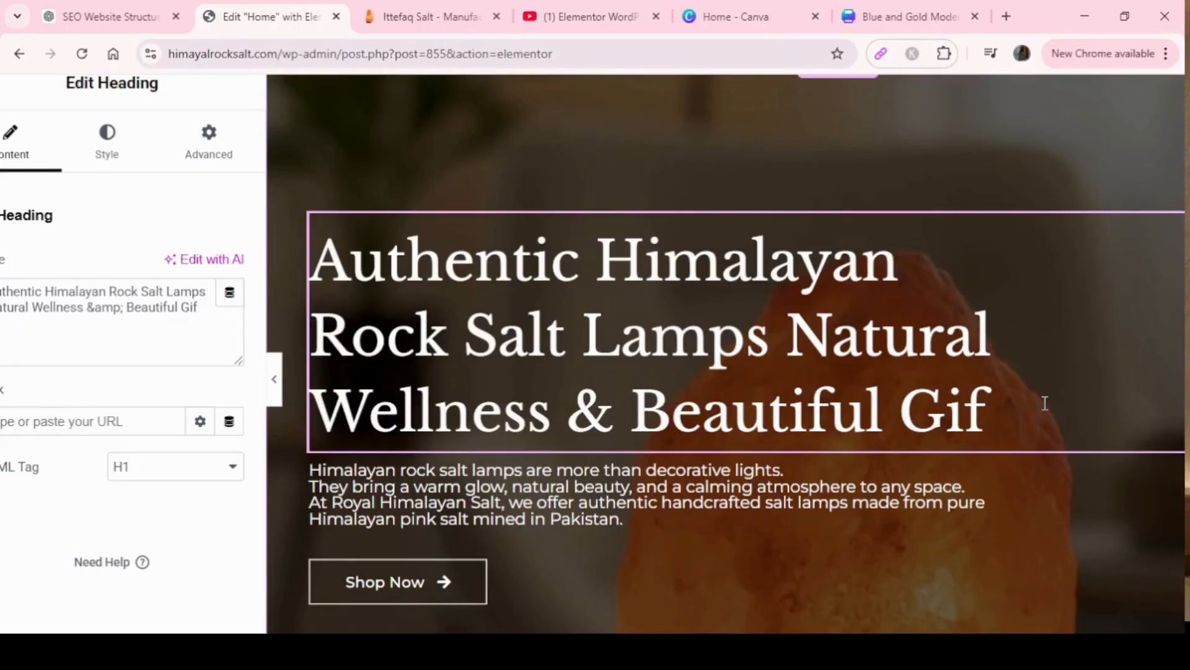
type("TS")
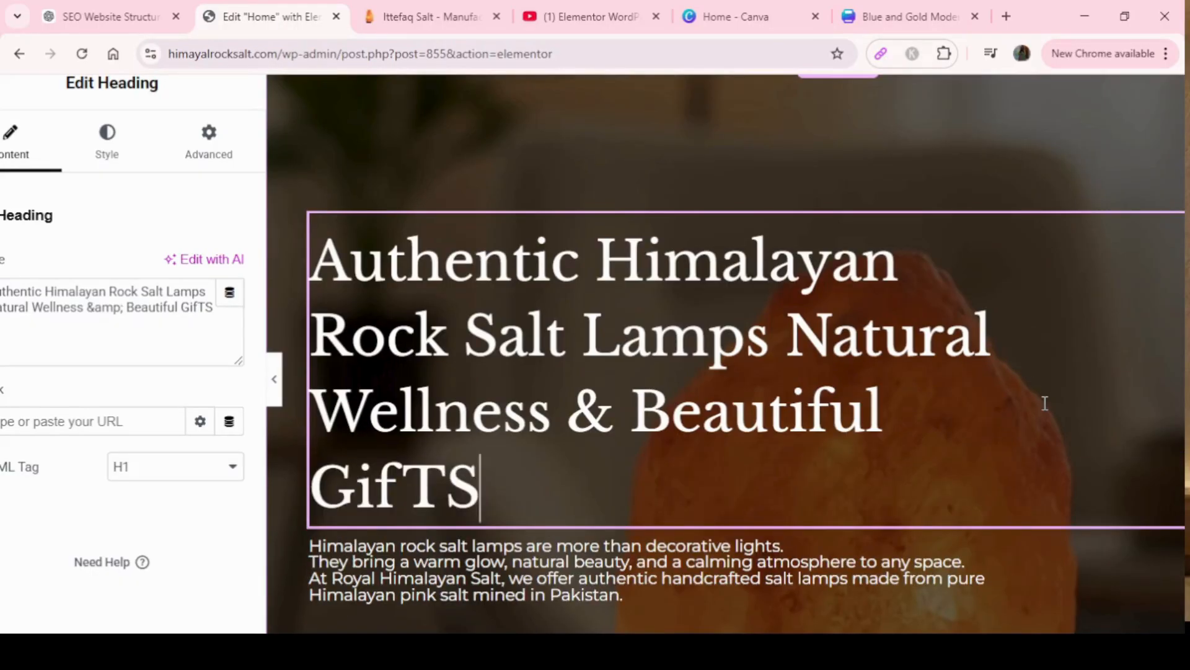
key("BackSpace")
key("BackSpace")
type("ts")
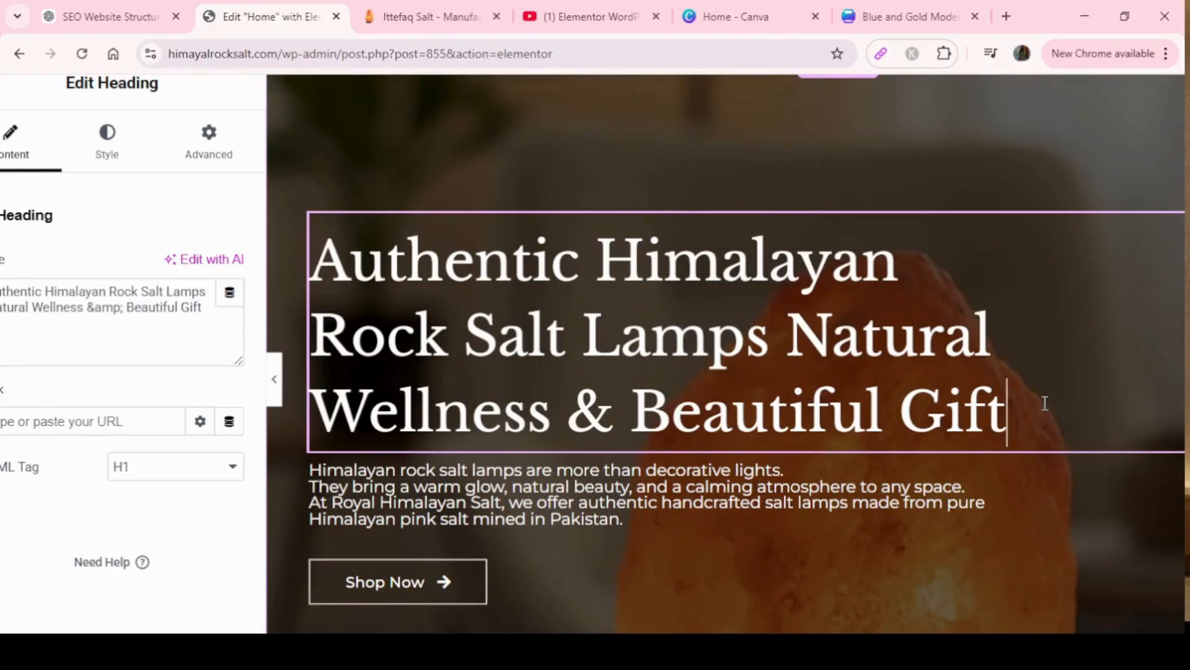
Open the intro paragraph below the hero heading for editing and review its title text.
left_click(819, 521)
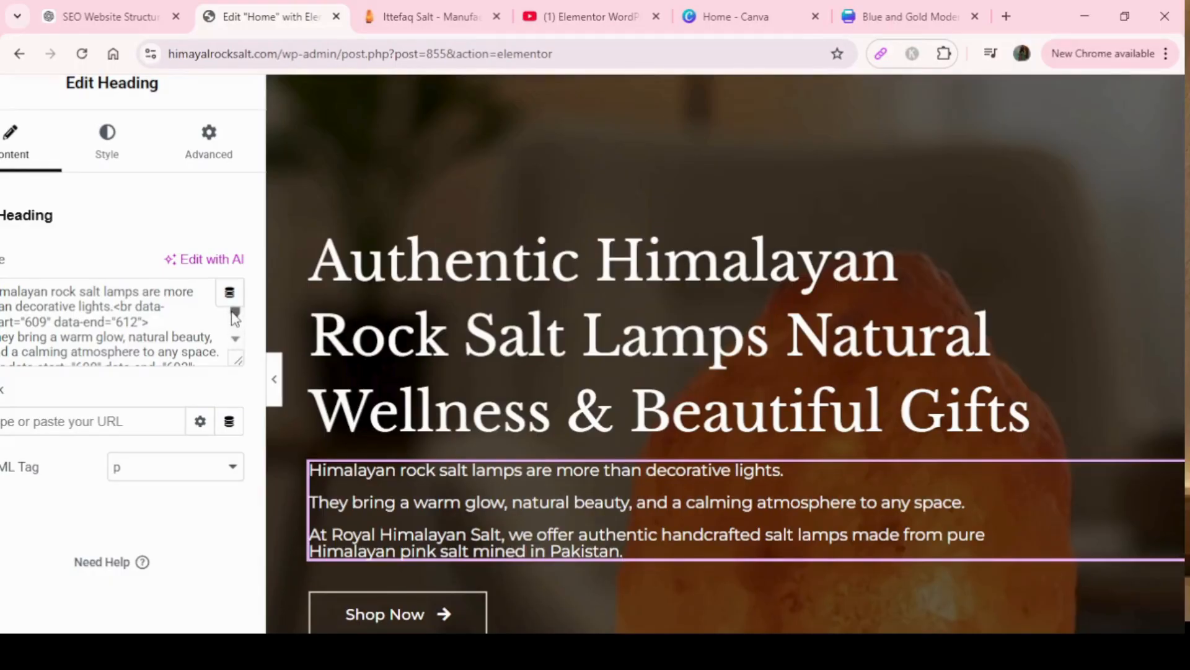
mouse_move(233, 310)
left_mouse_down()
mouse_move(234, 322)
mouse_move(233, 307)
left_mouse_up()
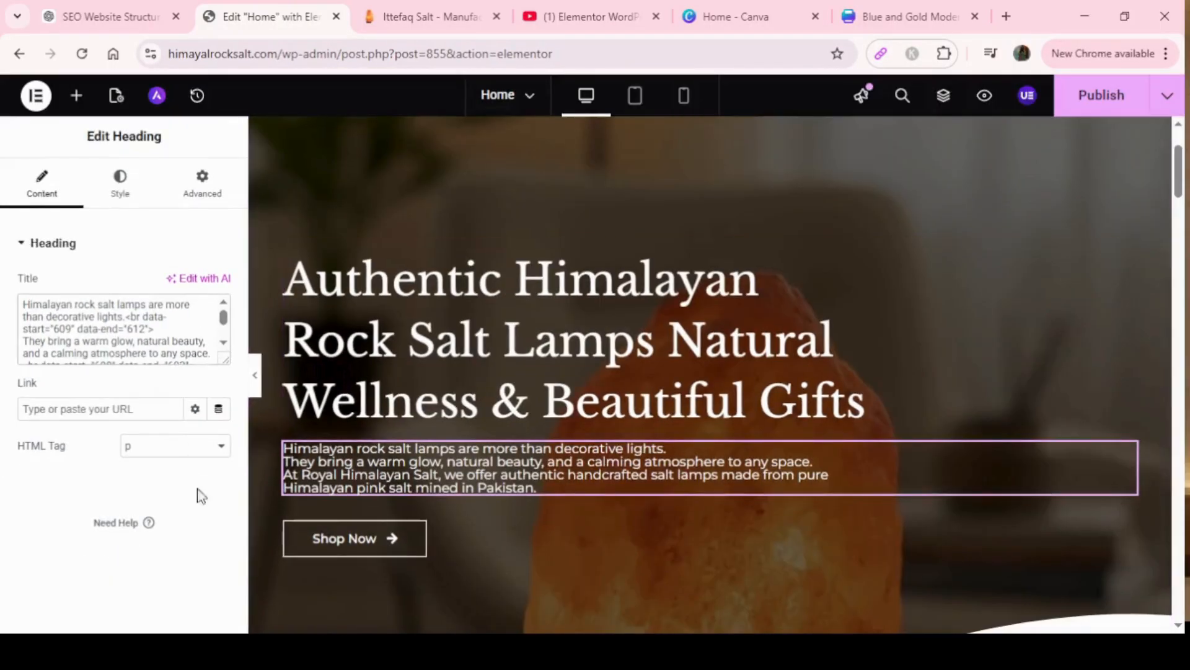
Open the hero button for editing and retype its label as "Shop Now".
left_click(354, 538)
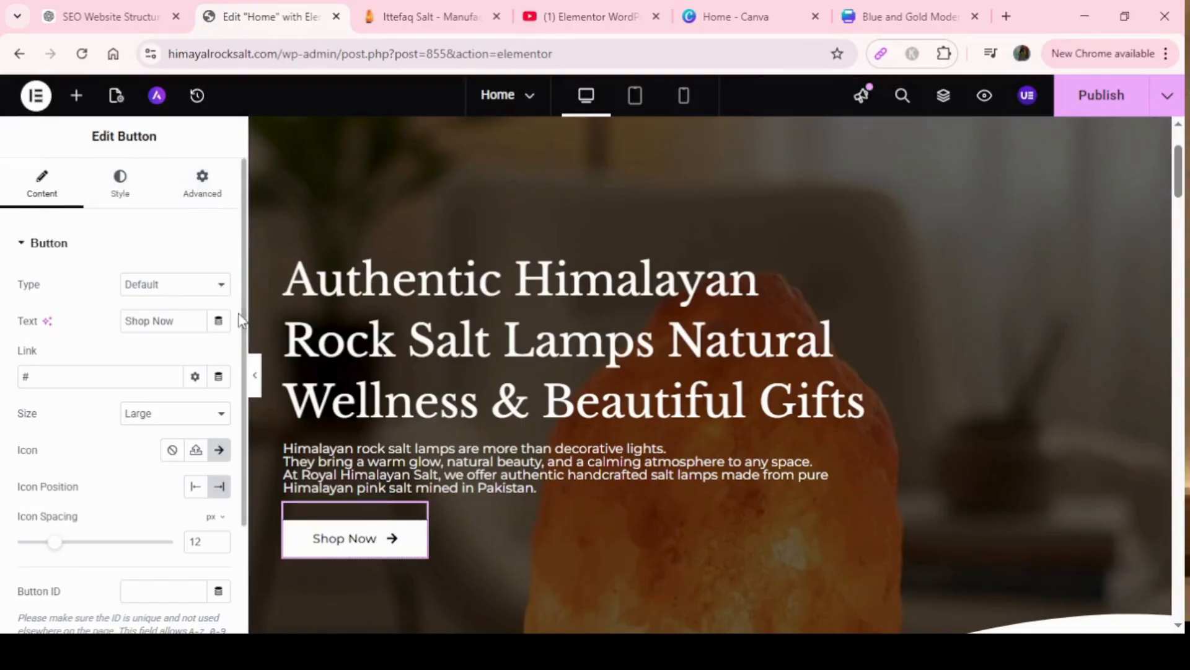
scroll(242, 347, "down", 2)
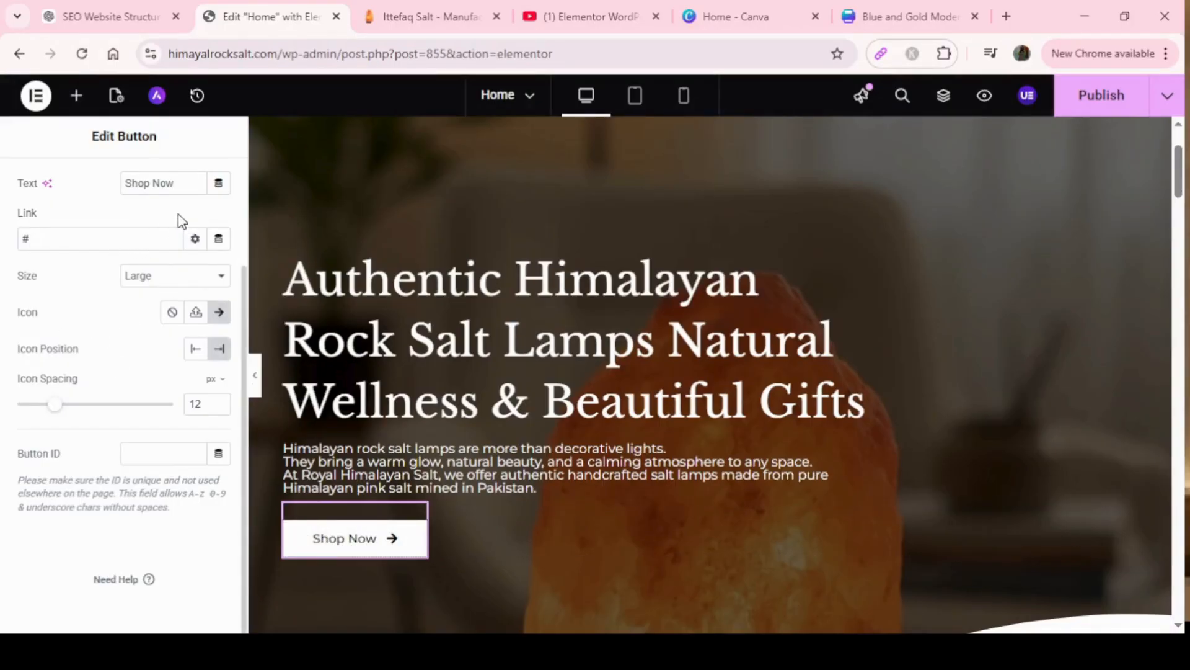
left_click(180, 184)
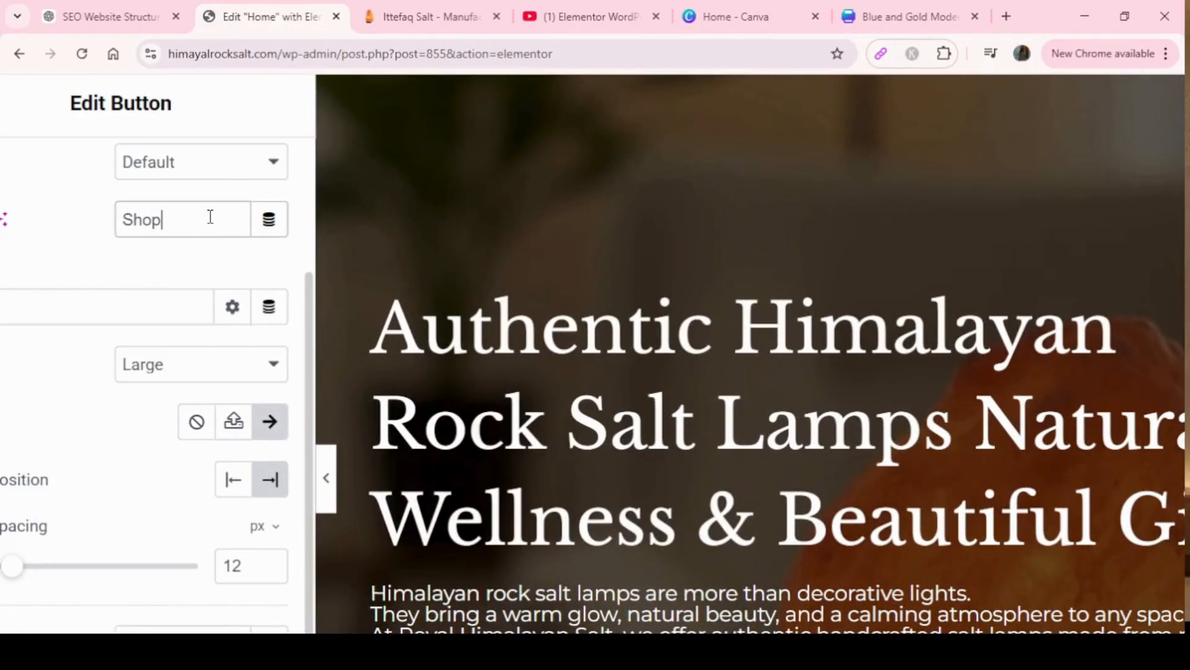
type("Now")
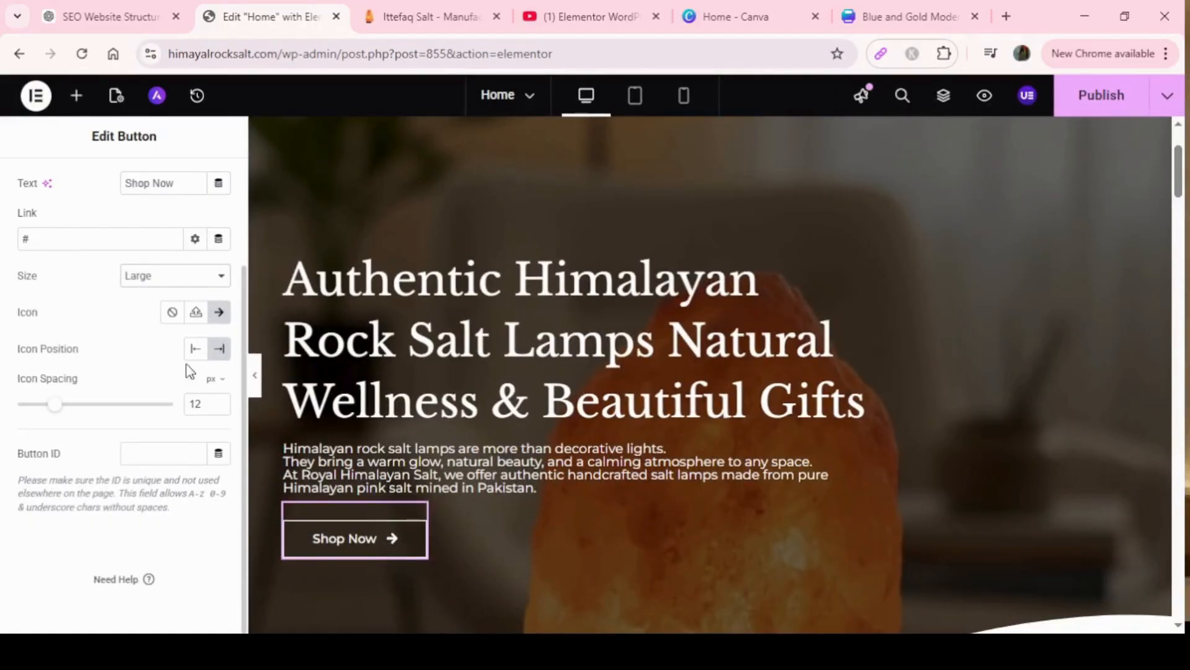
Set the icon spacing of the Shop Now button to 13 px.
left_click(199, 295)
left_click(197, 367)
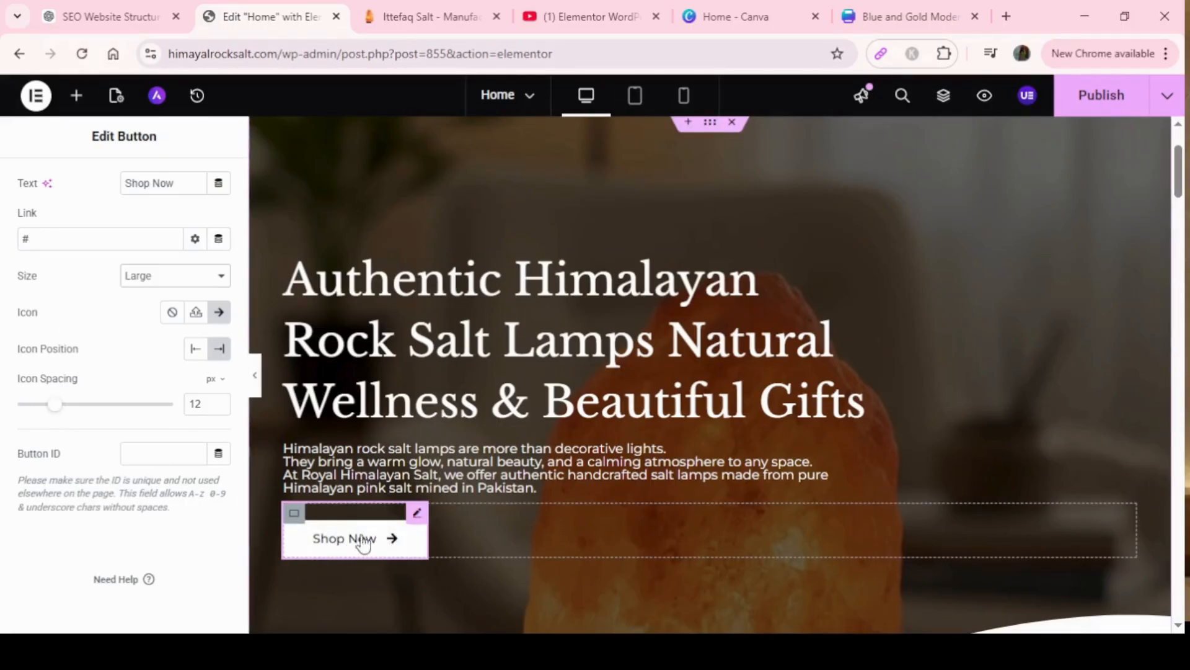
mouse_move(56, 412)
left_mouse_down()
mouse_move(155, 419)
mouse_move(50, 418)
mouse_move(59, 421)
left_mouse_up()
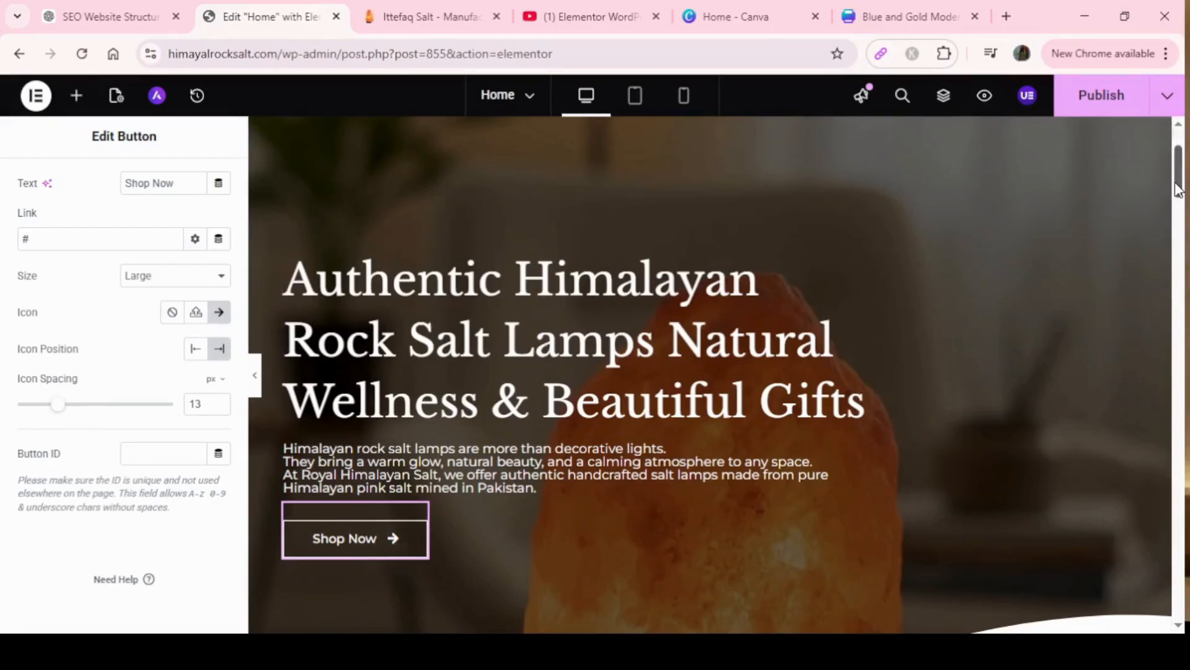
Look over the hero section from the site header to the curved divider, and select its main heading.
scroll(1178, 167, "up", 3)
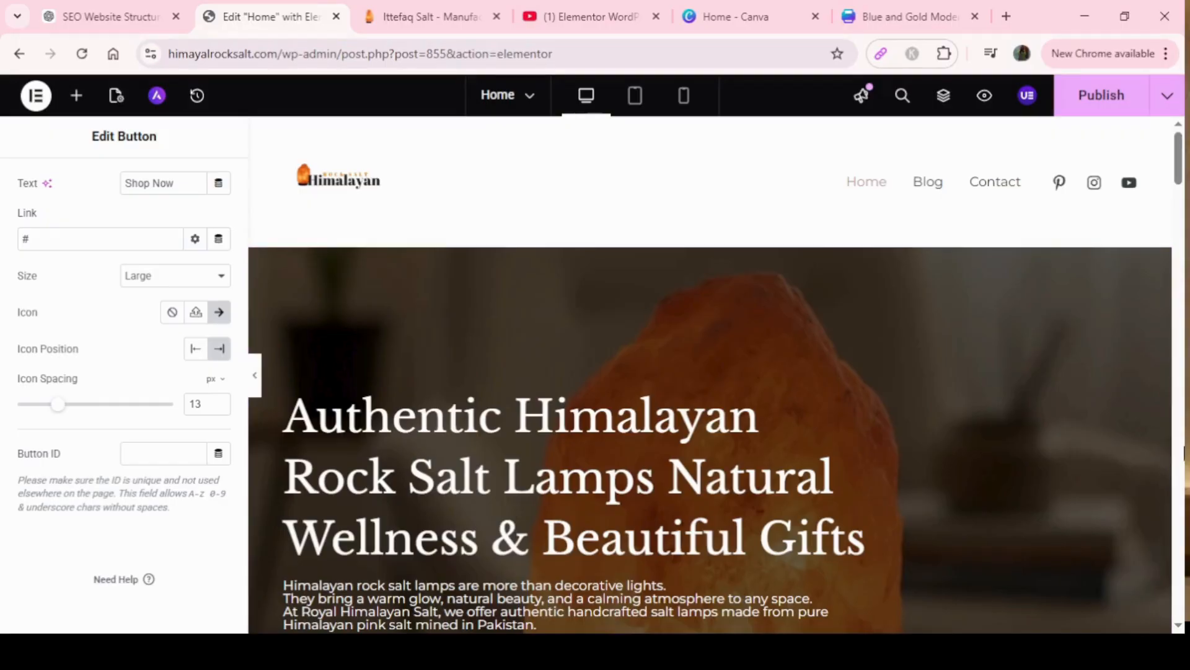
scroll(1176, 248, "down", 8)
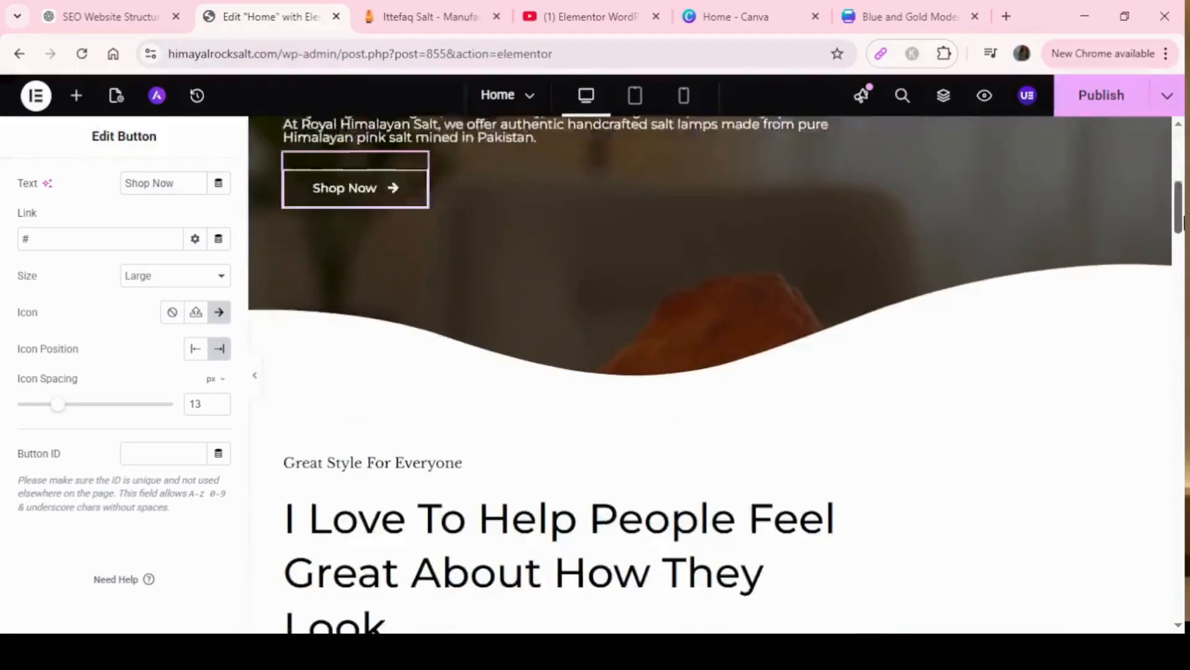
scroll(1175, 341, "up", 3)
scroll(1174, 418, "down", 1)
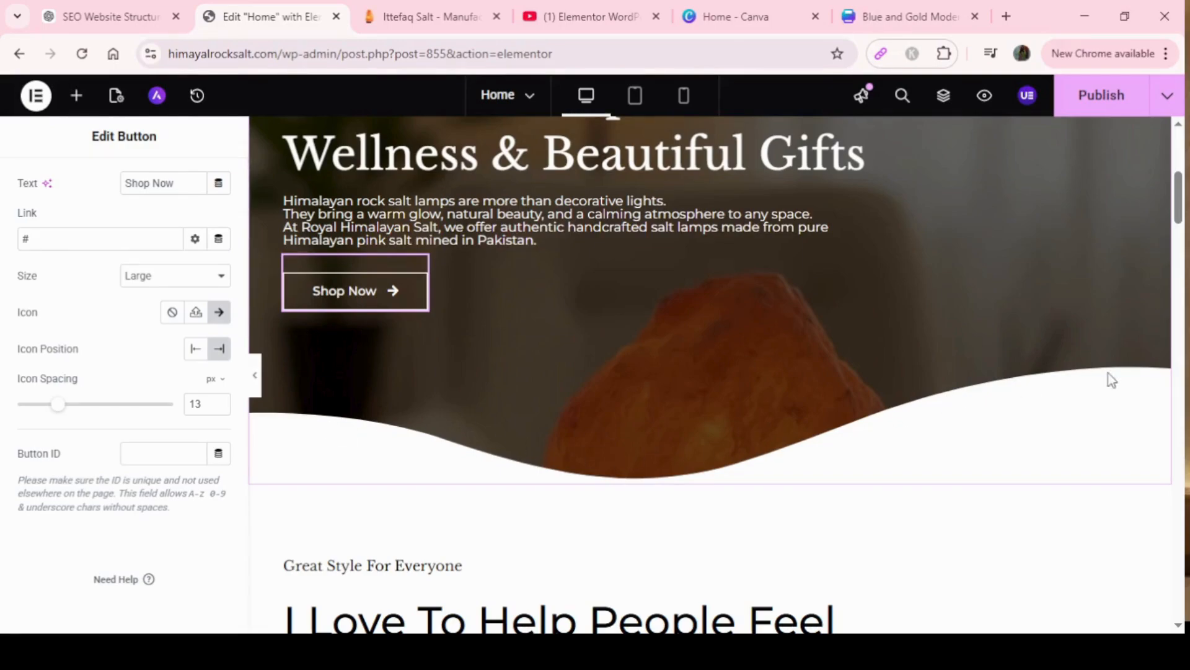
scroll(1178, 195, "up", 2)
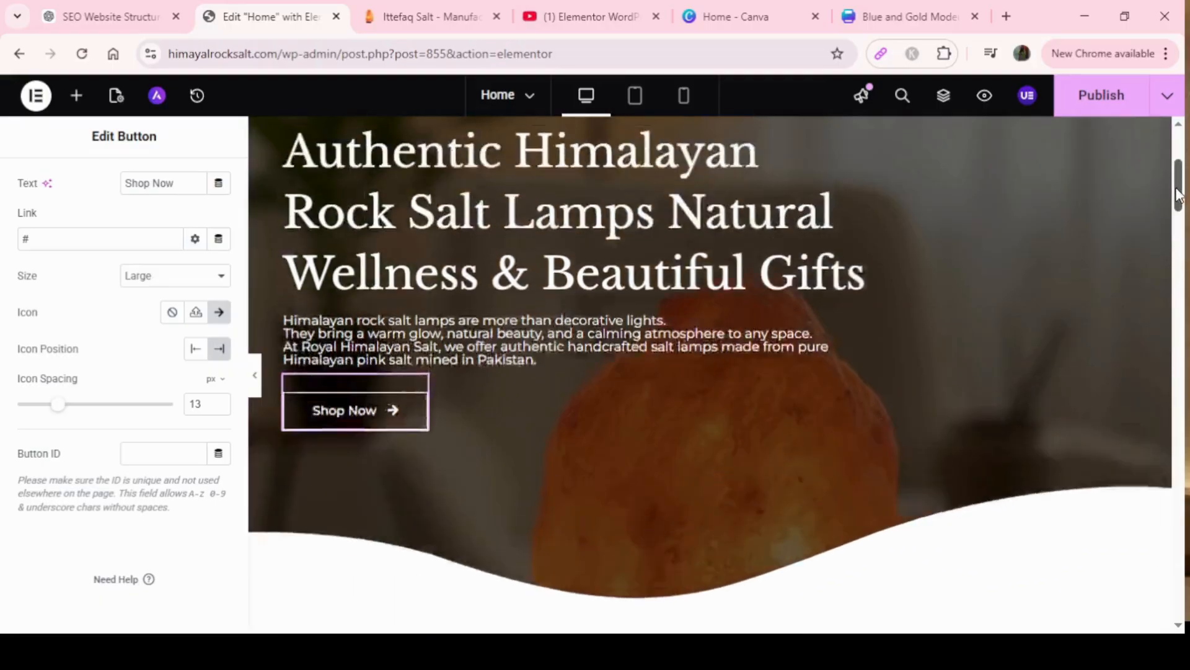
left_click_drag(1178, 195, 1176, 167)
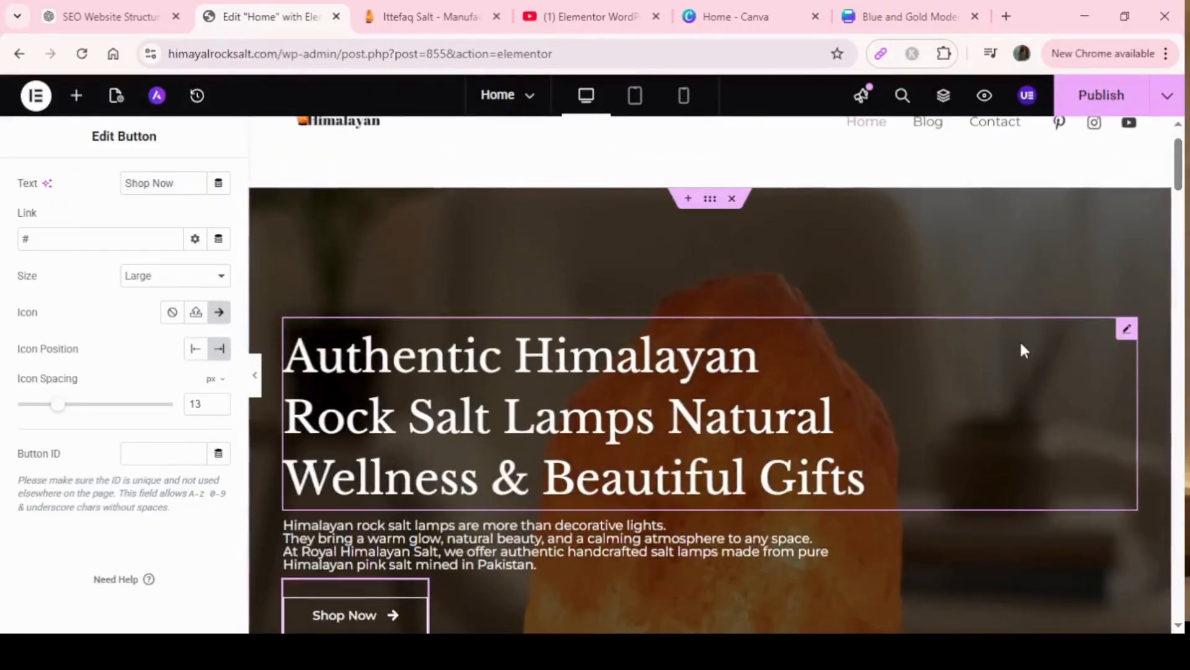
left_click(1021, 345)
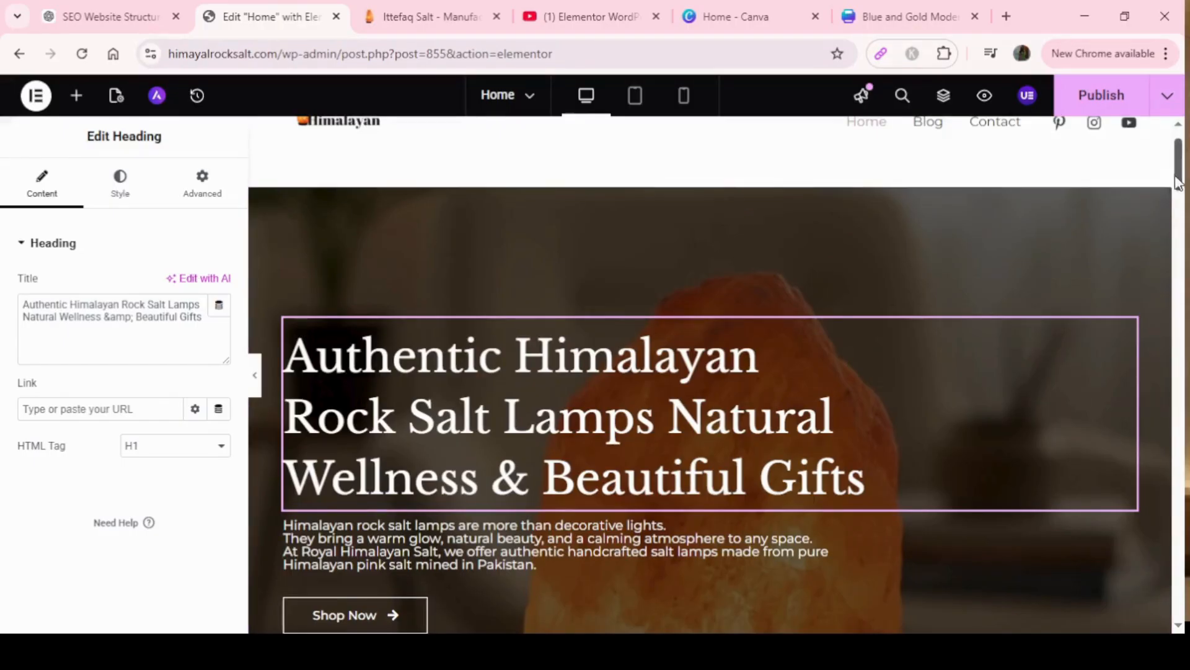
scroll(1094, 230, "down", 2)
scroll(698, 163, "up", 2)
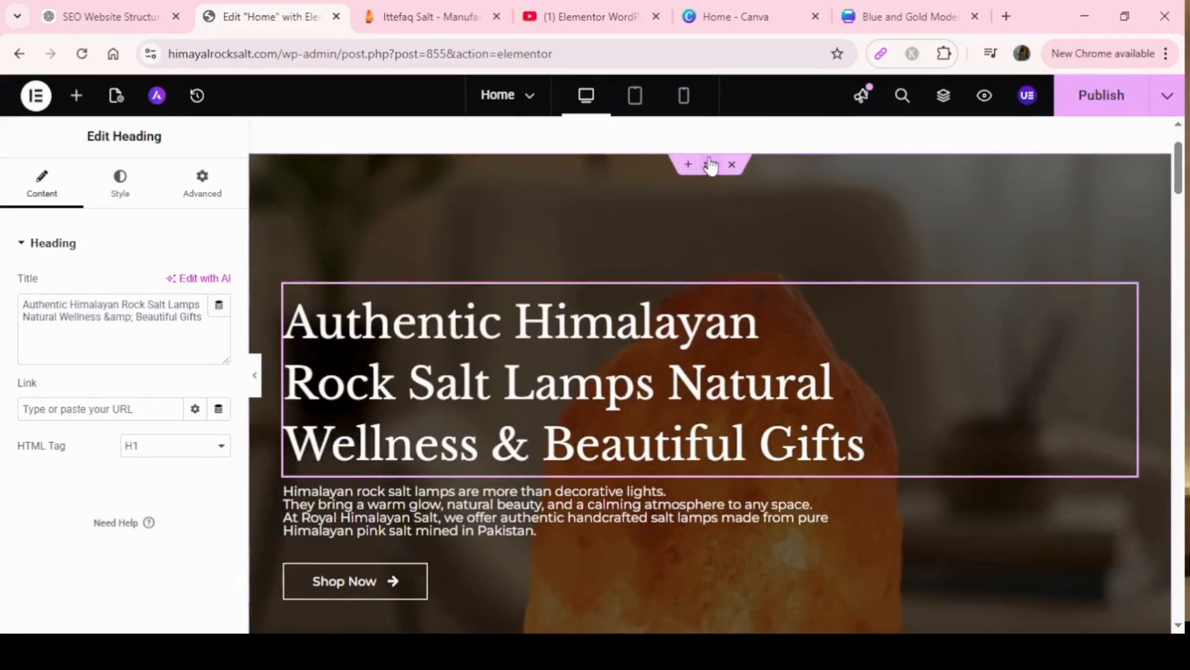
Select the hero container, review its layout settings and open its background style settings.
left_click(711, 165)
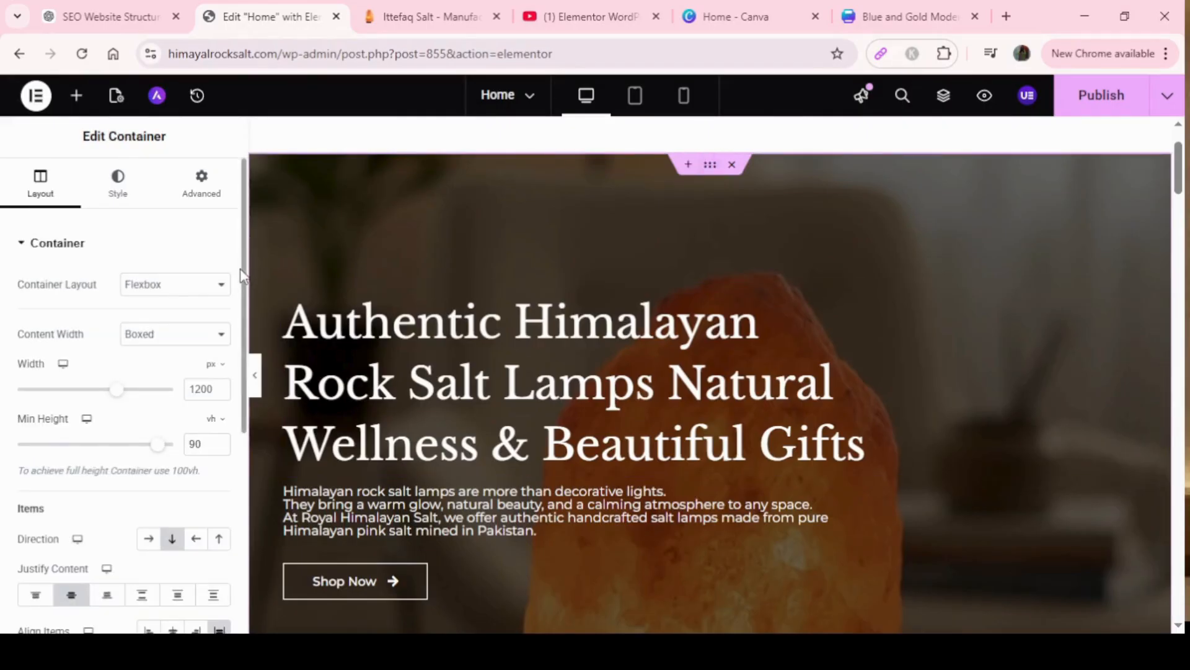
scroll(244, 296, "down", 5)
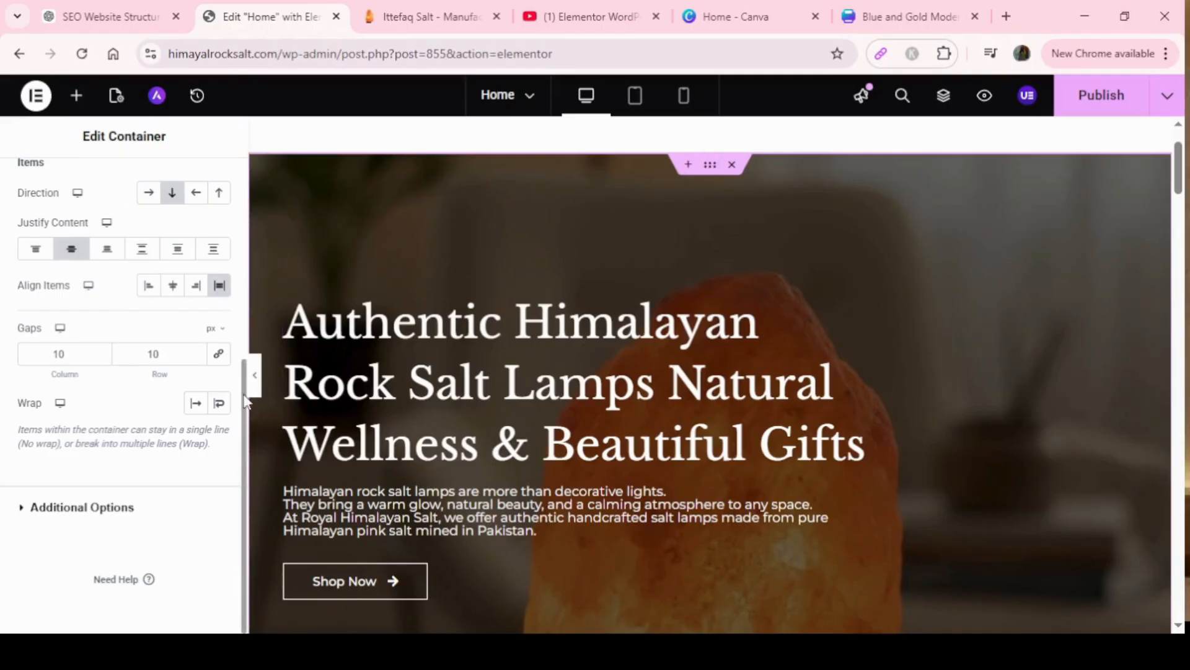
left_click_drag(244, 380, 225, 151)
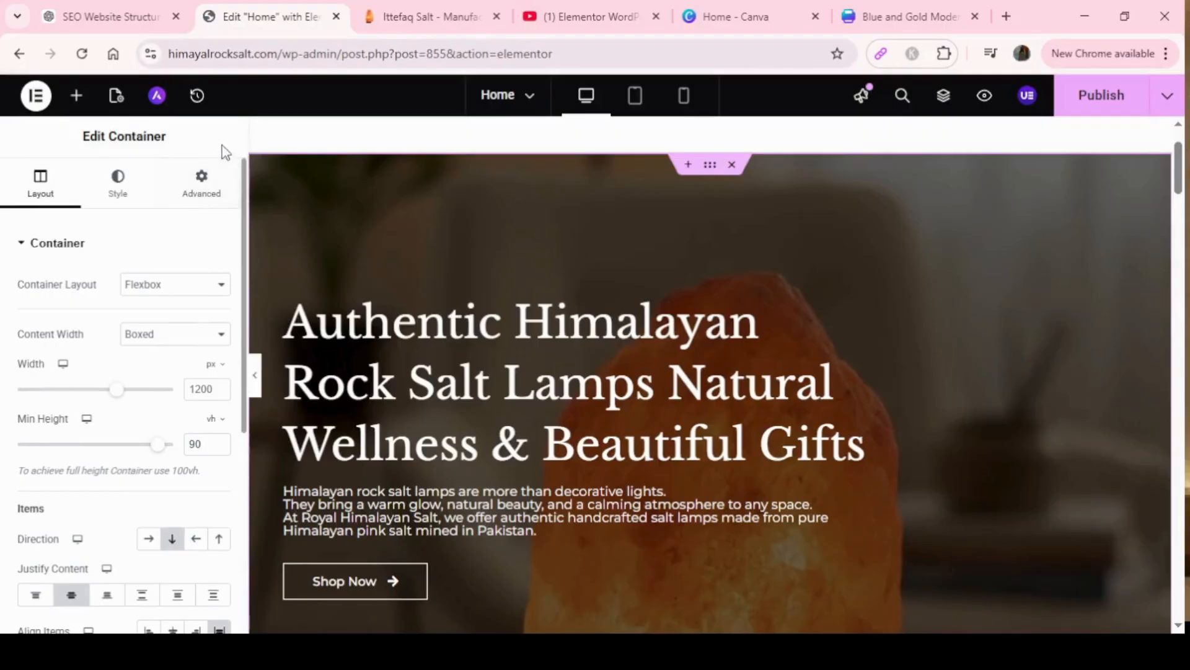
left_click(115, 194)
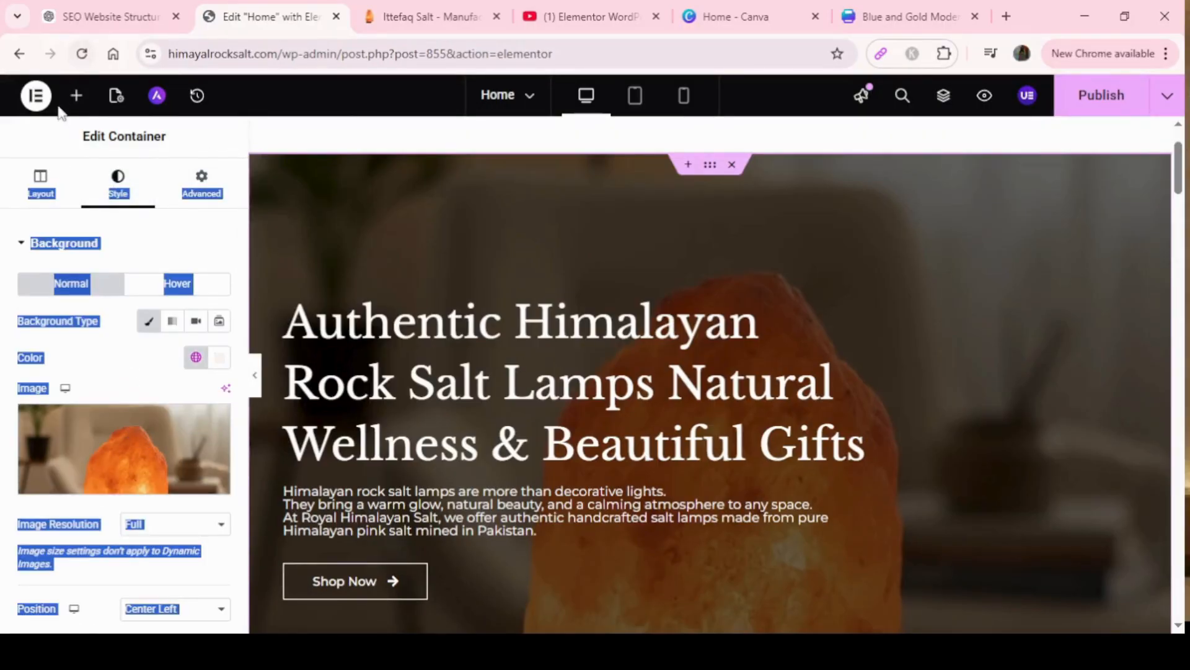
left_click(61, 133)
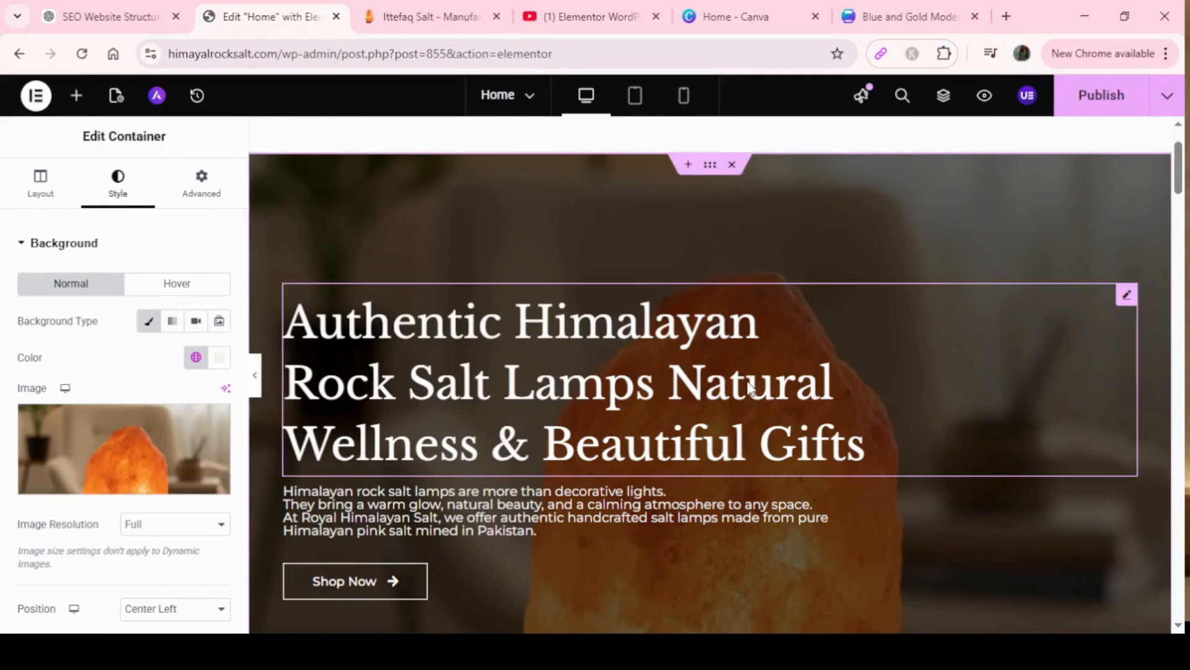
Try the hero container's background image with its attachment set to Scroll and check the effect while scrolling the page.
scroll(558, 372, "down", 2)
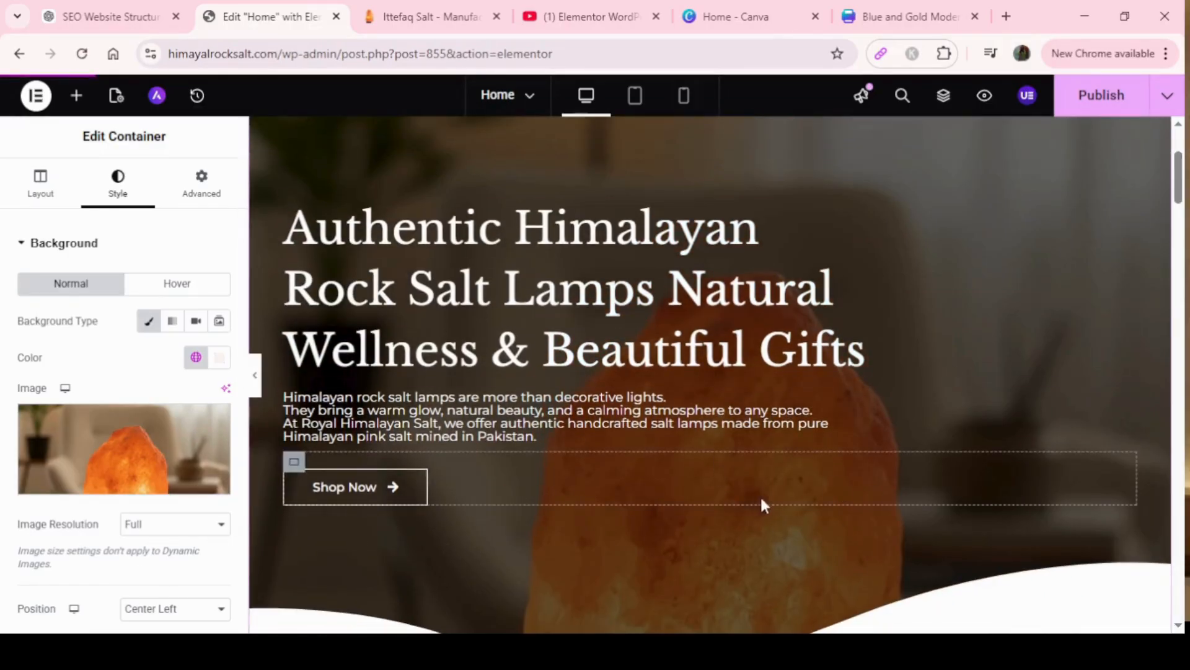
scroll(241, 334, "down", 6)
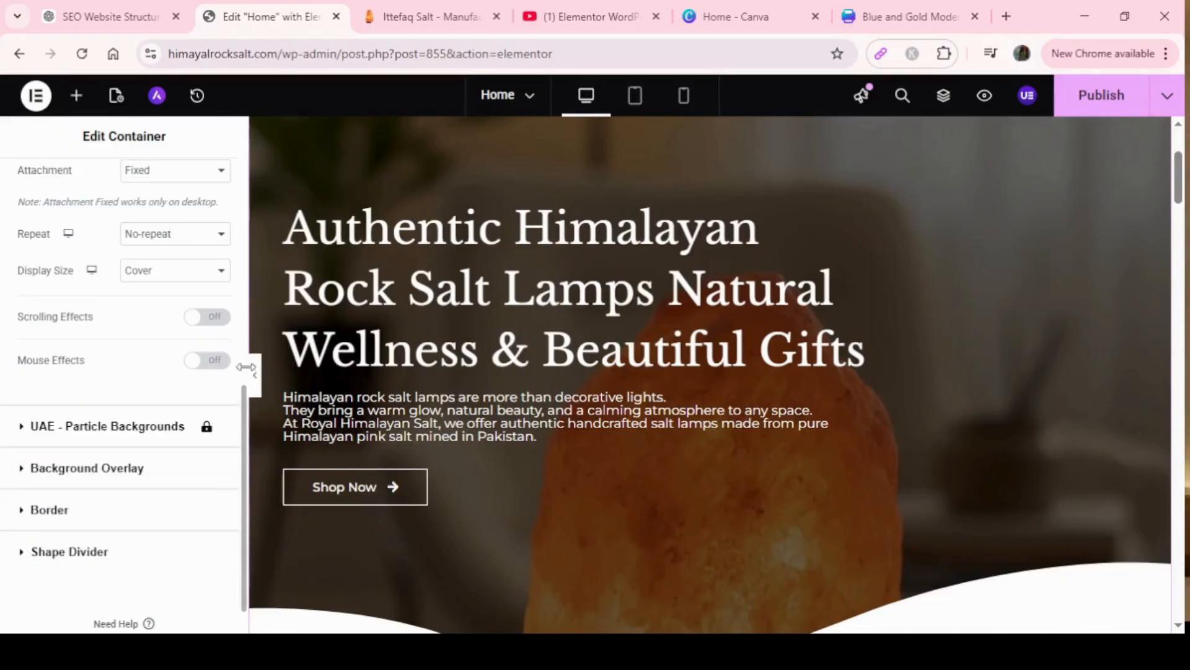
left_click_drag(245, 437, 255, 369)
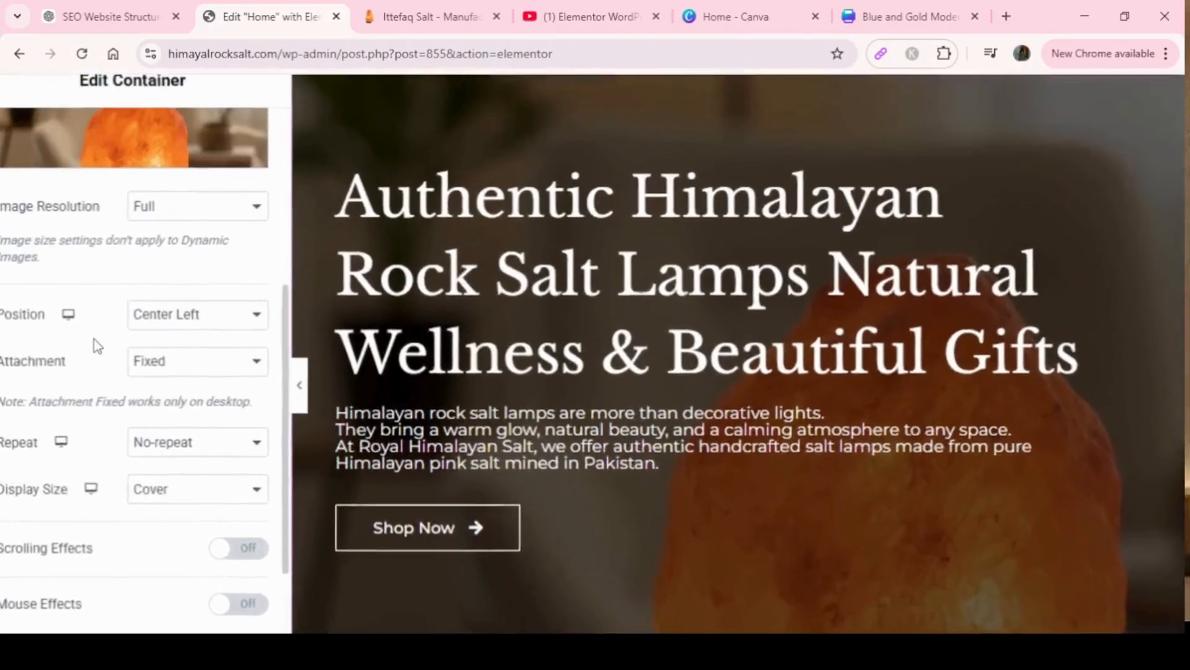
left_click(250, 358)
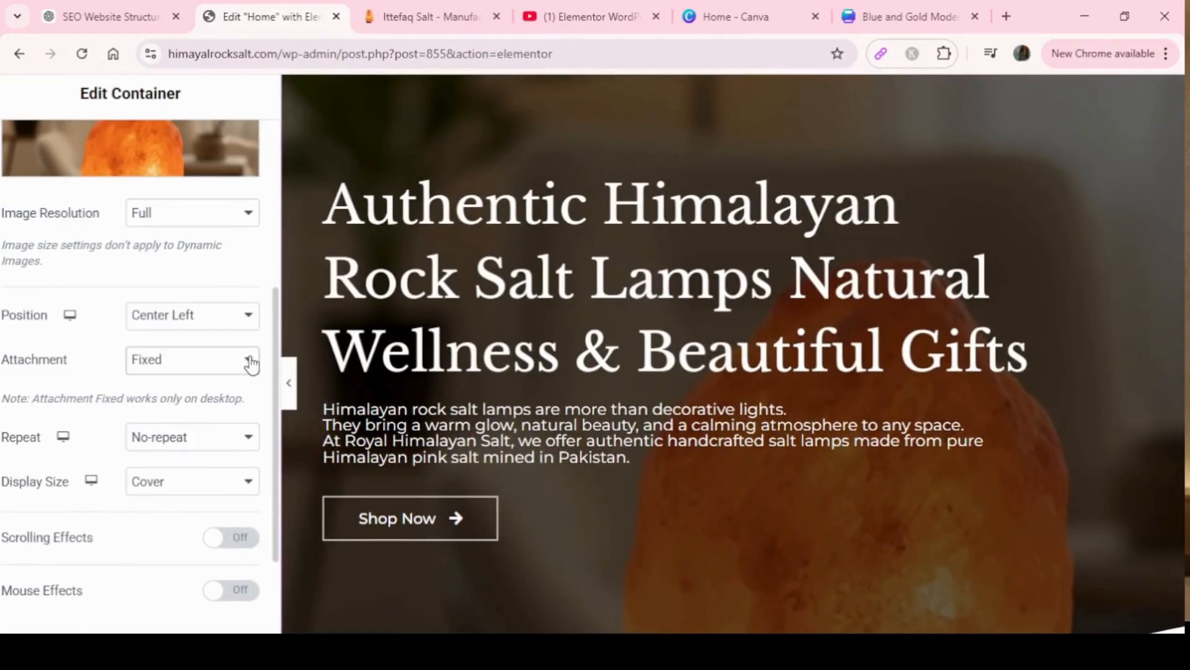
left_click(208, 411)
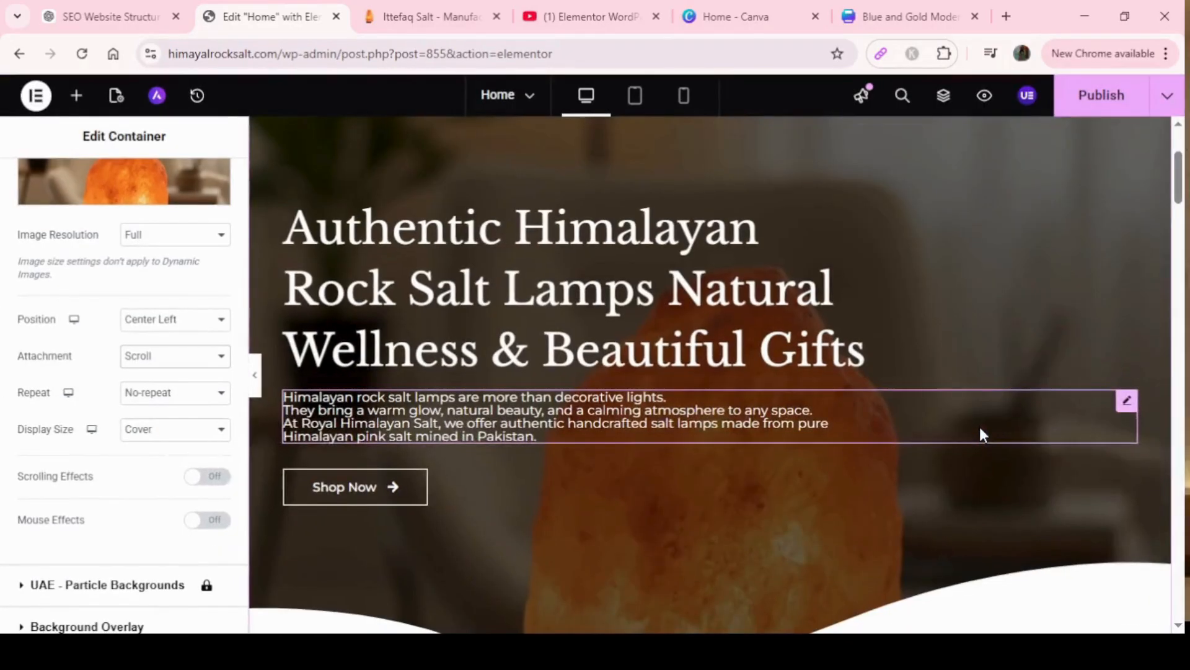
mouse_move(1181, 181)
left_mouse_down()
mouse_move(1181, 222)
mouse_move(1180, 170)
left_mouse_up()
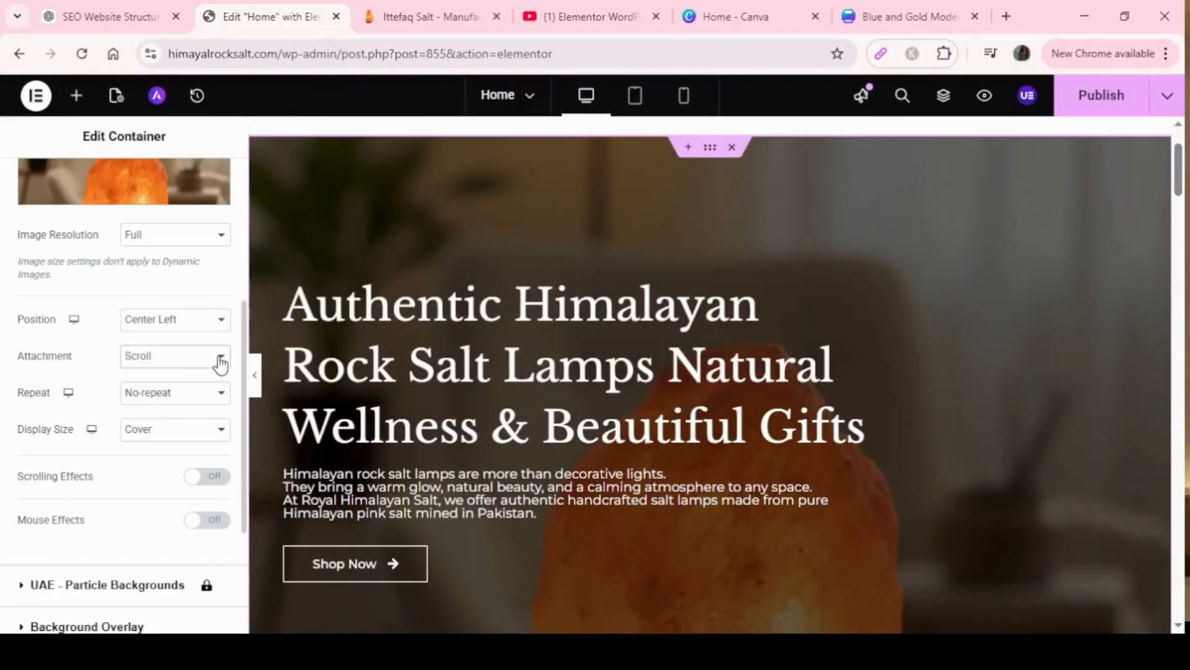
Set the hero background image's attachment back to Fixed and check the effect from the site header down.
left_click(209, 426)
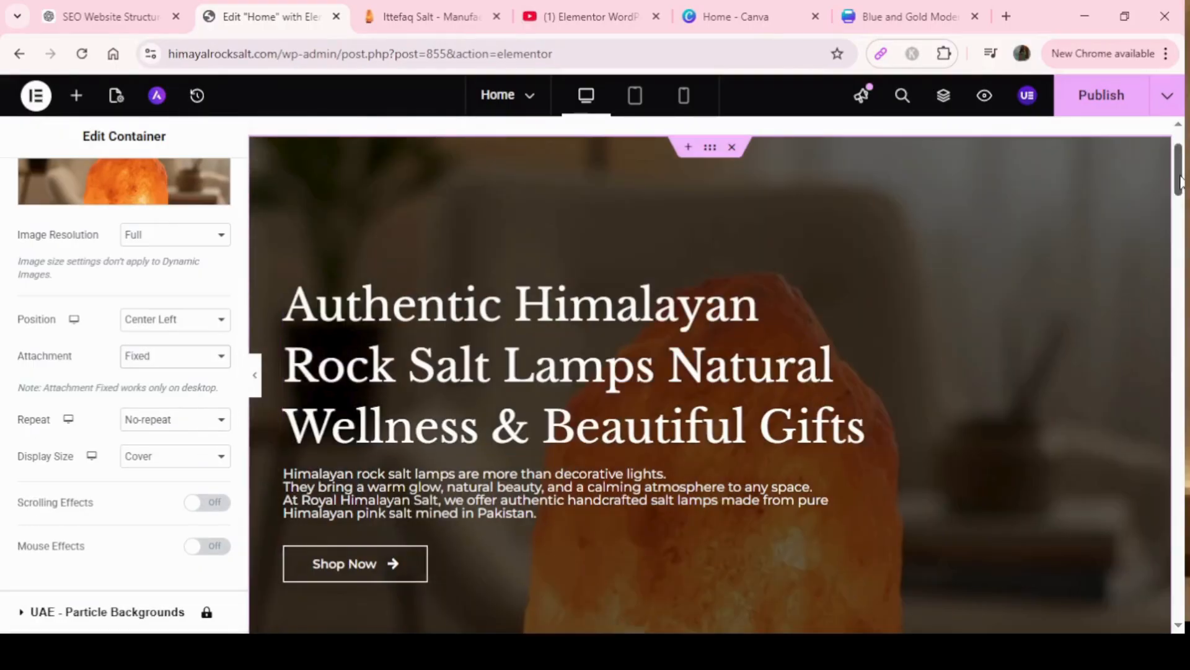
mouse_move(1180, 180)
left_mouse_down()
mouse_move(1184, 217)
mouse_move(1184, 142)
mouse_move(1184, 217)
mouse_move(1183, 156)
left_mouse_up()
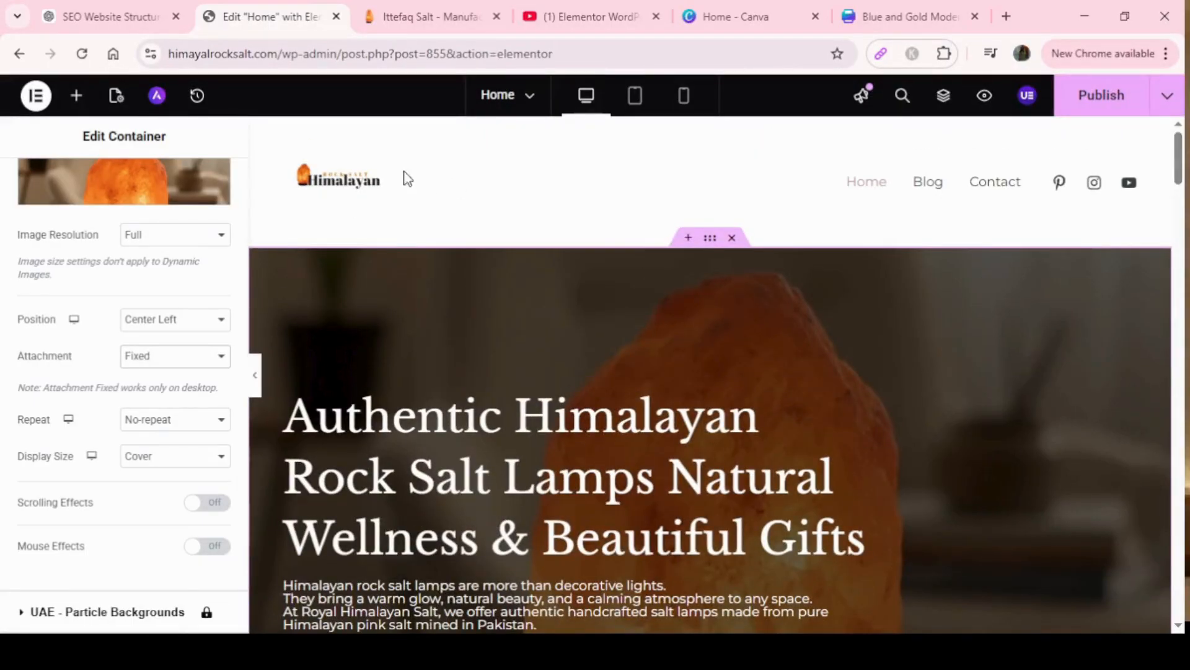
scroll(970, 285, "down", 1)
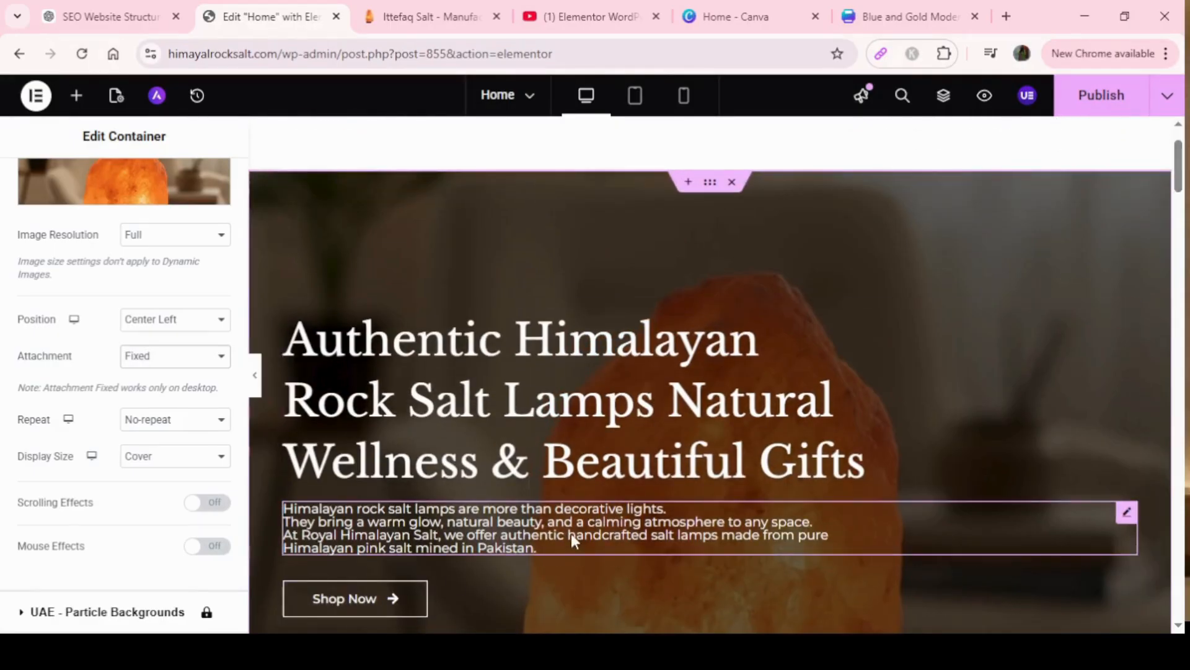
Replace the small "Great Style For Everyone" heading below the hero section with "great Gifts For your love ones".
left_click_drag(1178, 176, 1183, 240)
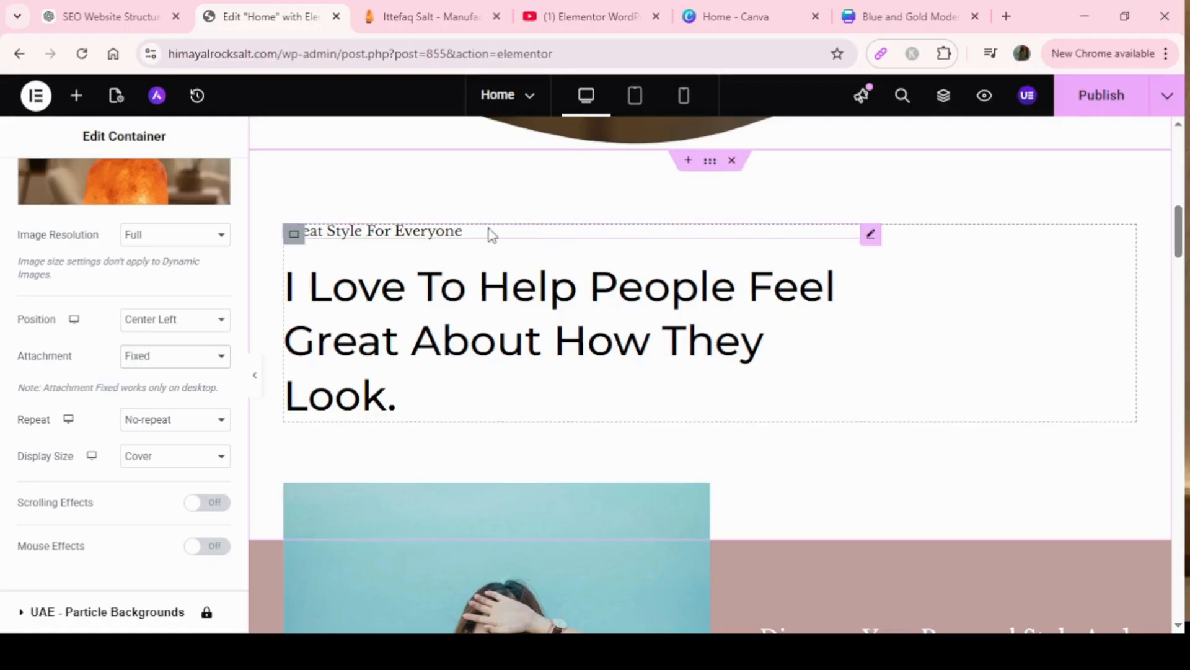
left_click(470, 230)
key("ctrl+a")
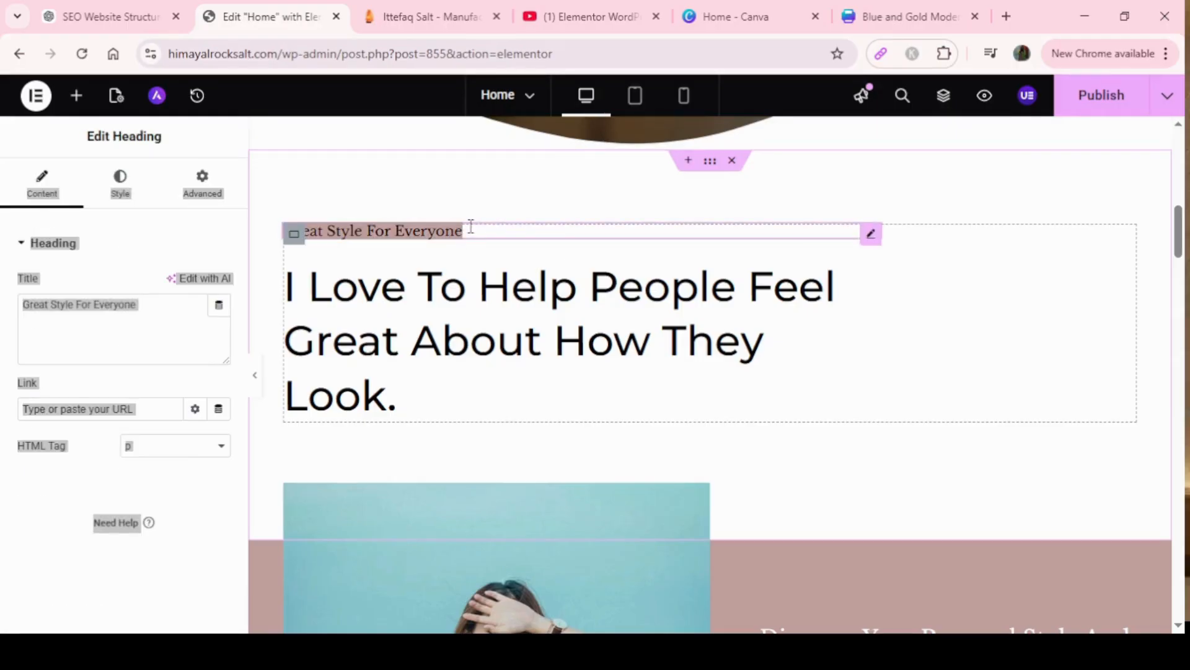
left_click(485, 246)
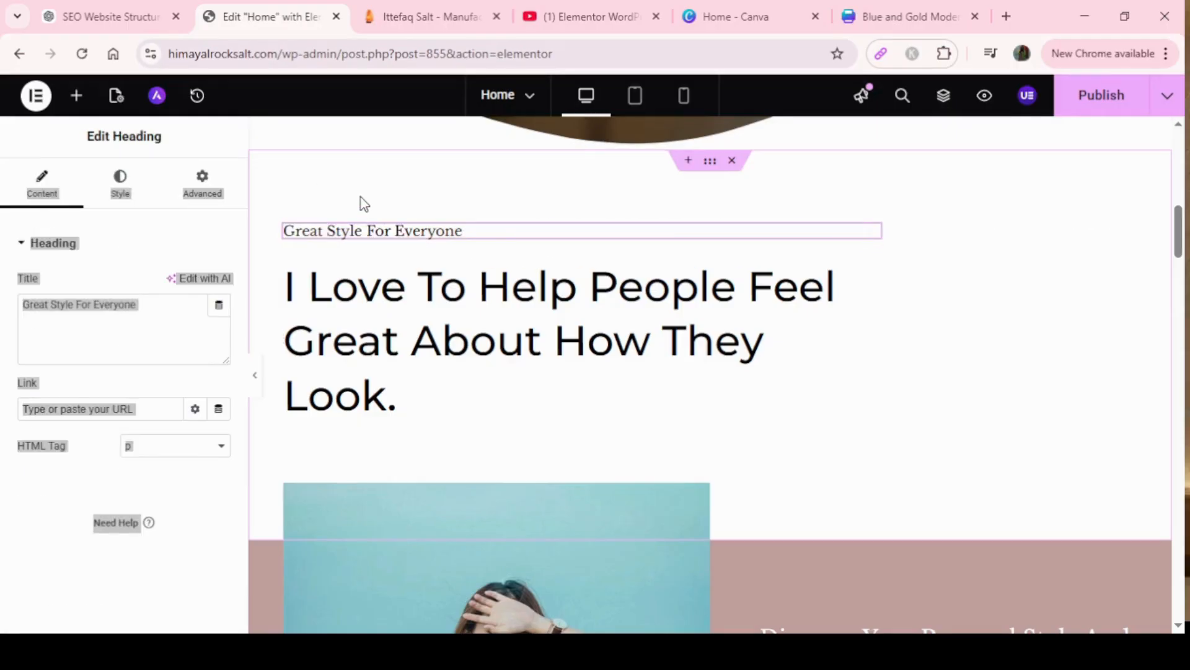
left_click(471, 230)
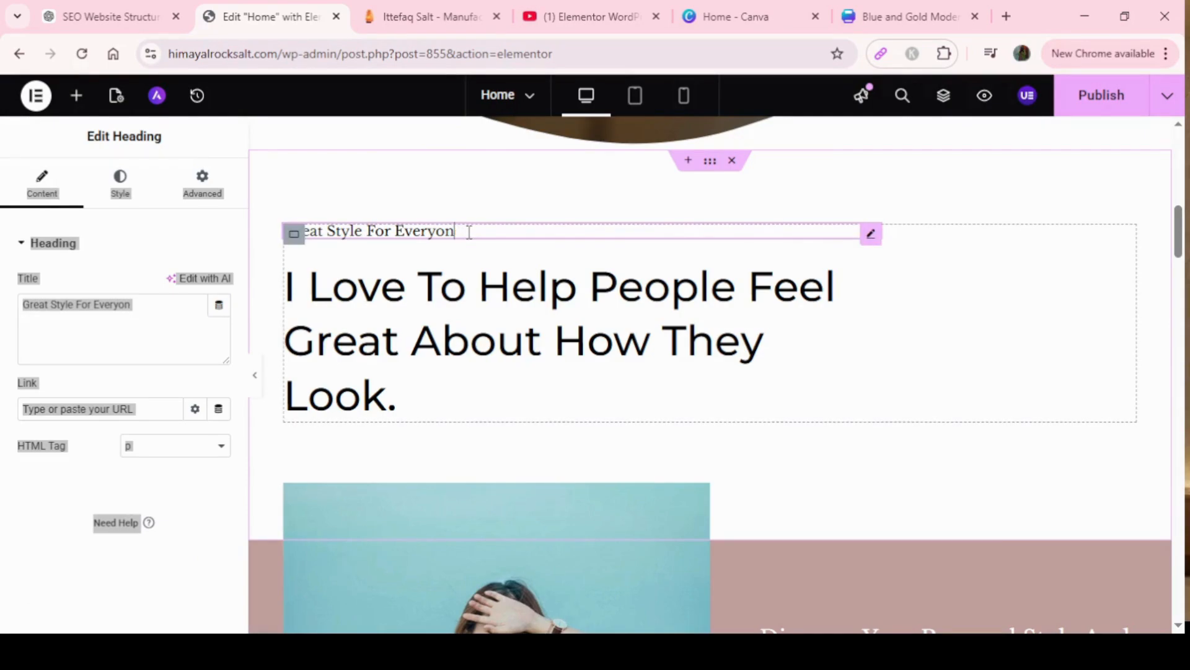
key("BackSpace")
key("BackSpace")
key("BackSpace")
key("BackSpace")
key("BackSpace")
key("BackSpace")
key("BackSpace")
key("BackSpace")
key("BackSpace")
key("BackSpace")
key("BackSpace")
key("BackSpace")
key("BackSpace")
key("BackSpace")
key("BackSpace")
key("BackSpace")
key("BackSpace")
key("BackSpace")
key("BackSpace")
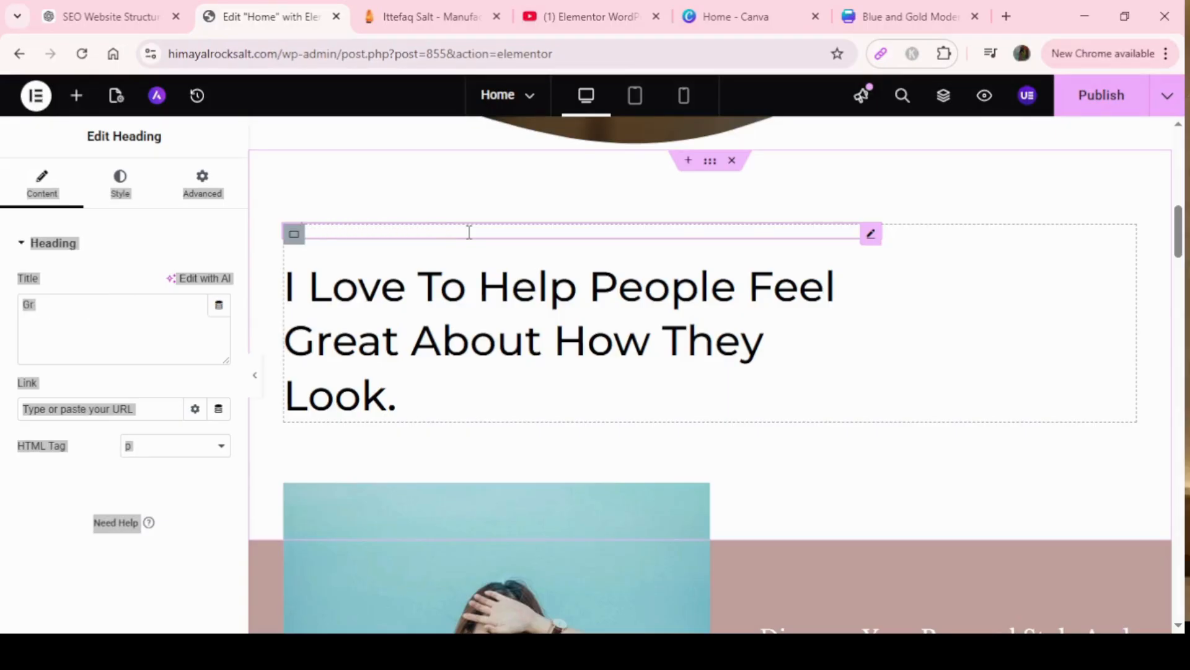
type("great Gift")
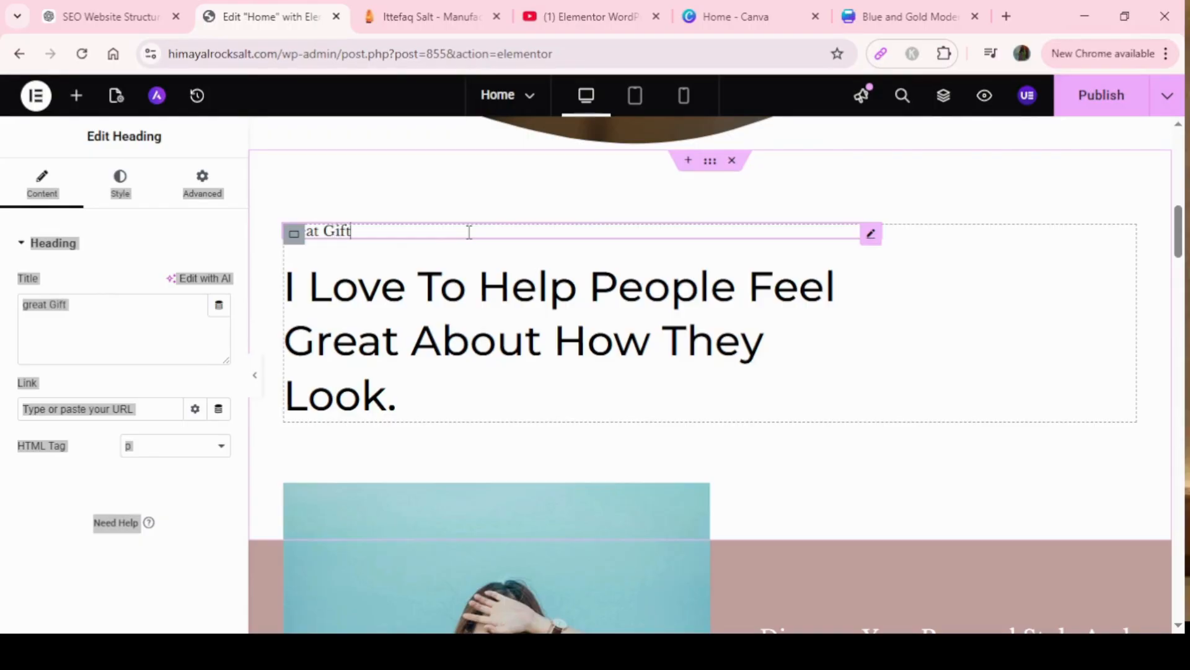
type("s For yo")
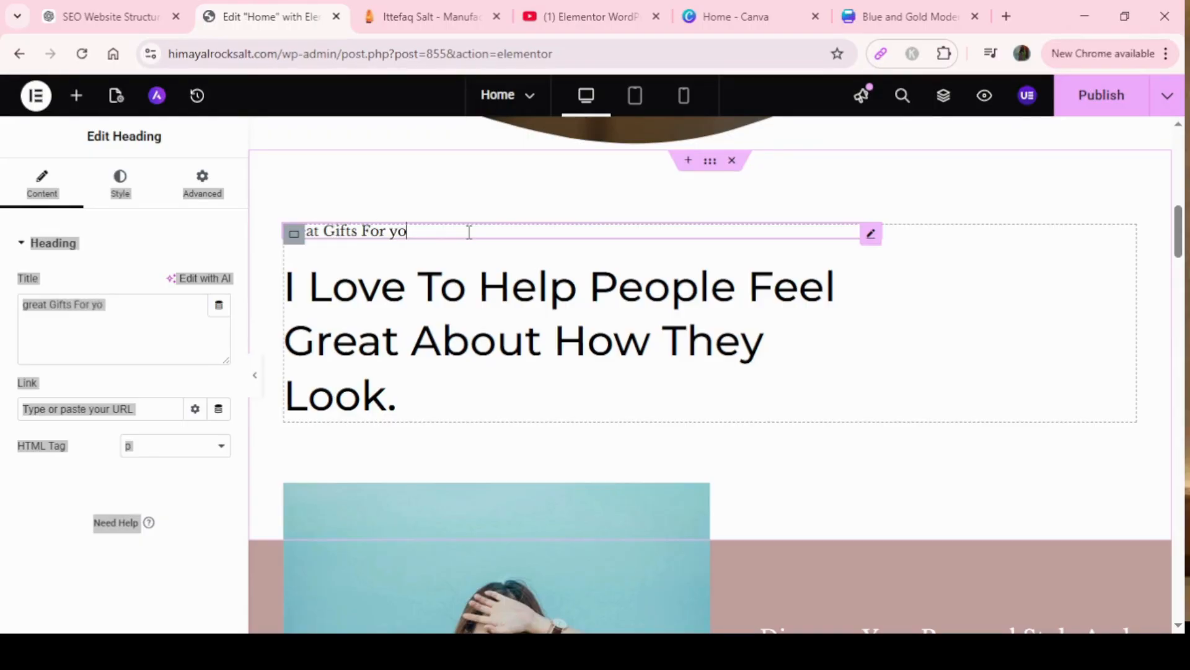
type("ur love o")
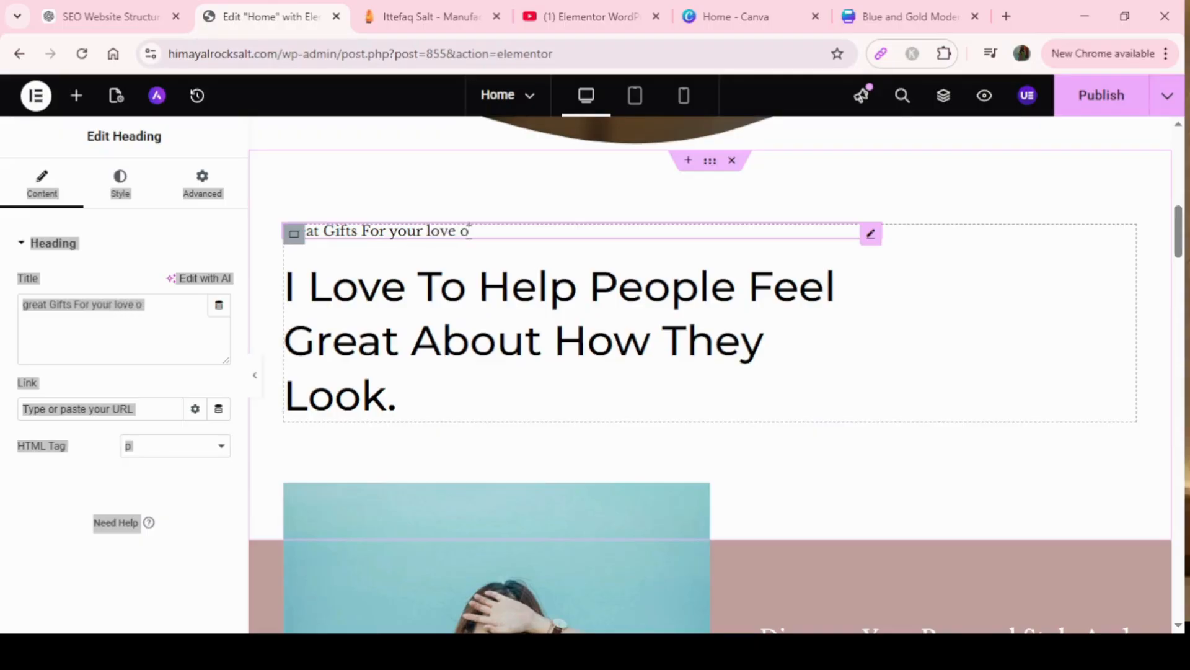
type("nes")
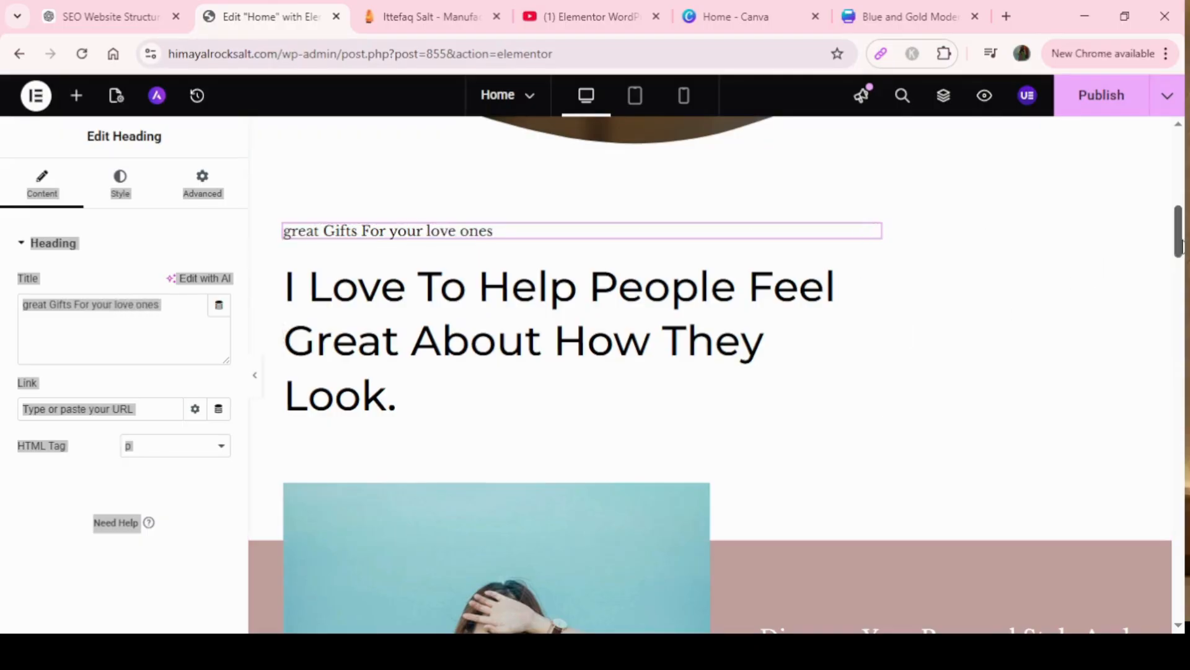
Capitalize the first letter of the small heading so it reads "Great Gifts For your love ones".
mouse_move(1178, 248)
left_mouse_down()
mouse_move(1178, 182)
mouse_move(1178, 252)
left_mouse_up()
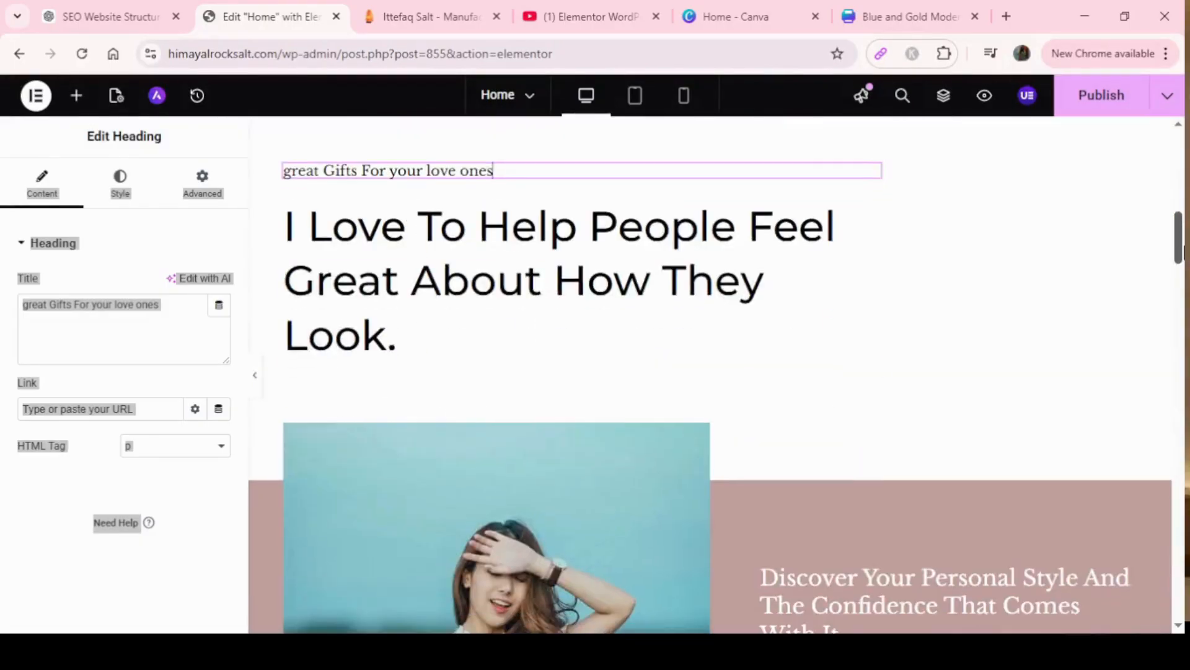
left_click(313, 171)
left_click(26, 306)
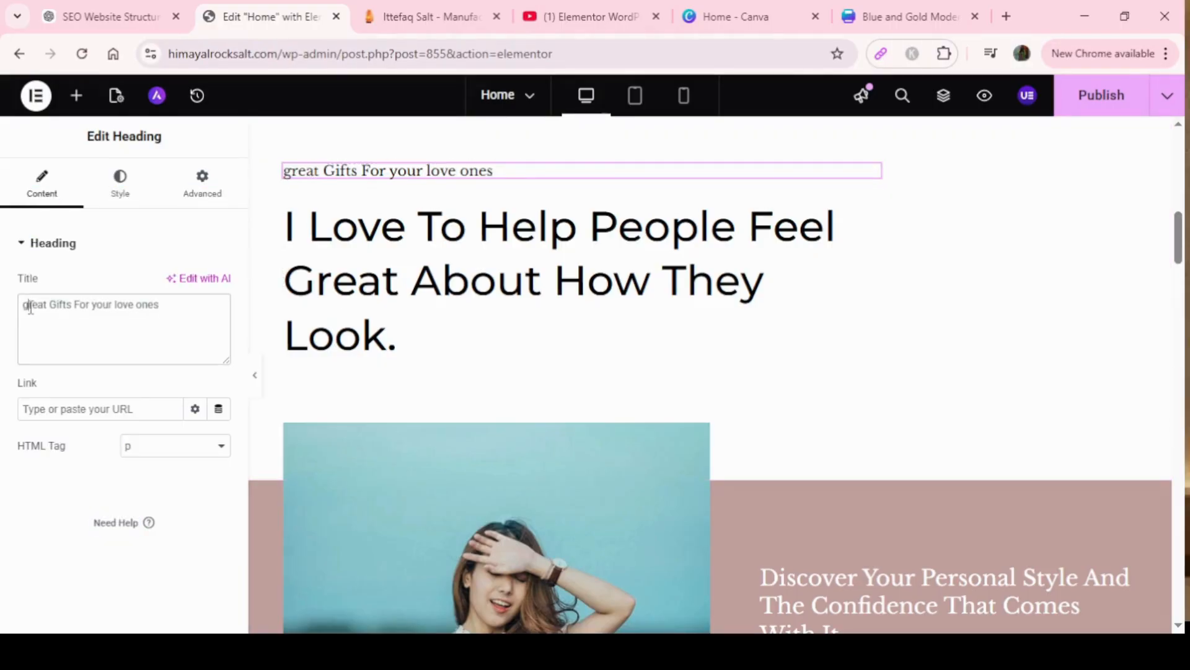
key("Delete")
type("G")
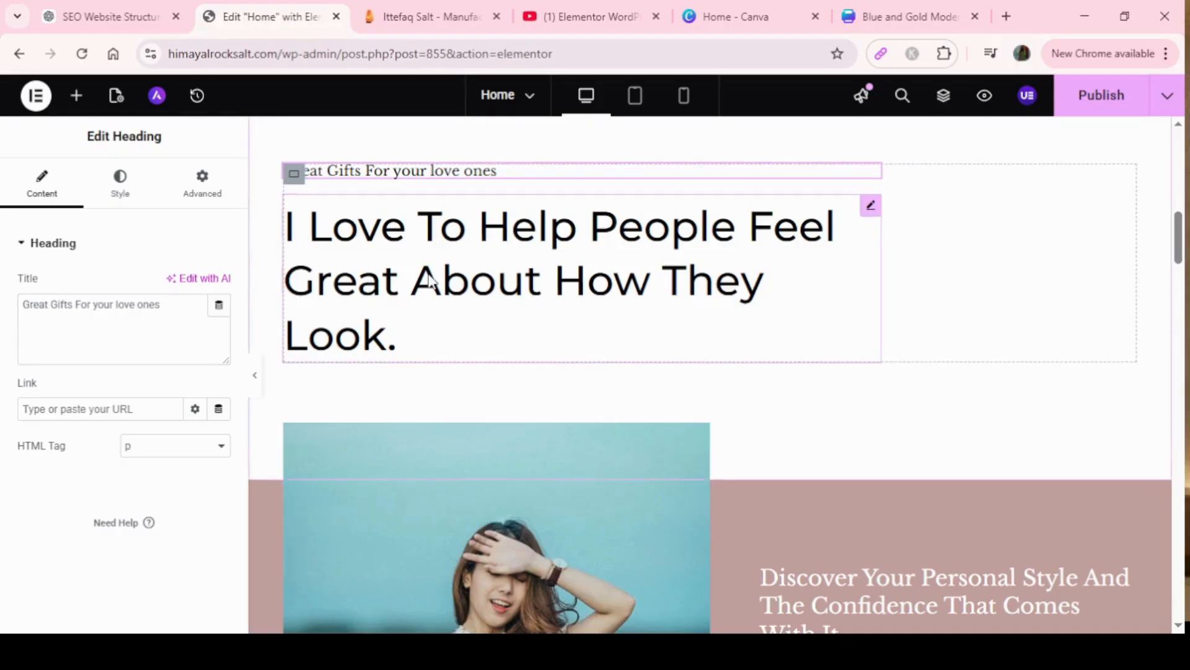
Delete "Great about How They Look." from the end of the large "I Love to Help People Feel" heading.
left_click(730, 273)
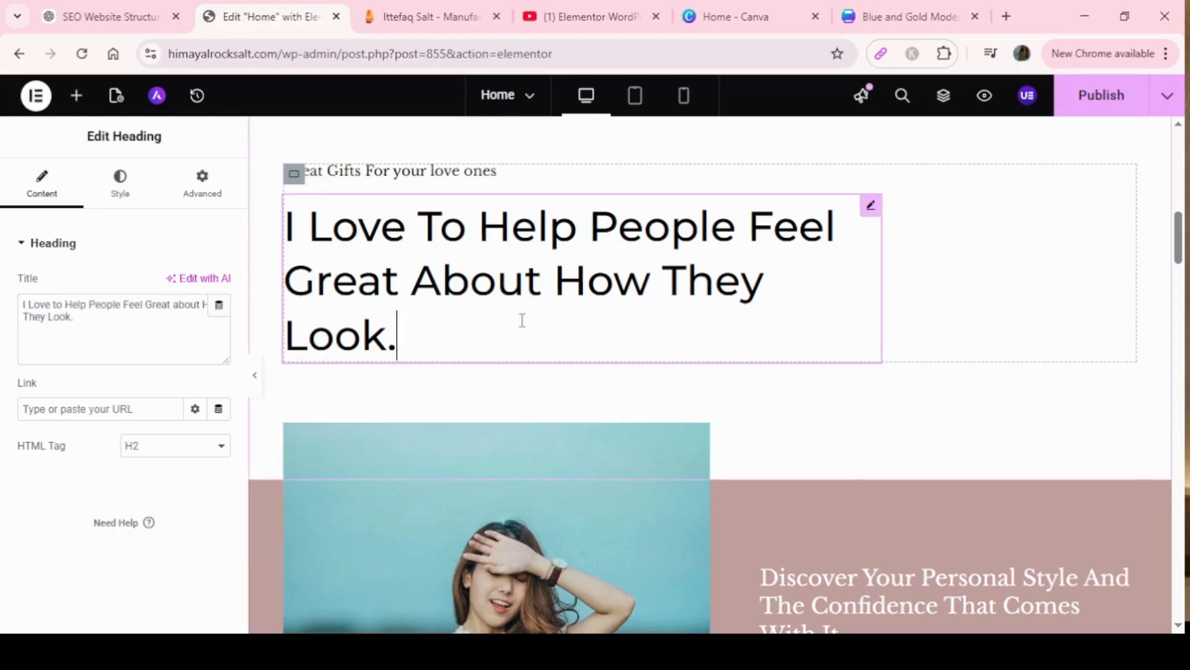
left_click(421, 334)
key("BackSpace")
key("BackSpace")
key("BackSpace")
key("BackSpace")
key("BackSpace")
key("BackSpace")
key("BackSpace")
key("BackSpace")
key("BackSpace")
key("BackSpace")
key("BackSpace")
key("BackSpace")
key("BackSpace")
key("BackSpace")
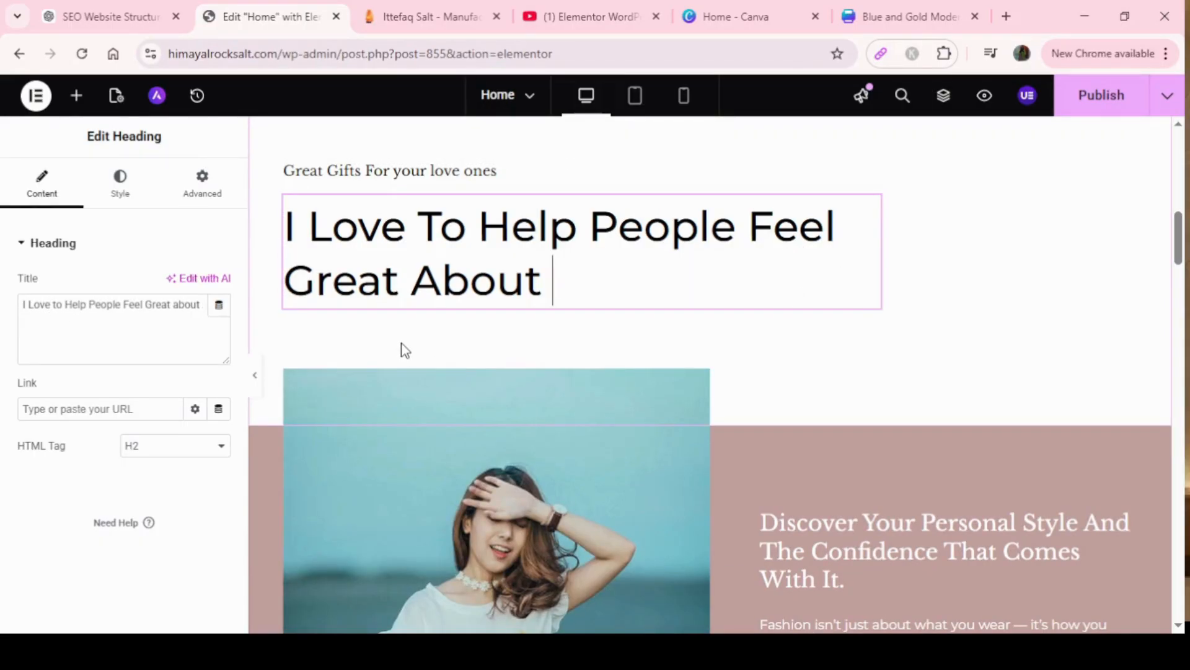
key("BackSpace")
key("BackSpace")
key("BackSpace")
key("BackSpace")
key("BackSpace")
key("BackSpace")
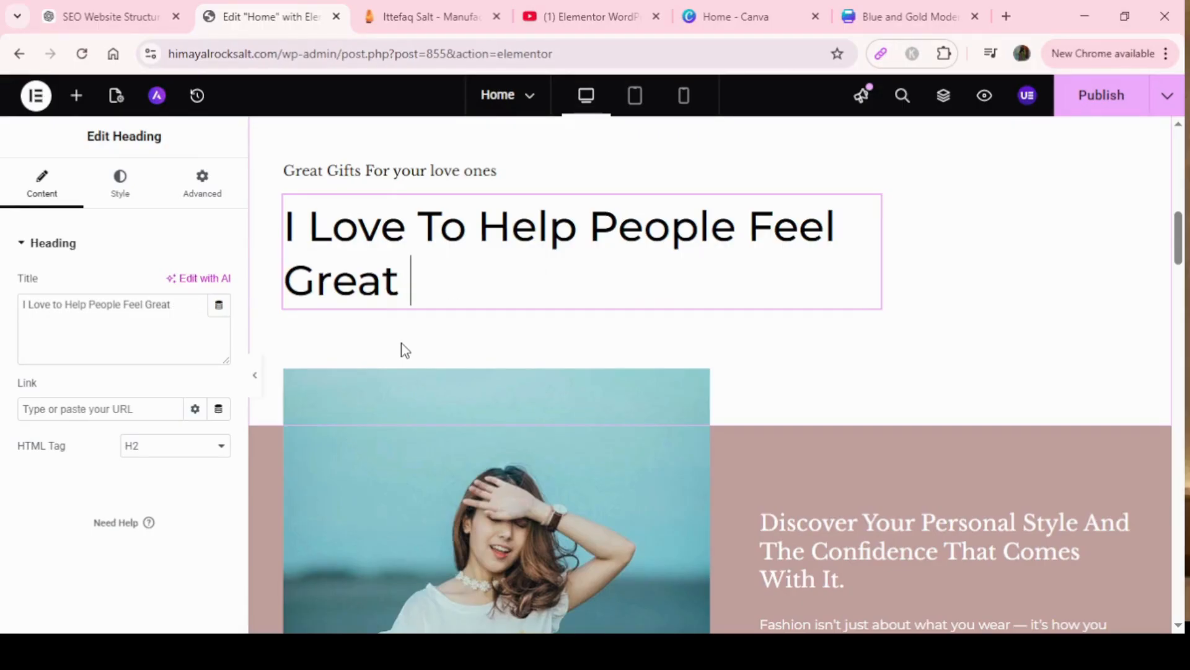
key("BackSpace")
key("BackSpace")
key("BackSpace")
key("BackSpace")
key("BackSpace")
key("BackSpace")
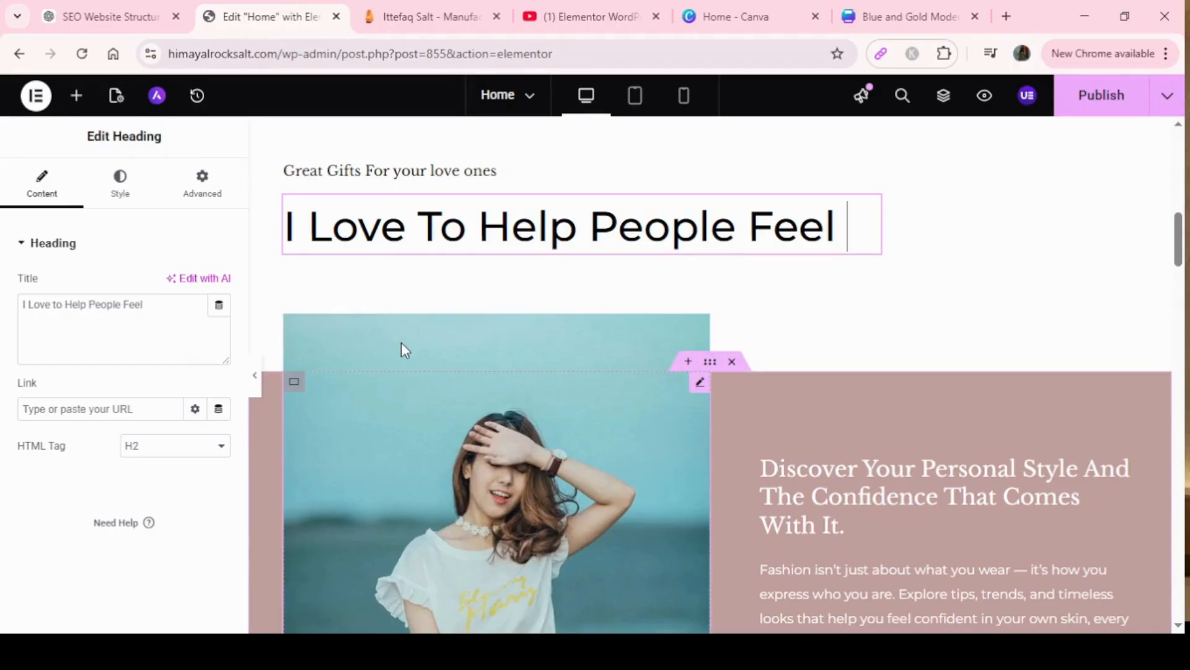
Complete the large heading with "Hapyy and satisfied" after "I Love to Help People Feel".
type("Hapyy")
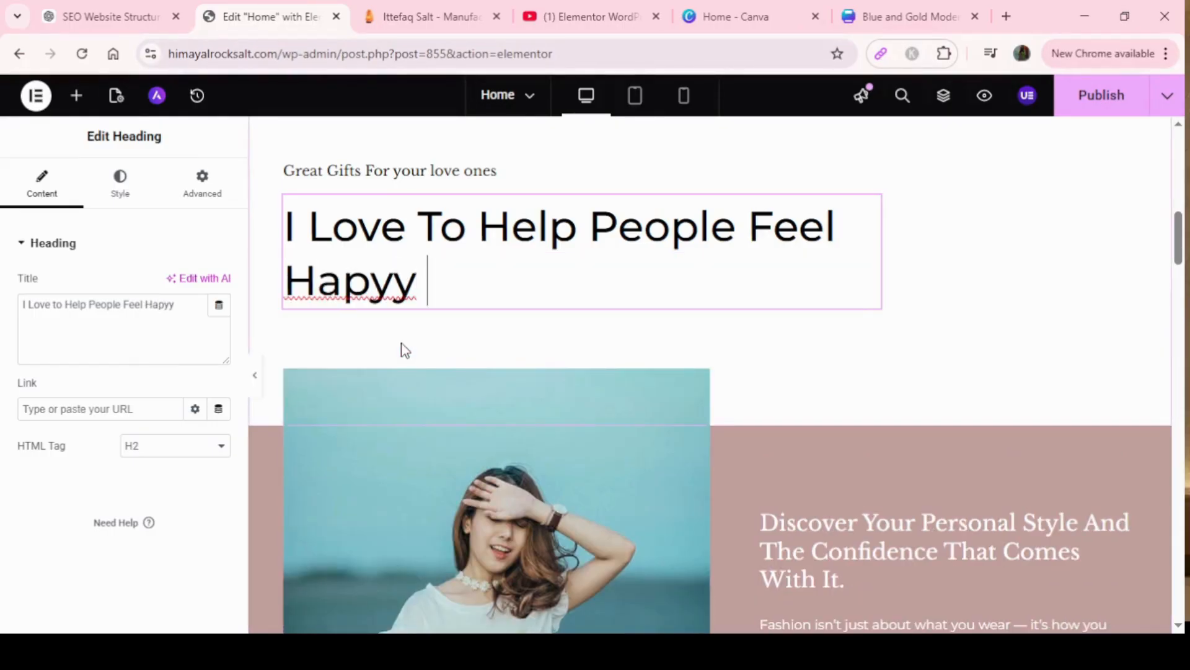
type(" And Sati")
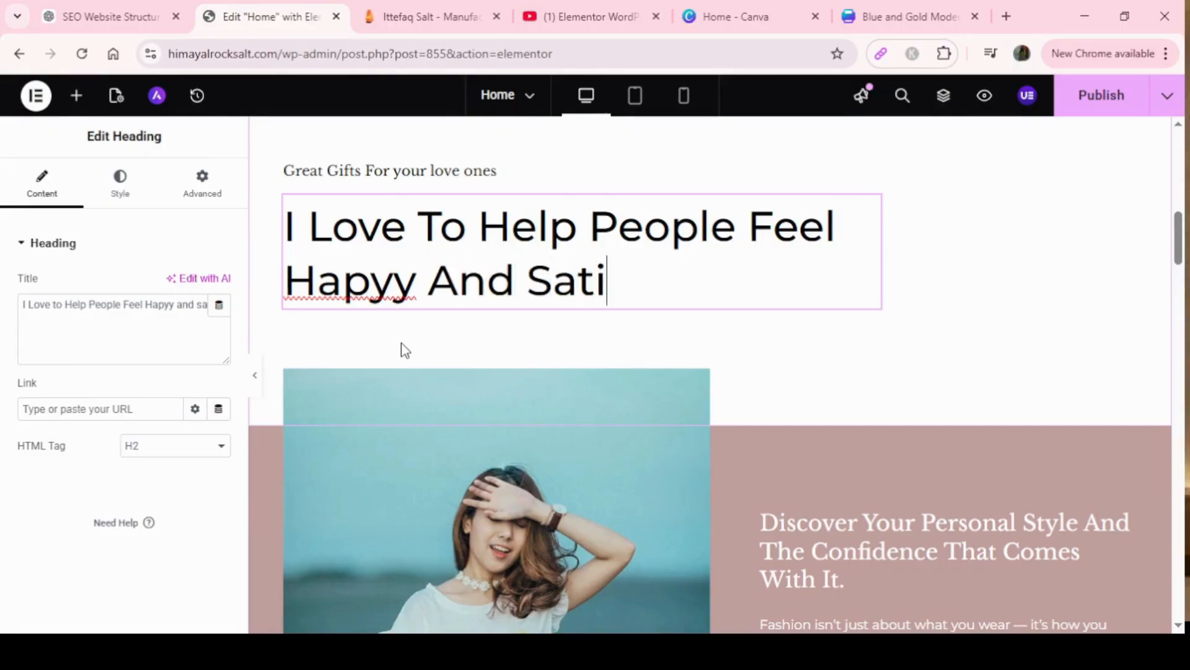
type("sfiens")
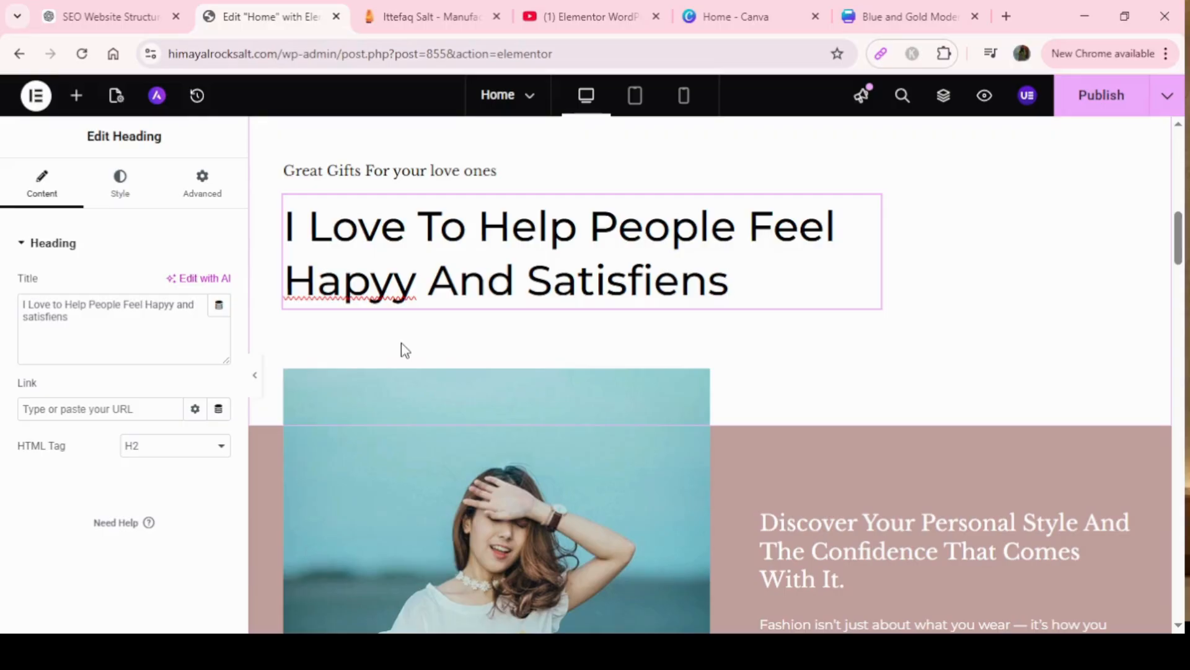
key("BackSpace")
type("d")
key("BackSpace")
key("BackSpace")
key("BackSpace")
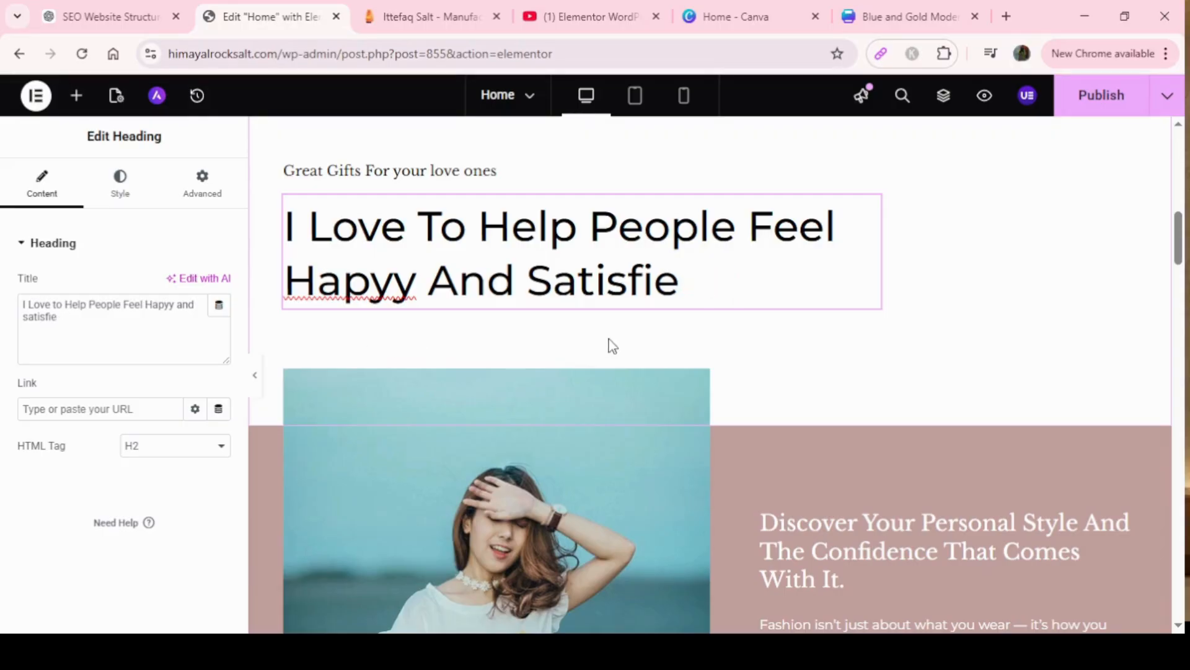
key("BackSpace")
key("BackSpace")
key("BackSpace")
key("BackSpace")
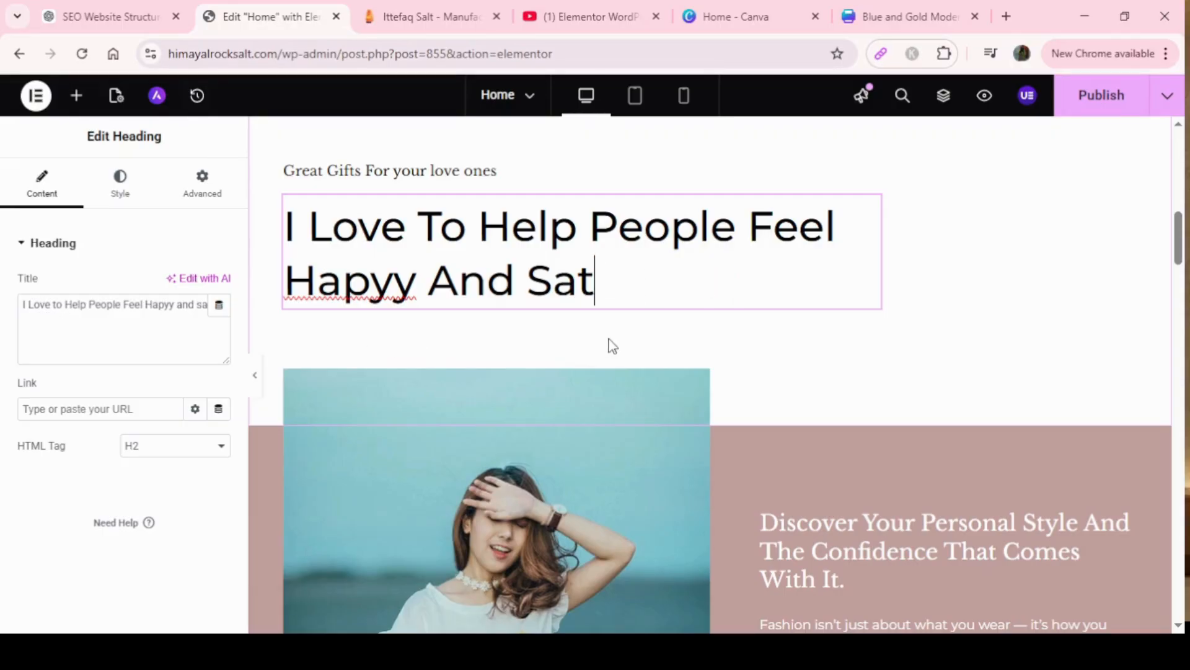
type("isfir")
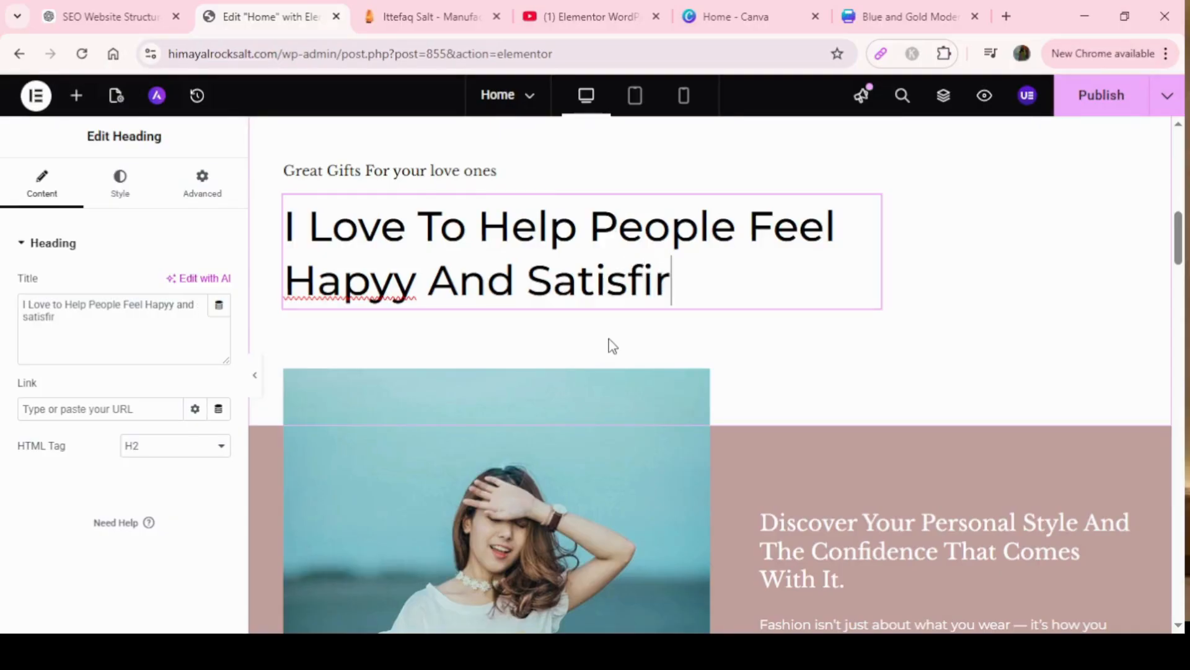
key("BackSpace")
type("ed")
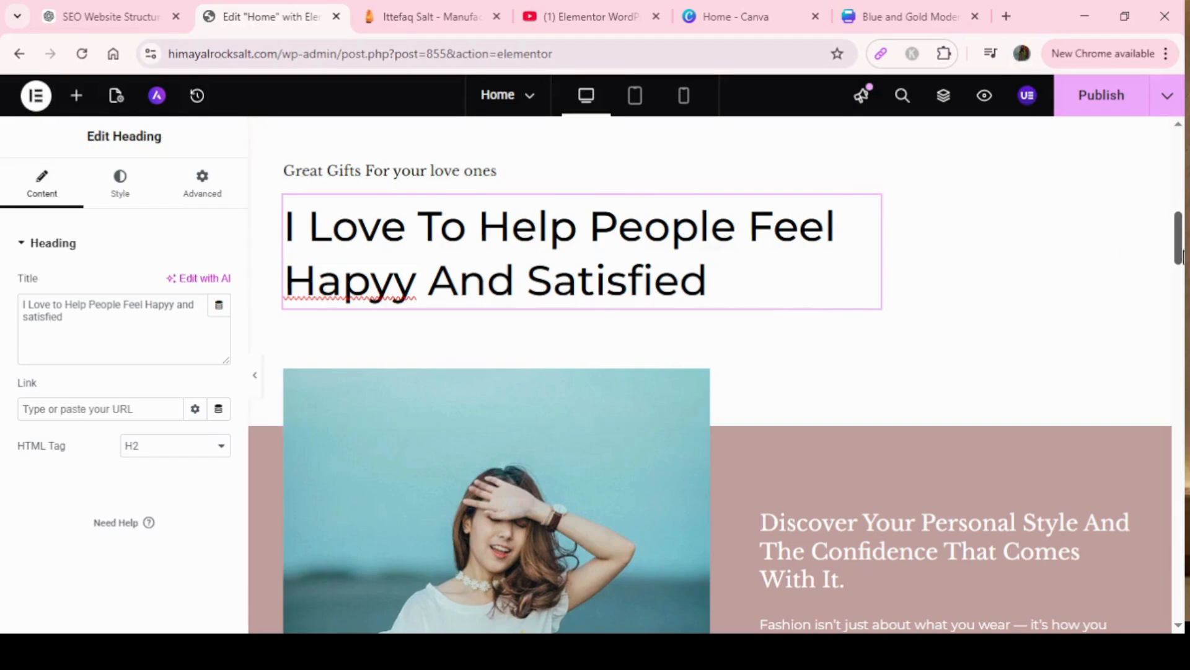
mouse_move(1180, 246)
left_mouse_down()
mouse_move(1184, 264)
mouse_move(1182, 230)
left_mouse_up()
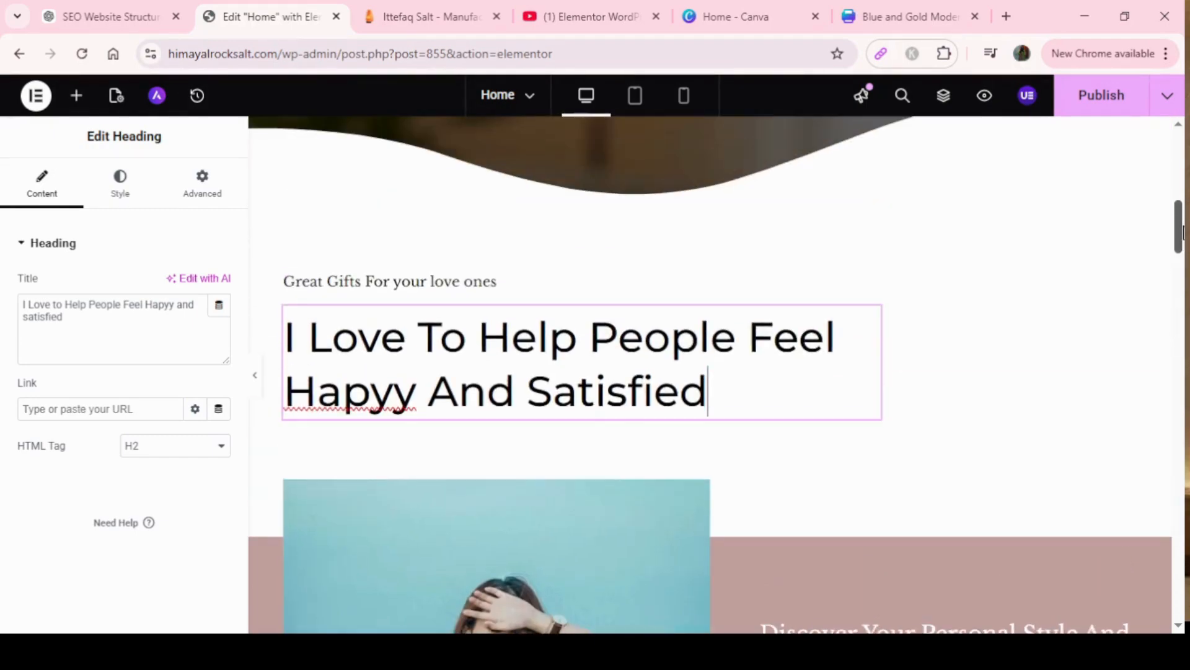
Look up the "About Himalayan Salt Lamps" heading in the ChatGPT answer, select its text and return to the page editor.
left_click(124, 14)
scroll(600, 199, "down", 6)
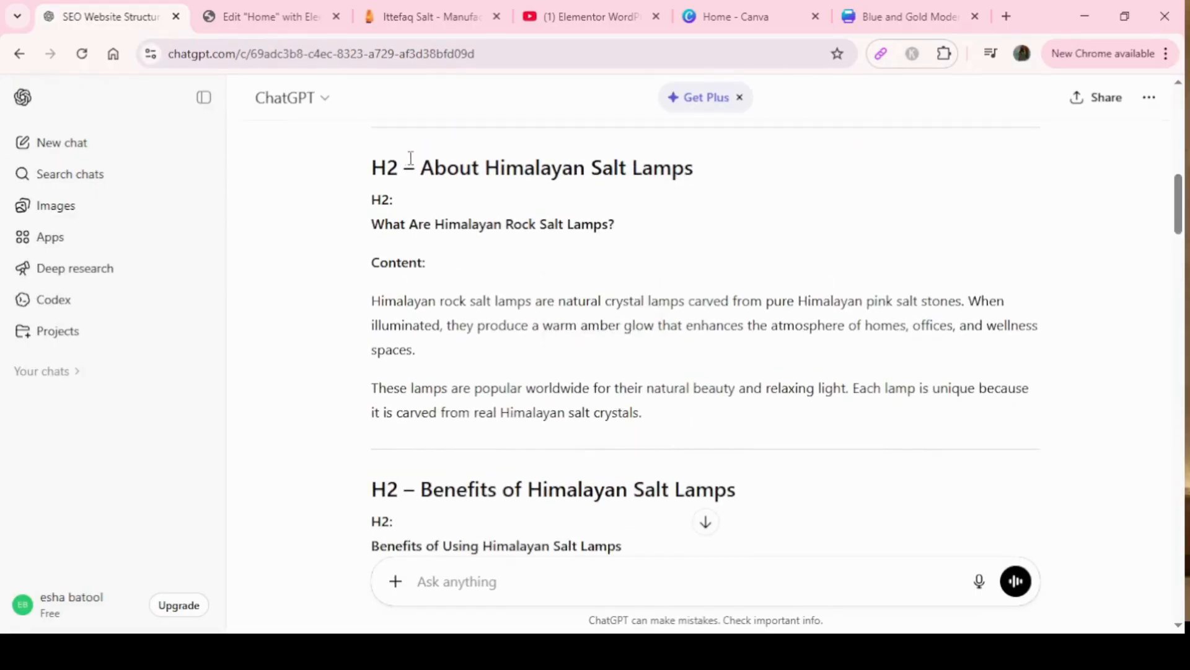
left_click_drag(411, 158, 704, 169)
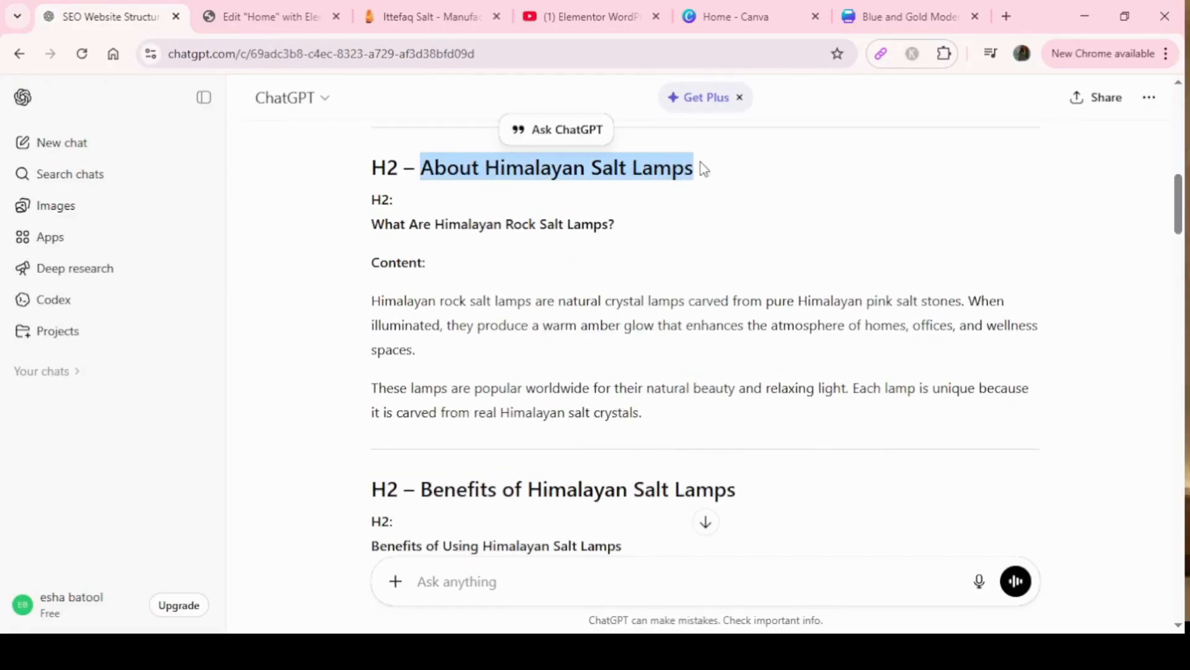
left_click(258, 10)
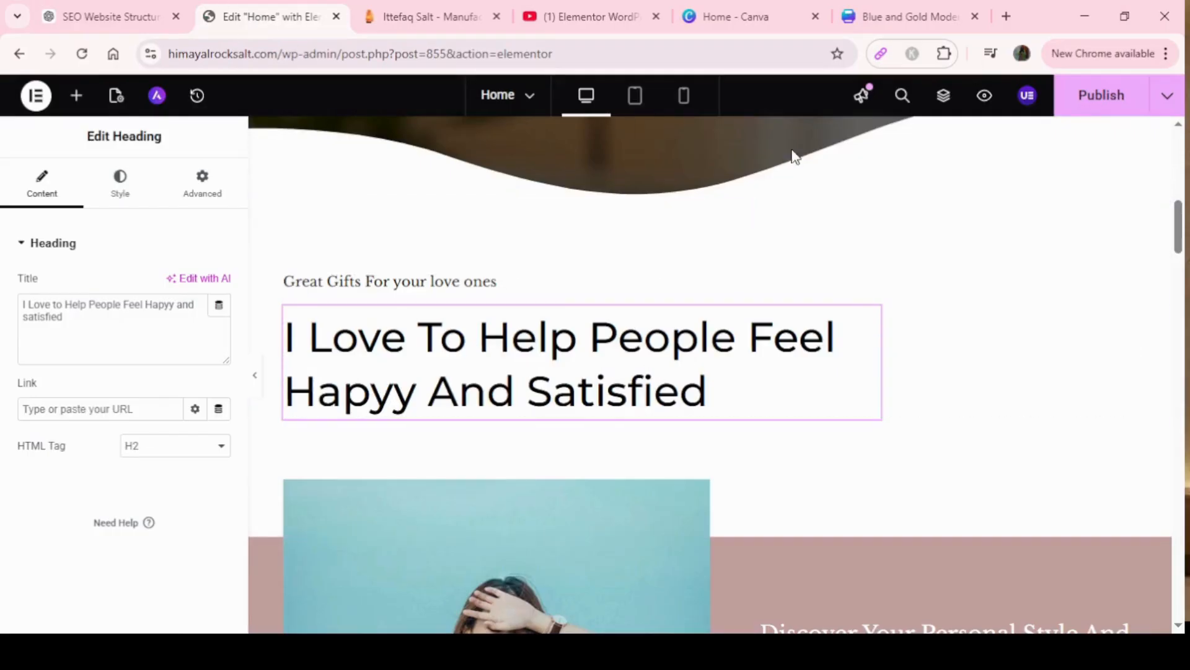
Replace the photo of the woman below the large heading with the deer salt lamp image from the media library.
left_click_drag(1181, 226, 1181, 255)
left_click(582, 343)
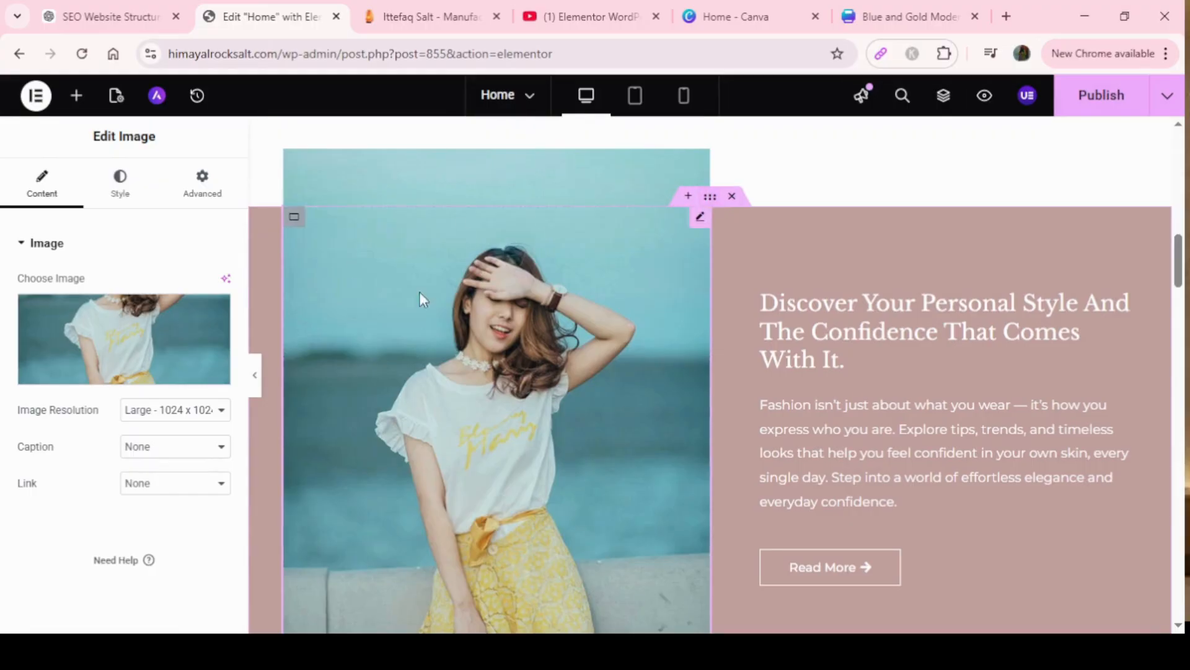
left_click(124, 371)
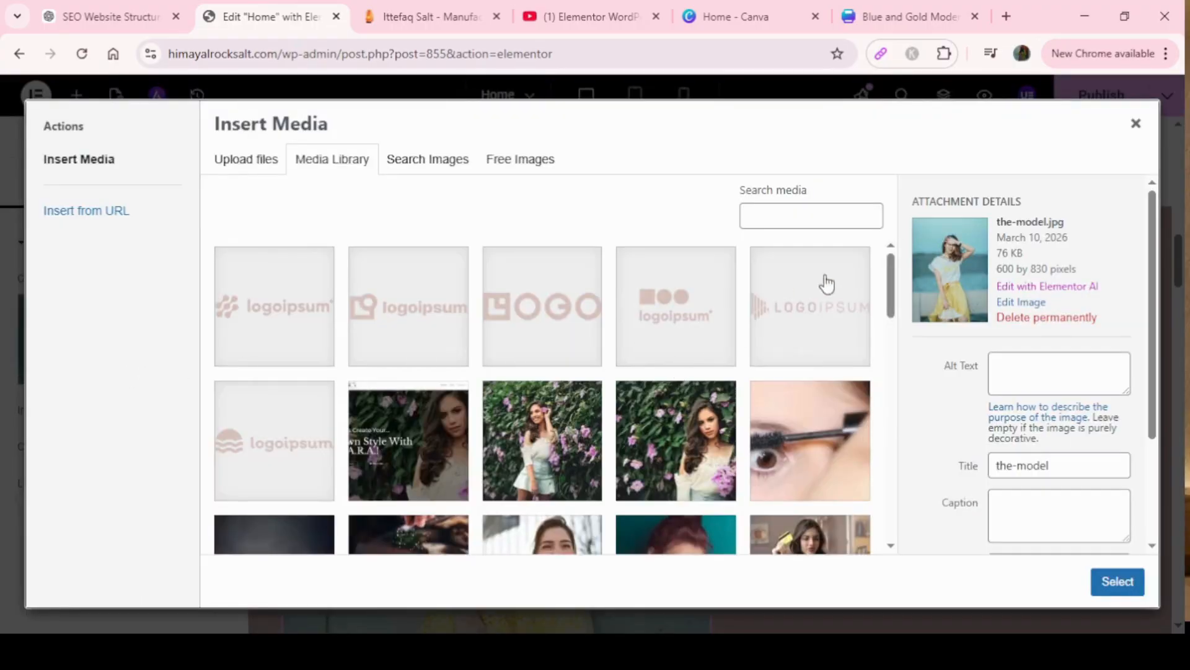
left_click_drag(891, 307, 883, 496)
scroll(835, 444, "up", 3)
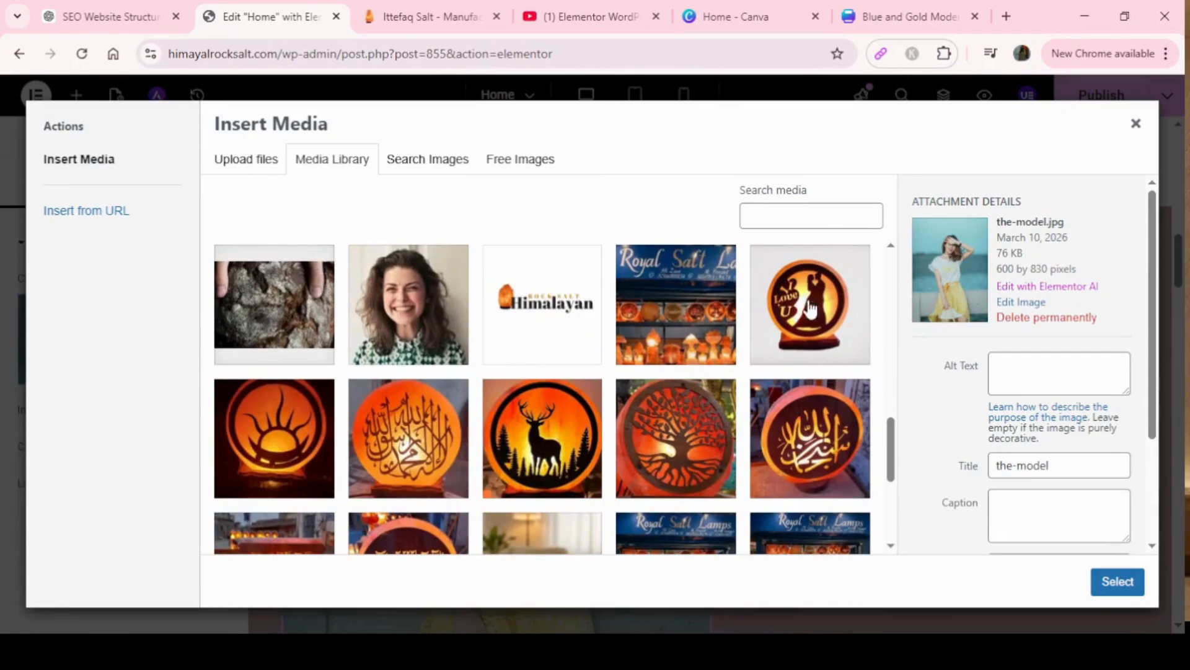
left_click(512, 420)
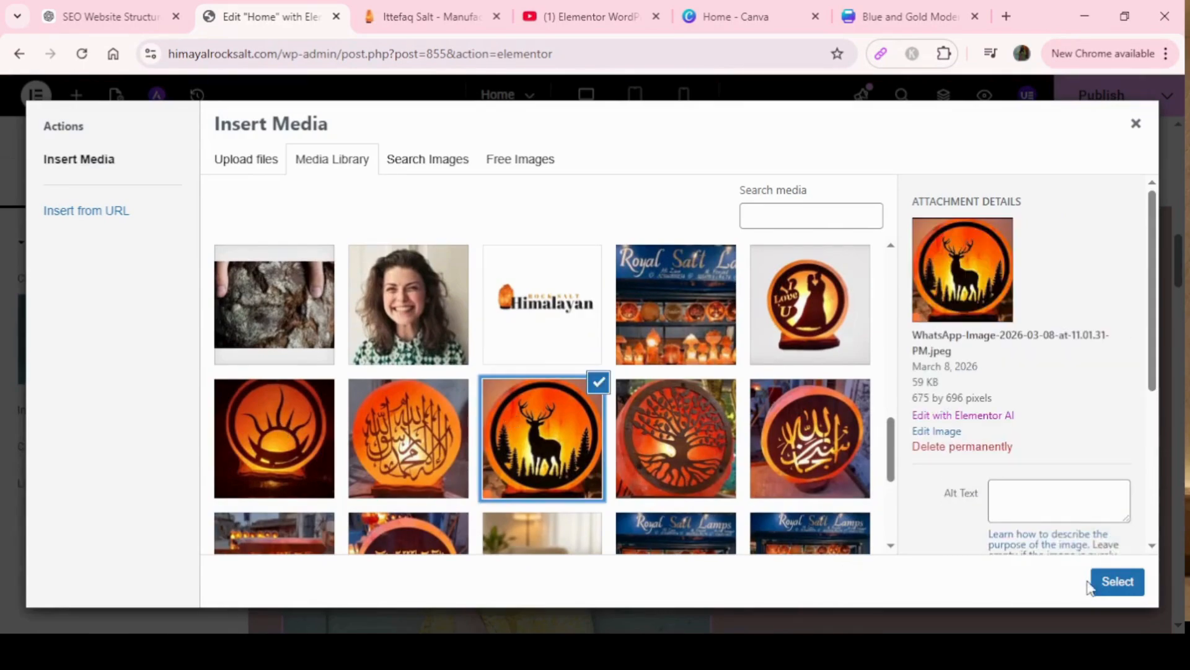
left_click(1116, 587)
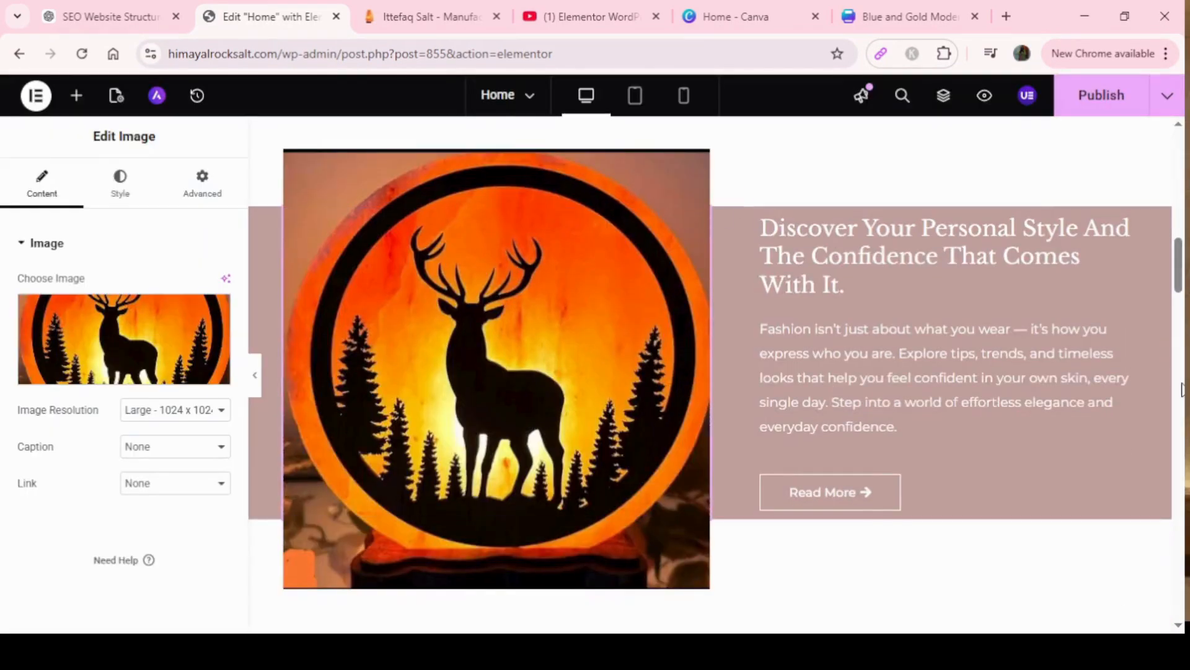
Copy the "Benefits of Himalayan Salt Lamps" section from ChatGPT, from its heading through the "Unique Handmade Product" text.
left_click_drag(1179, 277, 1180, 272)
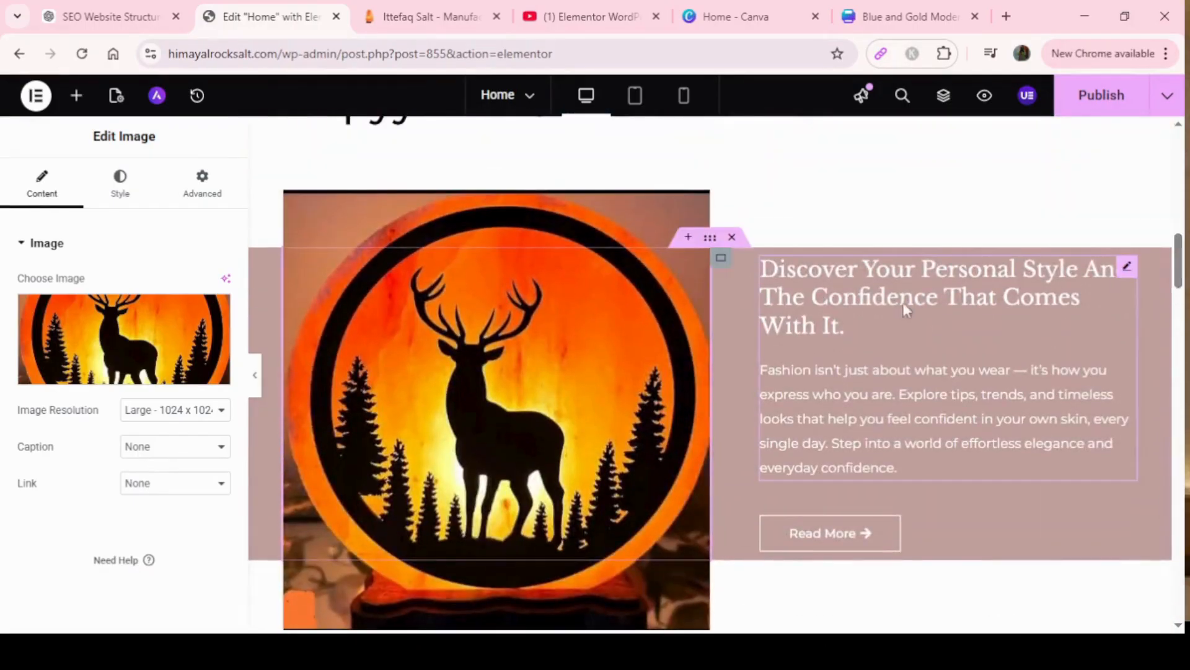
left_click(848, 328)
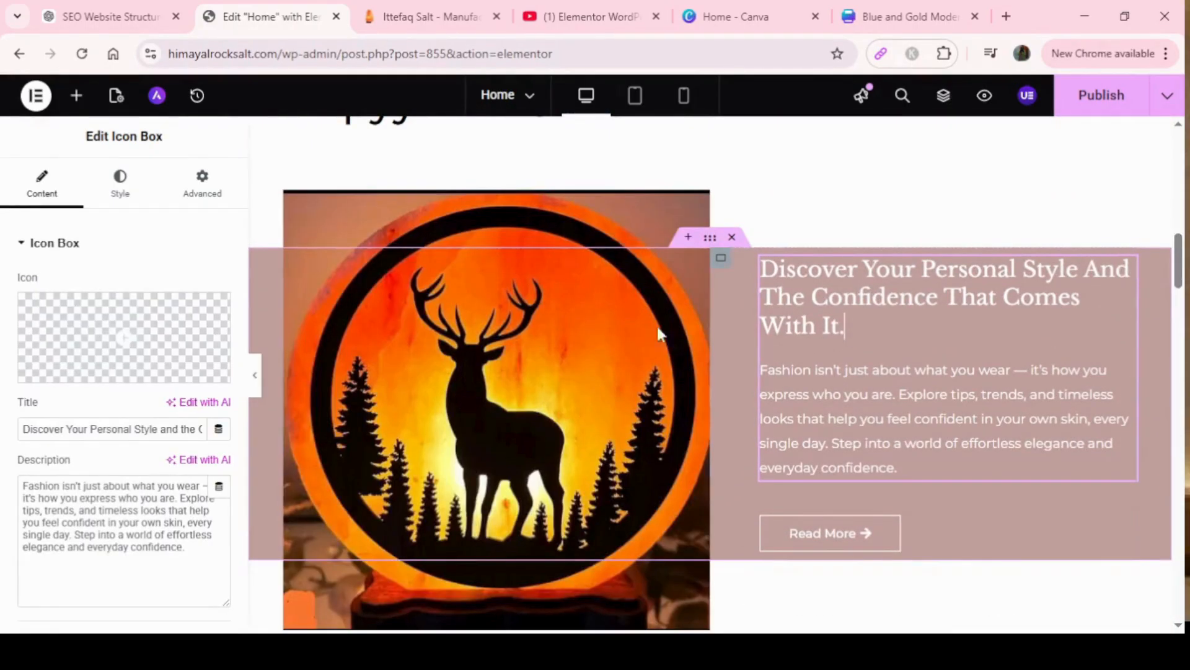
left_click(135, 17)
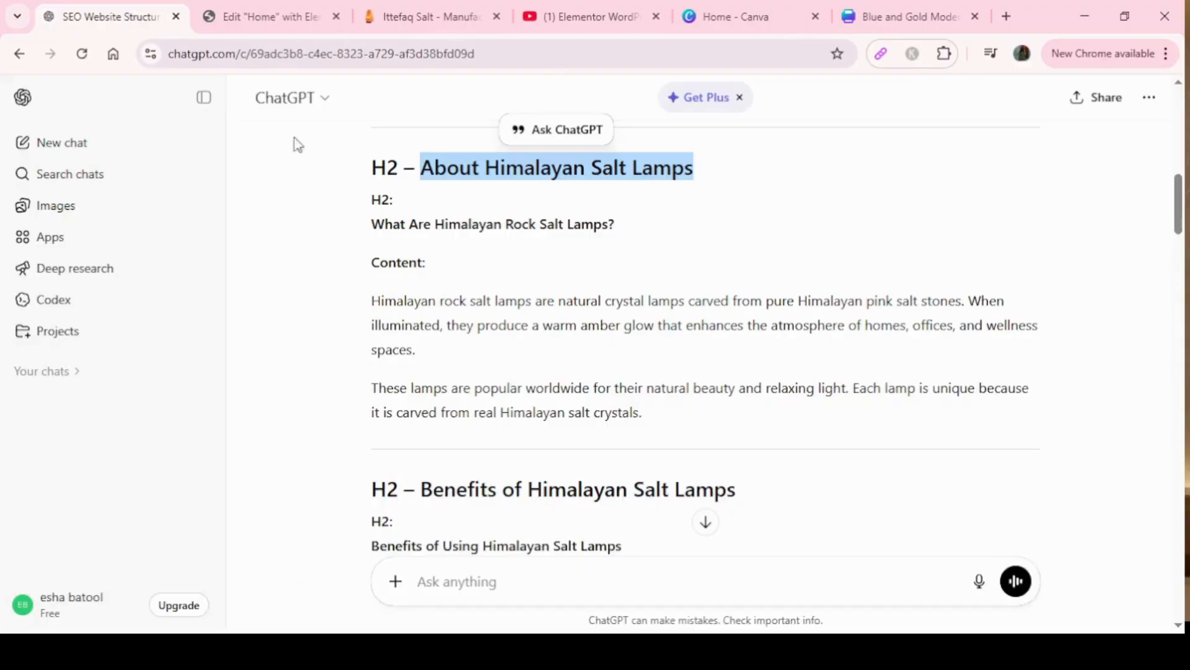
left_click_drag(1179, 211, 1180, 247)
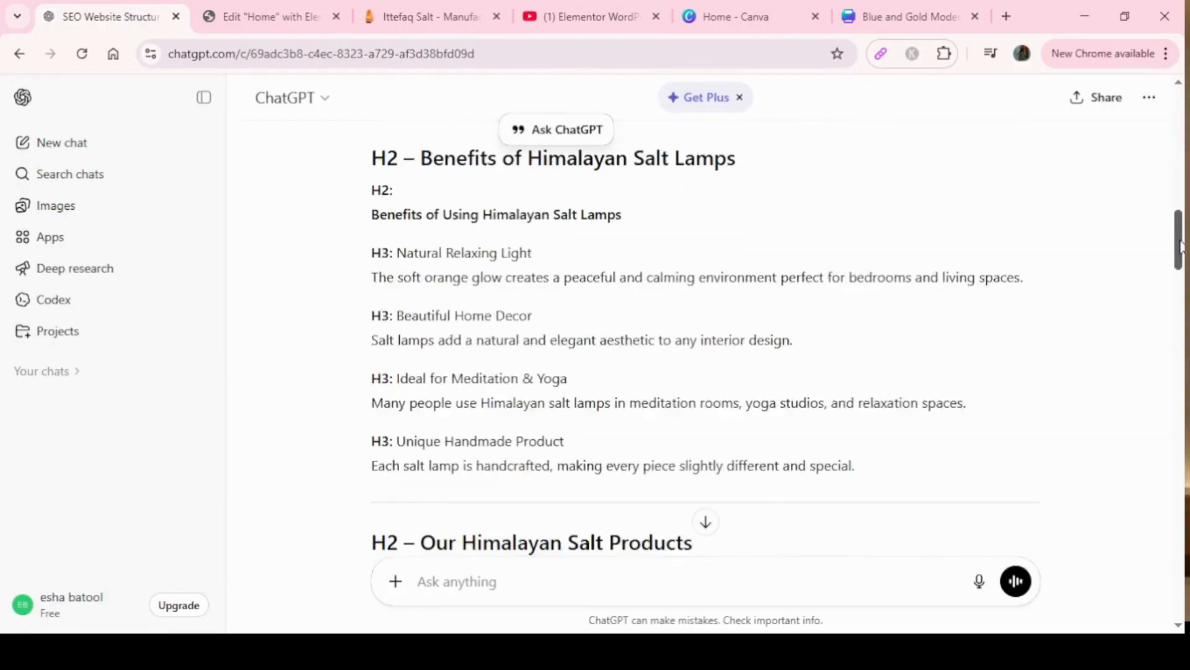
left_click_drag(372, 215, 901, 483)
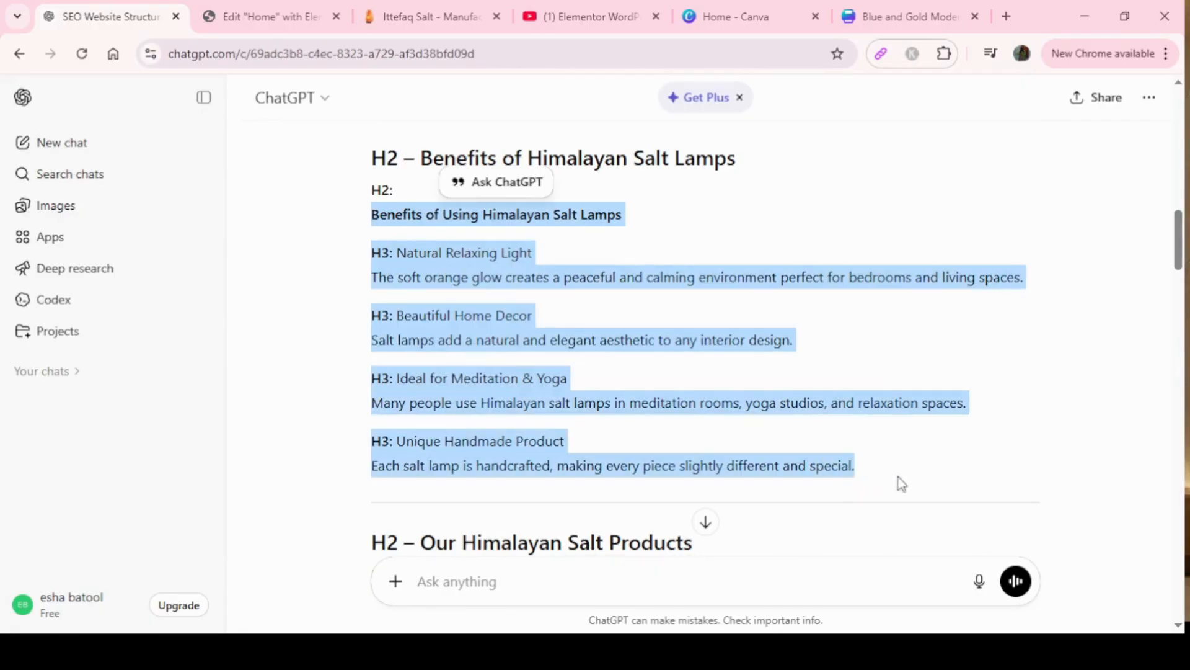
left_click_drag(421, 158, 1003, 481)
key("ctrl+c")
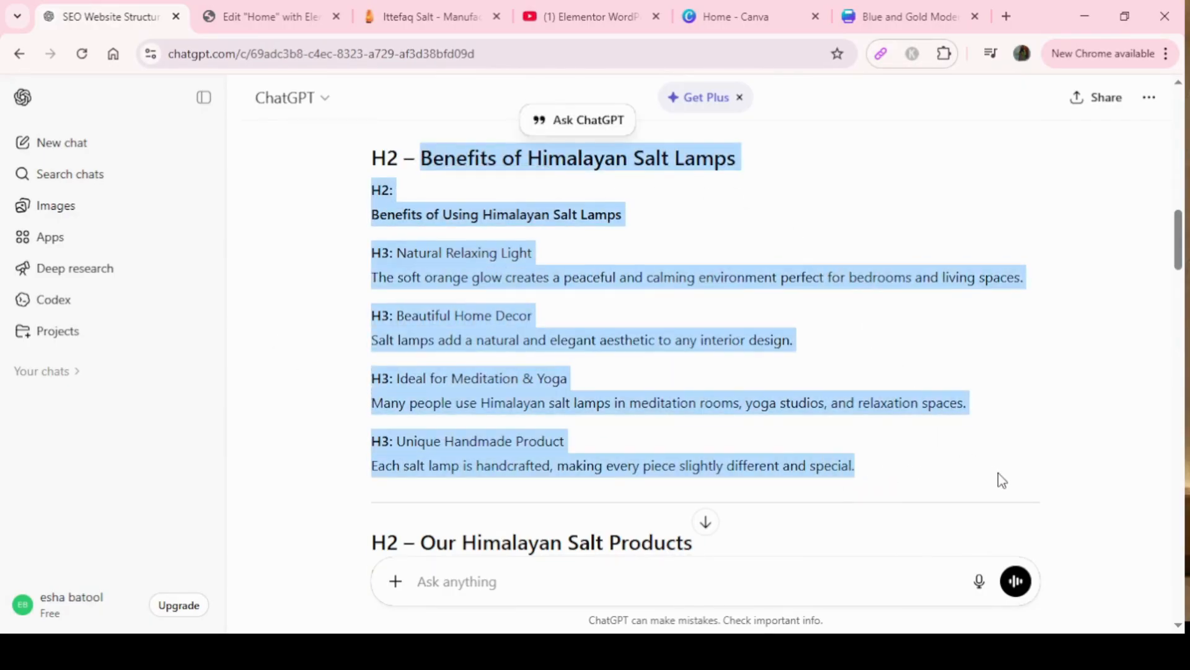
Back in the page editor, move the icon box below the Read More button and replace its description with the copied benefits text.
left_click(248, 19)
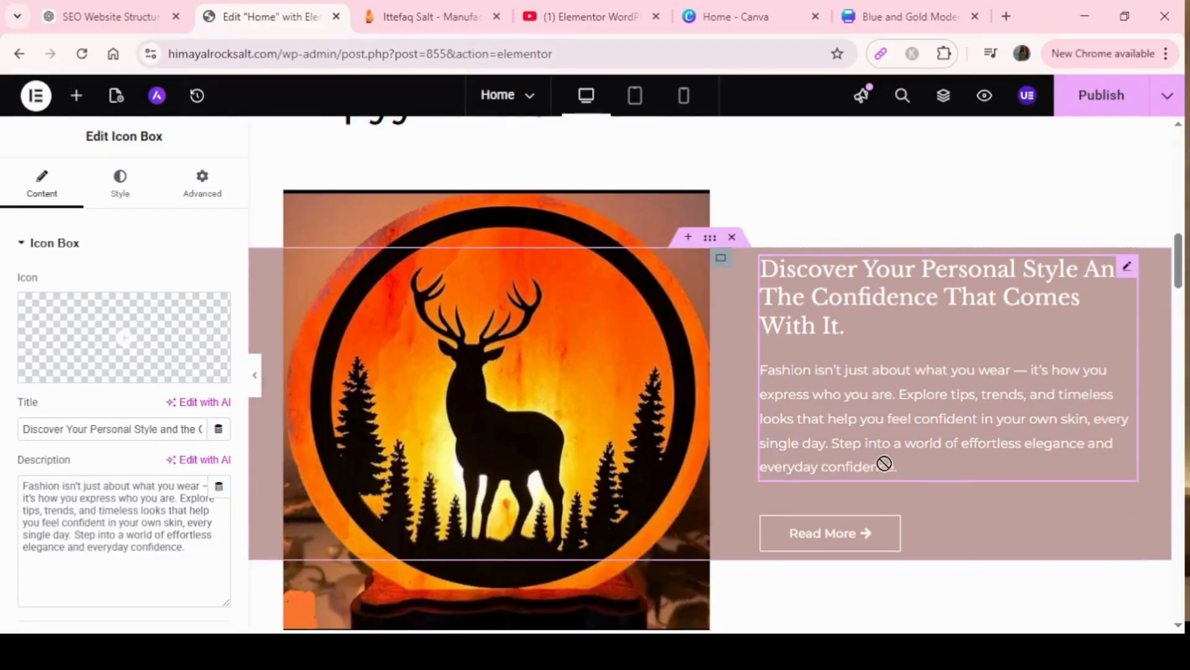
left_click_drag(883, 460, 865, 461)
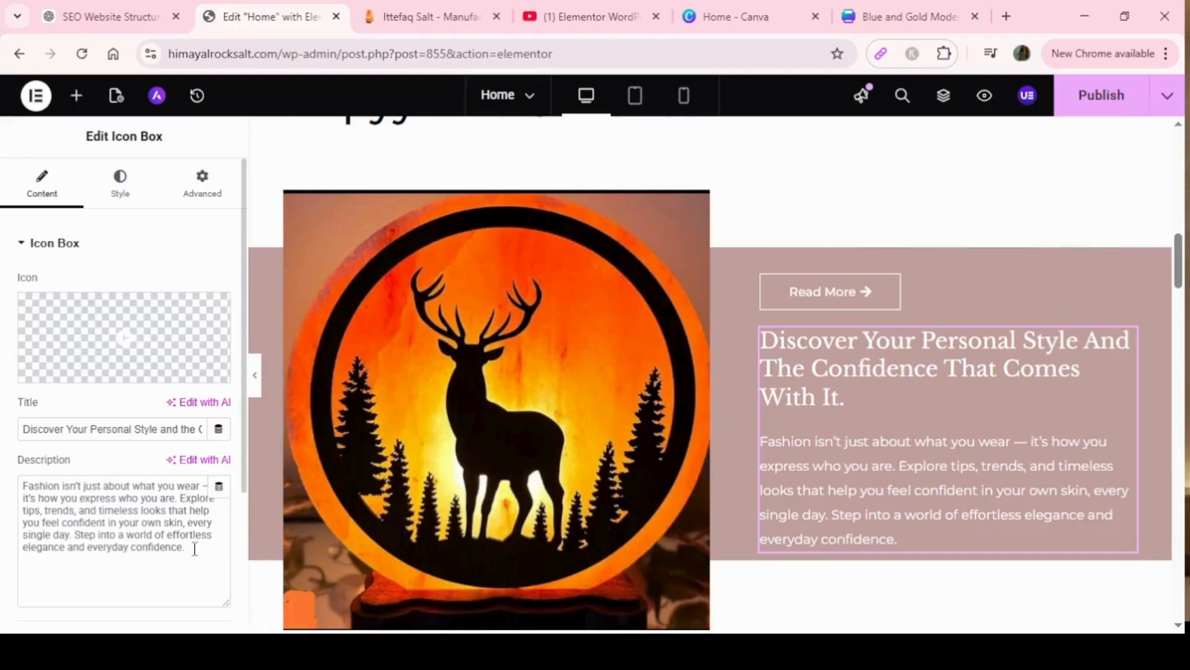
left_click_drag(186, 548, 15, 493)
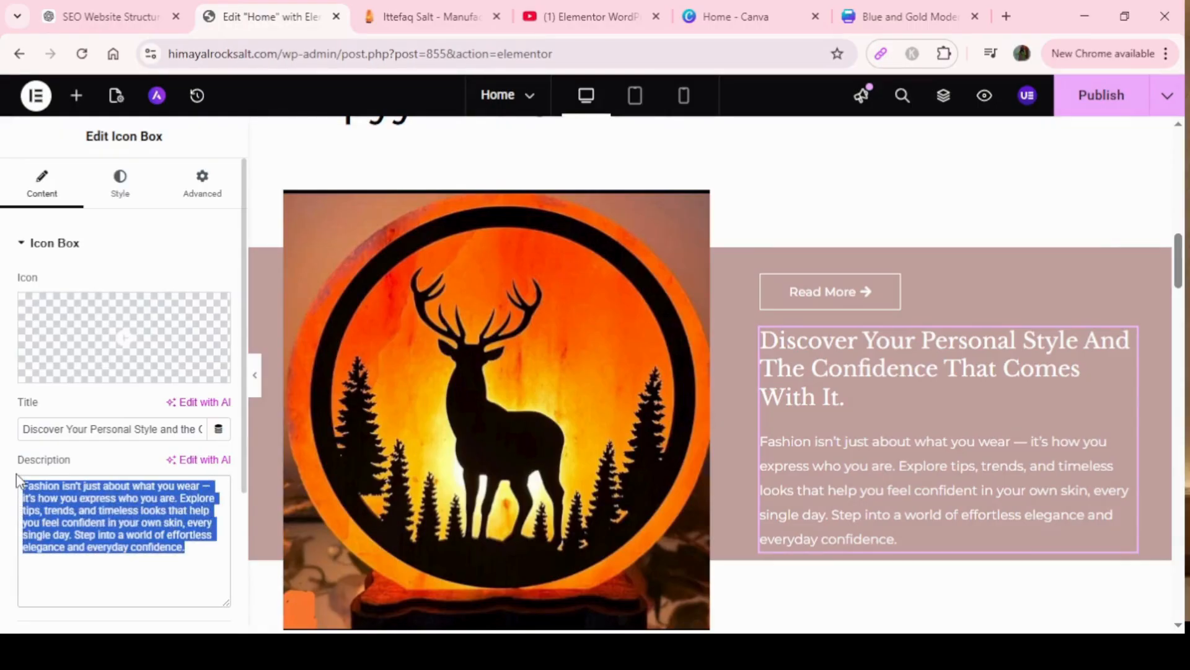
key("ctrl+v")
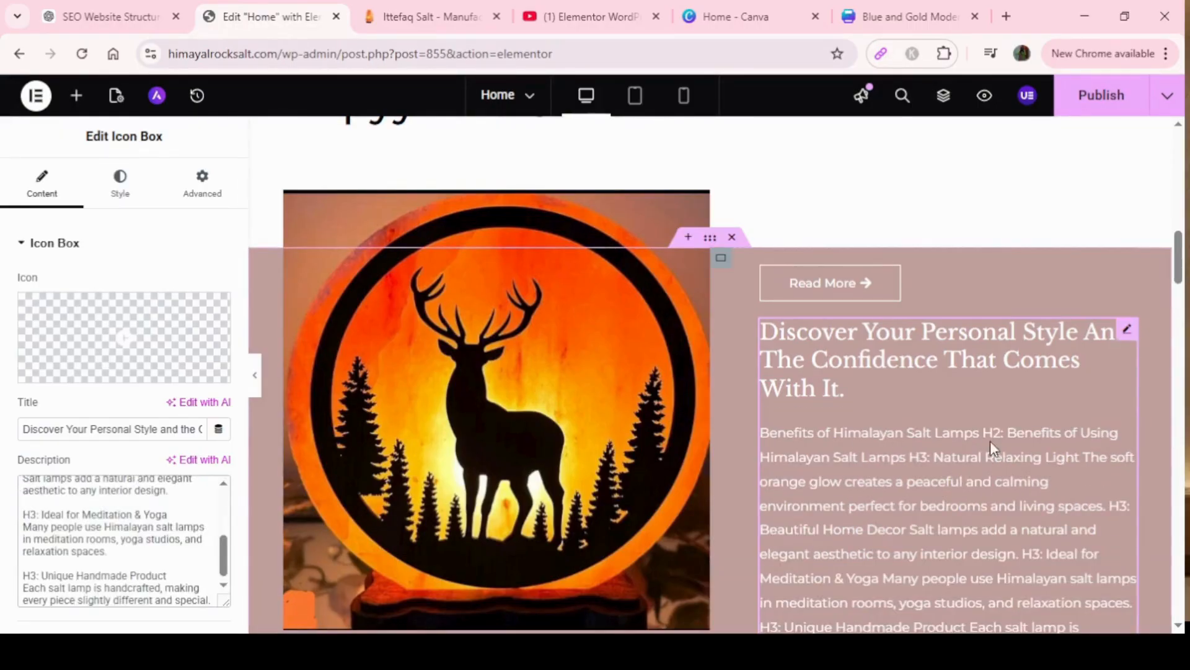
left_click(1118, 433)
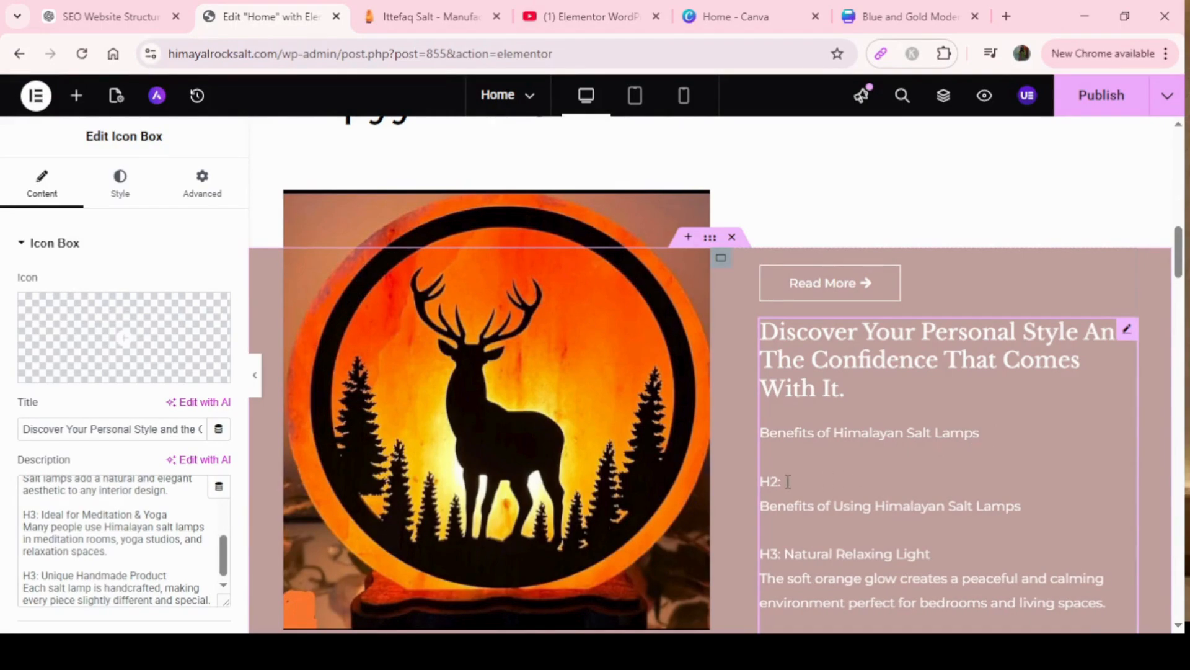
mouse_move(783, 481)
left_mouse_down()
mouse_move(769, 481)
mouse_move(794, 483)
left_mouse_up()
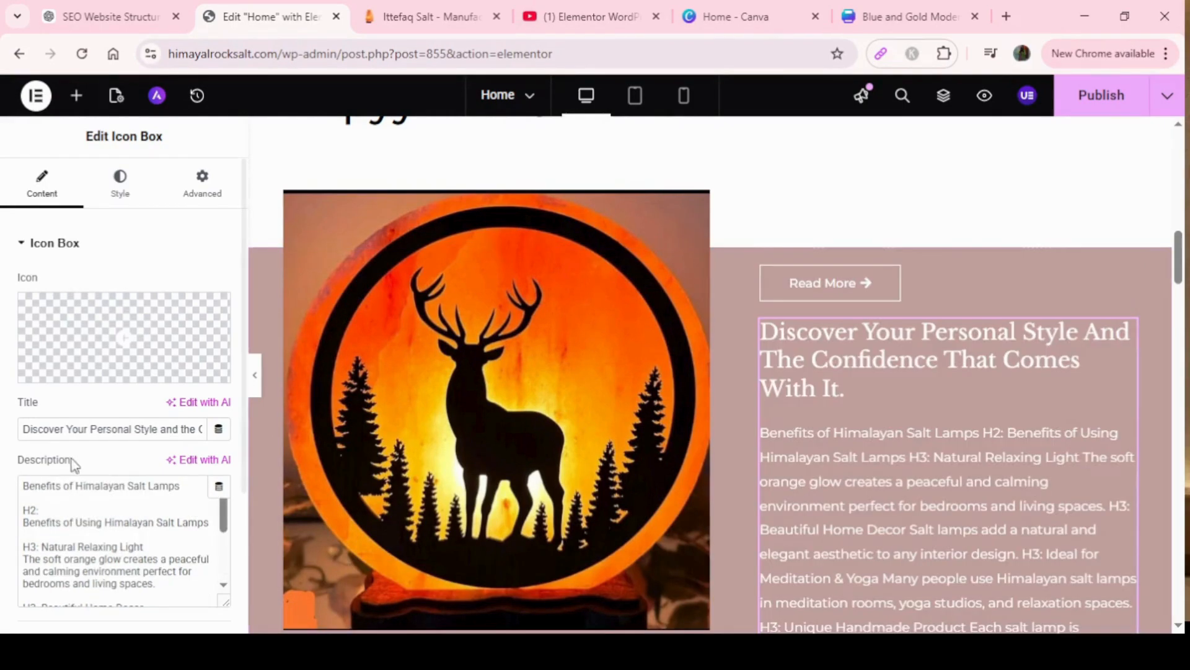
Replace the icon box title with "benefits of Himalayan Salt".
left_click_drag(189, 429, 8, 443)
key("BackSpace")
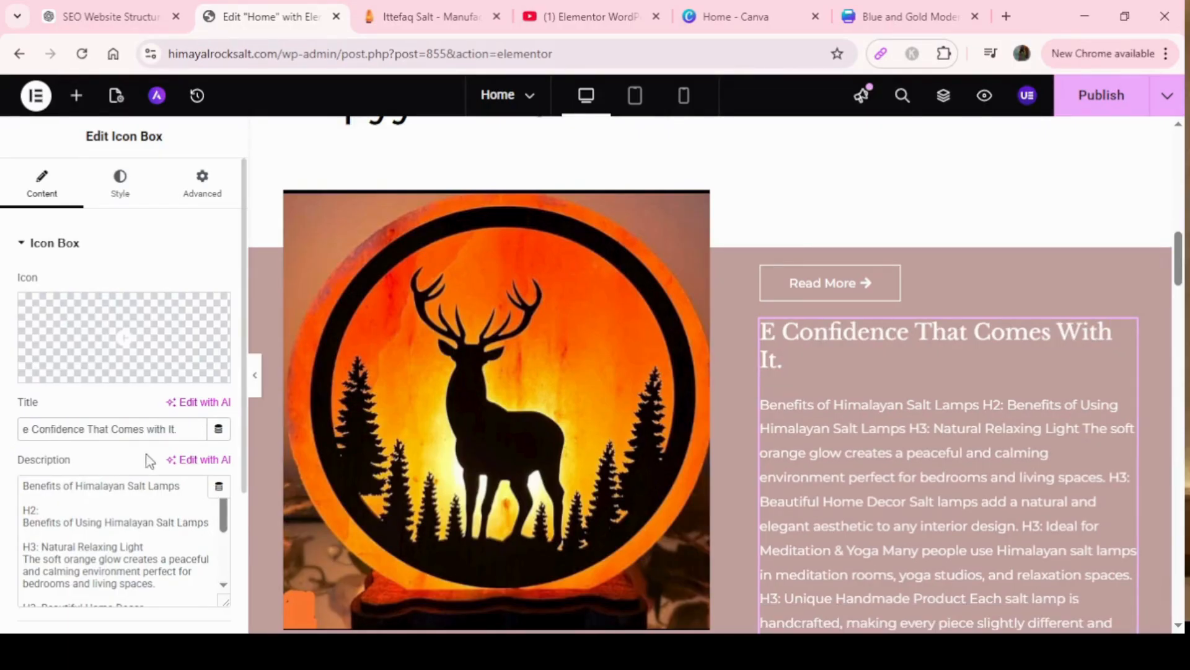
left_click_drag(194, 423, 5, 441)
key("BackSpace")
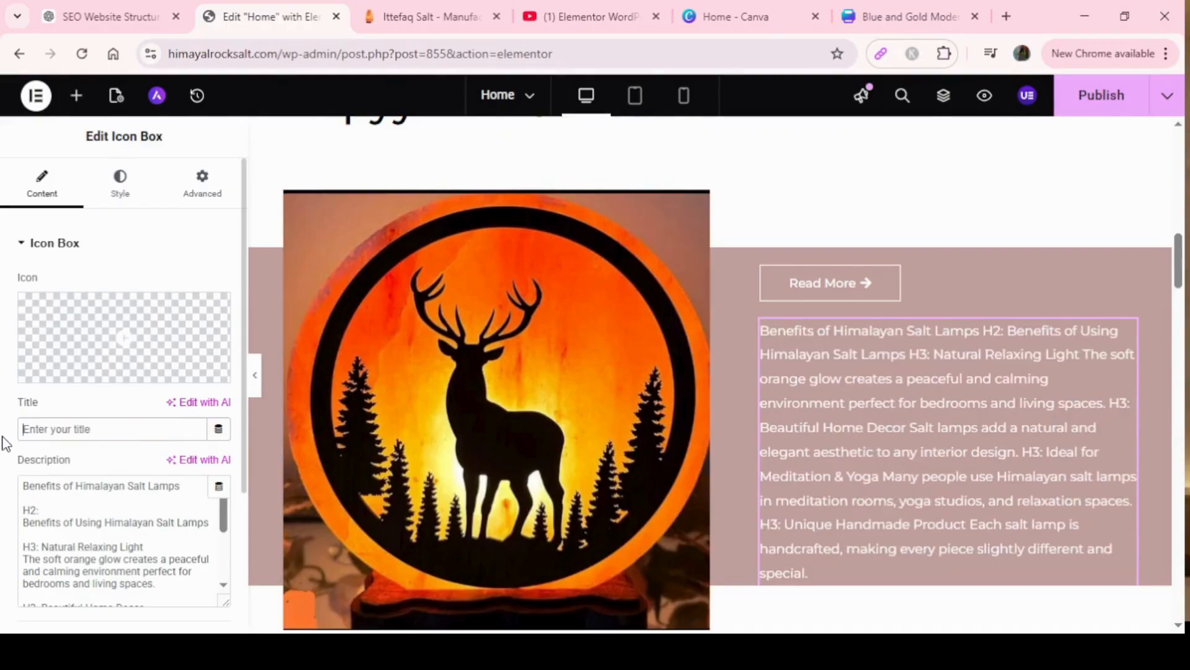
type("benefits of H")
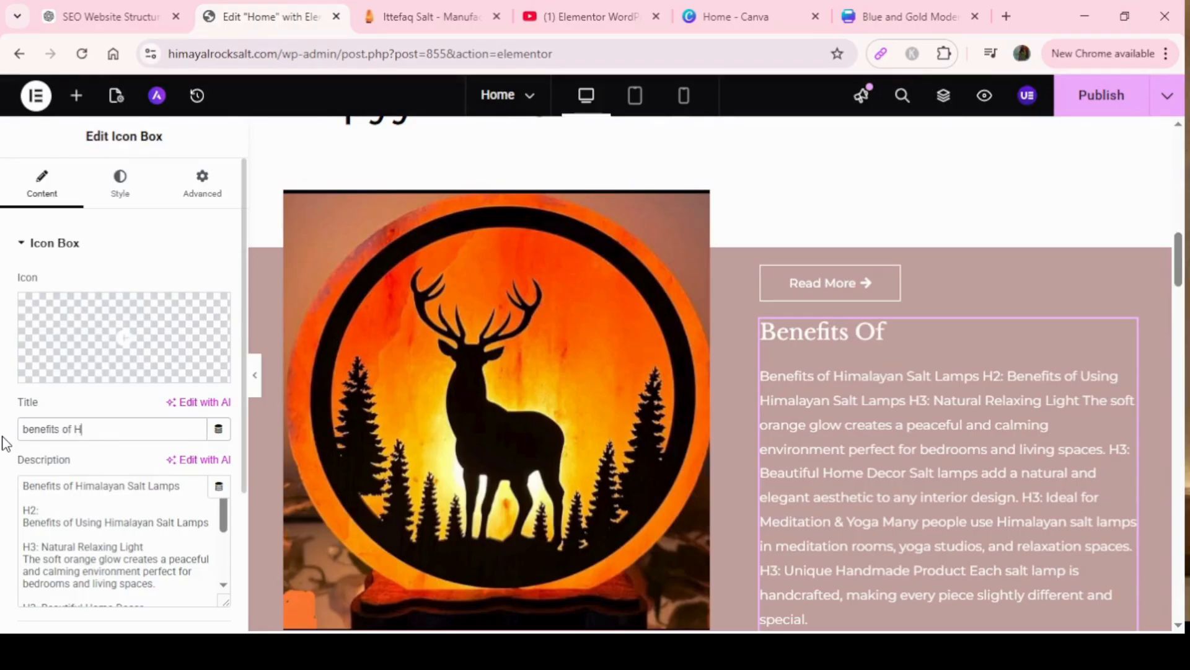
type("imalay")
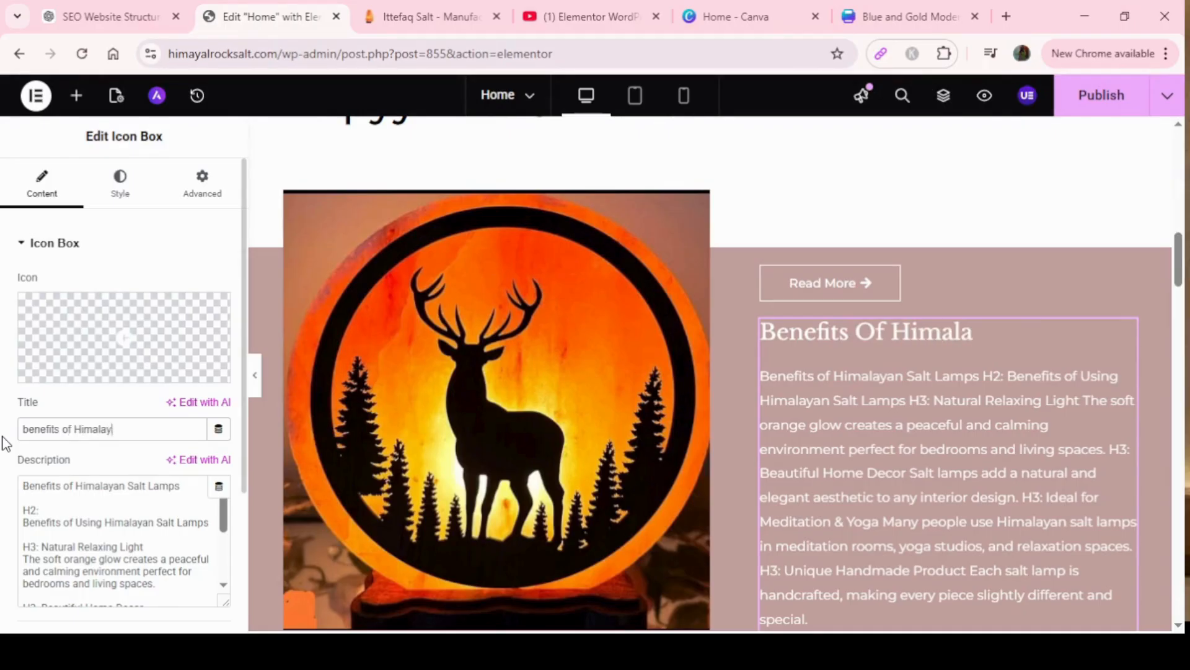
type("an Salt")
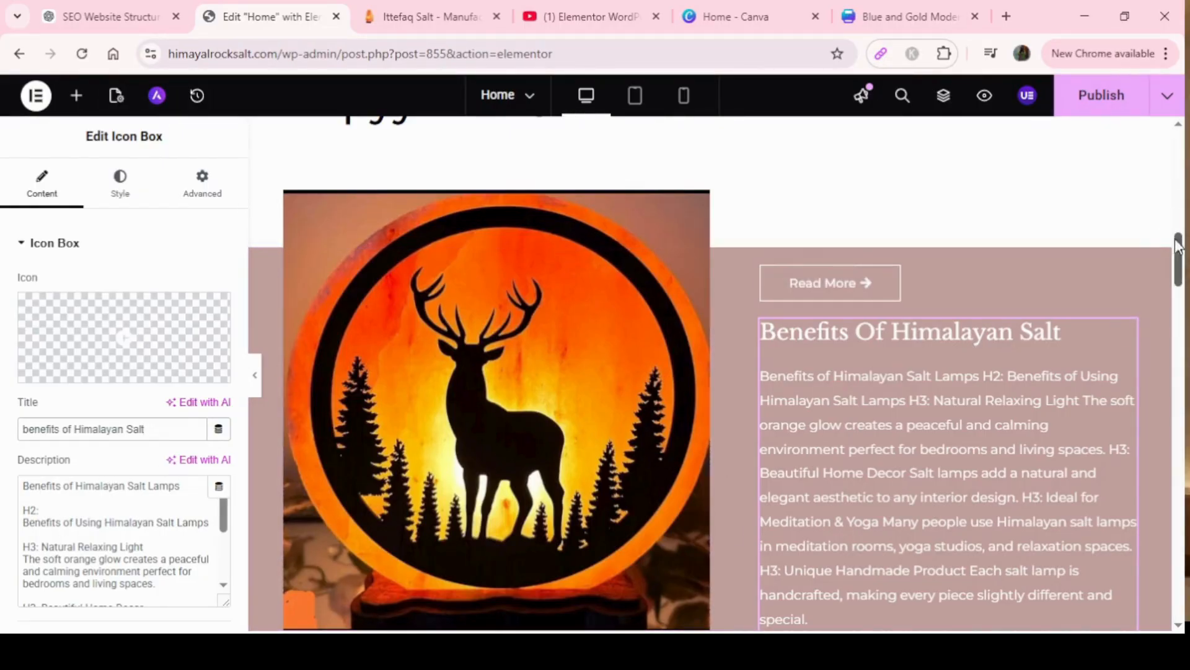
mouse_move(1178, 264)
left_mouse_down()
mouse_move(1178, 290)
mouse_move(1177, 268)
left_mouse_up()
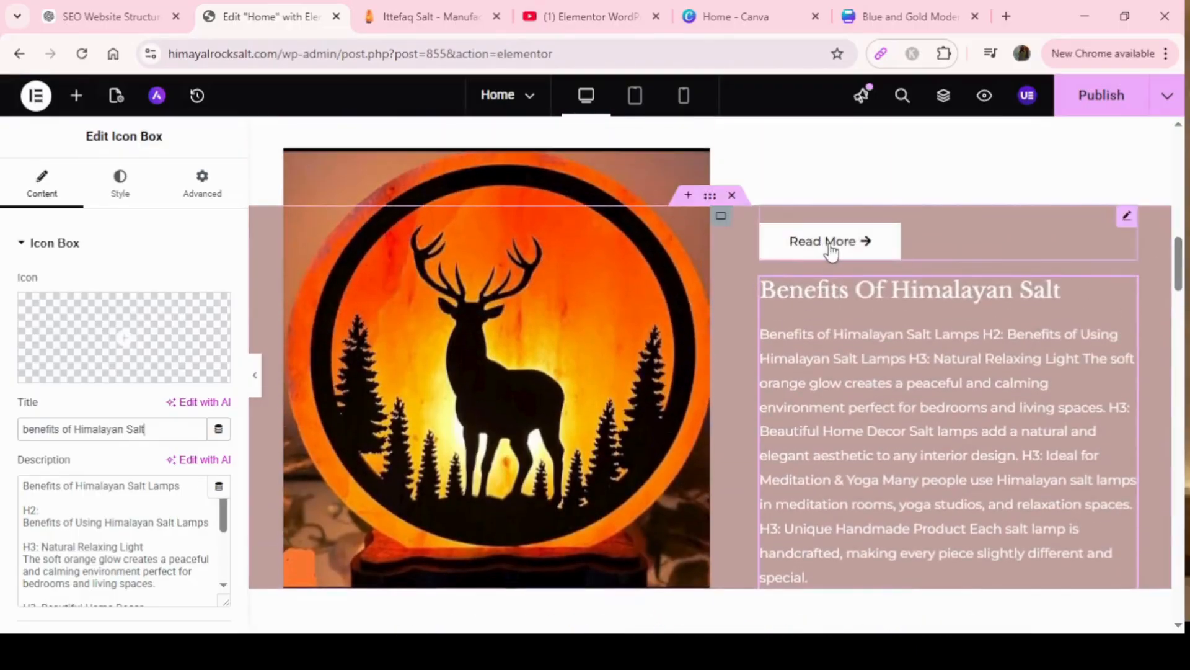
left_click(854, 248)
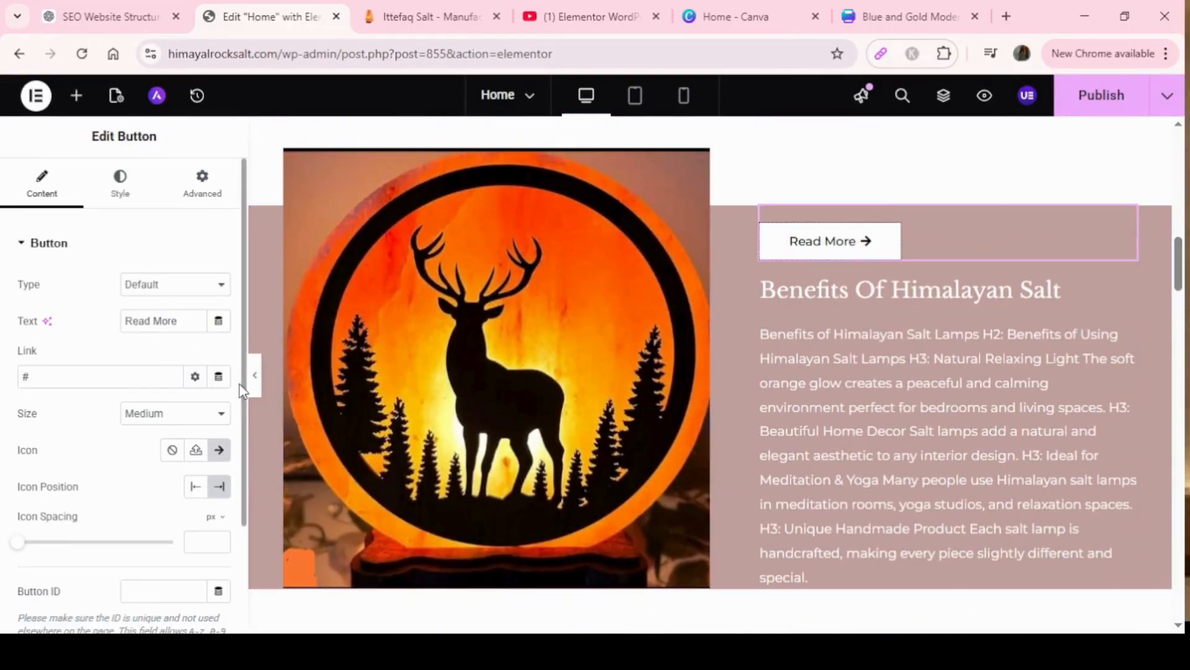
left_click(184, 325)
left_click_drag(184, 328, 118, 323)
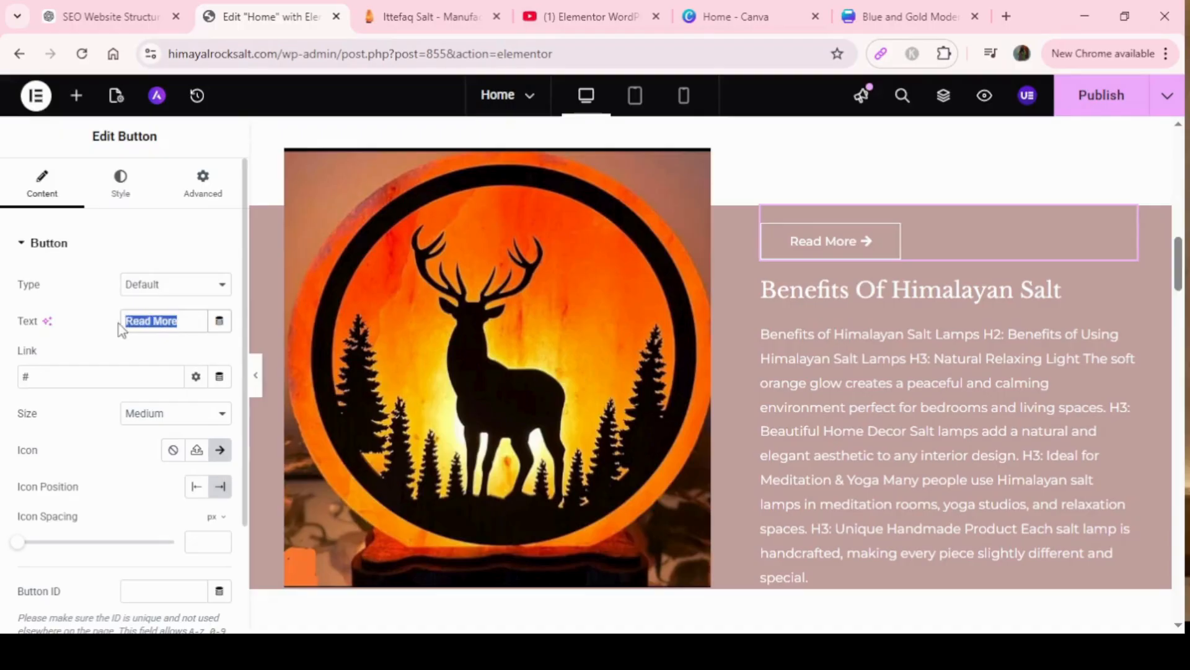
left_click(187, 317)
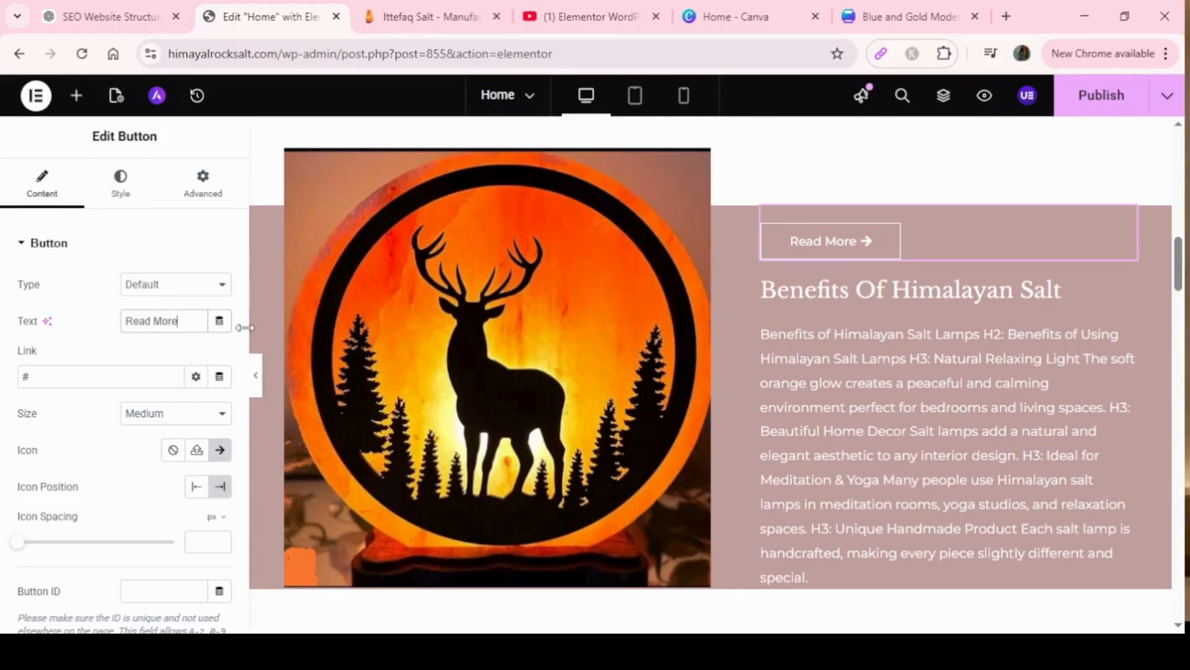
right_click(879, 251)
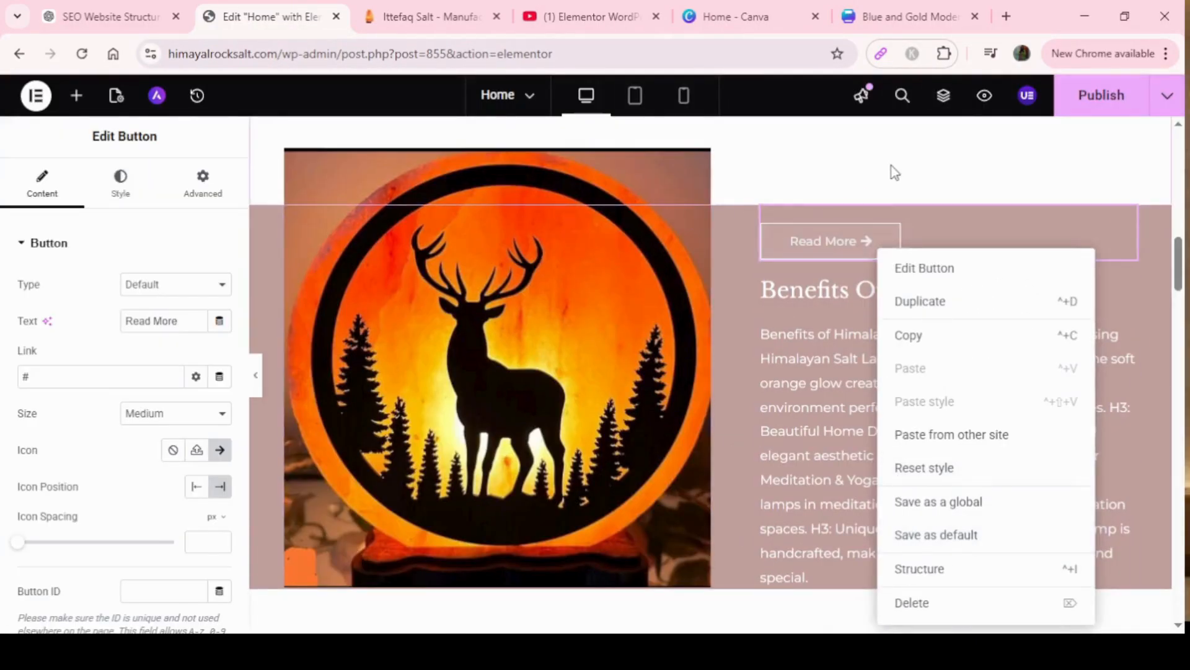
left_click(891, 167)
Change the background color of the container behind the deer lamp and benefits text to orange, #E4911C.
mouse_move(1180, 279)
left_mouse_down()
mouse_move(1180, 307)
mouse_move(1179, 257)
mouse_move(1183, 322)
mouse_move(1182, 177)
mouse_move(1181, 283)
mouse_move(1181, 272)
left_mouse_up()
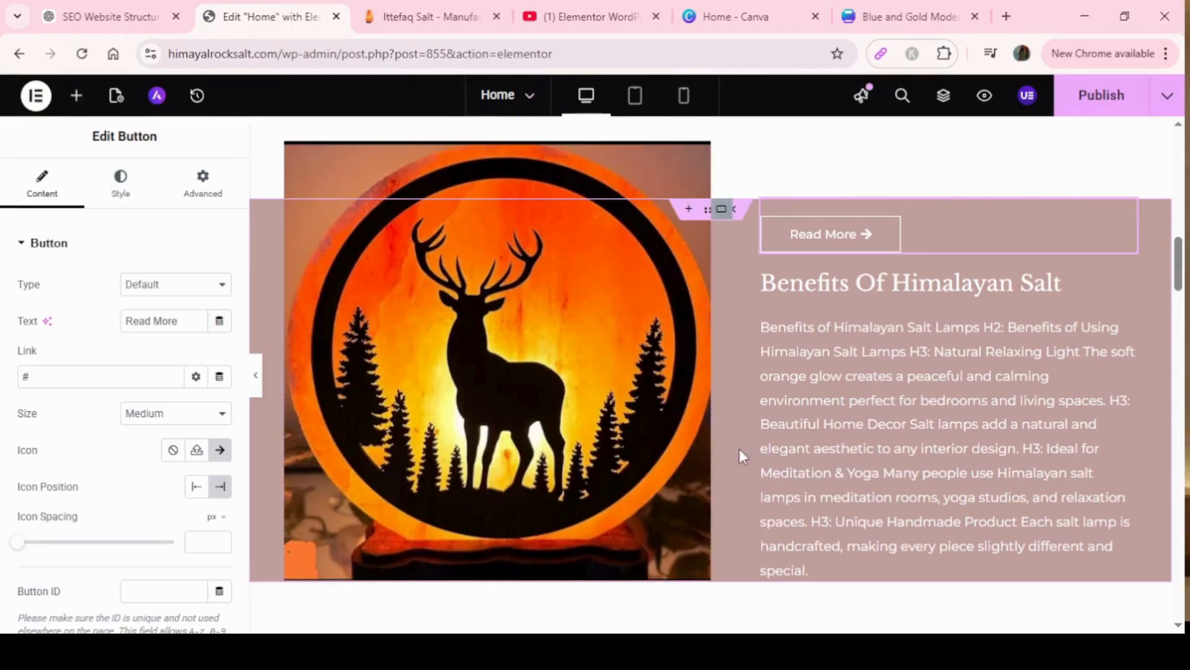
left_click(711, 212)
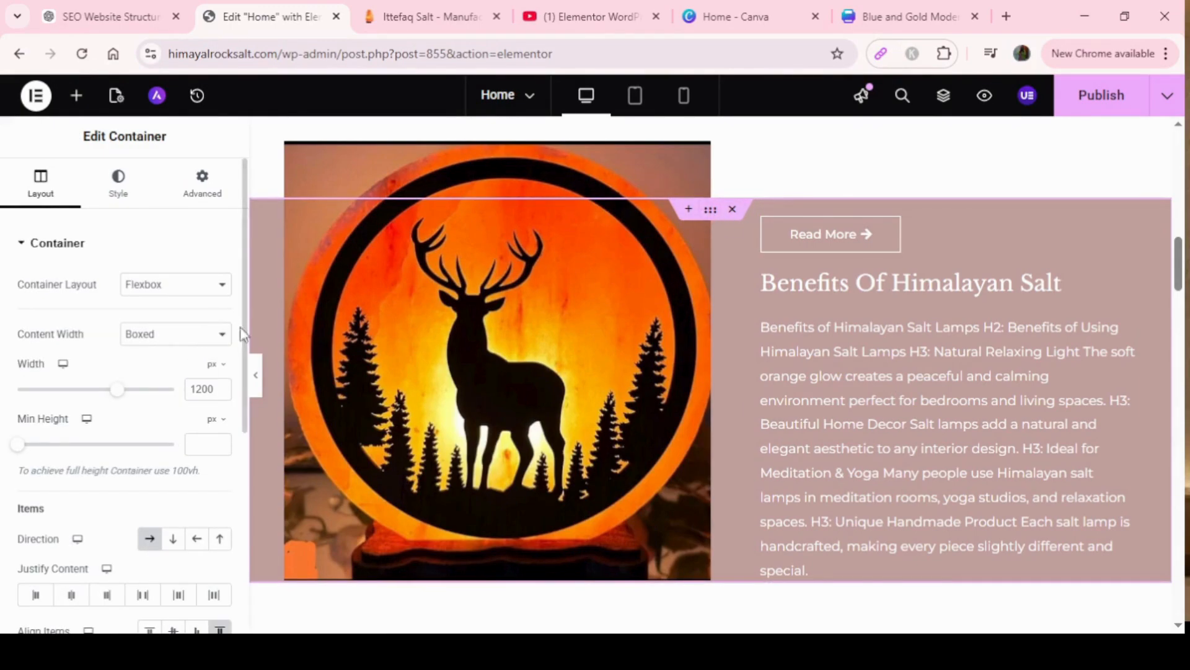
left_click(118, 183)
left_click_drag(244, 272, 239, 308)
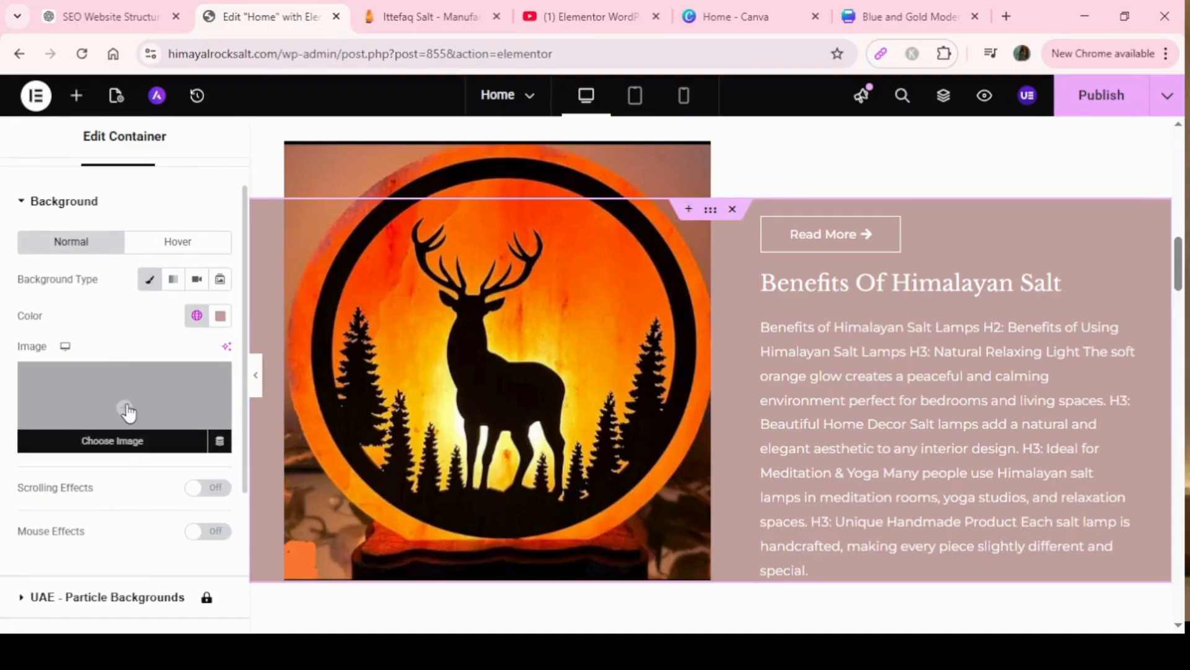
left_click(222, 318)
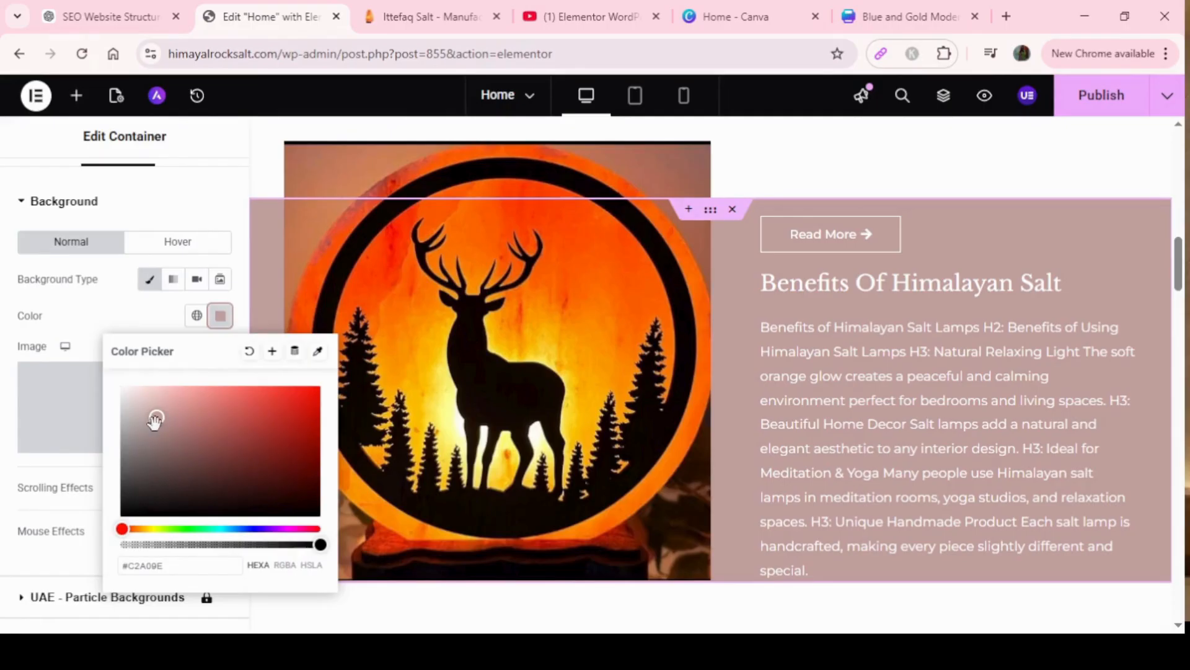
left_click_drag(156, 417, 295, 400)
mouse_move(127, 528)
left_mouse_down()
mouse_move(150, 529)
mouse_move(139, 530)
left_mouse_up()
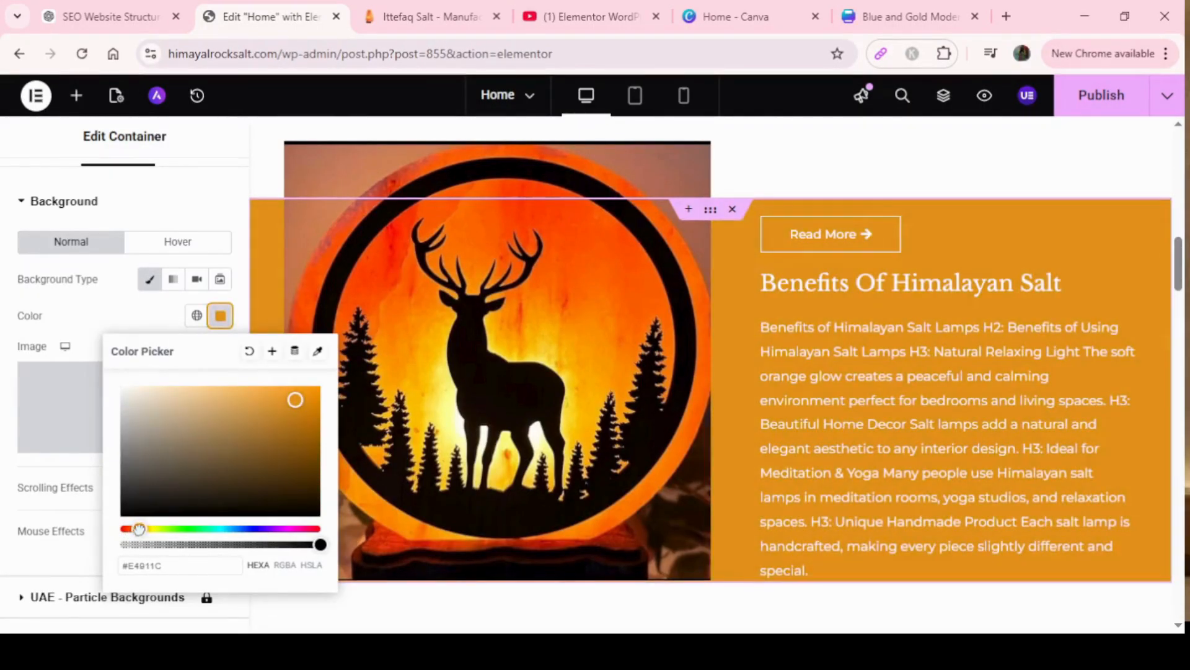
Lighten the orange background of the container behind the deer lamp image and the benefits text.
left_click(270, 396)
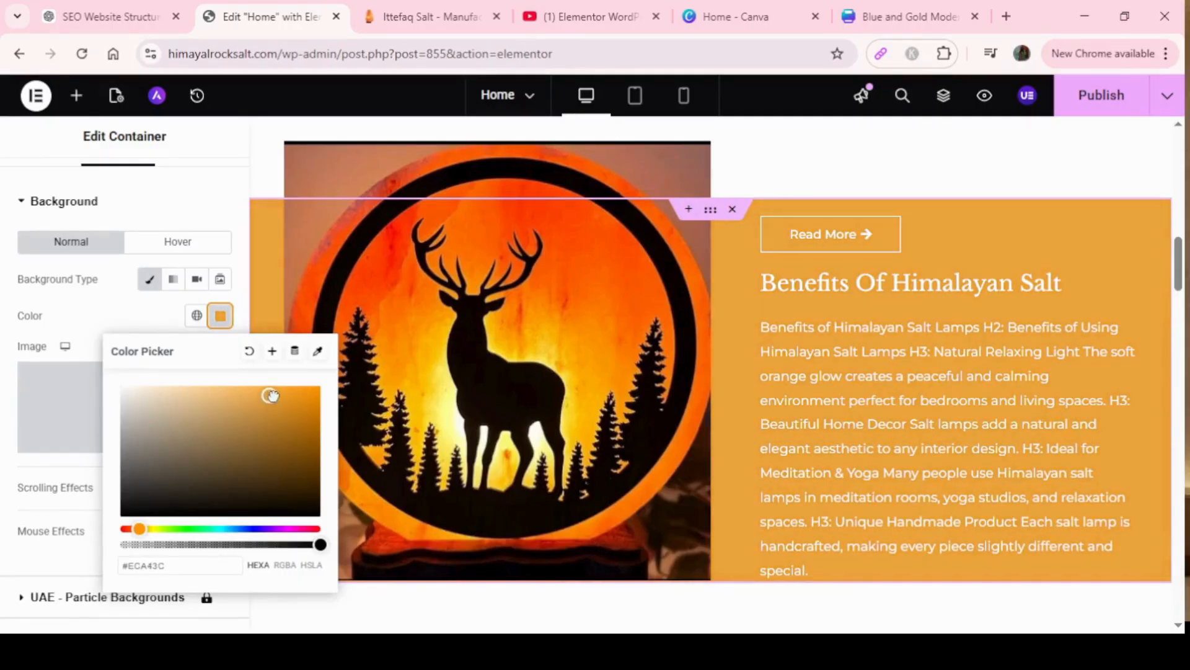
left_click(1031, 140)
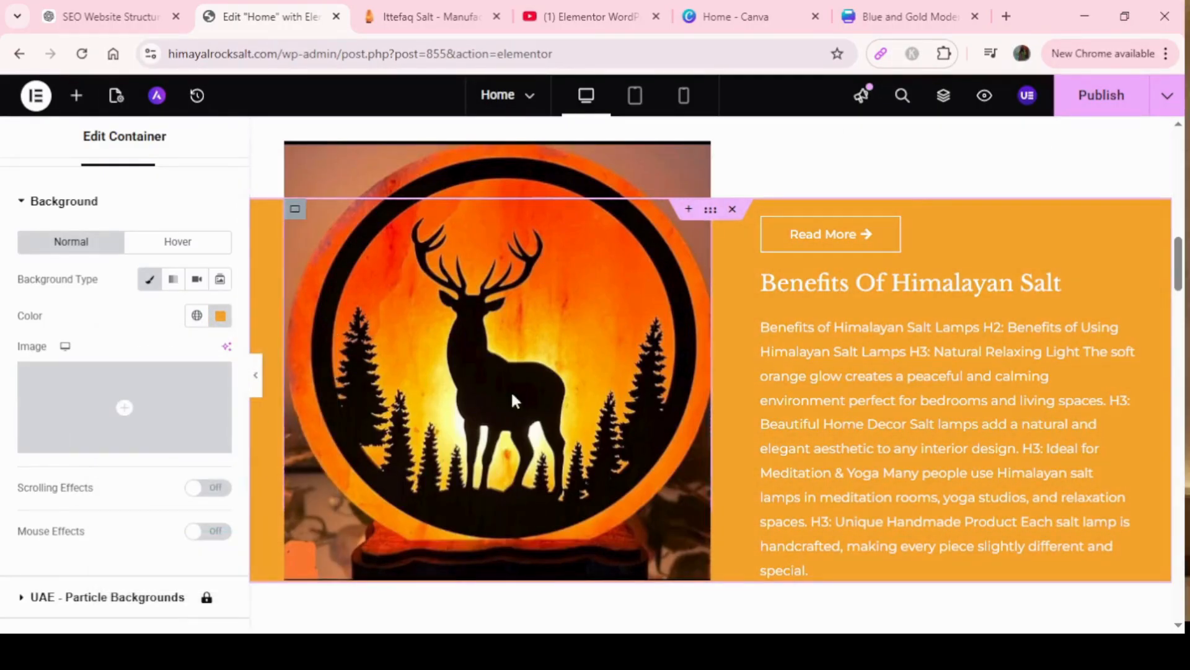
Open the "Personalized fashion services" heading for editing and copy the title "Our Himalayan Salt Products" from the ChatGPT answer.
left_click_drag(1179, 271, 1181, 338)
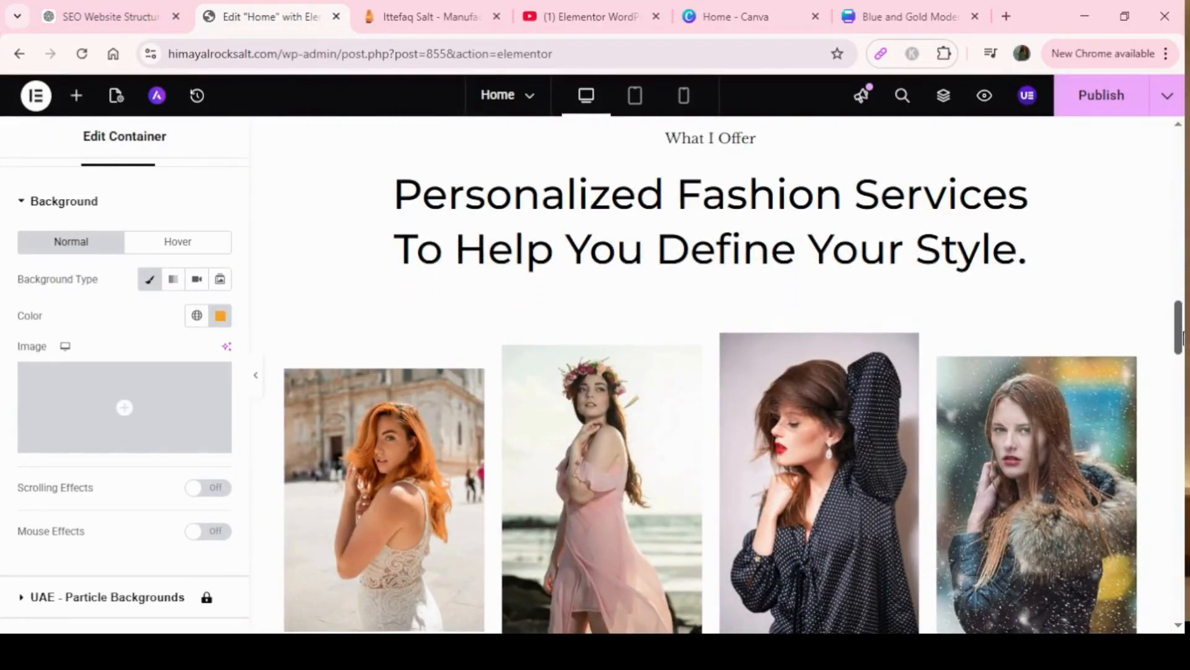
left_click_drag(1180, 335, 1179, 351)
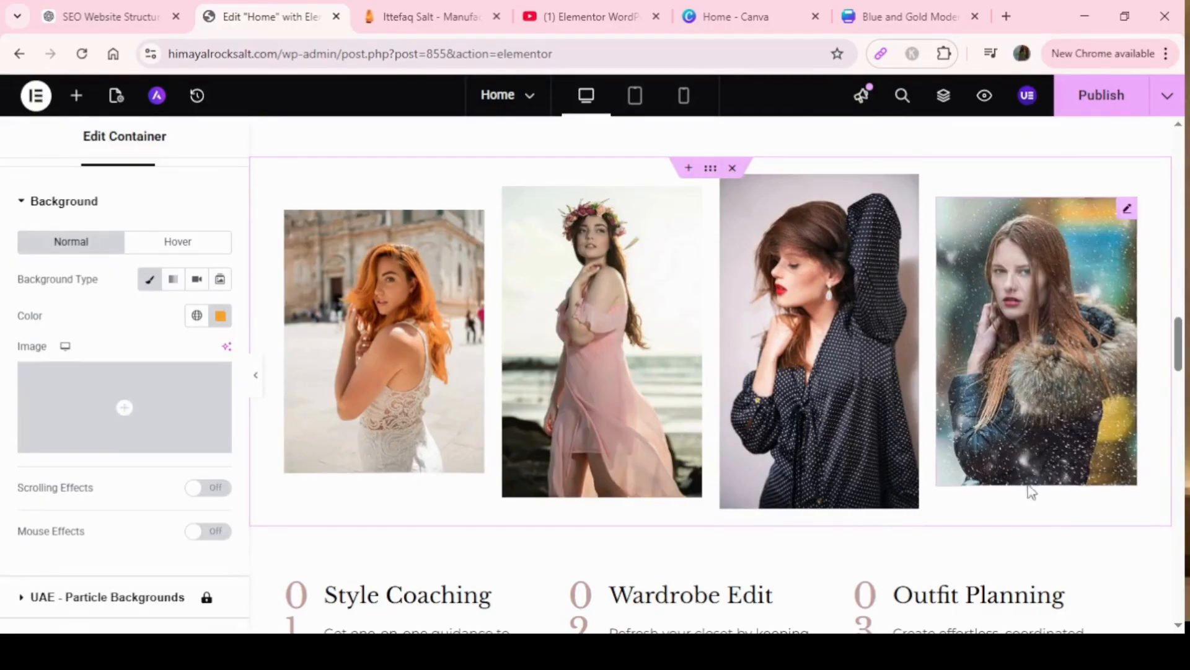
left_click_drag(1180, 345, 1162, 317)
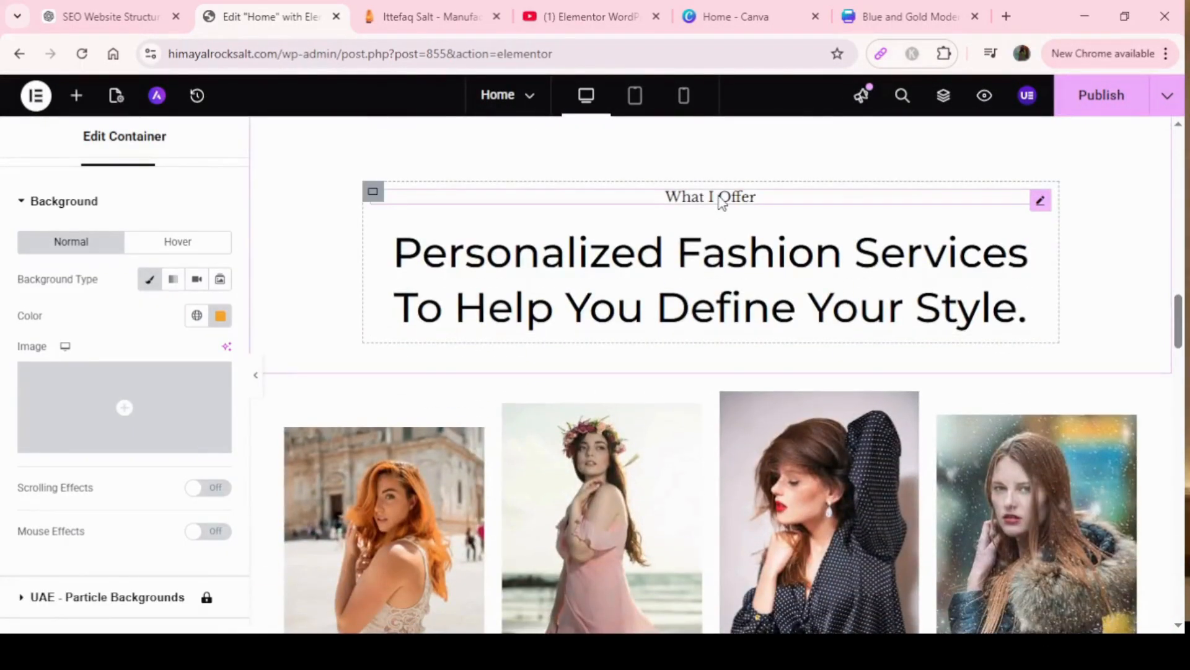
left_click(774, 194)
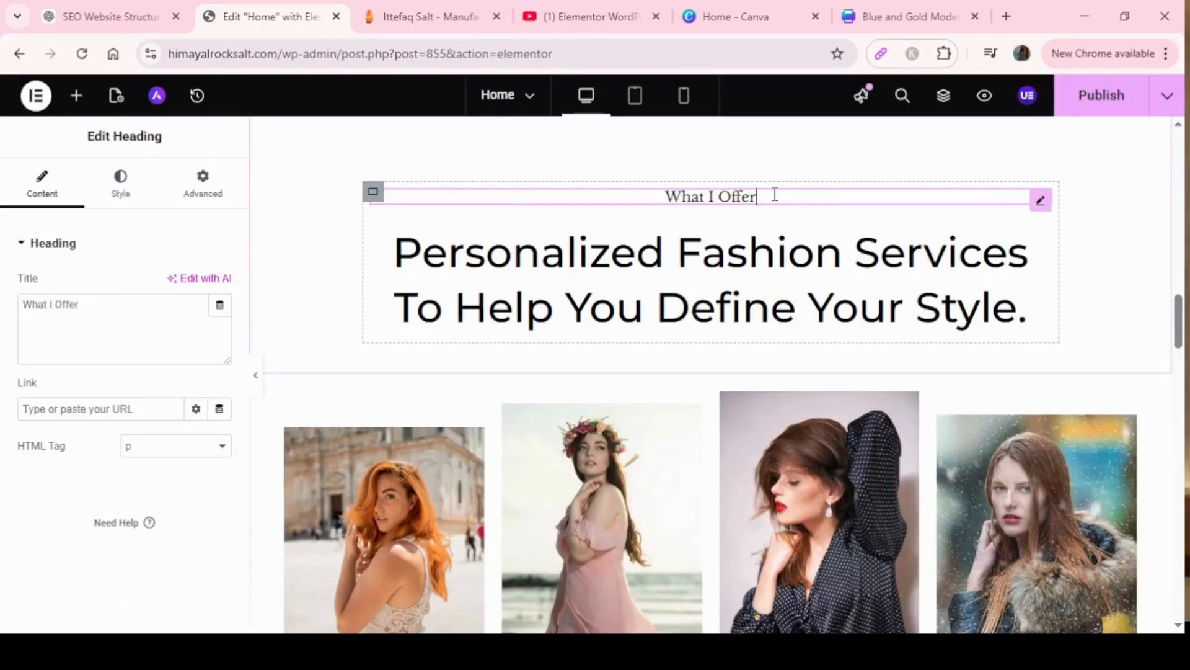
left_click(487, 264)
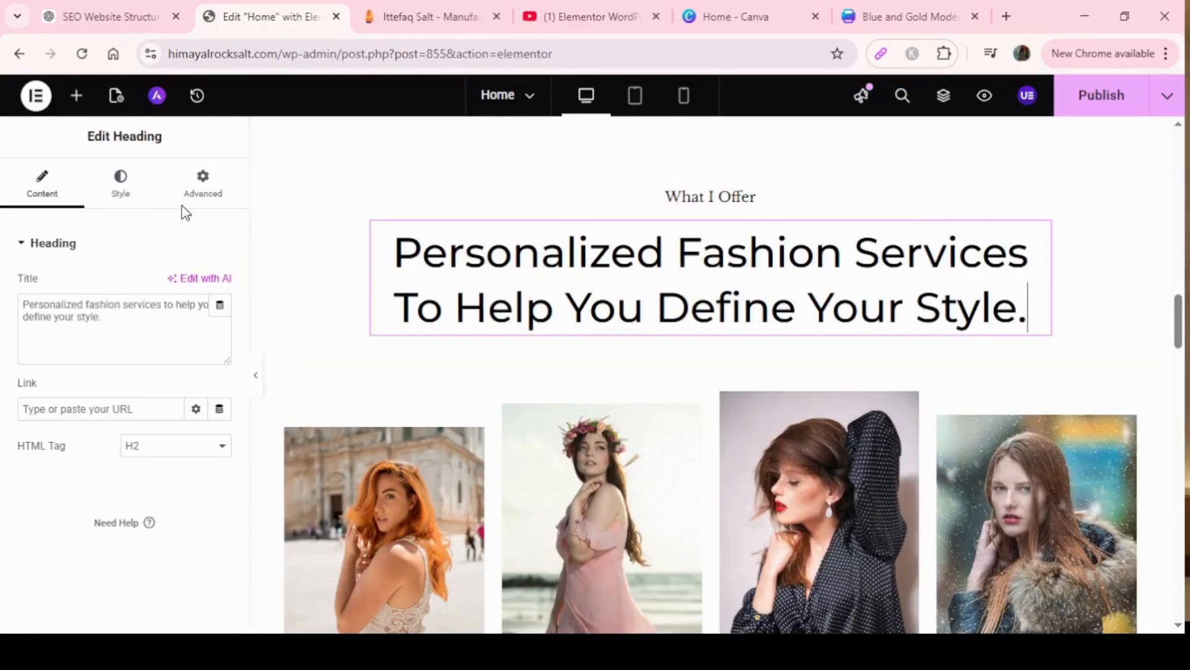
left_click(118, 15)
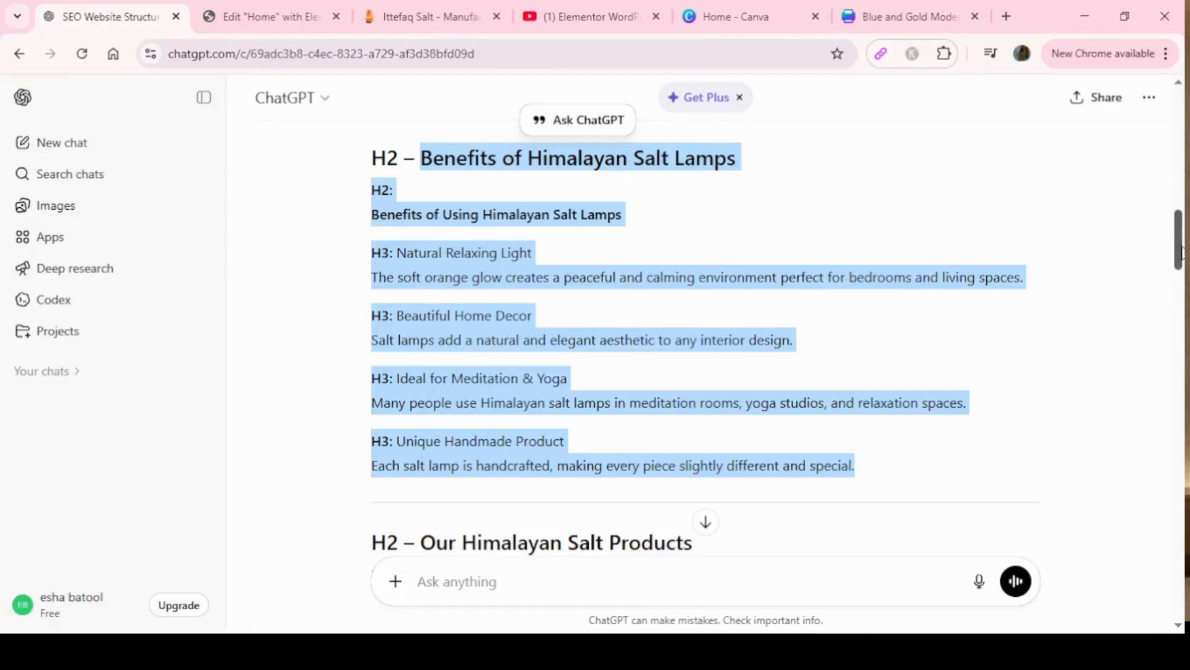
scroll(792, 228, "down", 5)
left_click_drag(421, 180, 749, 183)
key("ctrl+c")
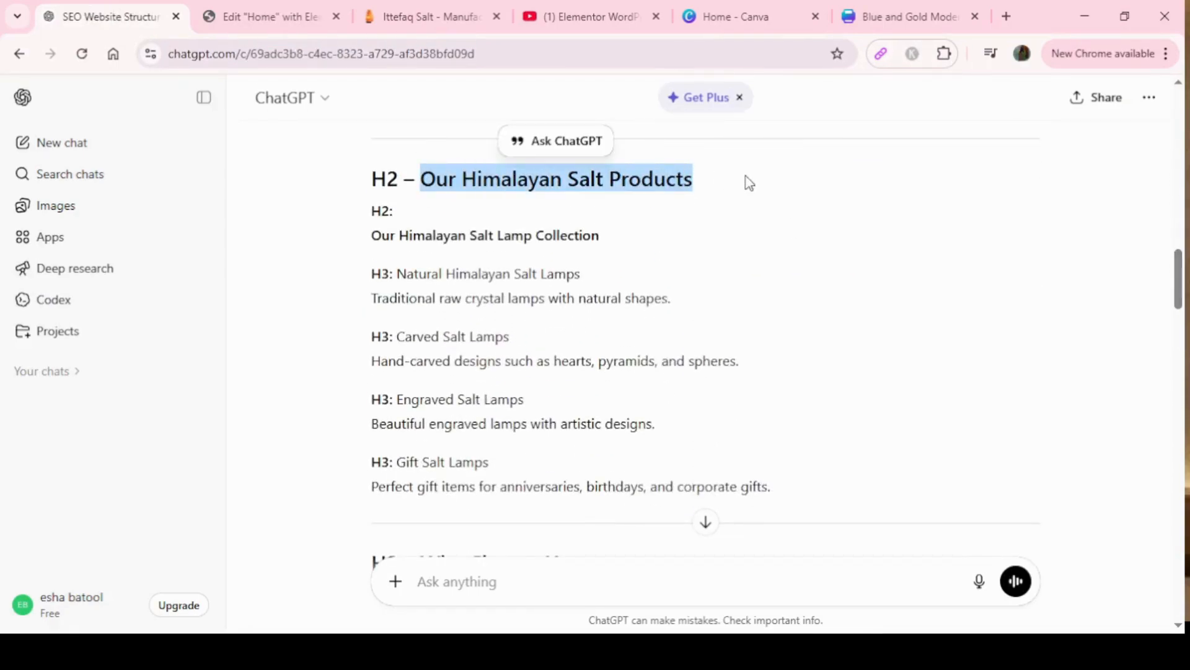
Back in the page editor, replace the fashion services heading text with the copied title "Our Himalayan Salt Products".
left_click(261, 19)
left_click_drag(111, 319, 10, 308)
key("ctrl+v")
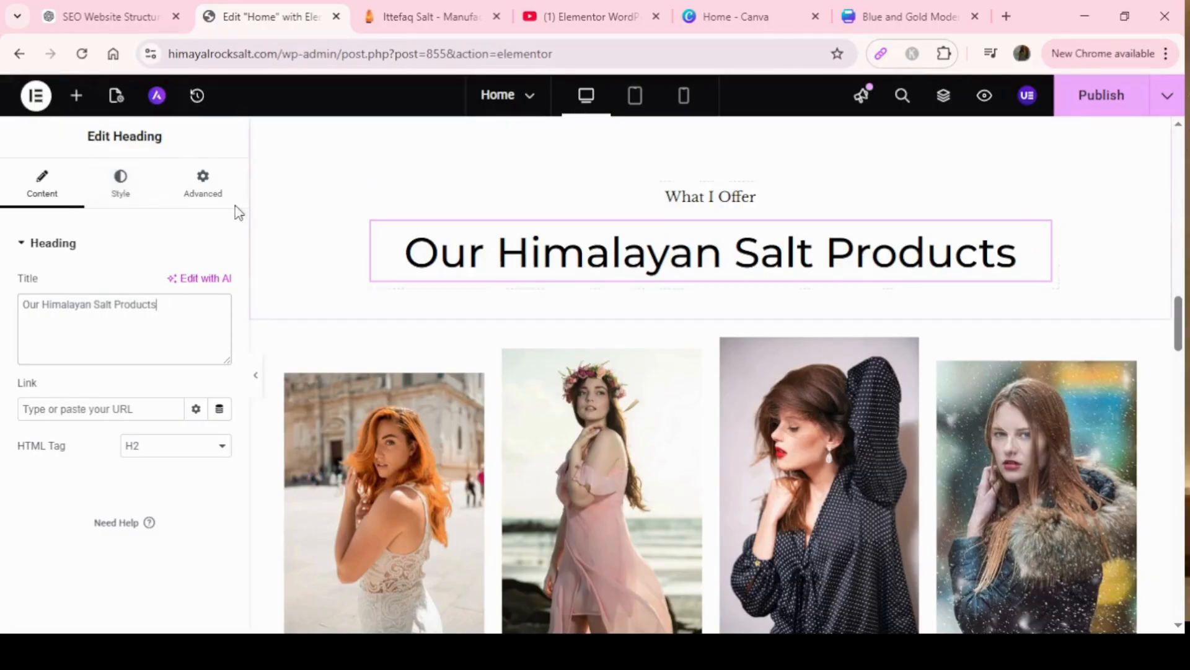
Set the typography of the "Our Himalayan Salt Products" heading to the Arial font family at 54 px.
left_click(115, 189)
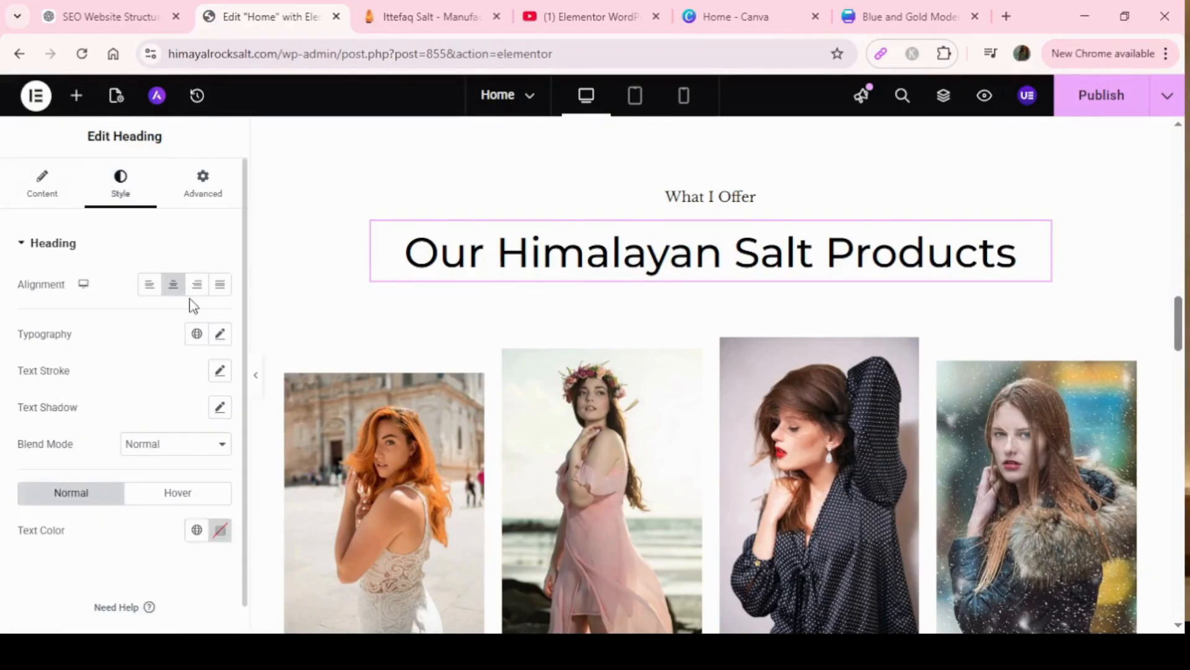
left_click(220, 335)
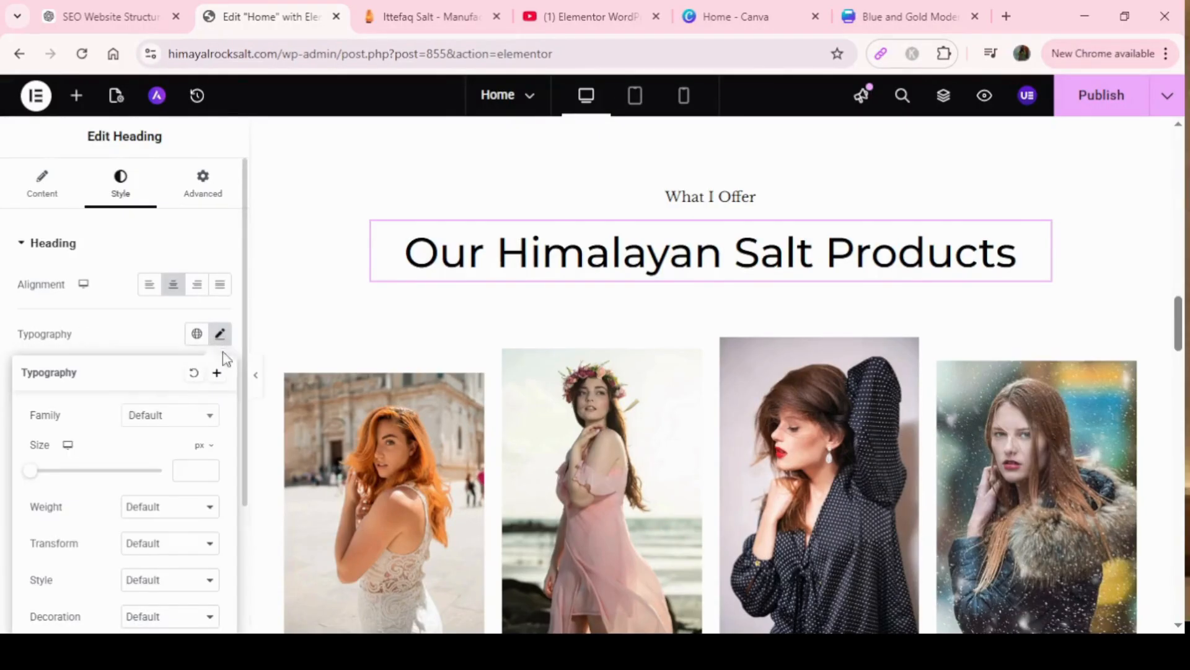
left_click(211, 426)
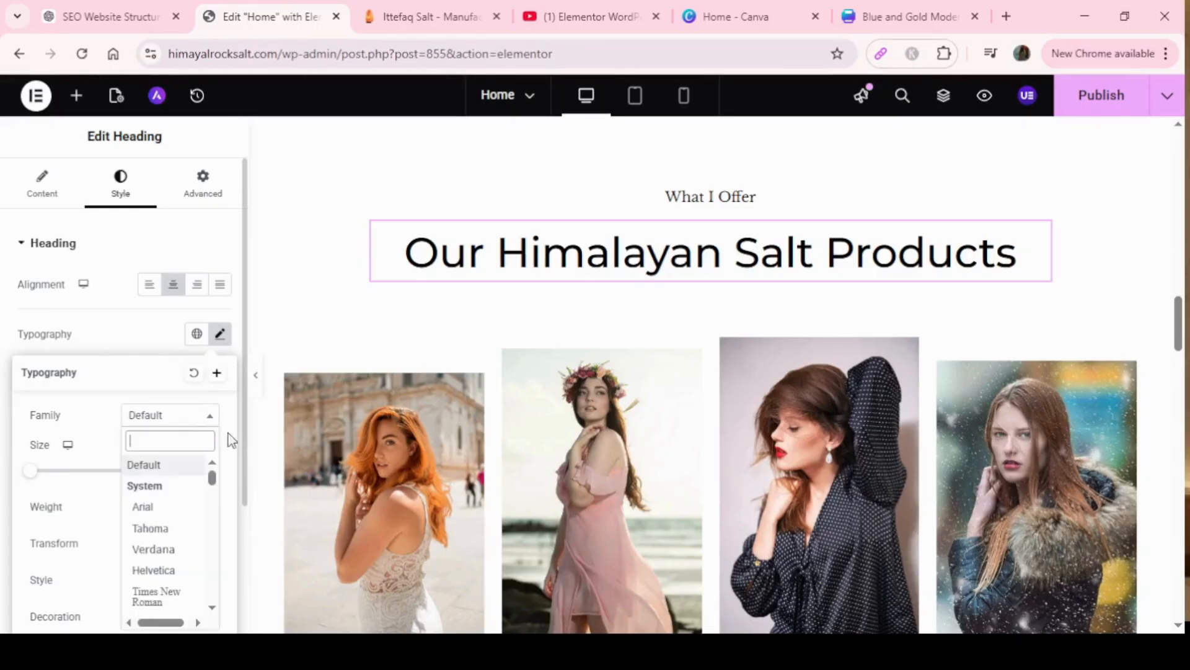
left_click(169, 594)
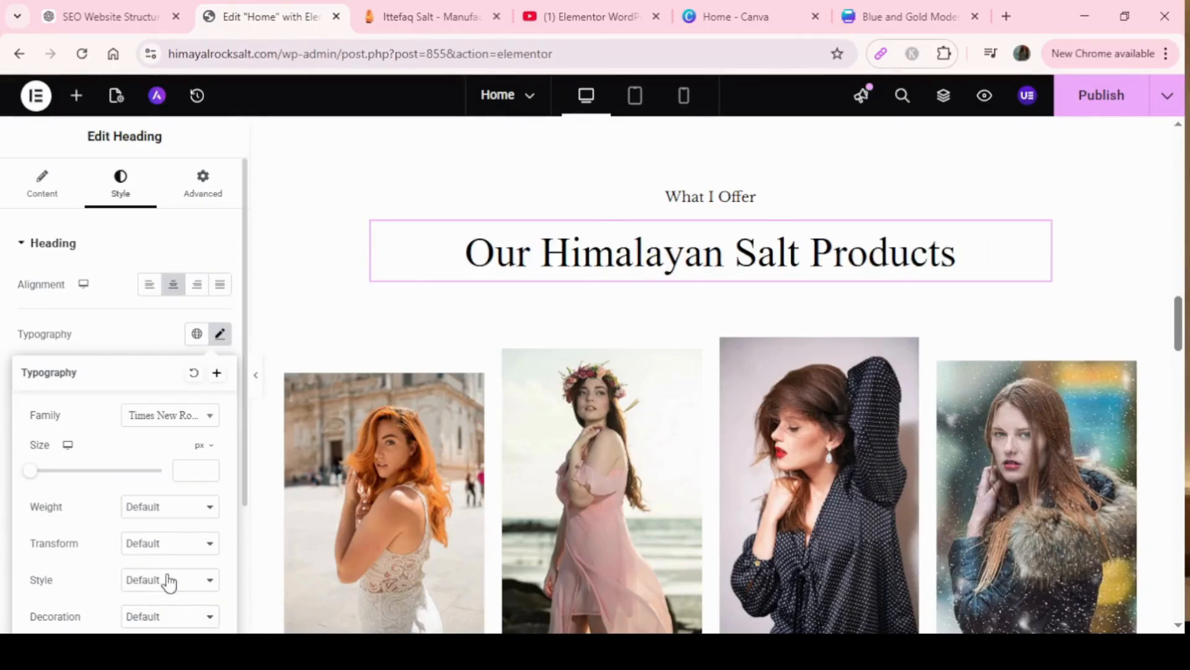
left_click(212, 419)
left_click(176, 506)
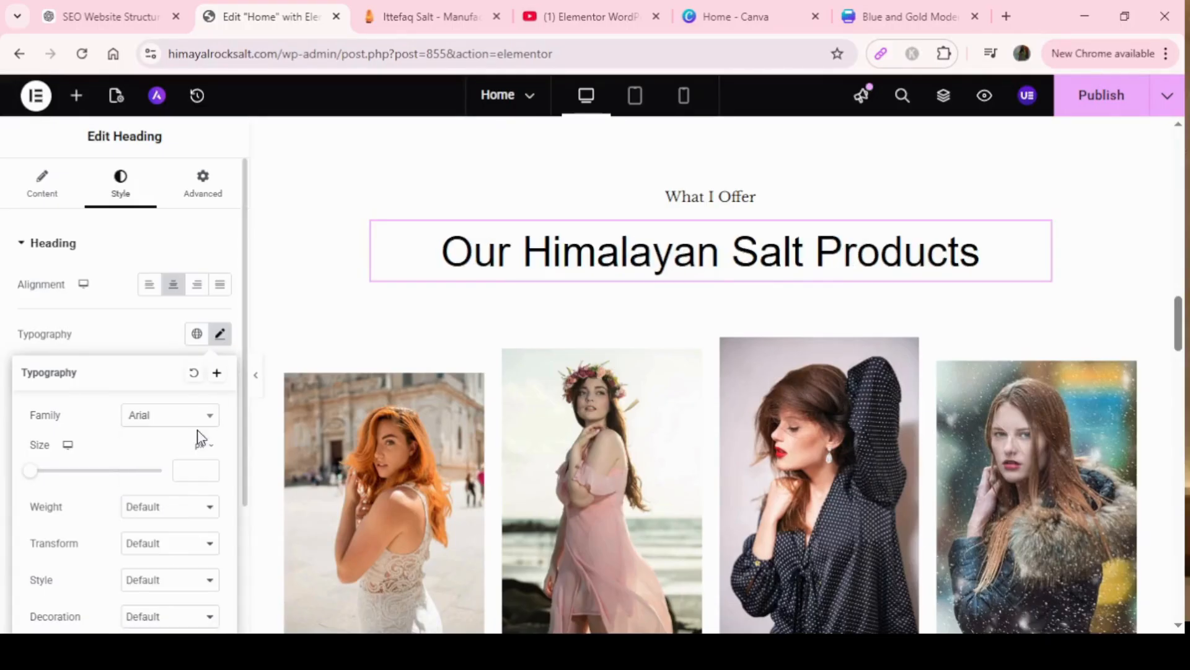
left_click_drag(28, 477, 64, 474)
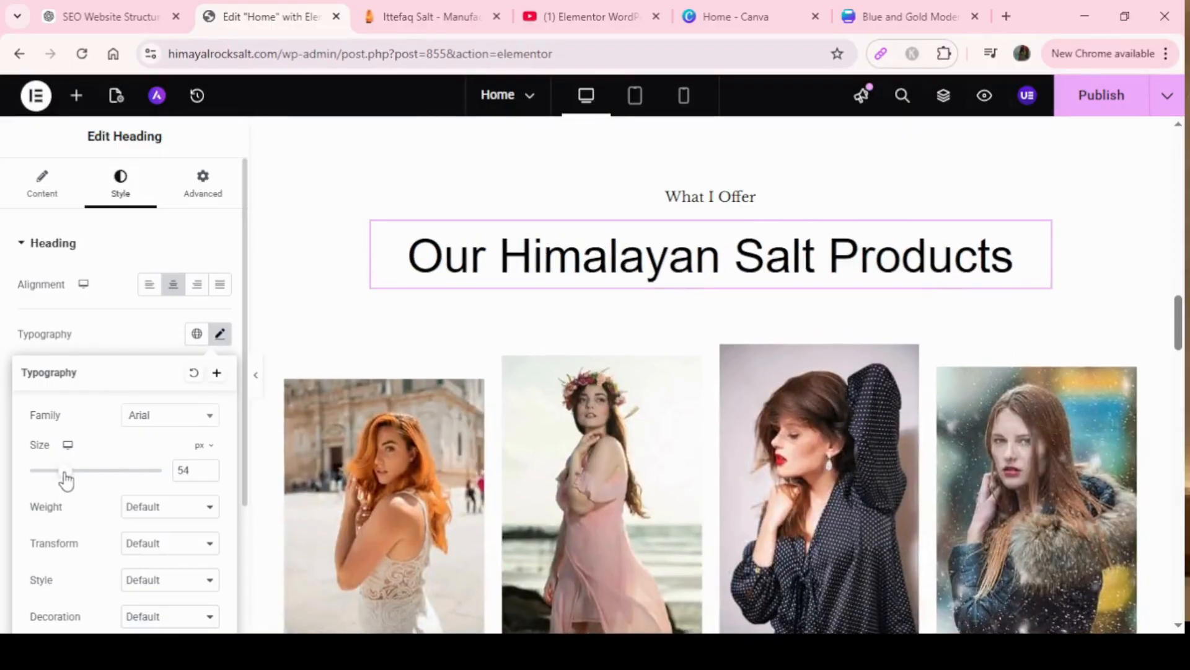
scroll(244, 473, "down", 3)
left_click(245, 474)
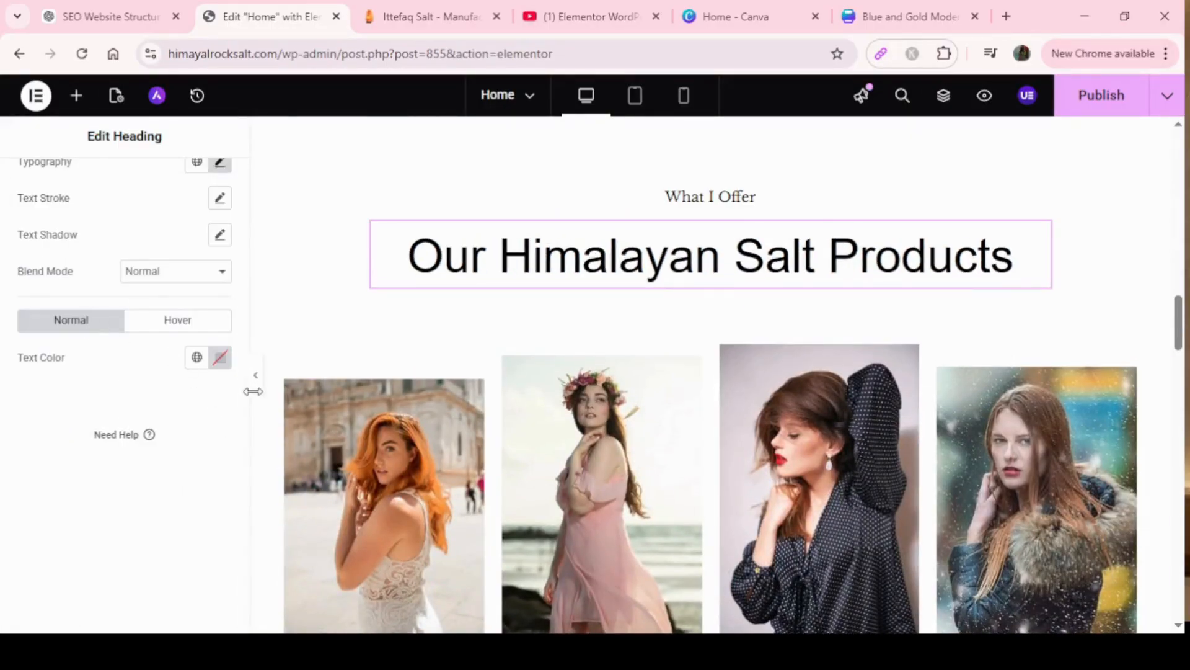
scroll(250, 313, "up", 2)
scroll(250, 312, "up", 1)
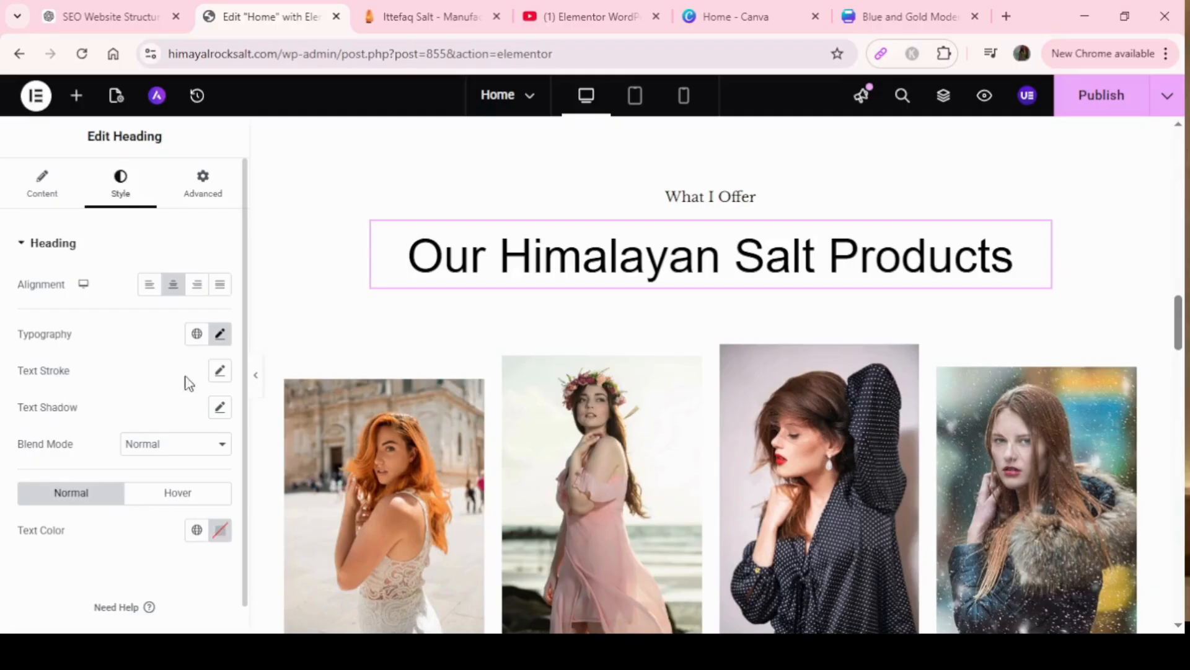
Add a text shadow to the products heading with blur 20, horizontal offset 1 and vertical offset 1.
left_click(220, 407)
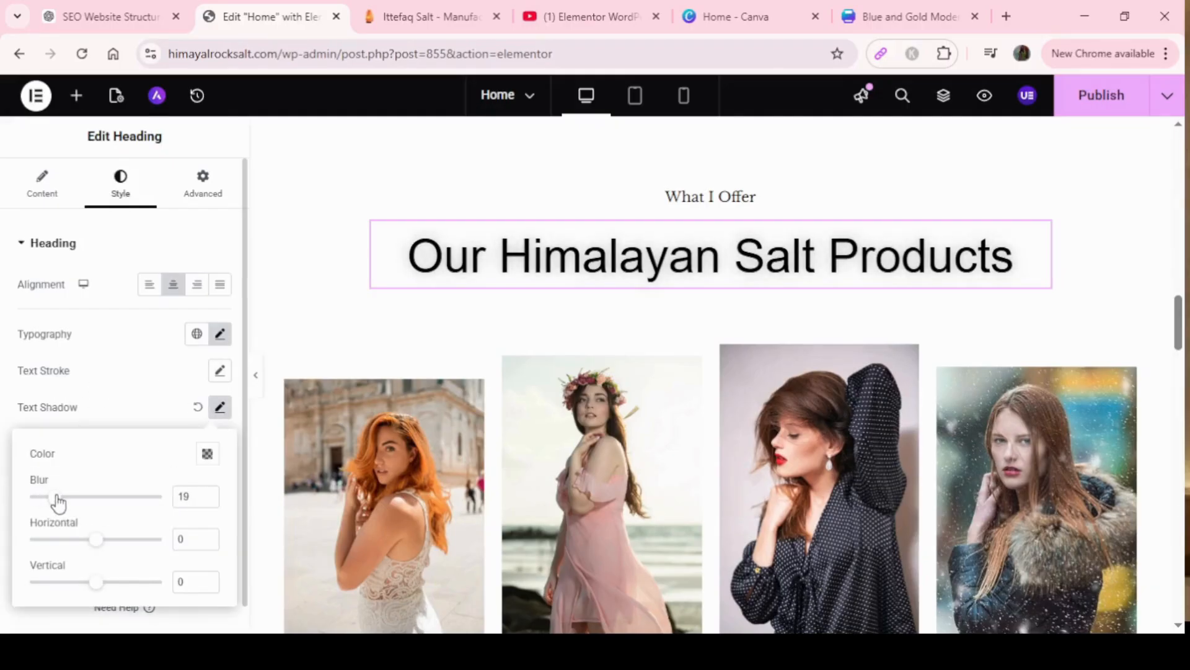
left_click_drag(52, 496, 63, 496)
mouse_move(105, 546)
left_mouse_down()
mouse_move(117, 543)
mouse_move(86, 543)
mouse_move(122, 543)
mouse_move(107, 542)
left_mouse_up()
mouse_move(97, 589)
left_mouse_down()
mouse_move(111, 586)
mouse_move(95, 581)
left_mouse_up()
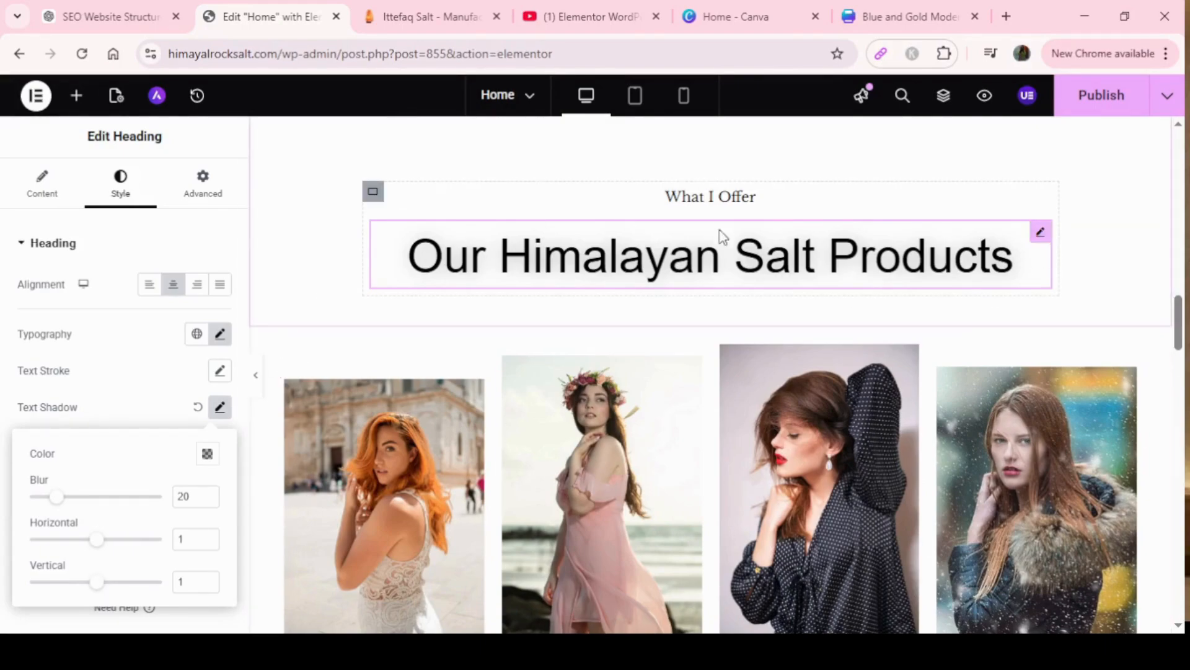
Replace the first model photo under the products heading with the square calligraphy salt lamp image from the media library.
left_click_drag(1180, 335, 1180, 354)
left_click(395, 348)
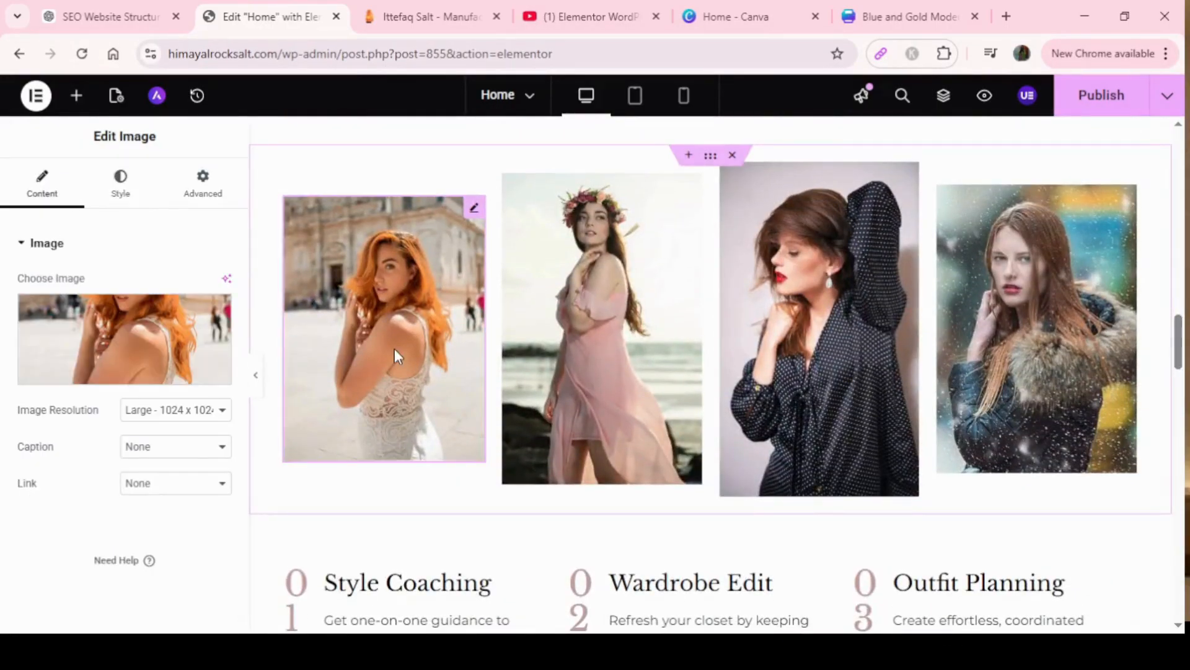
mouse_move(137, 343)
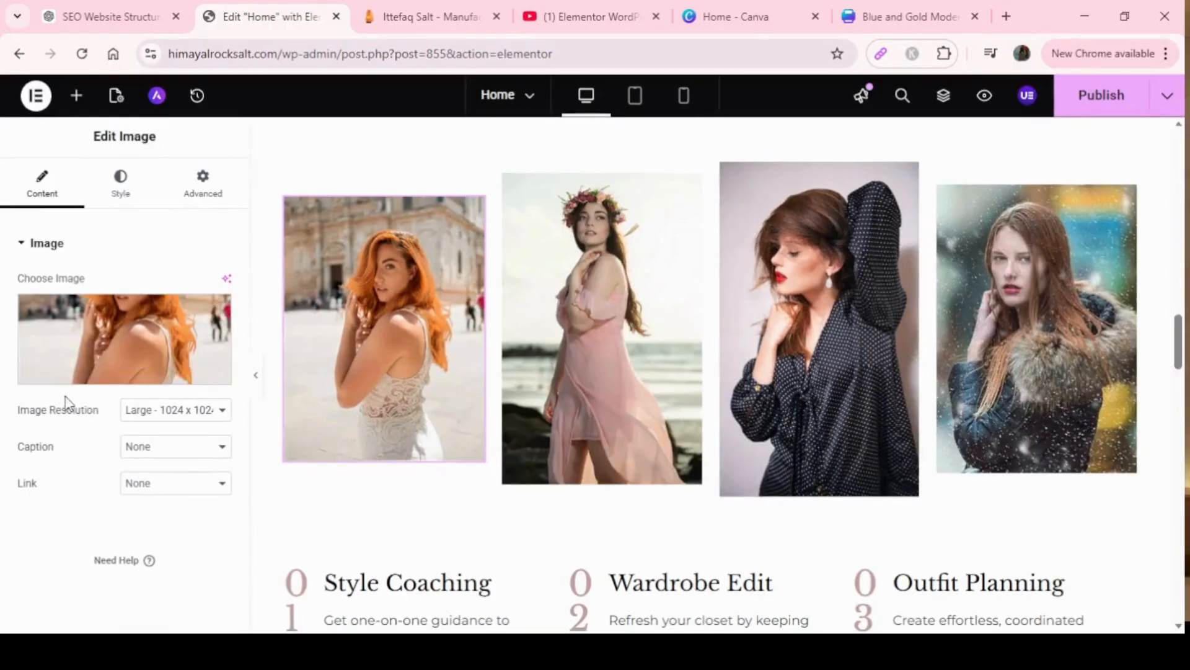
left_click(129, 371)
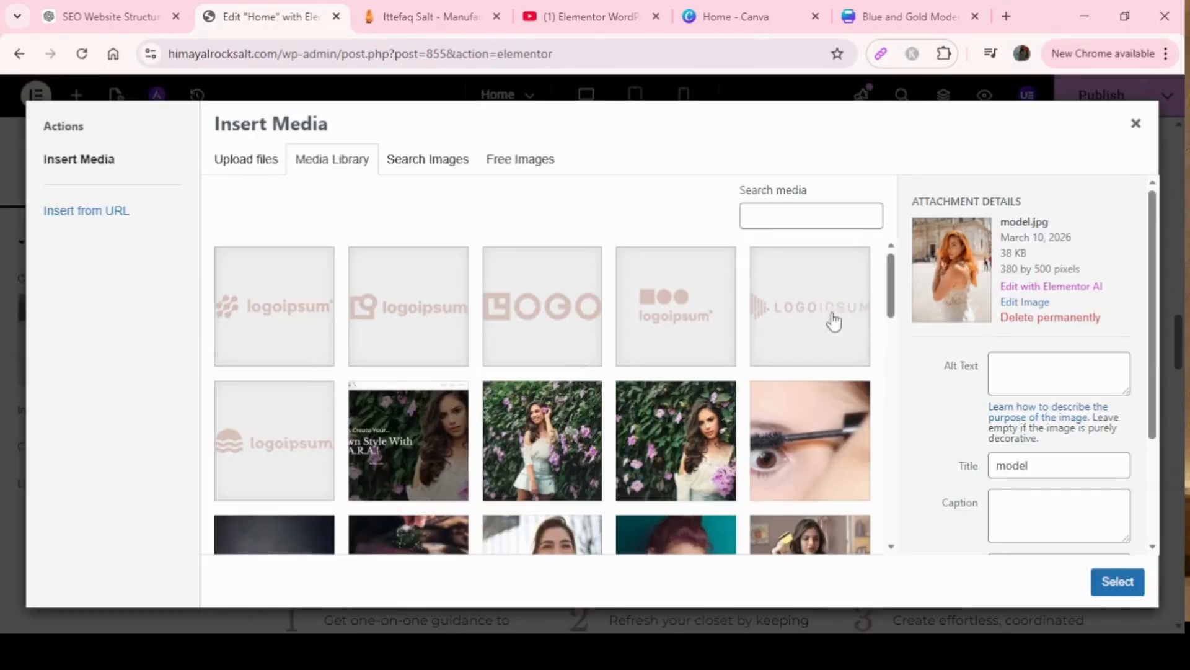
left_click_drag(891, 291, 901, 481)
left_click(264, 453)
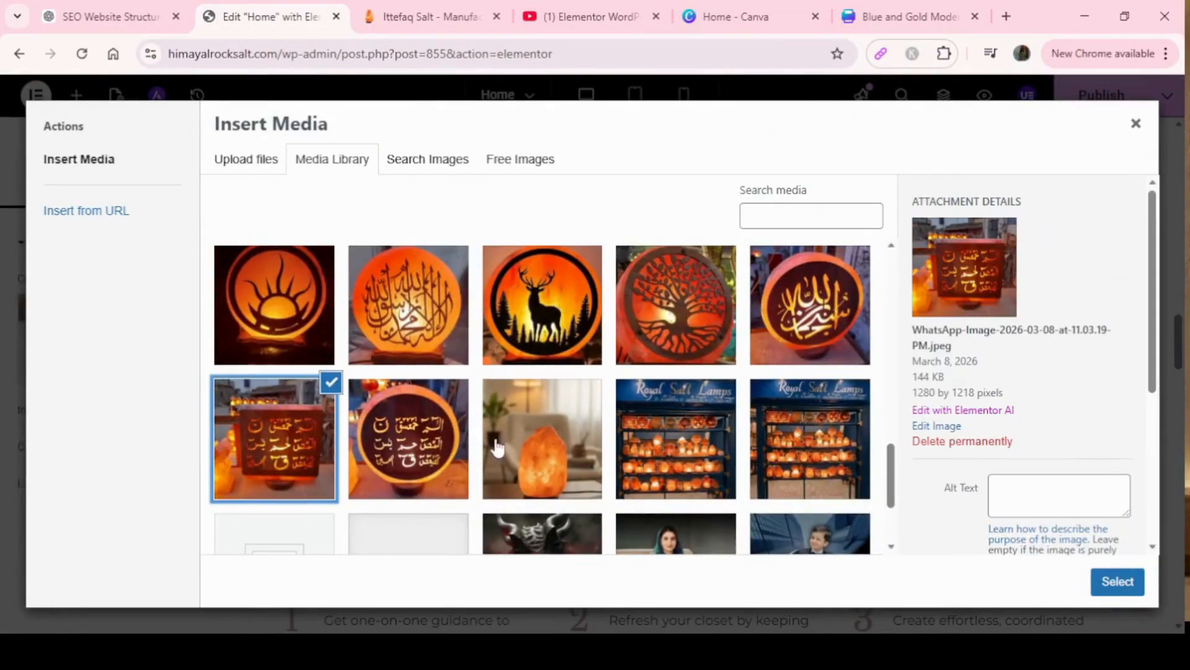
left_click(1092, 583)
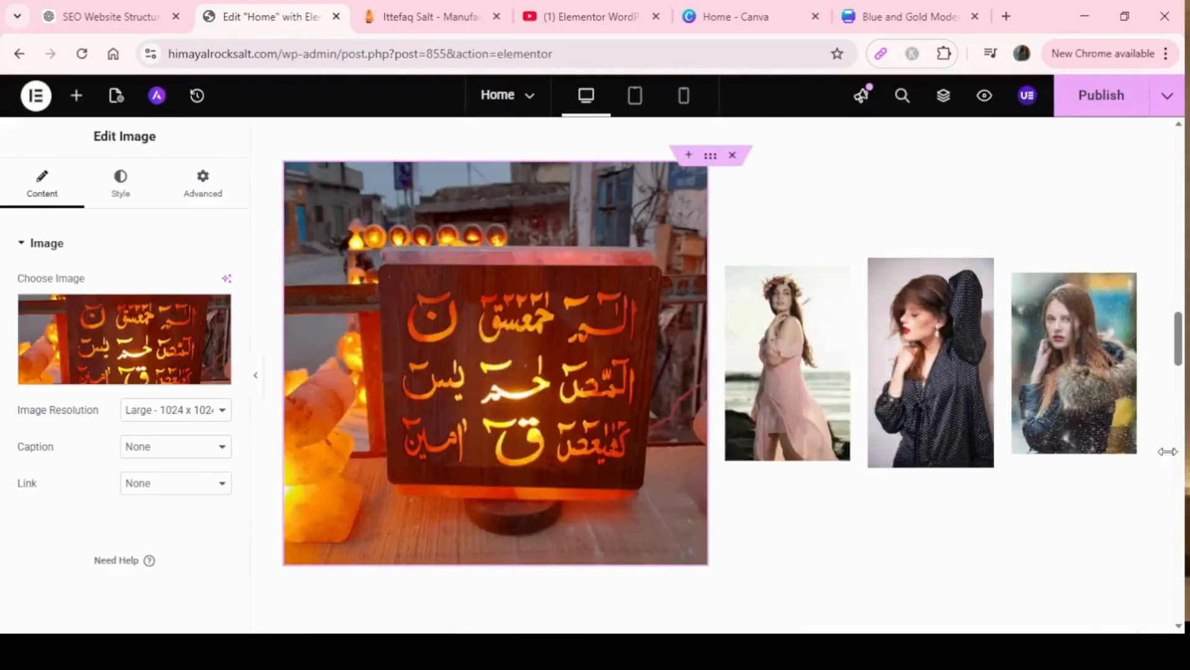
Replace the third photo in the products row with the round tree-design salt lamp image from the media library.
mouse_move(1178, 359)
left_mouse_down()
mouse_move(1178, 387)
mouse_move(1178, 361)
left_mouse_up()
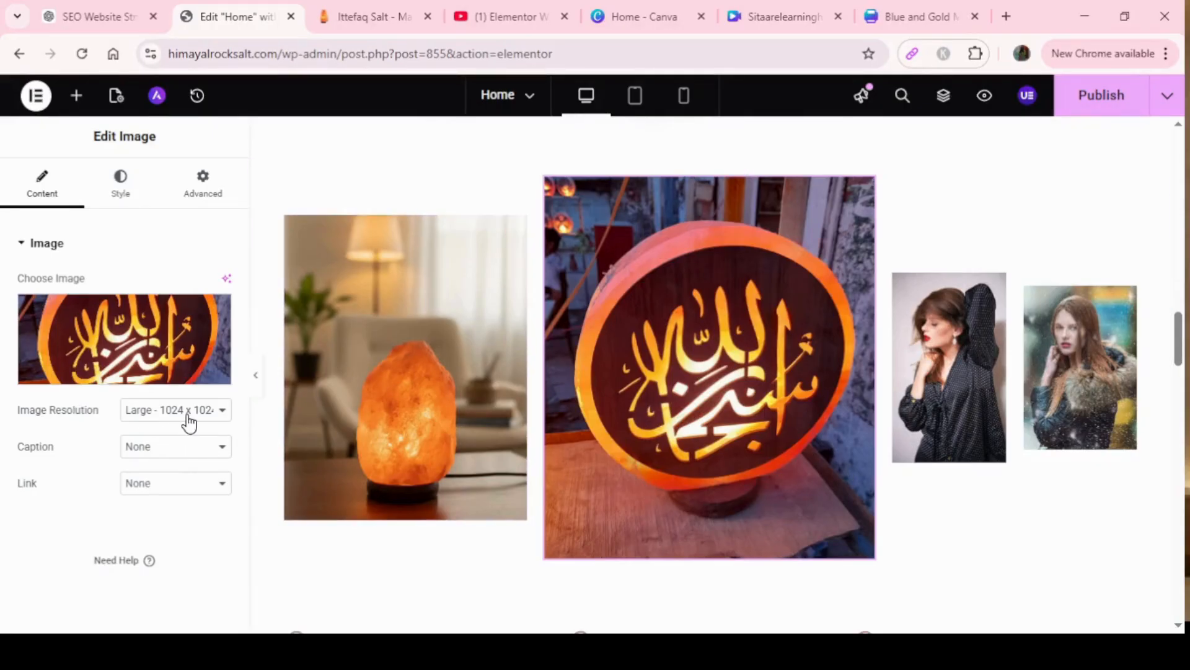
left_click(947, 378)
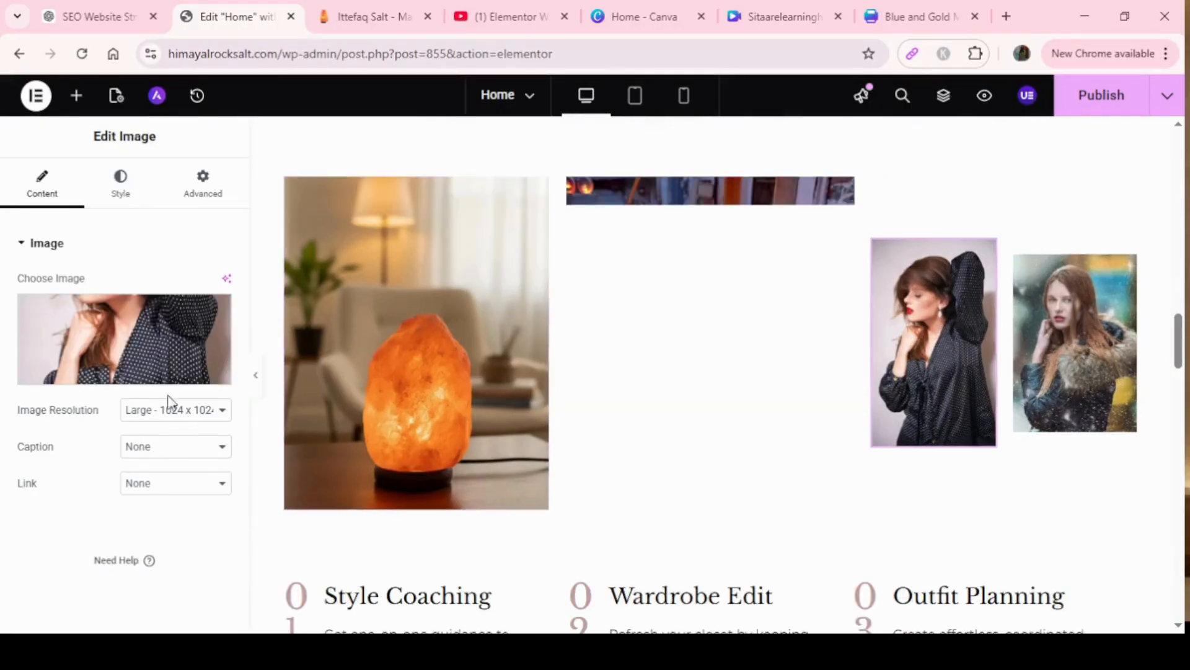
left_click(106, 375)
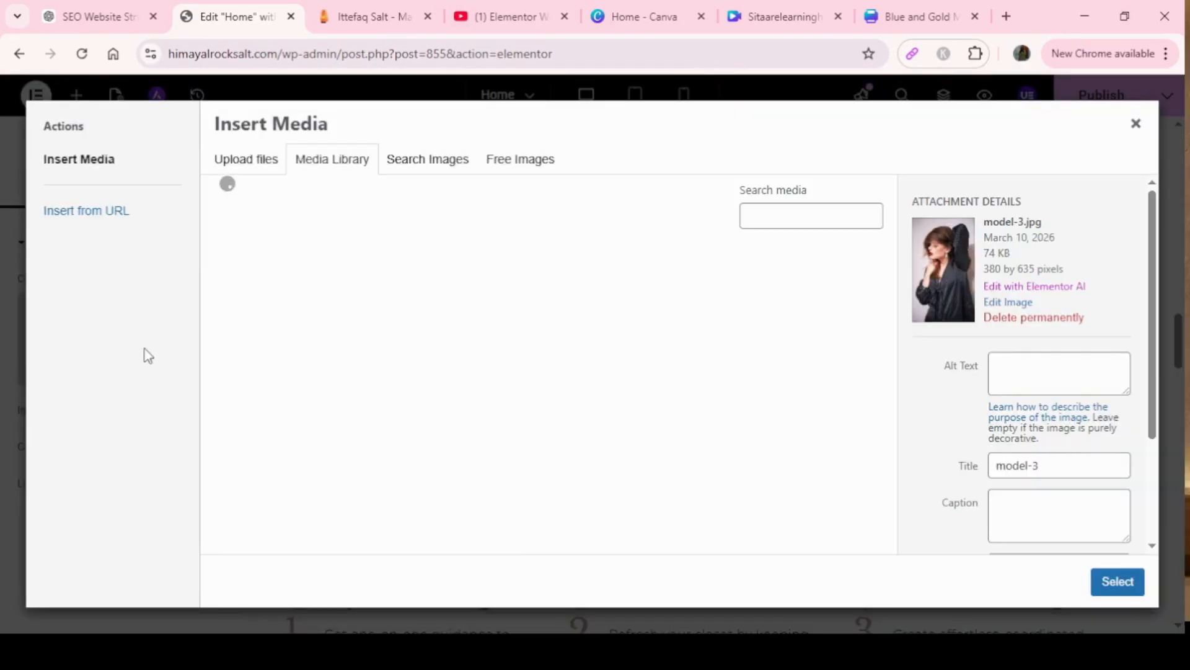
scroll(892, 310, "down", 15)
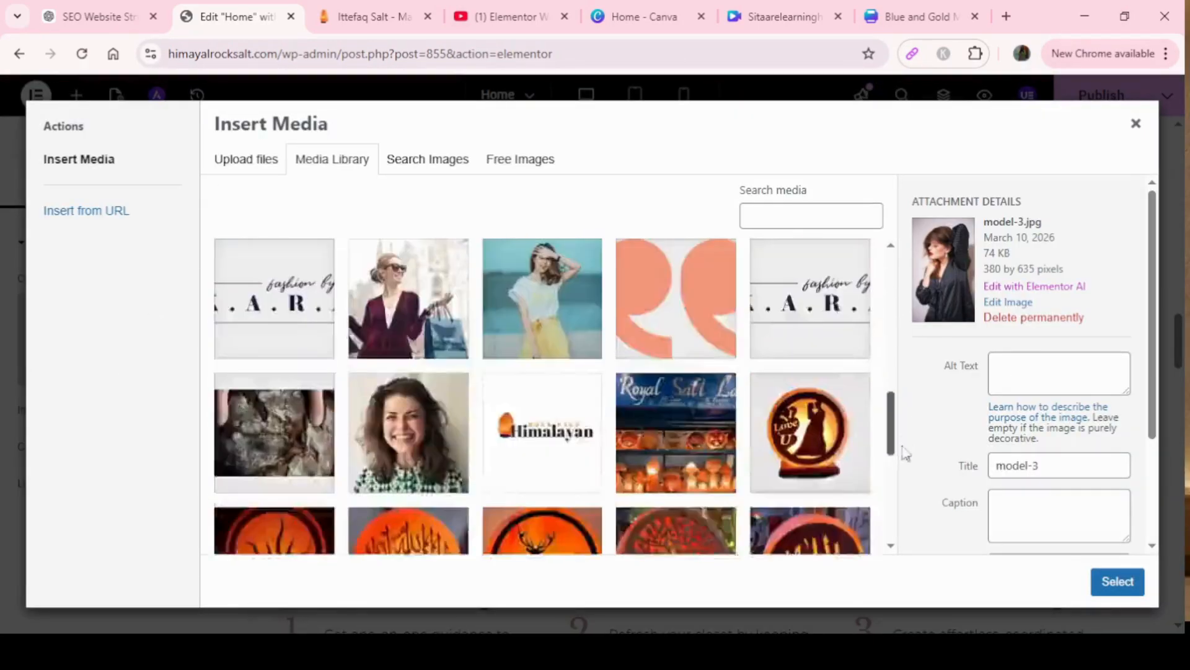
left_click(661, 322)
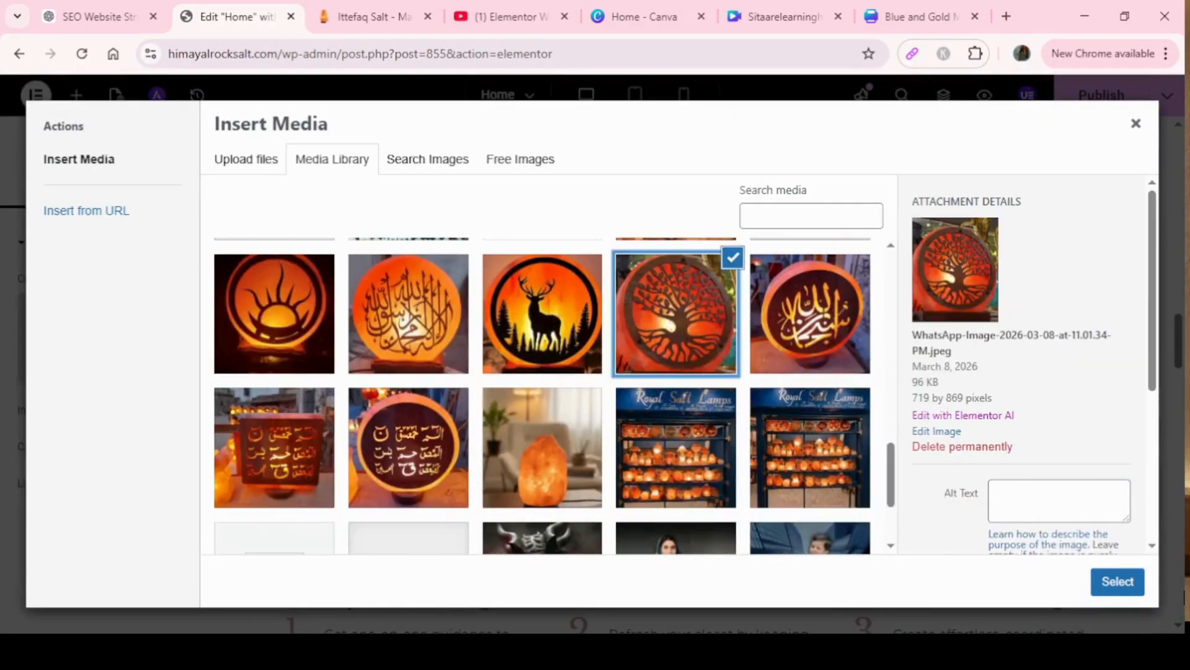
left_click(1110, 578)
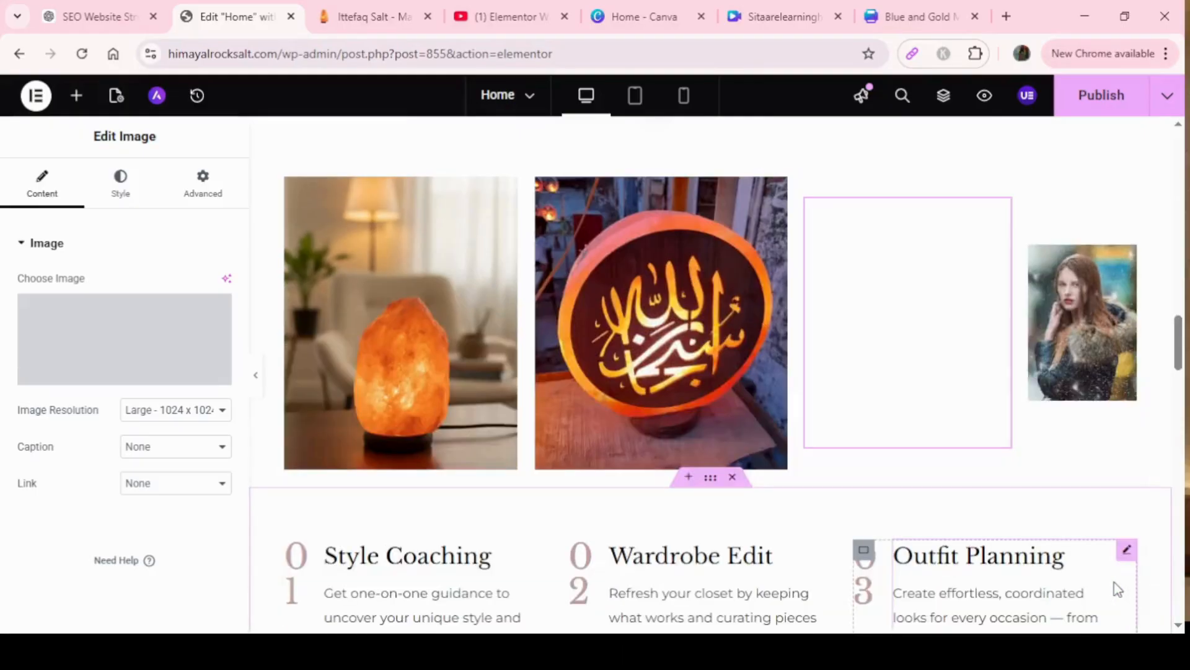
mouse_move(1179, 366)
left_mouse_down()
mouse_move(1181, 377)
mouse_move(1179, 364)
left_mouse_up()
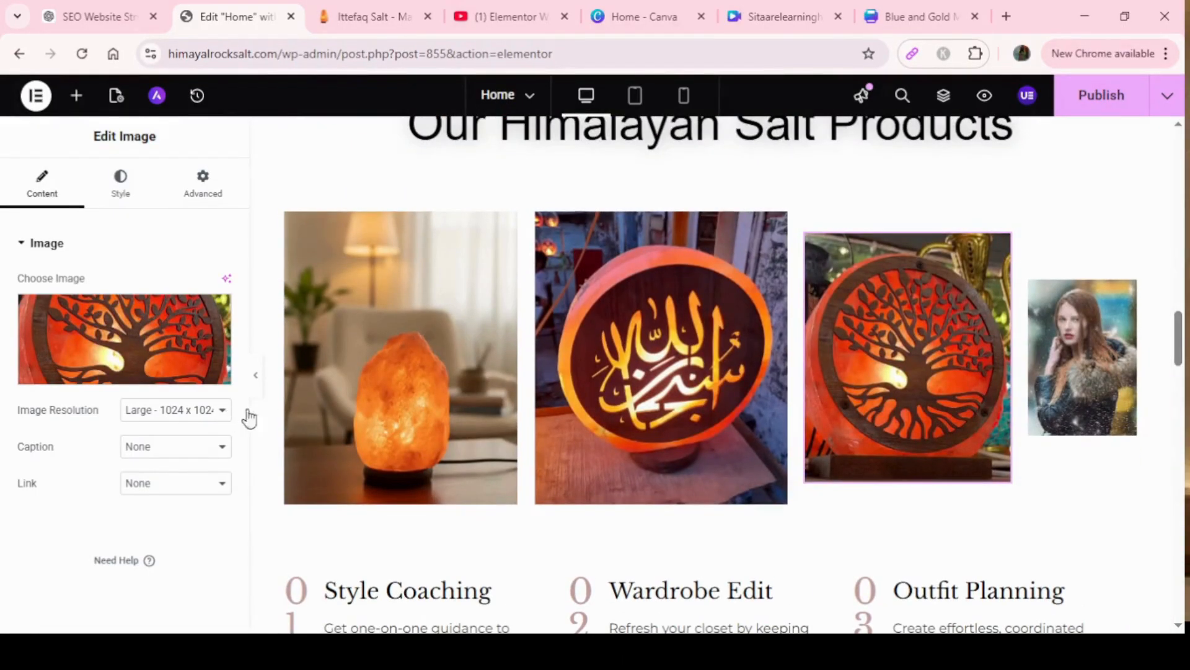
Replace the fourth photo in the products row with the Royal Salt Lamps store shelf image from the media library.
left_click(679, 444)
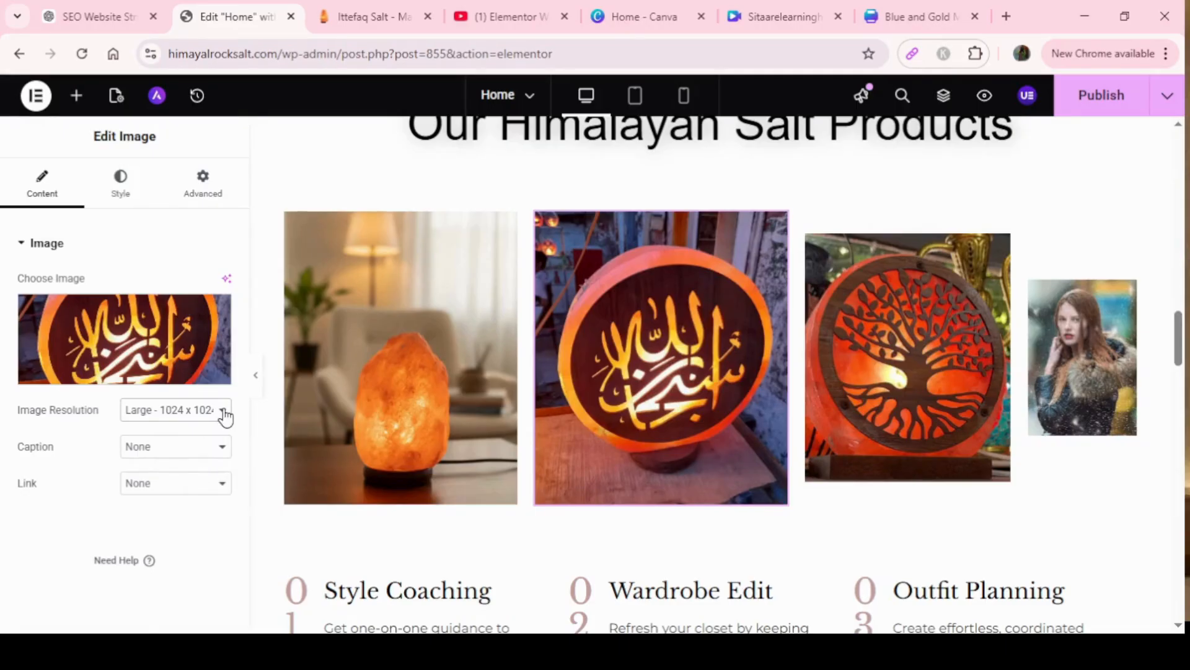
left_click(1128, 309)
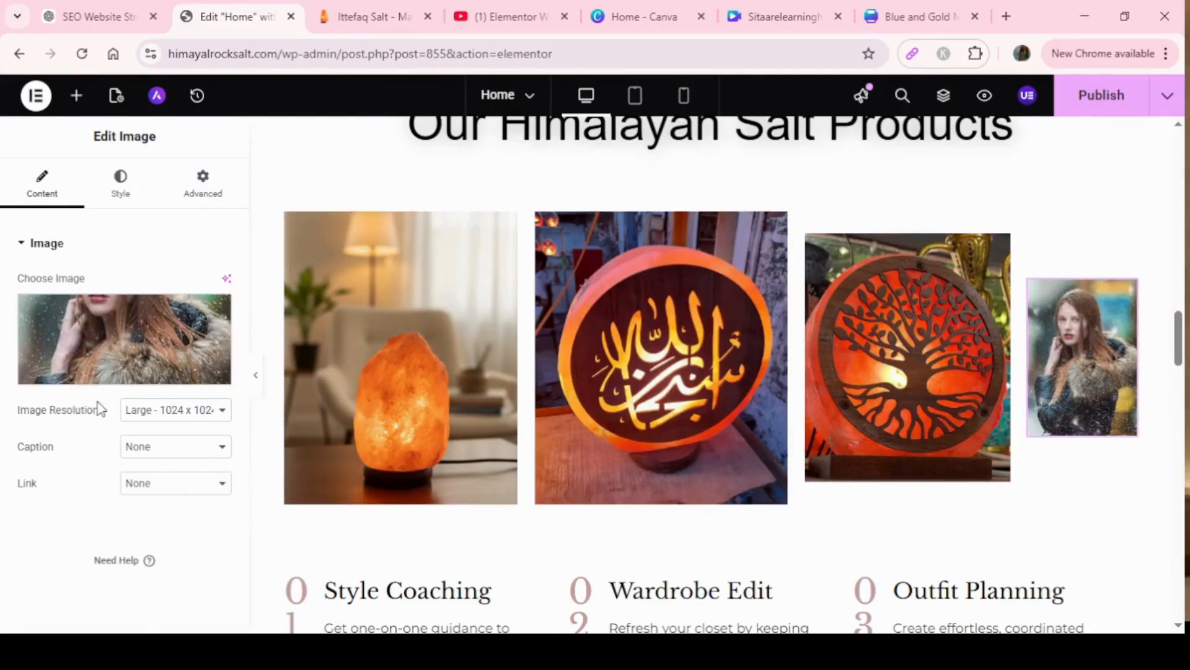
left_click(155, 371)
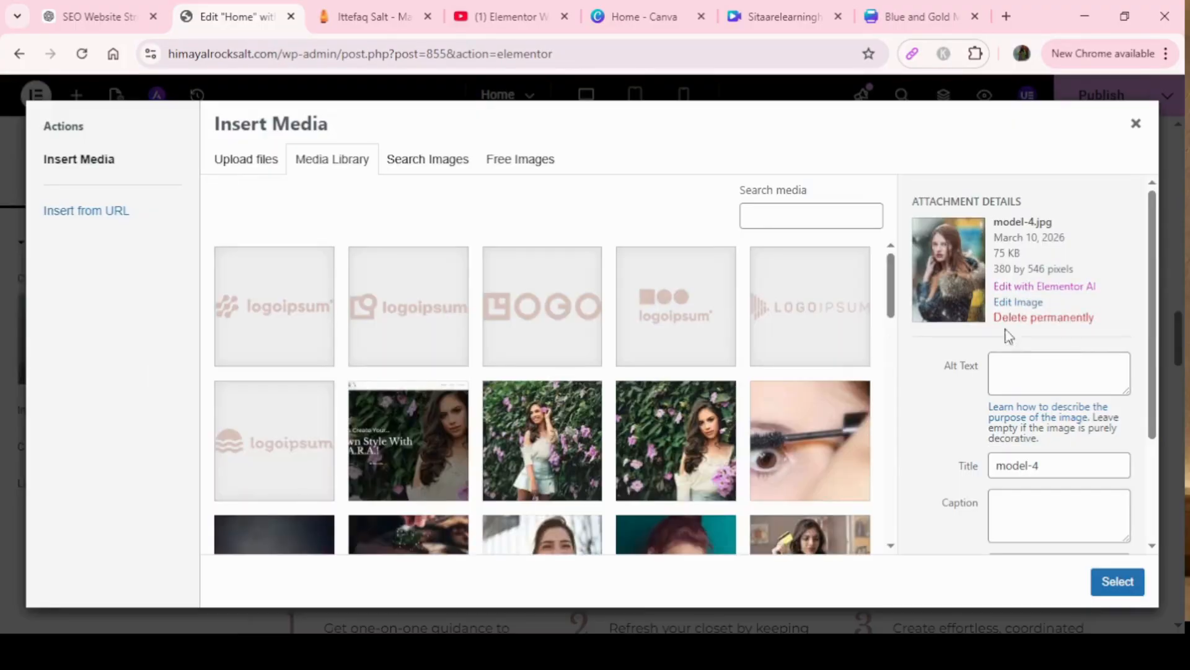
left_click_drag(1171, 494, 1153, 537)
left_click_drag(892, 305, 909, 490)
left_click(674, 453)
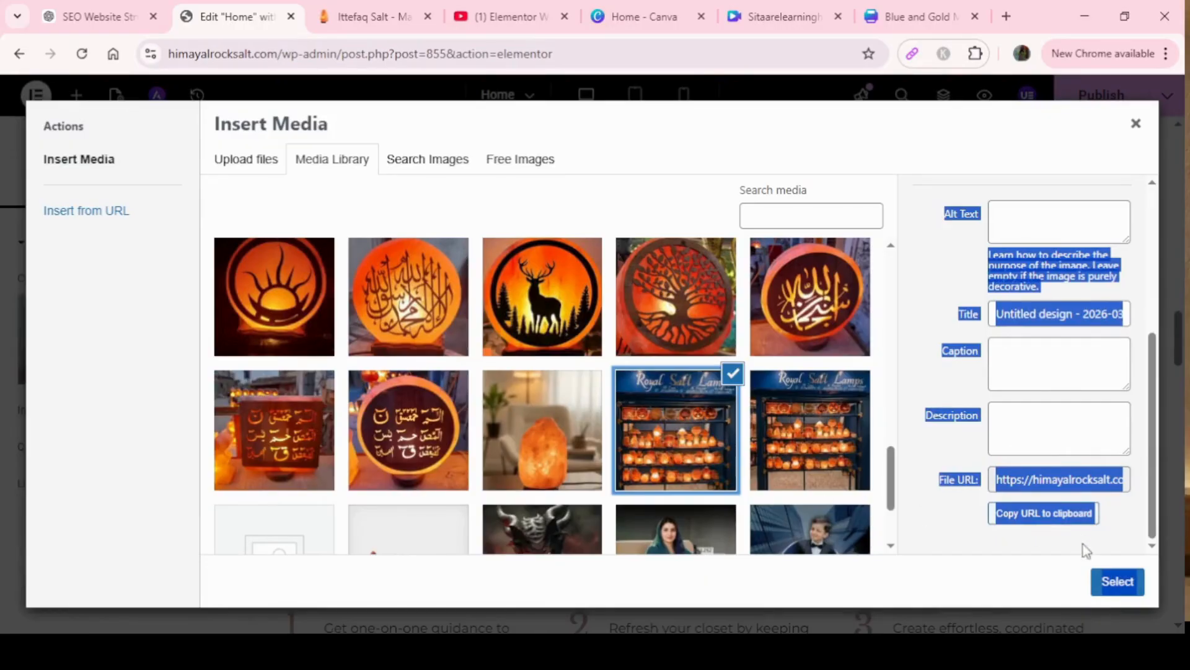
left_click(1113, 580)
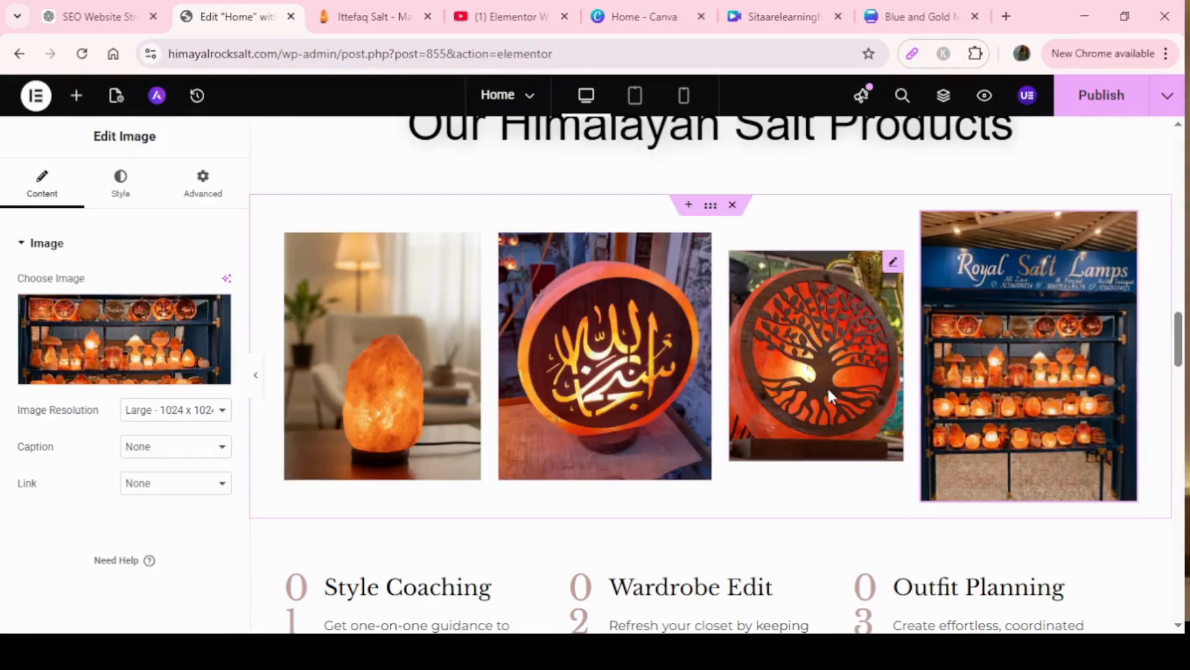
left_click(795, 426)
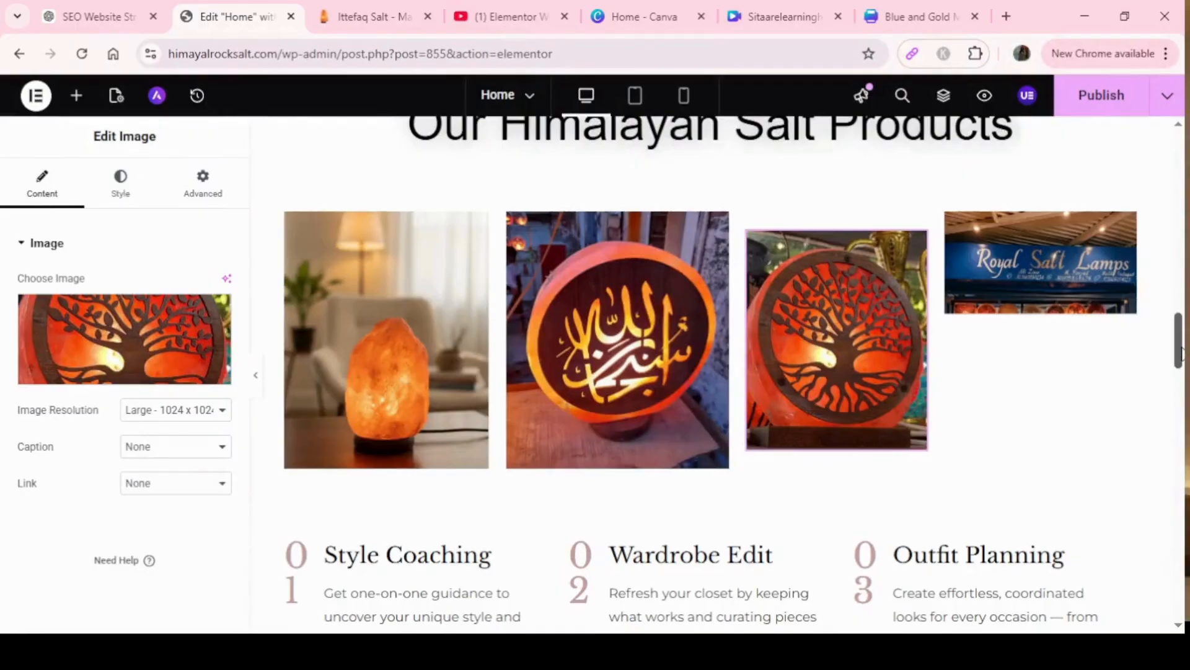
left_click_drag(1178, 339, 1147, 370)
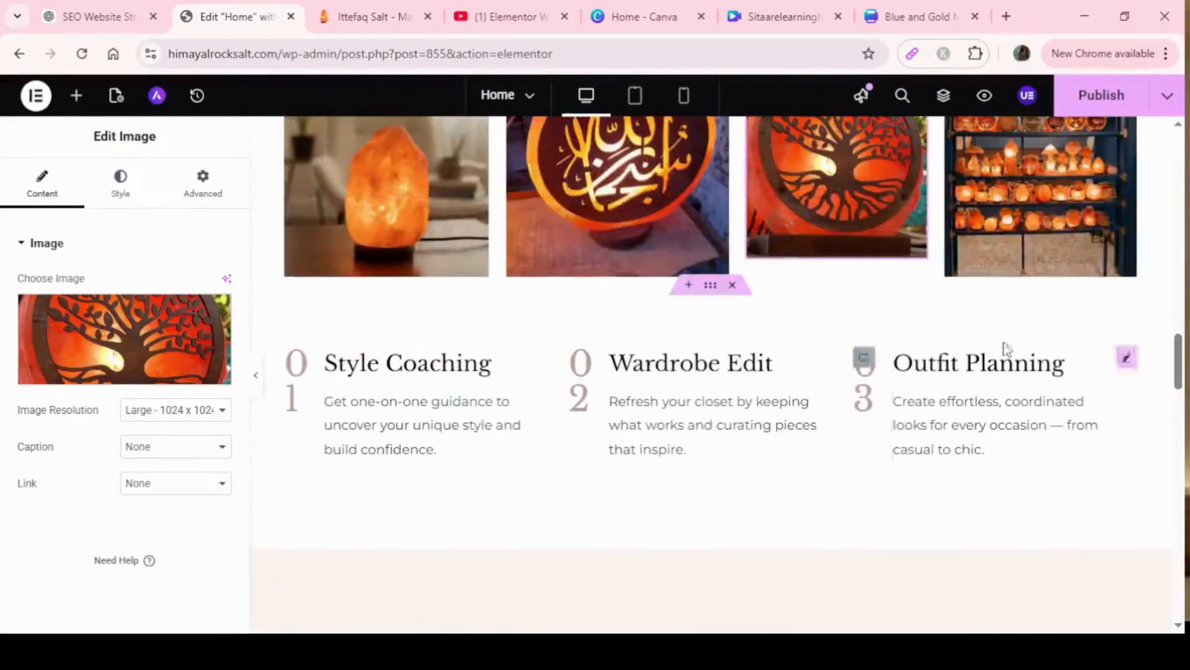
left_click(476, 366)
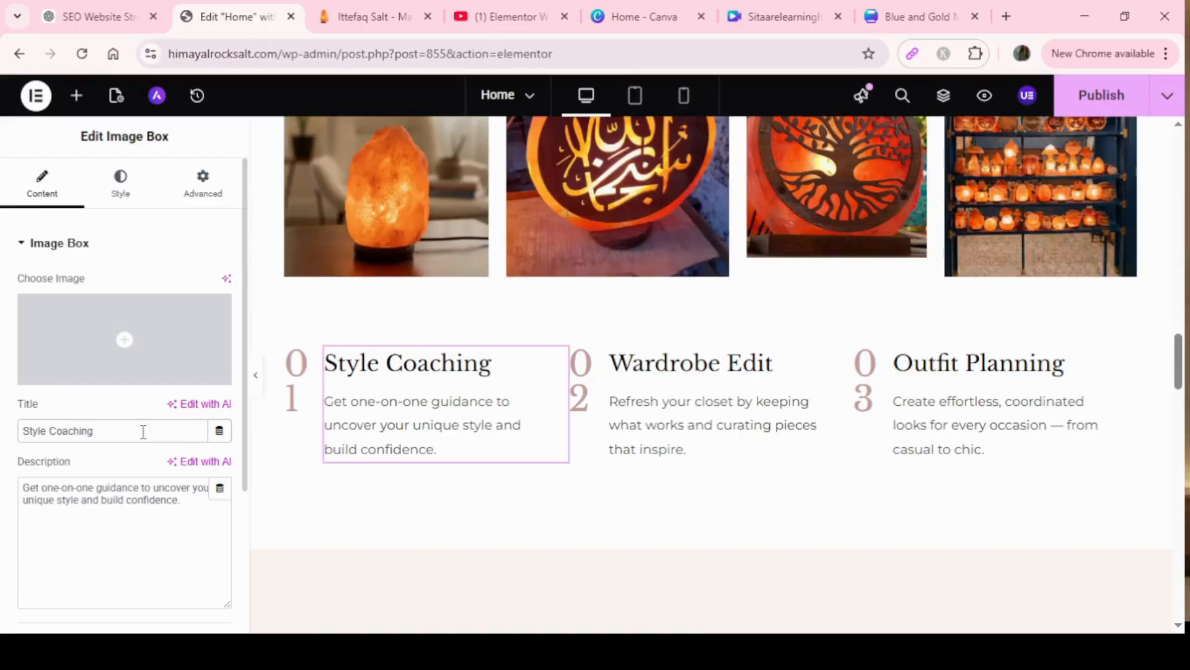
left_click_drag(142, 430, 21, 434)
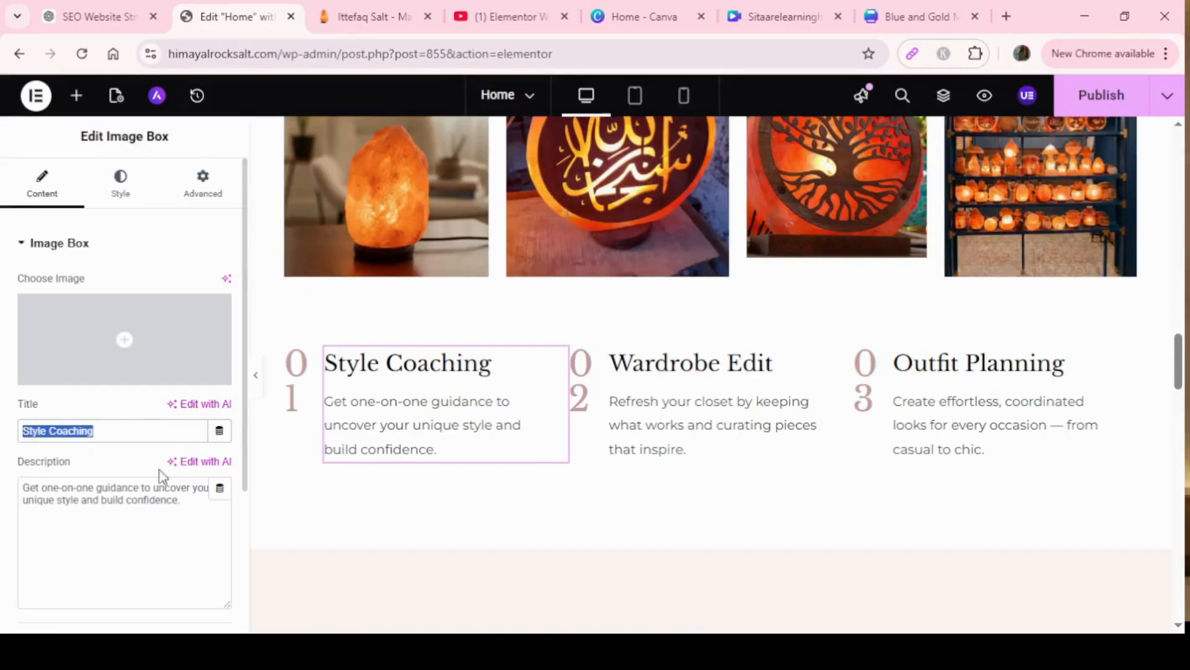
left_click_drag(195, 504, 19, 487)
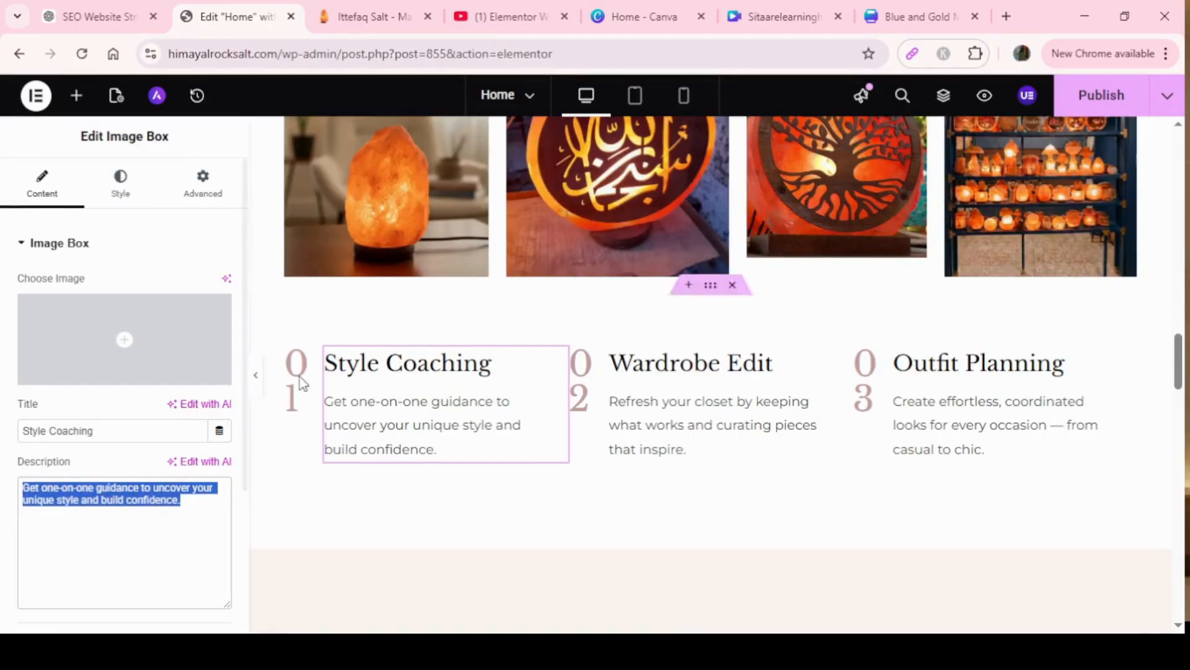
Change the number heading beside Style Coaching to 00.
left_click(303, 383)
left_click(37, 304)
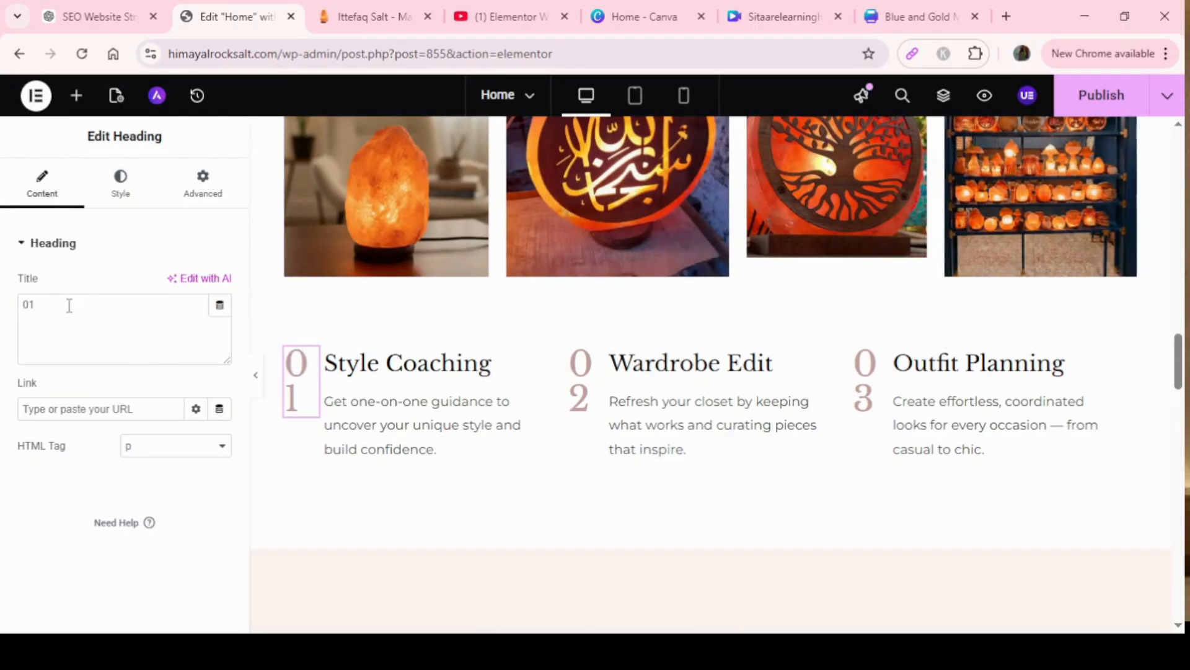
key("BackSpace")
key("BackSpace")
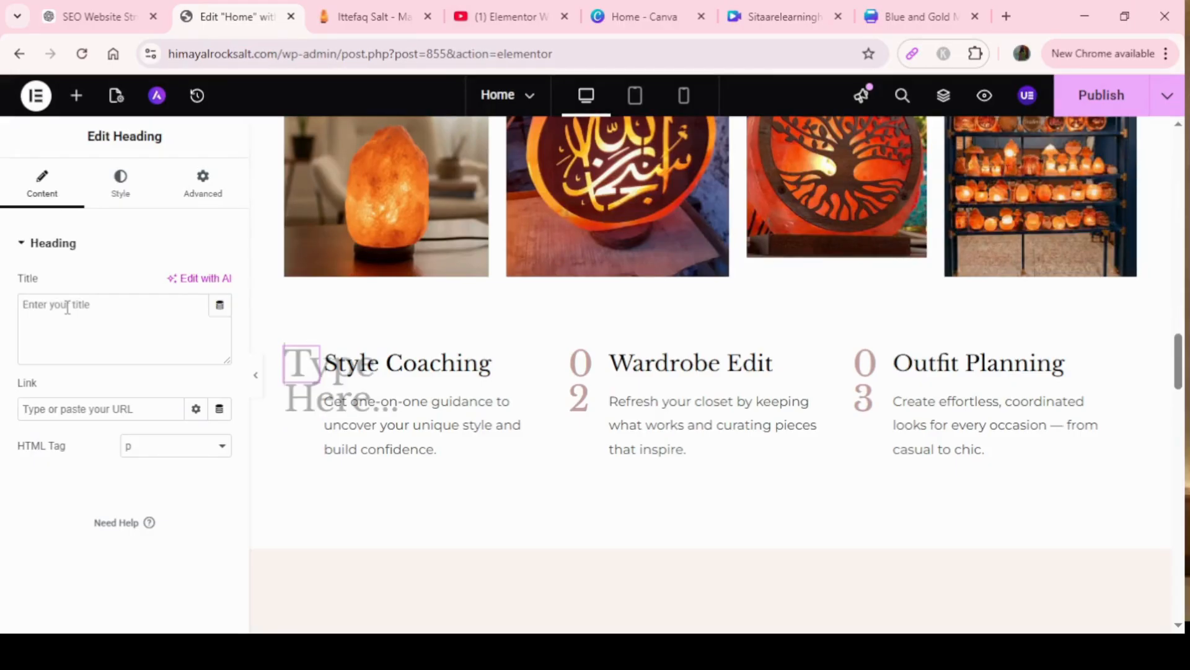
type("00")
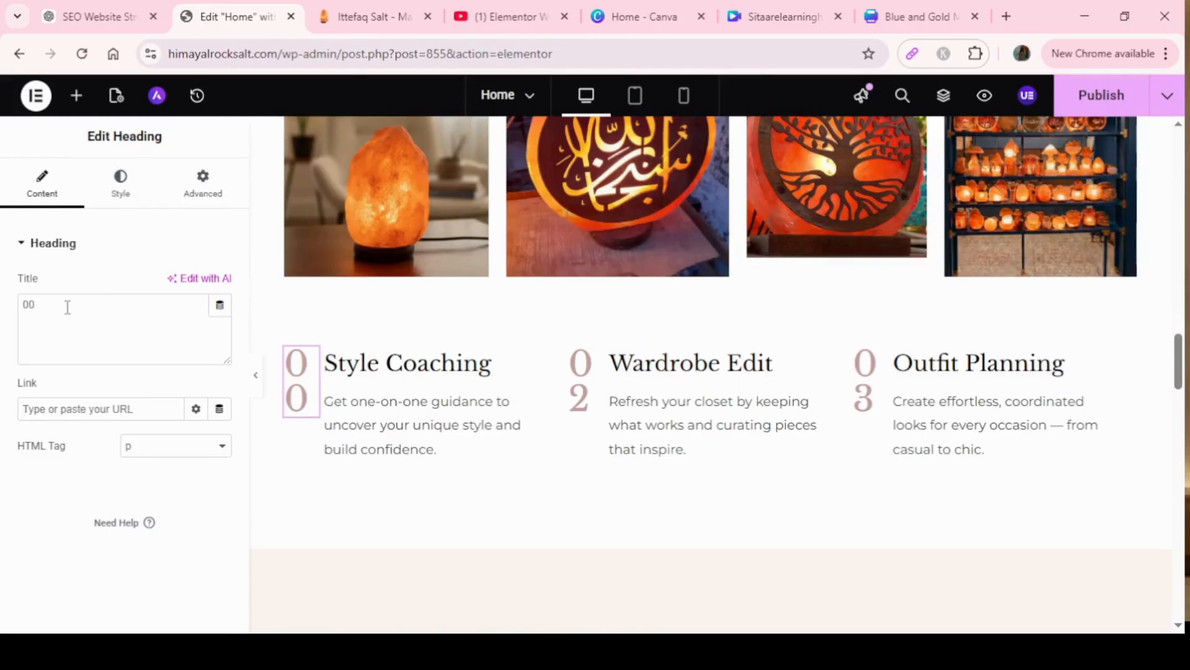
key("BackSpace")
key("BackSpace")
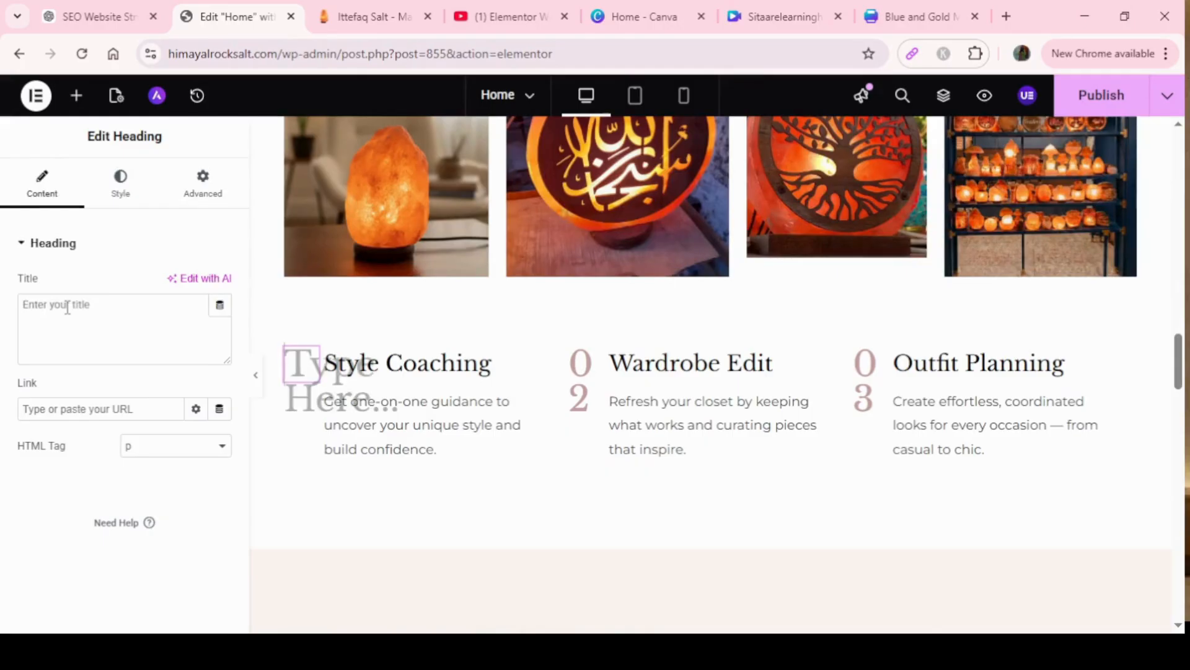
type("00")
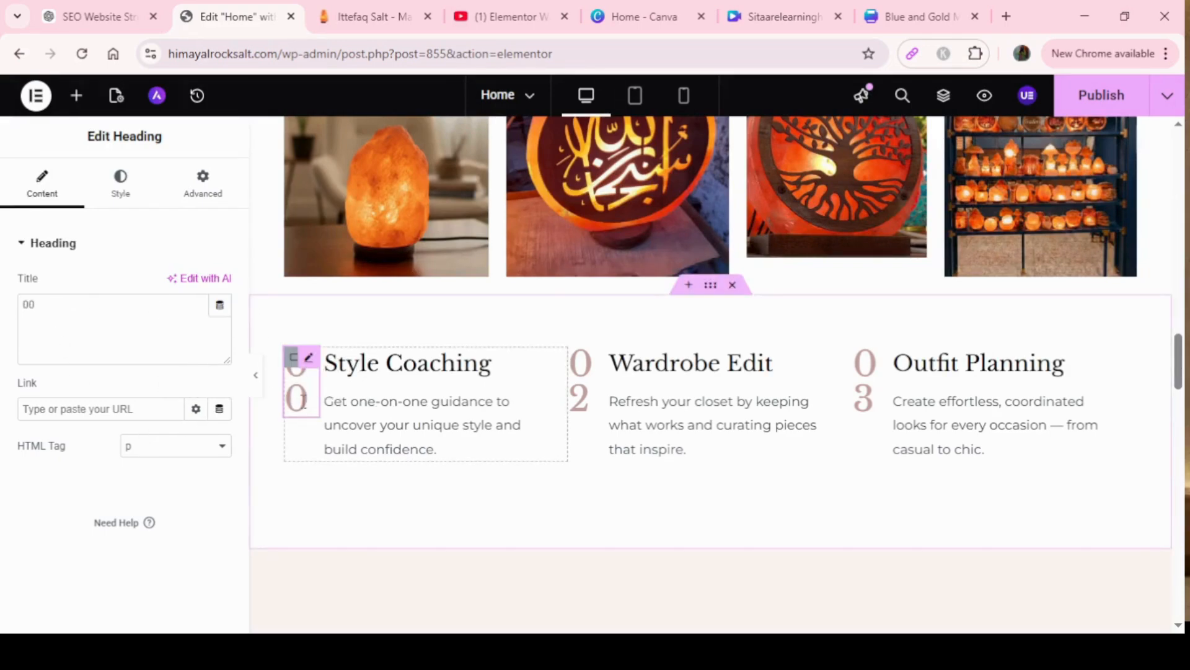
Set the text color of the number beside Style Coaching to the orange #D38A23.
left_click(121, 195)
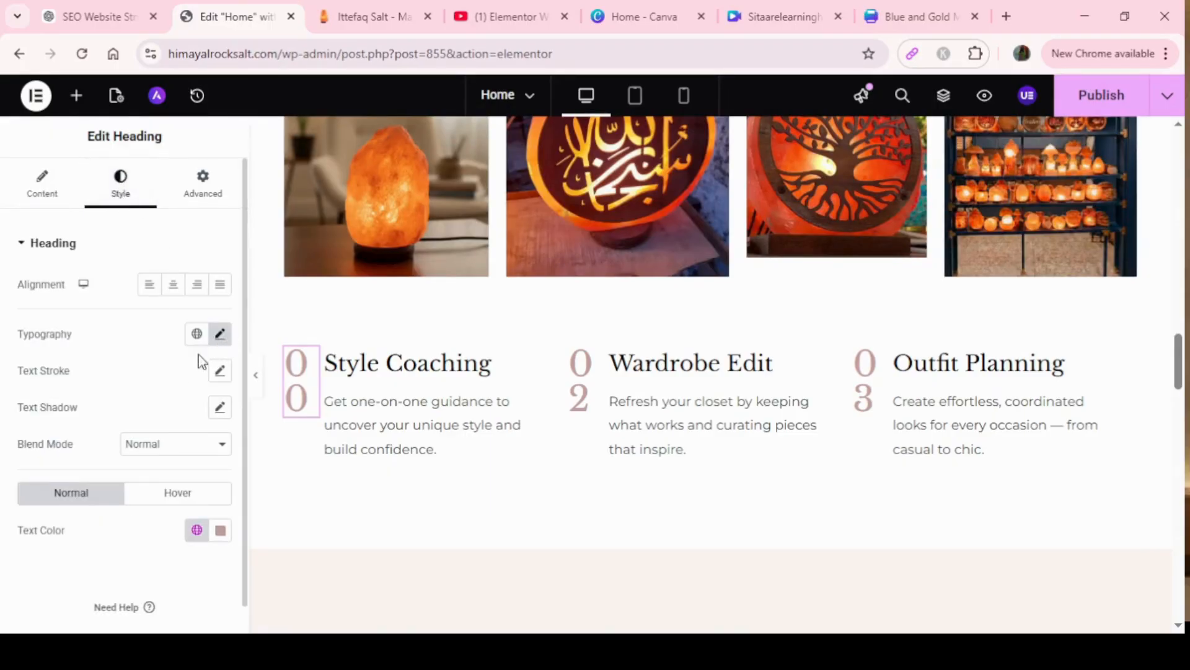
scroll(238, 378, "down", 1)
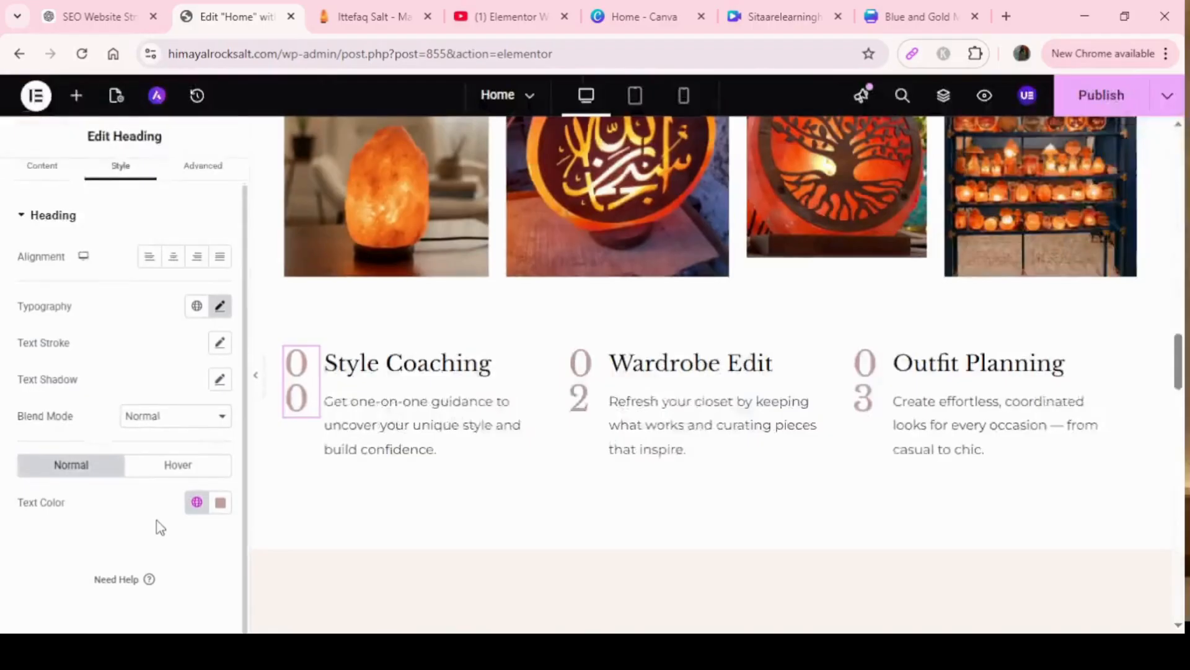
left_click(226, 506)
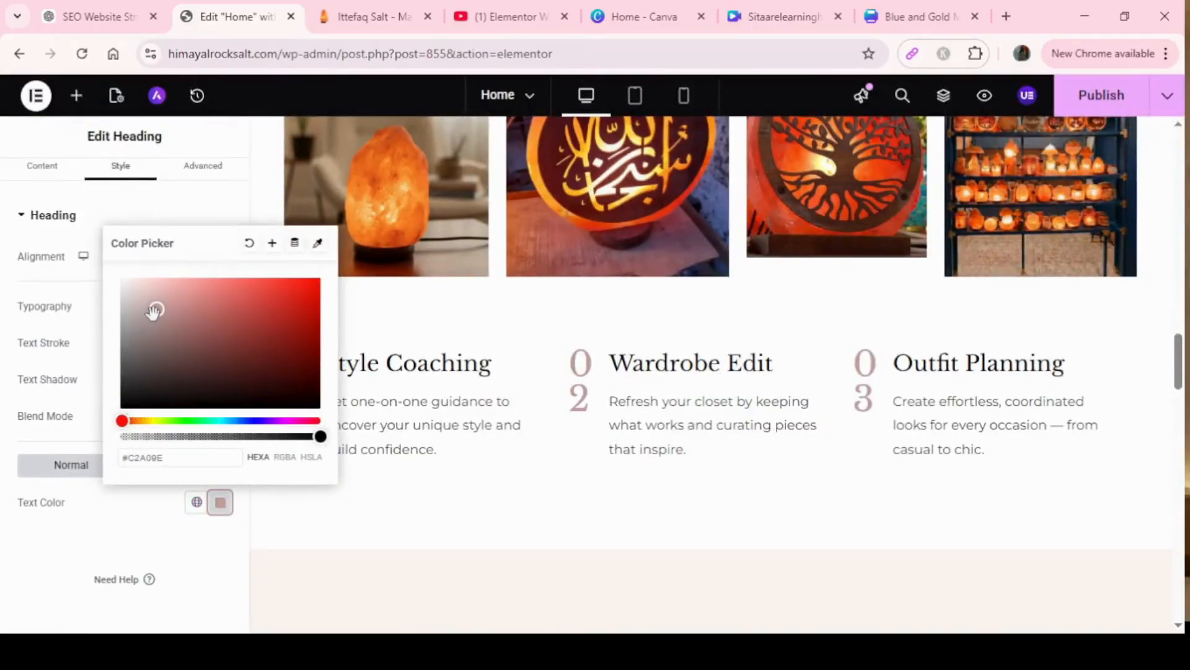
mouse_move(154, 309)
left_mouse_down()
mouse_move(242, 349)
mouse_move(263, 332)
left_mouse_up()
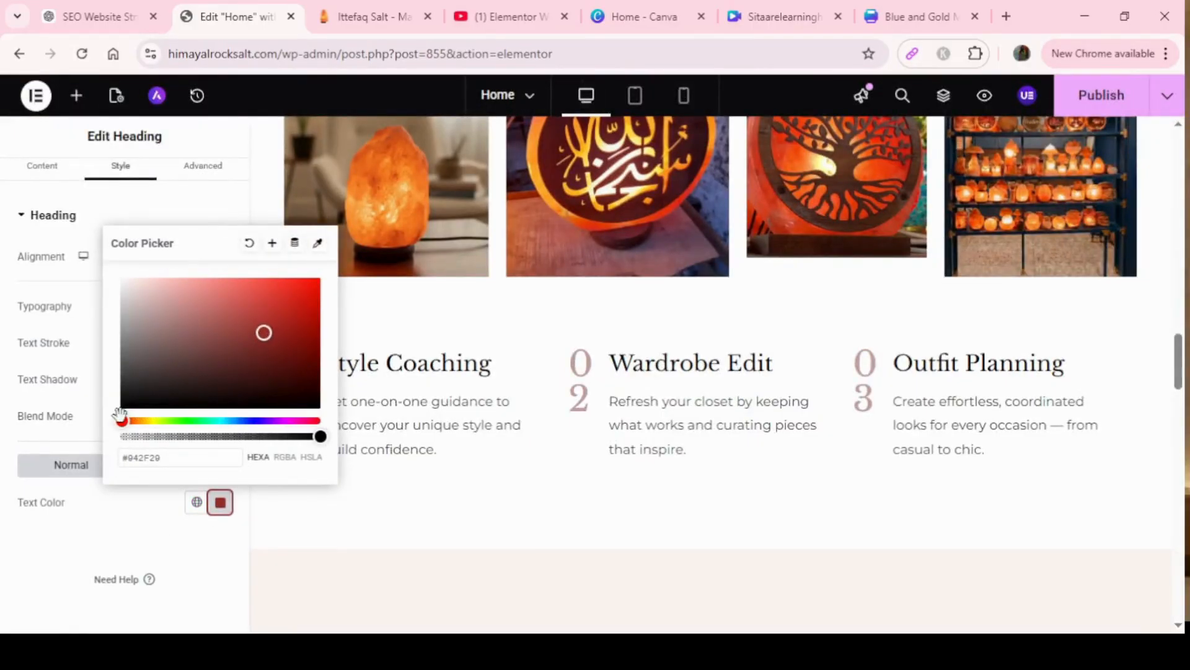
mouse_move(122, 420)
left_mouse_down()
mouse_move(157, 421)
mouse_move(140, 420)
left_mouse_up()
left_click_drag(263, 333, 287, 300)
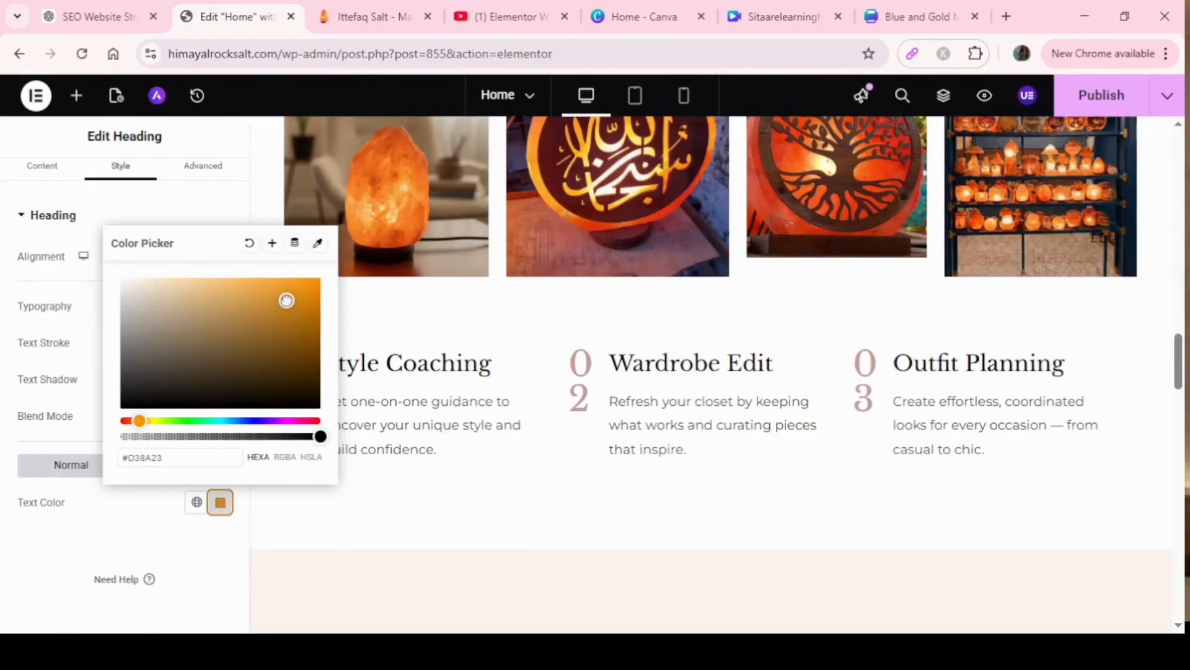
left_click(321, 562)
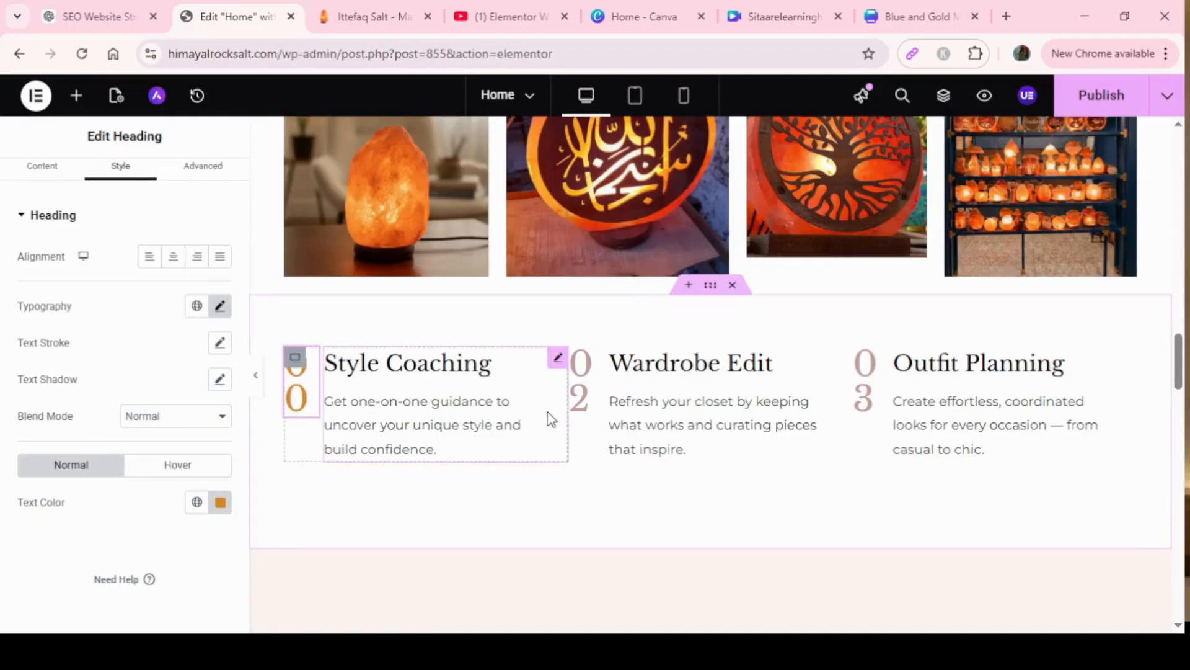
Review the three service boxes, the orange benefits section, the product photo row and the Style Coaching box's content and link settings.
left_click(585, 398)
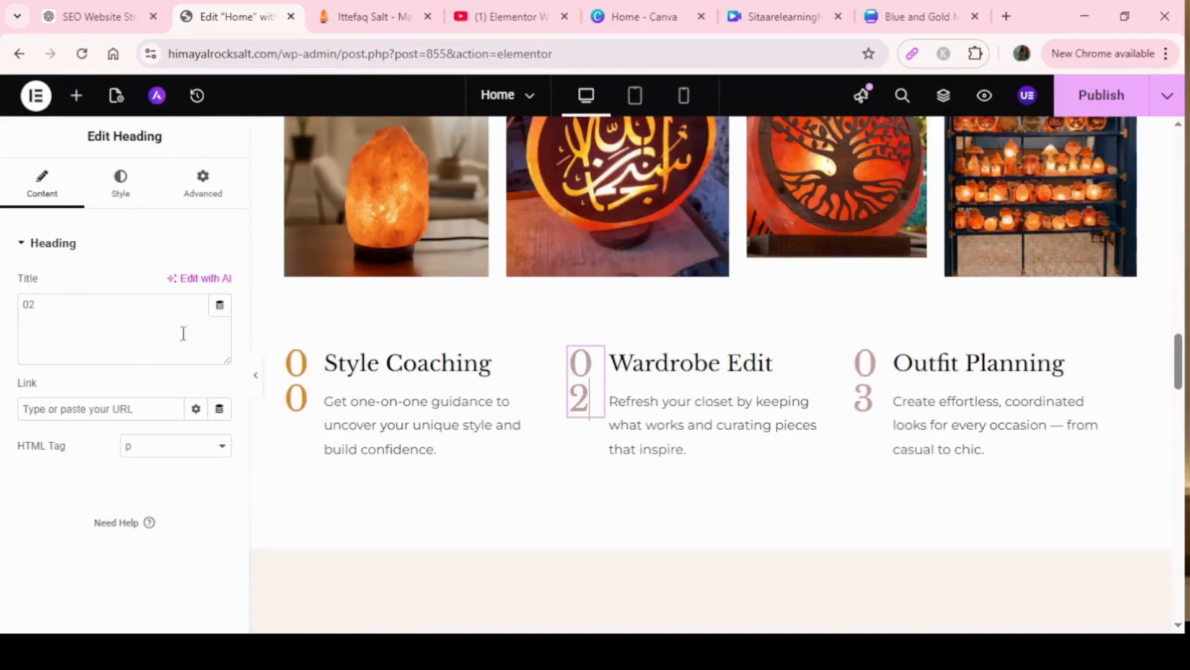
left_click(706, 362)
left_click(992, 403)
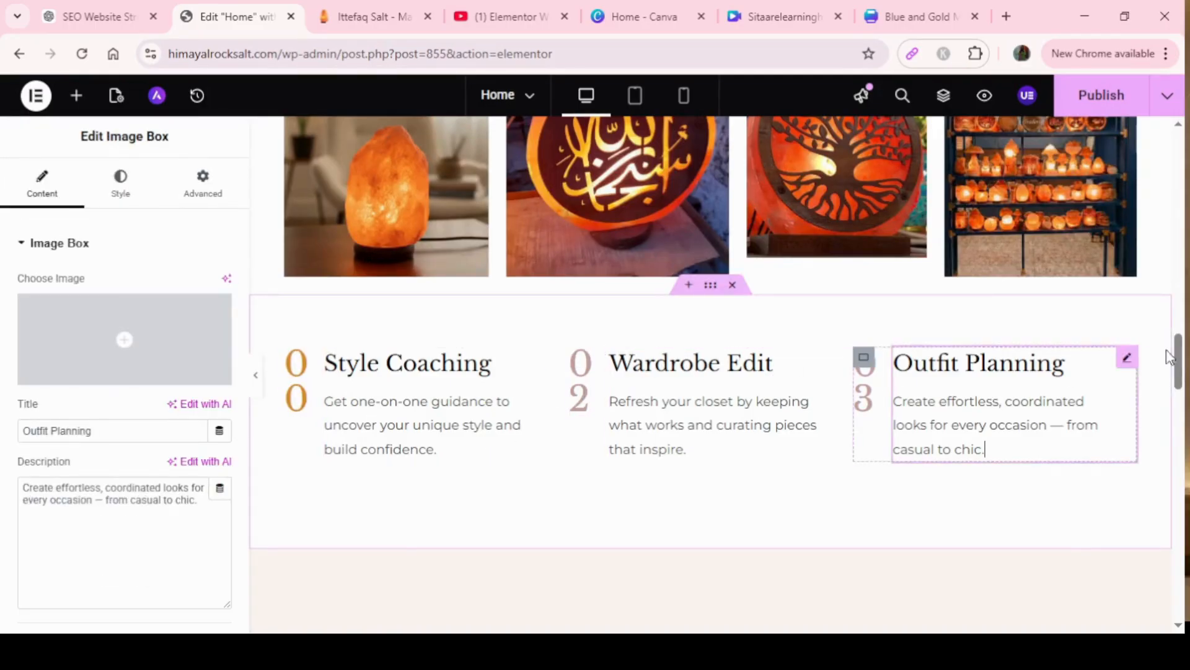
left_click_drag(1178, 358, 1166, 262)
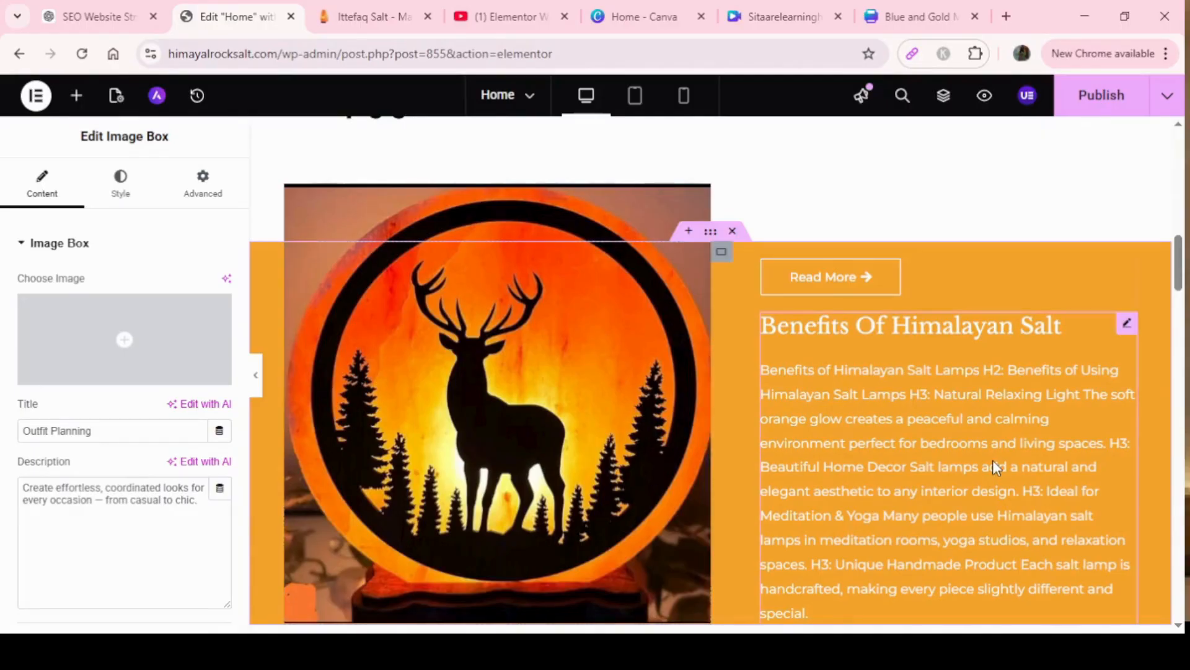
mouse_move(1180, 264)
left_mouse_down()
mouse_move(1180, 254)
mouse_move(1181, 270)
left_mouse_up()
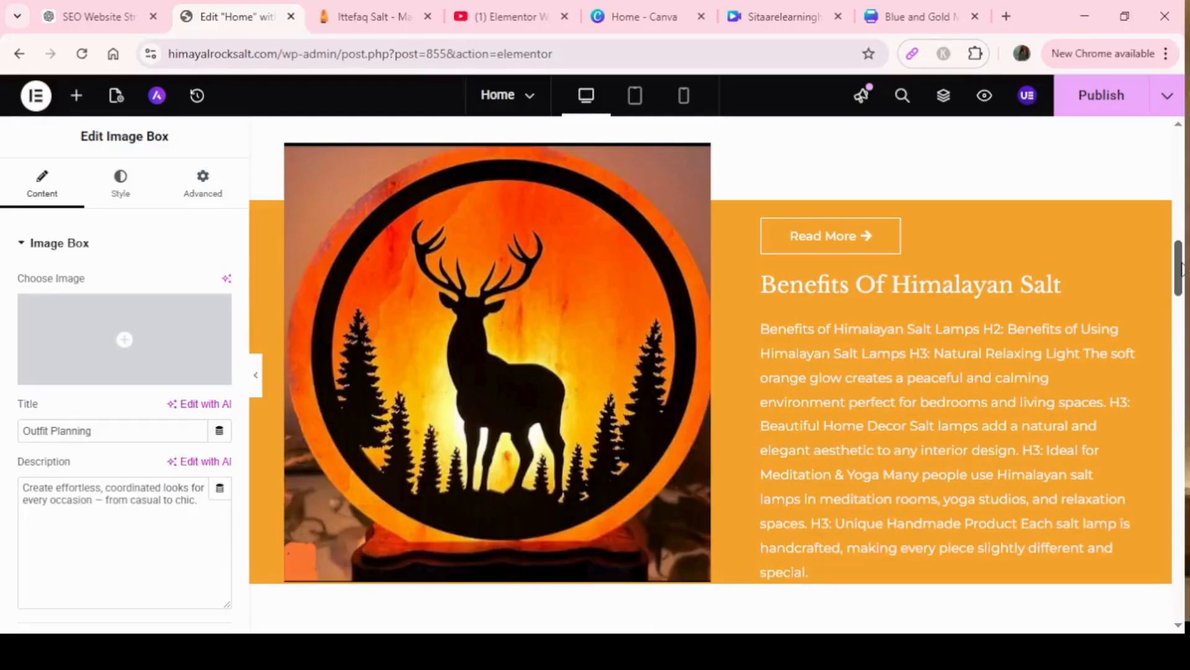
left_click_drag(1182, 270, 1097, 349)
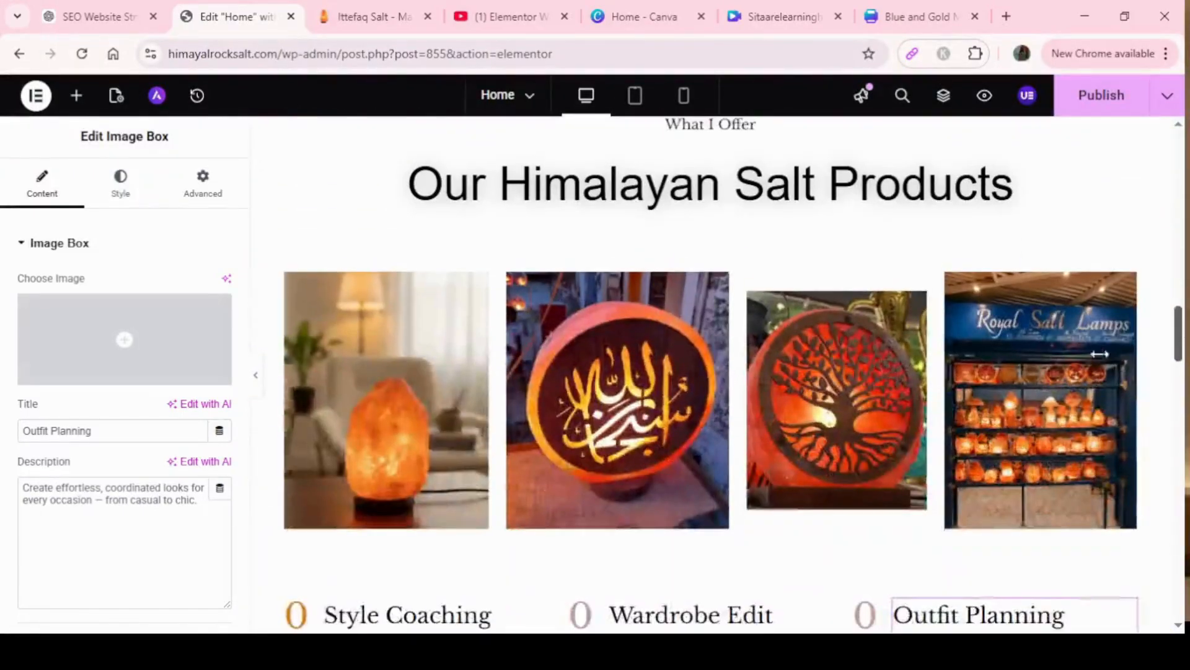
left_click_drag(1180, 341, 1180, 353)
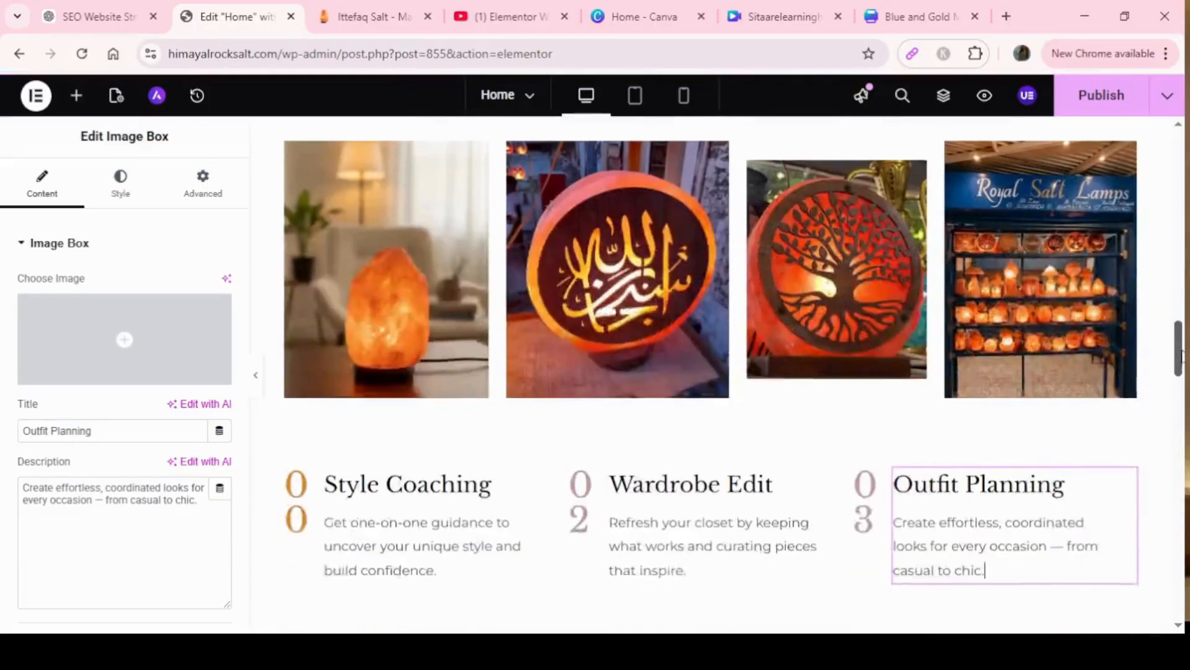
left_click(403, 355)
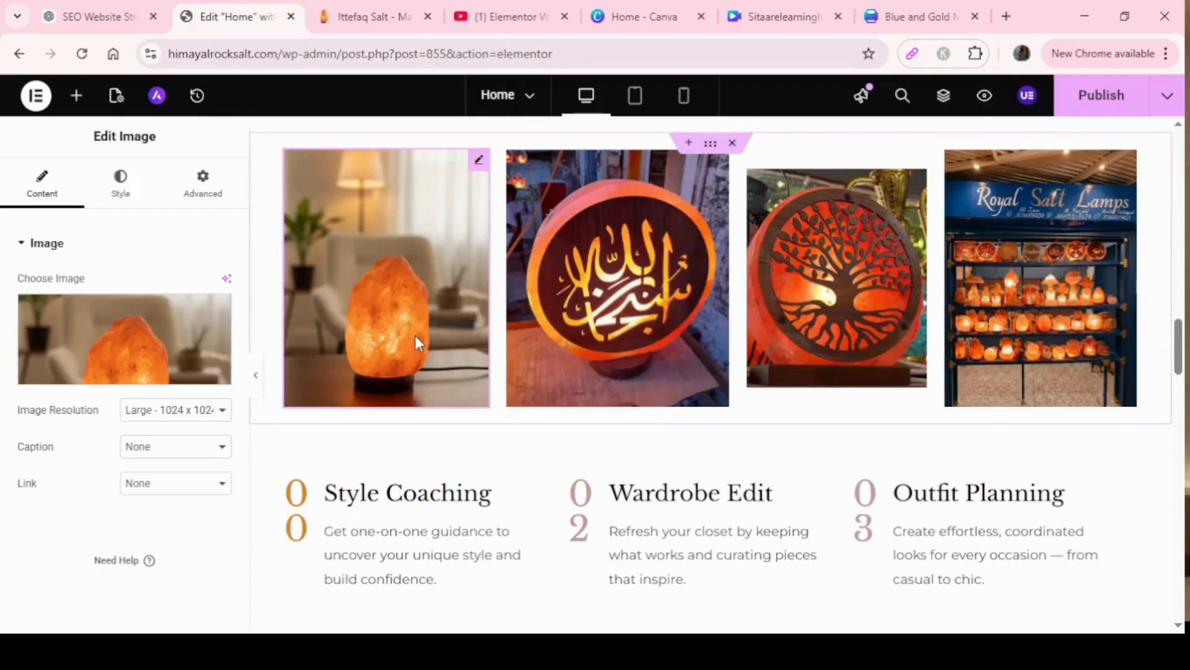
left_click(499, 523)
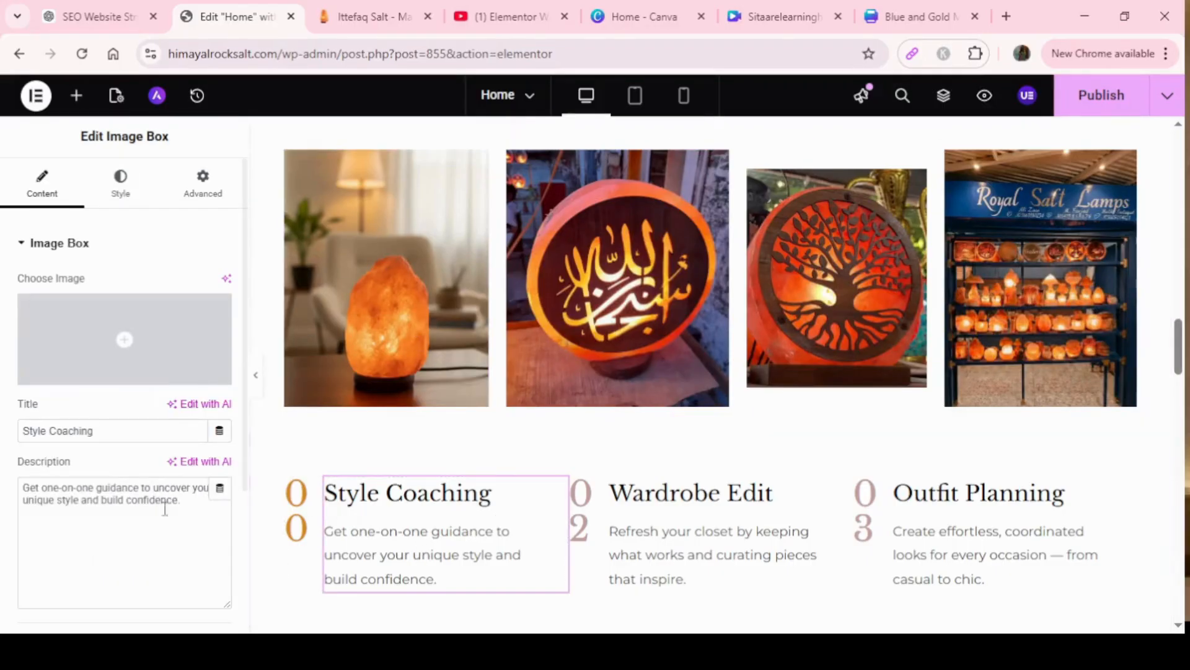
left_click_drag(246, 447, 242, 561)
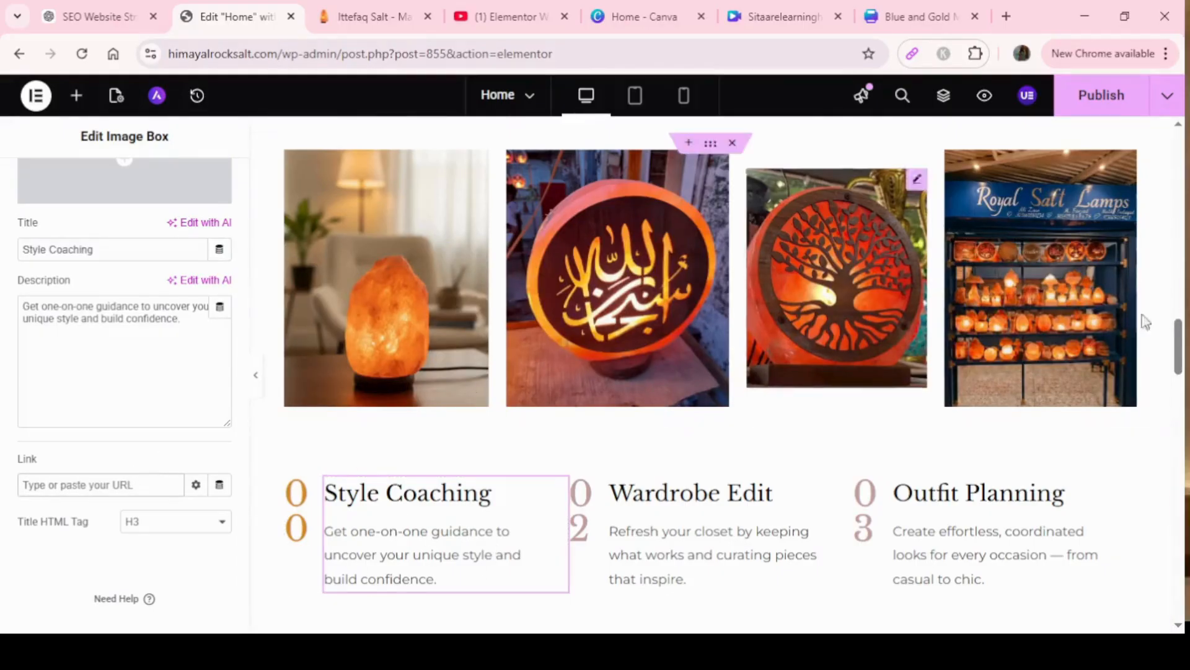
left_click_drag(1177, 353, 1176, 359)
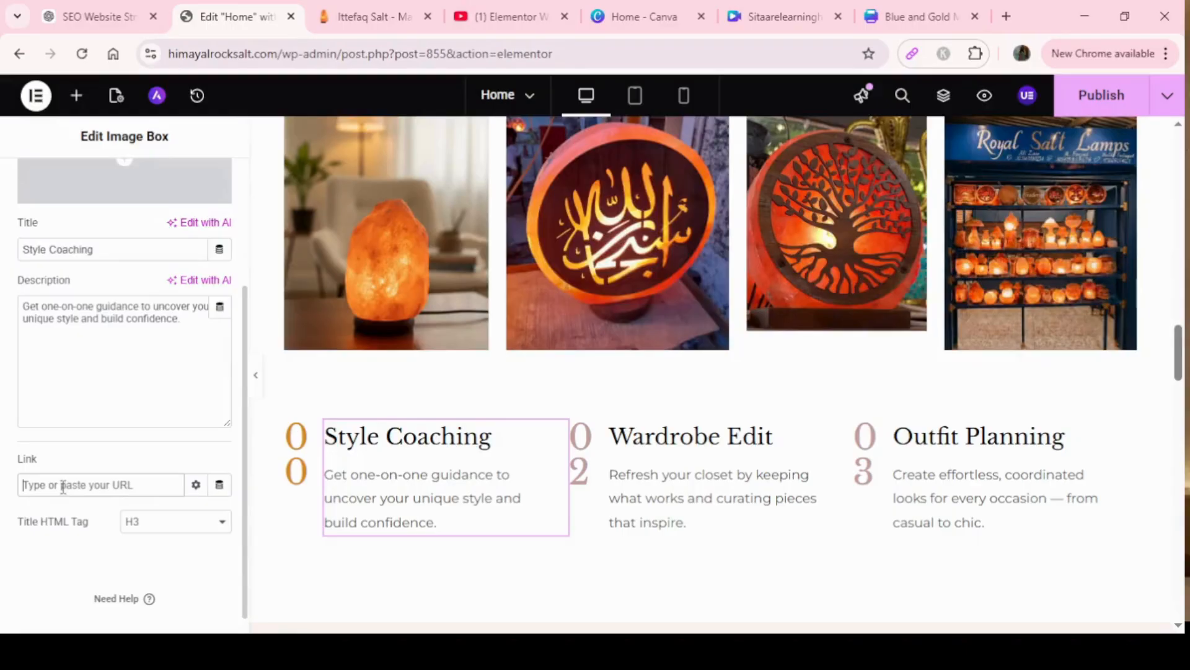
left_click(449, 465)
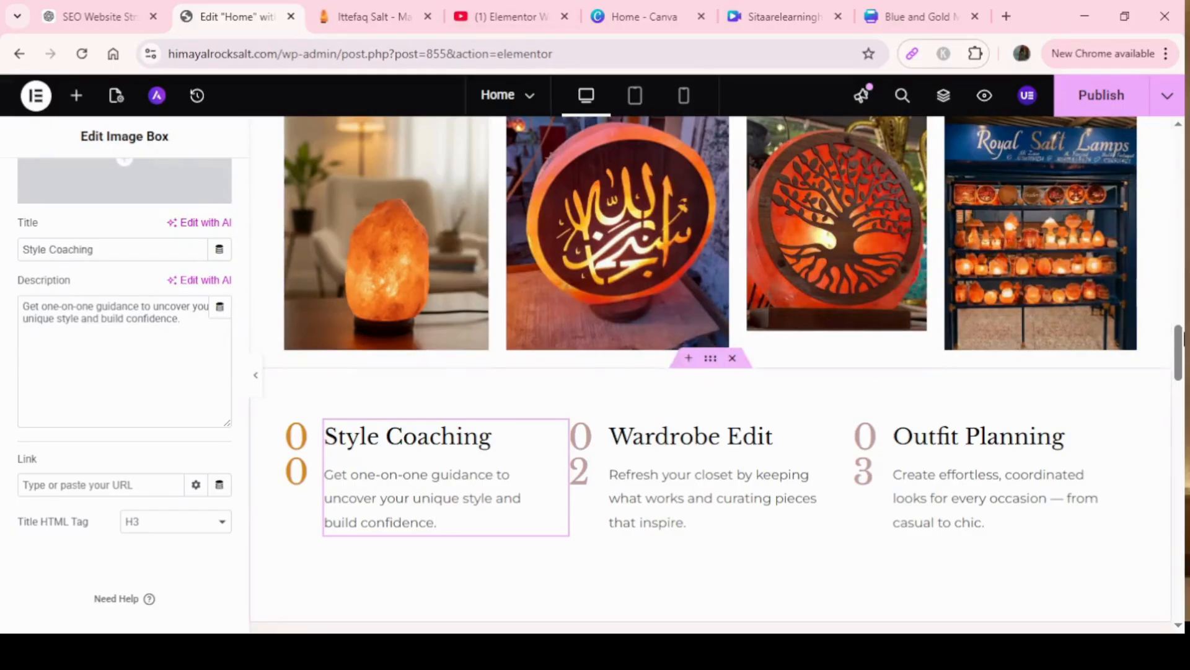
Move the Client Love heading below the short divider line in the testimonial section.
left_click_drag(1181, 354, 1182, 402)
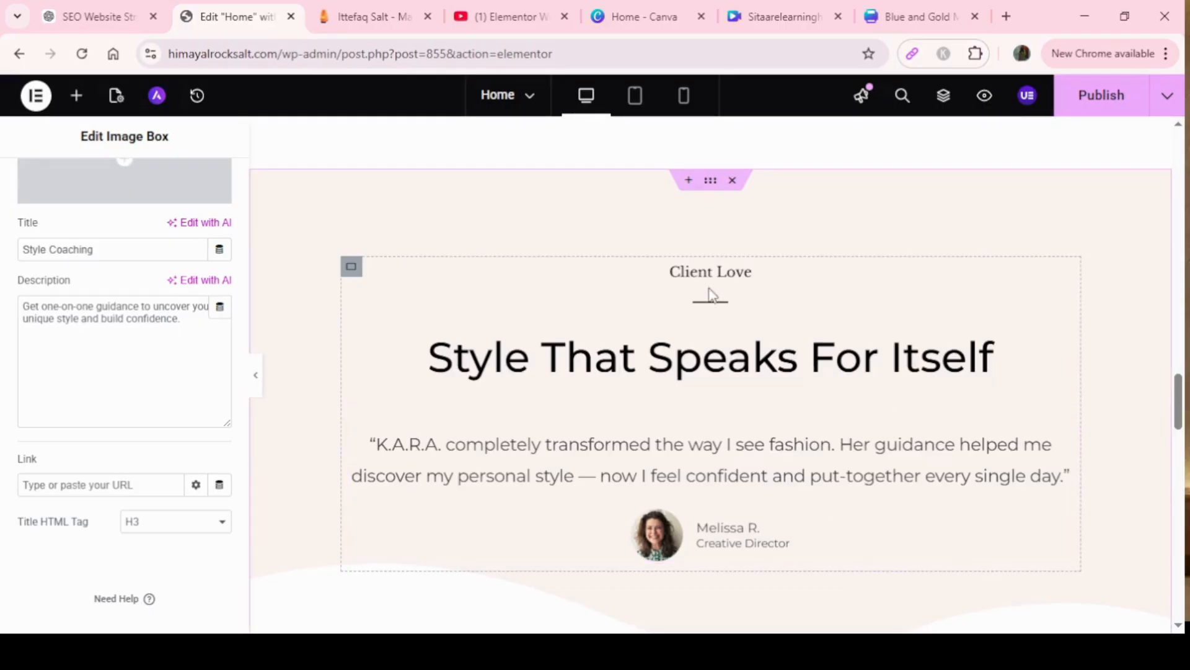
left_click(766, 272)
mouse_move(756, 272)
left_mouse_down()
mouse_move(699, 275)
mouse_move(705, 285)
mouse_move(771, 273)
left_mouse_up()
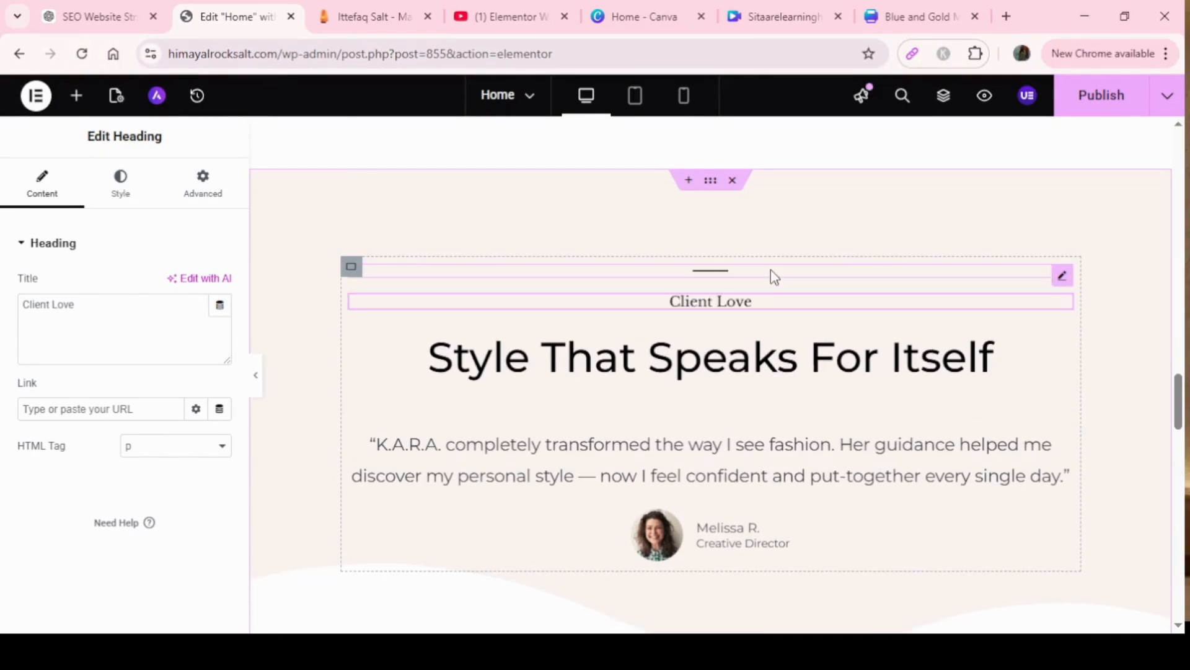
left_click(772, 270)
left_click(770, 300)
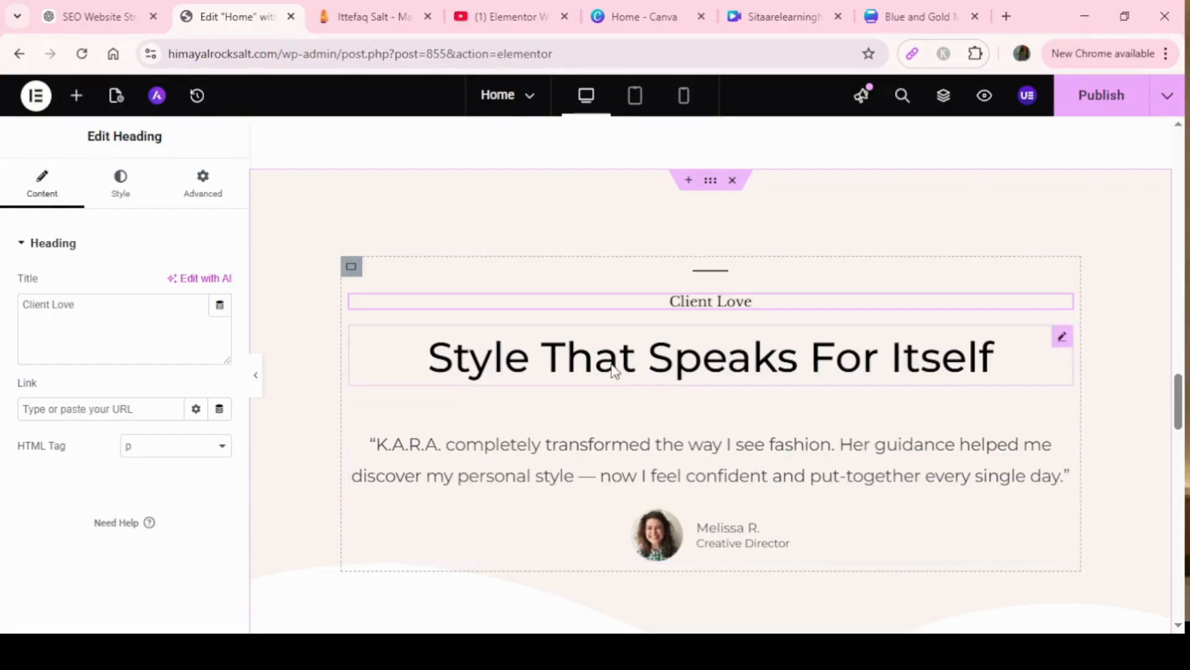
Set the background color of the Client Love testimonial section to the orange #E07C1F.
left_click(710, 181)
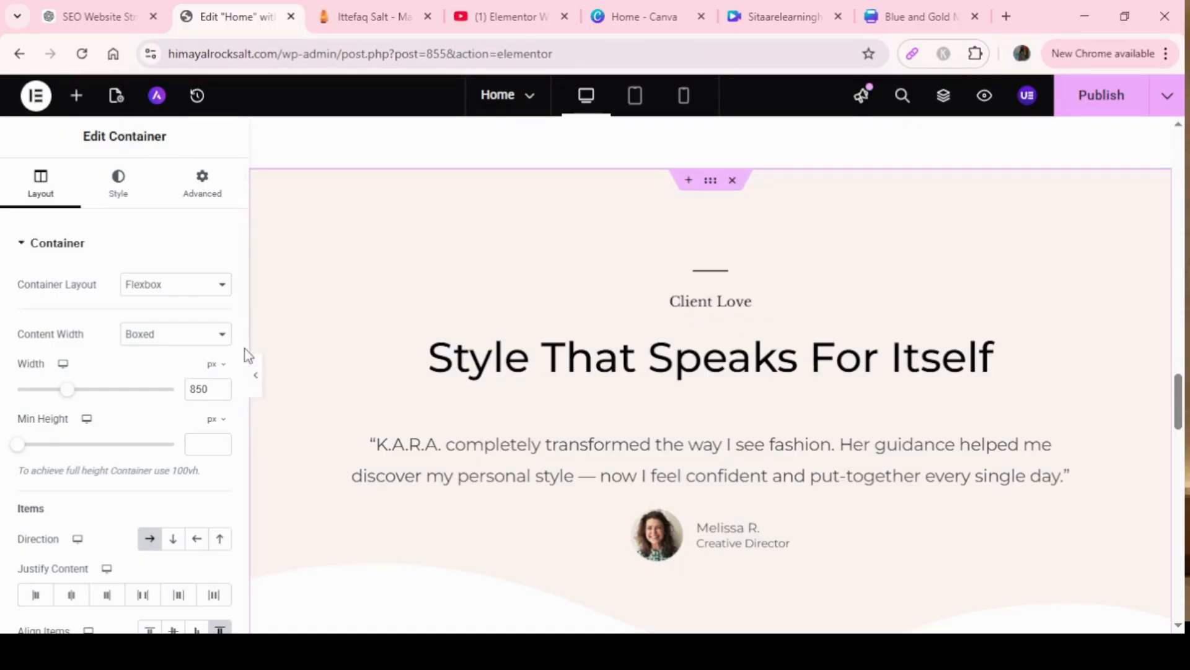
left_click(118, 188)
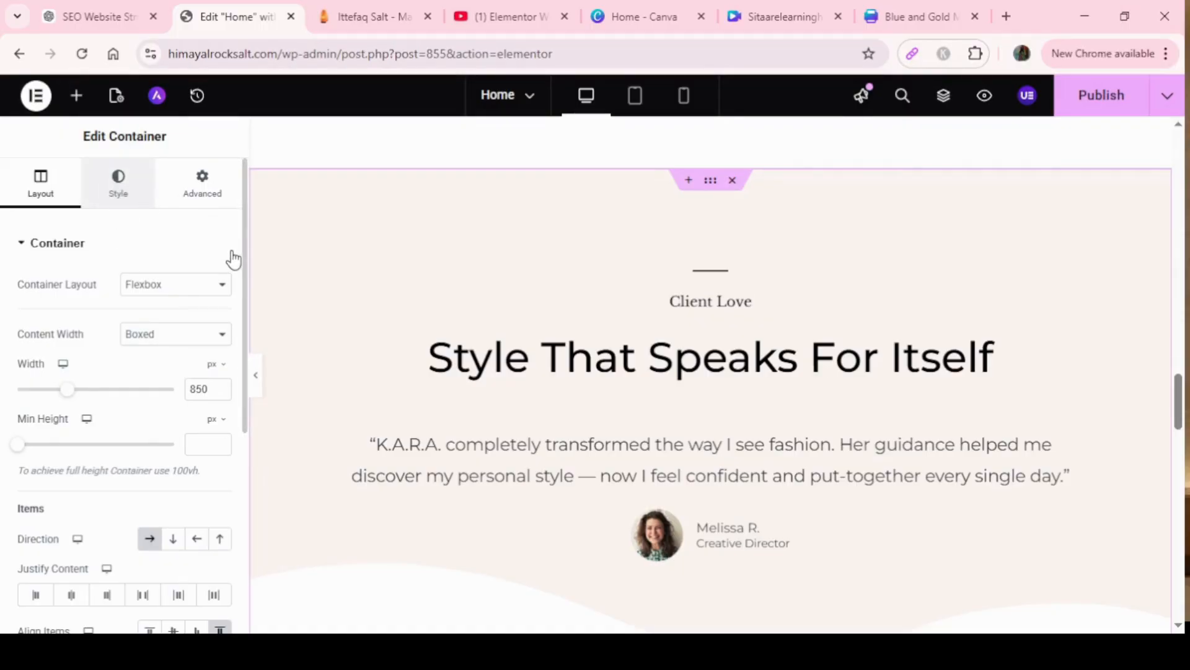
left_click_drag(247, 271, 242, 312)
left_click(220, 304)
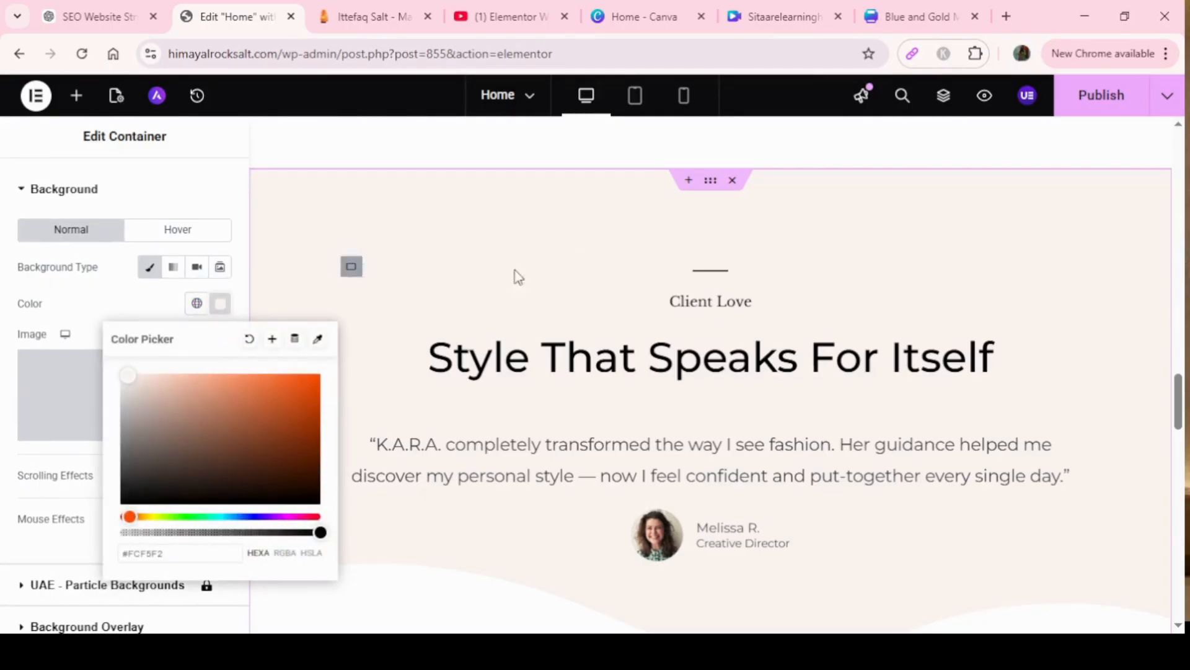
mouse_move(121, 378)
left_mouse_down()
mouse_move(209, 407)
mouse_move(296, 374)
left_mouse_up()
left_click_drag(129, 516, 135, 516)
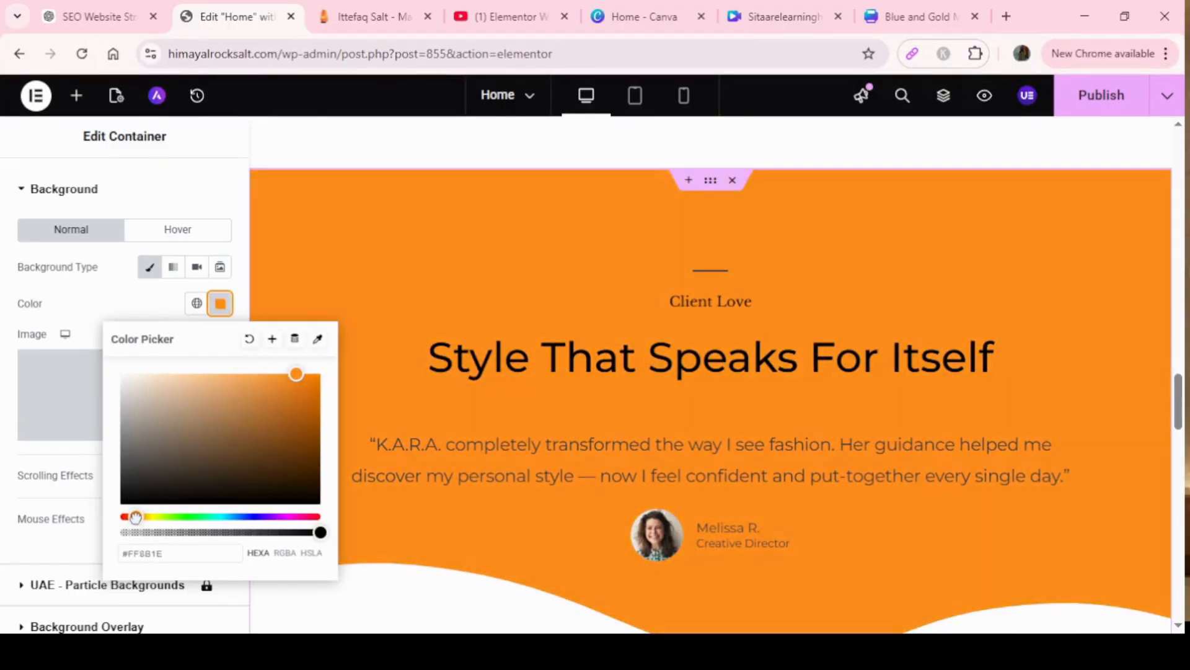
left_click_drag(298, 374, 292, 388)
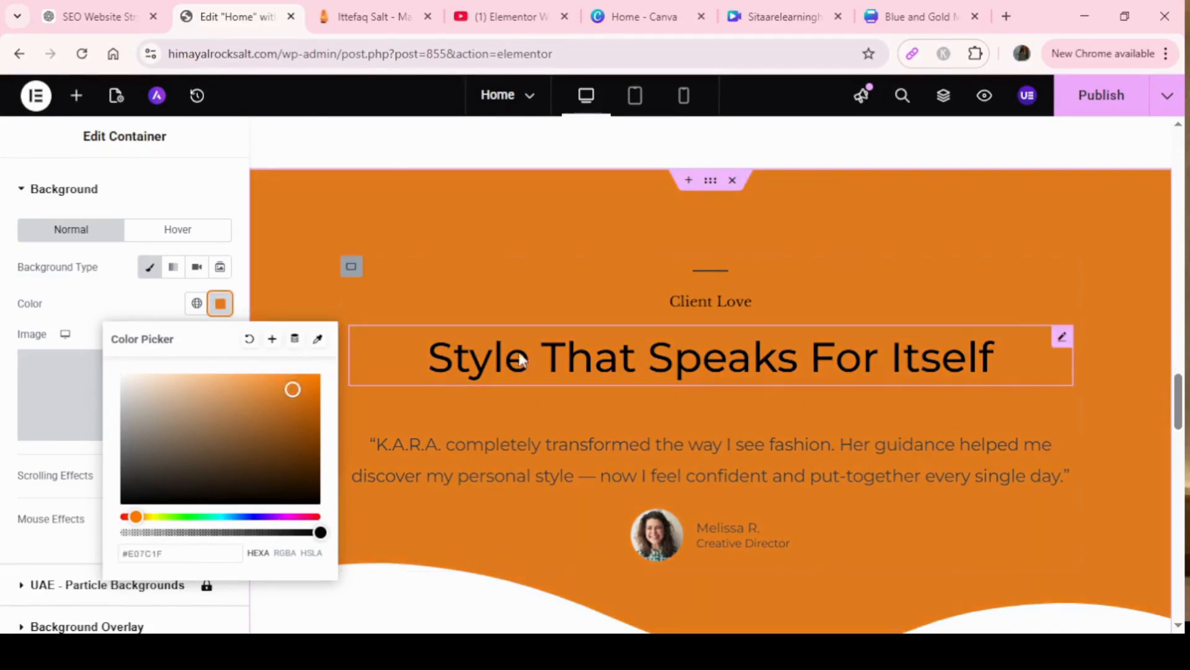
Replace the testimonial's client photo with the media library picture of the woman standing in front of the pink-flowered hedge.
left_click(548, 348)
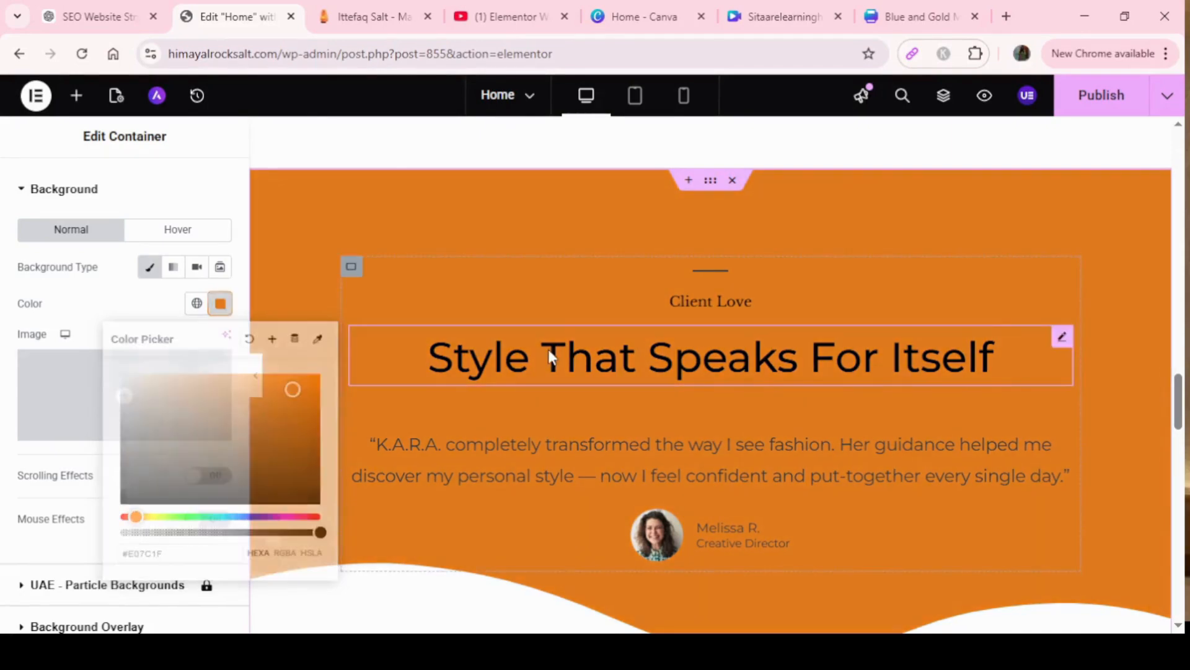
left_click(738, 296)
left_click(792, 468)
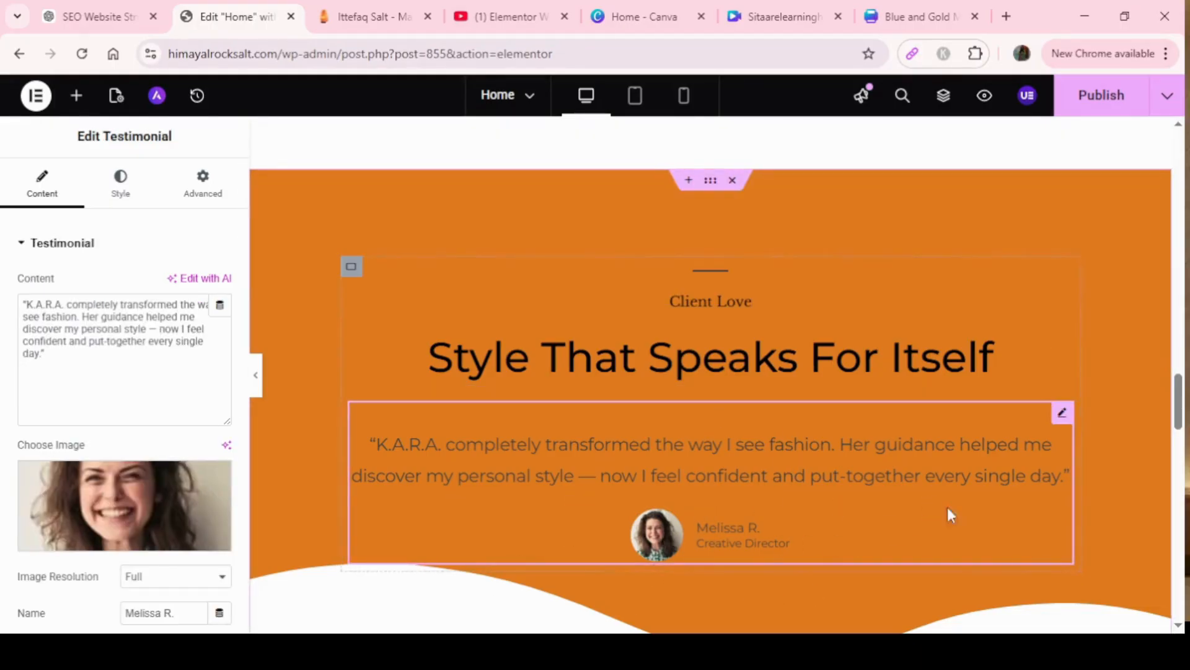
scroll(951, 515, "down", 2)
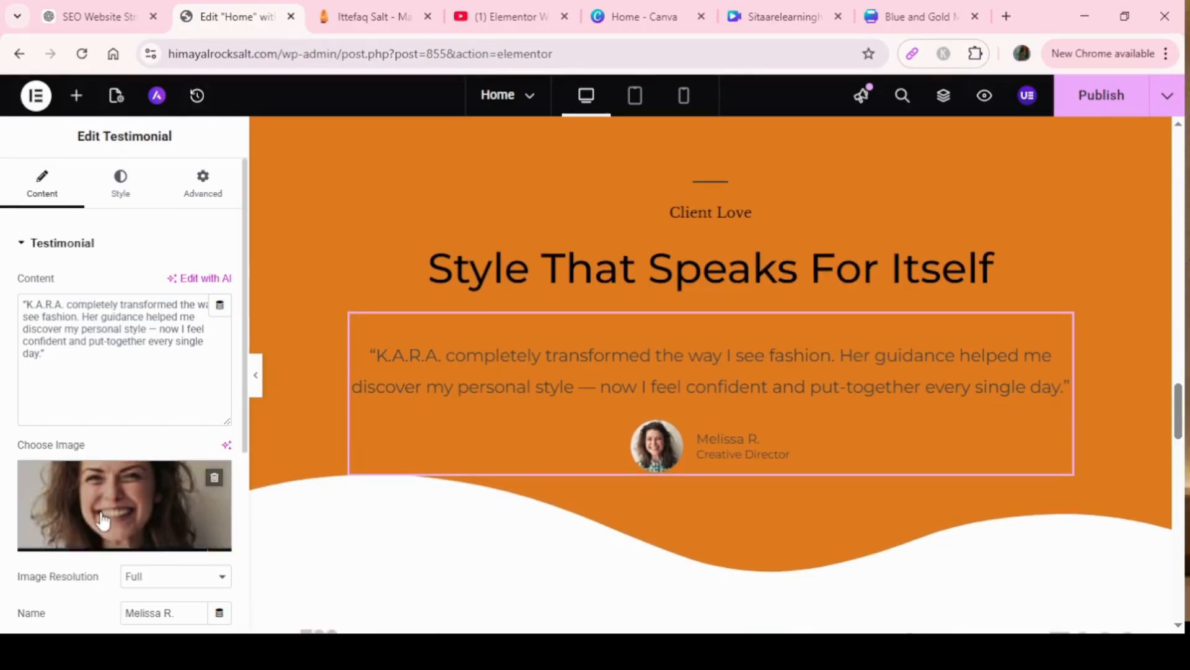
left_click(115, 541)
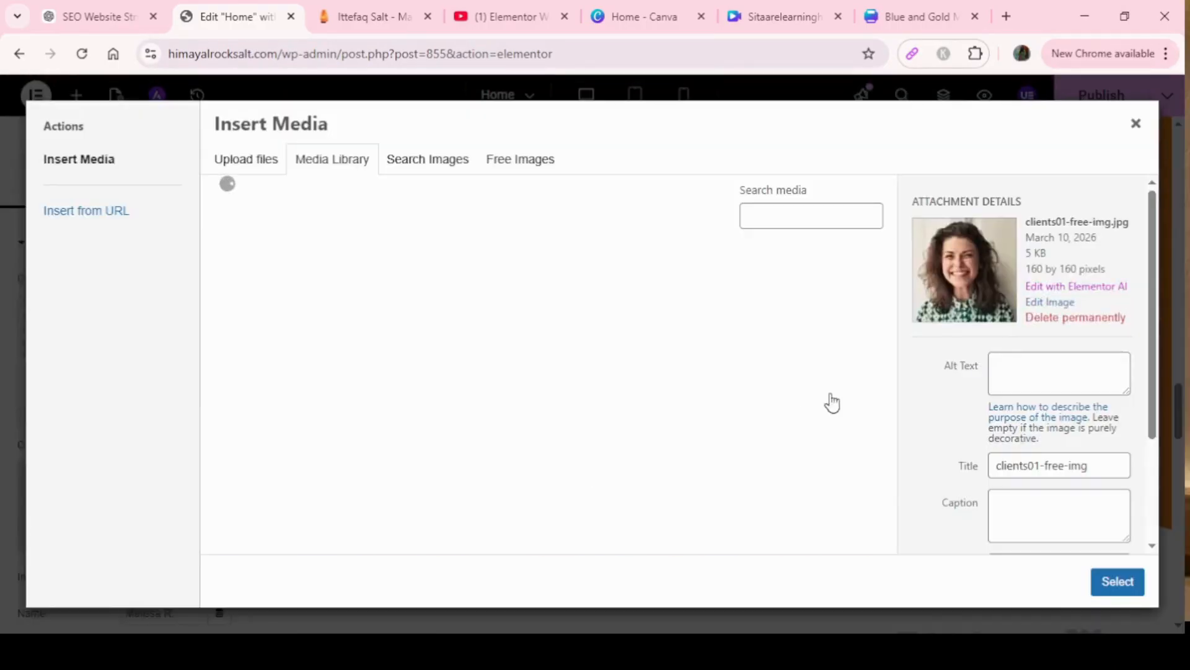
left_click(521, 447)
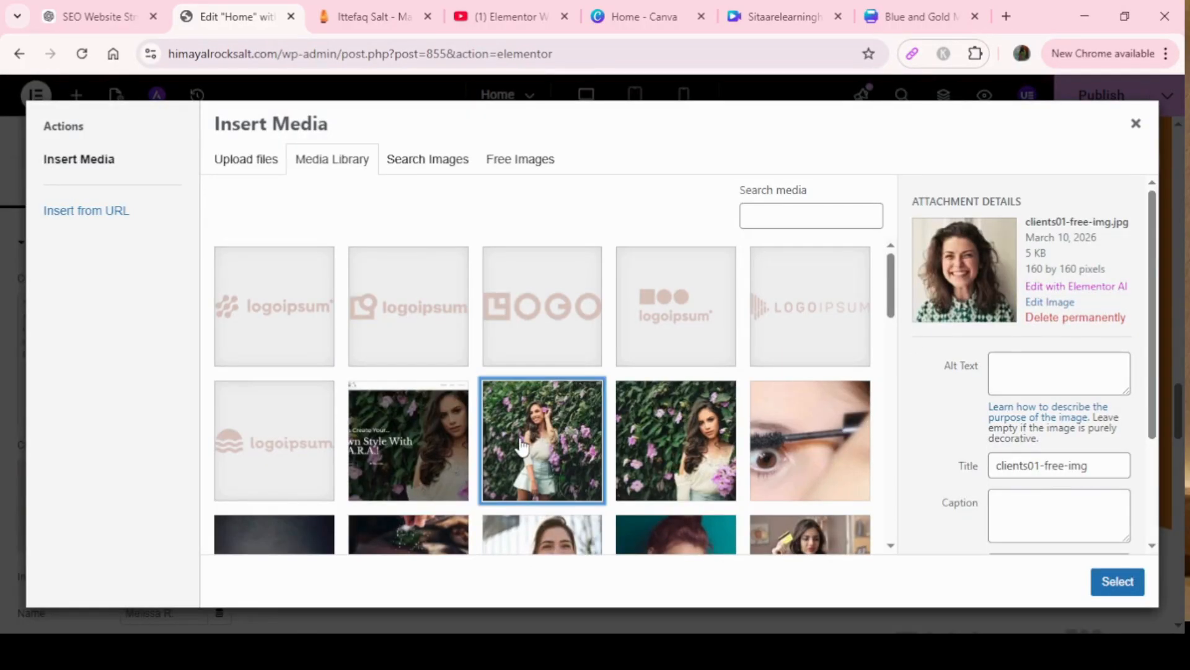
left_click(1116, 582)
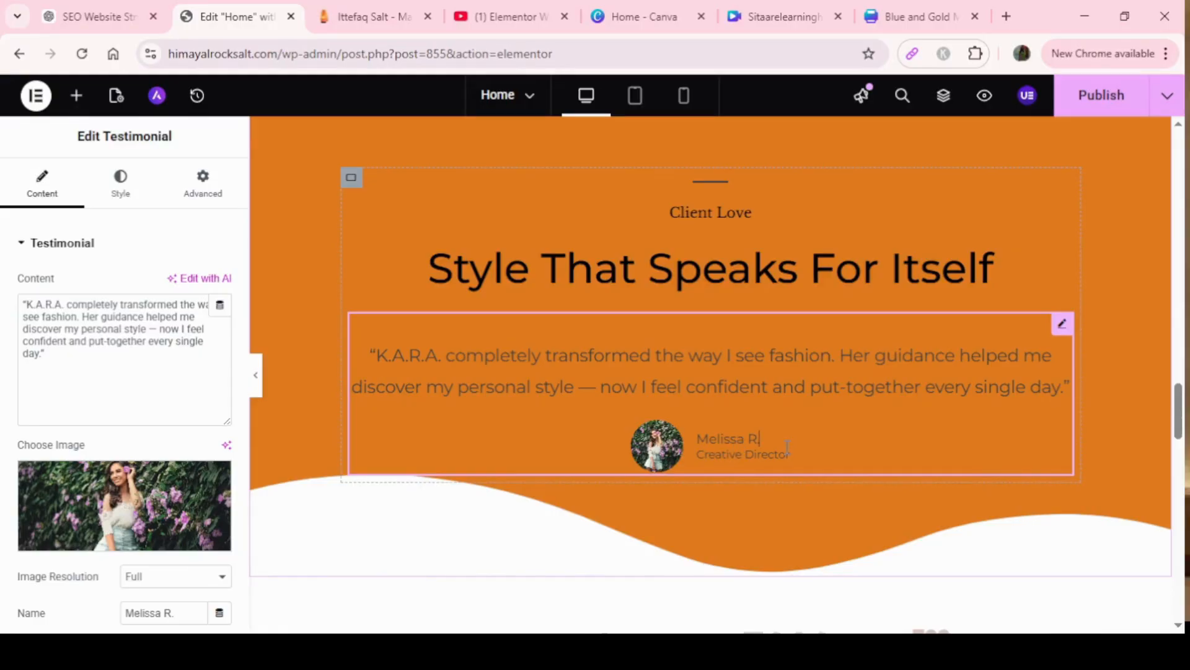
Review the orange benefits section, the product photo row, the service boxes and the logo row below the testimonial.
left_click_drag(787, 448, 644, 358)
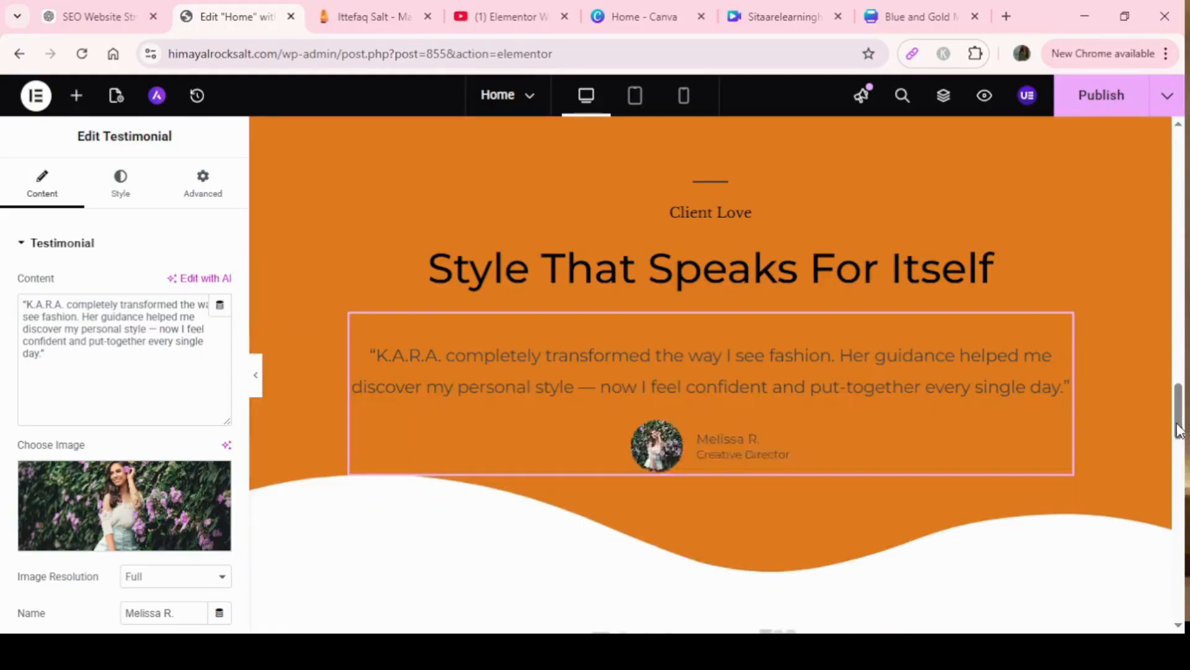
left_click_drag(1178, 428, 1166, 313)
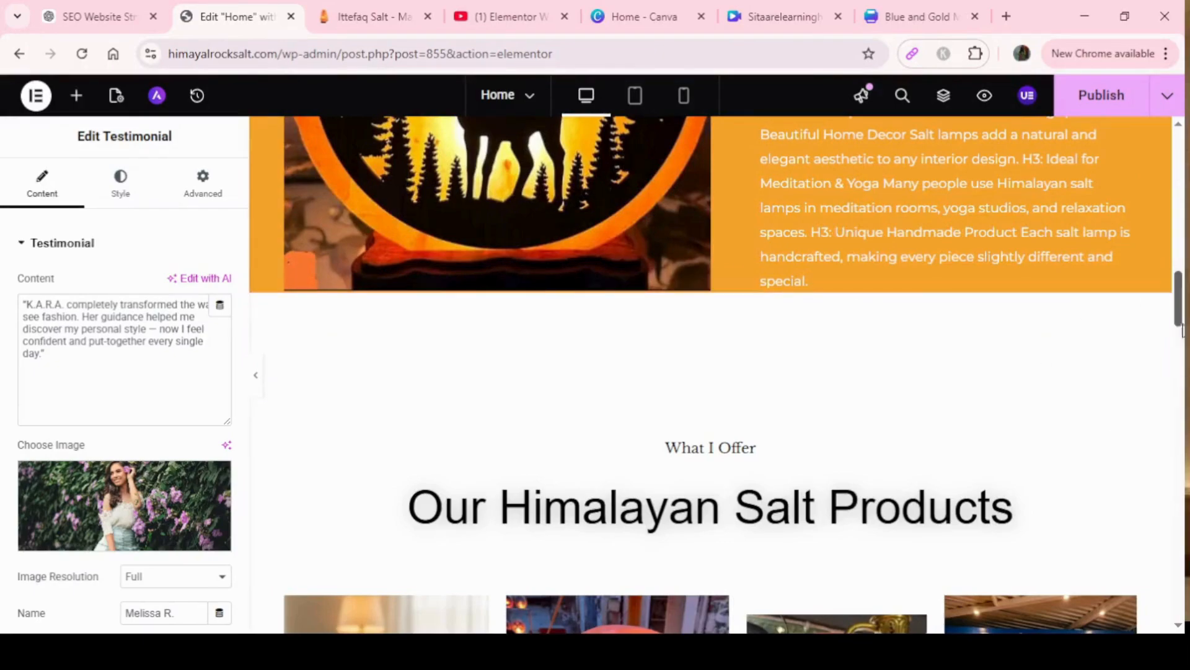
left_click_drag(1178, 307, 1180, 364)
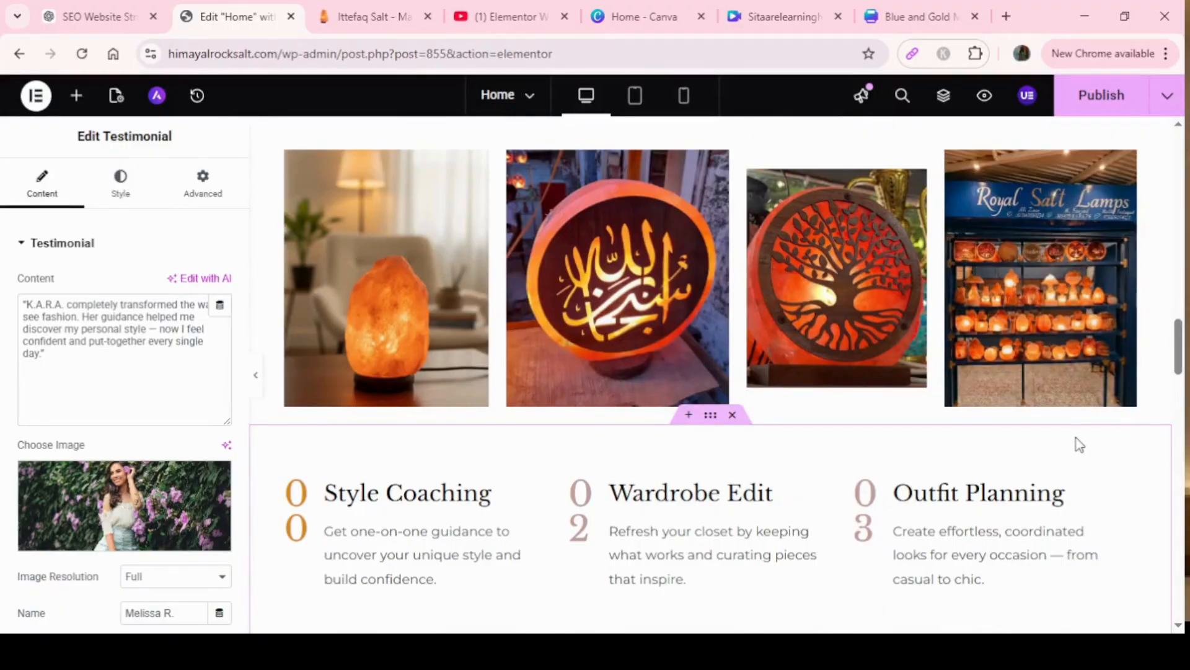
left_click_drag(1178, 348, 1163, 271)
scroll(1163, 271, "down", 10)
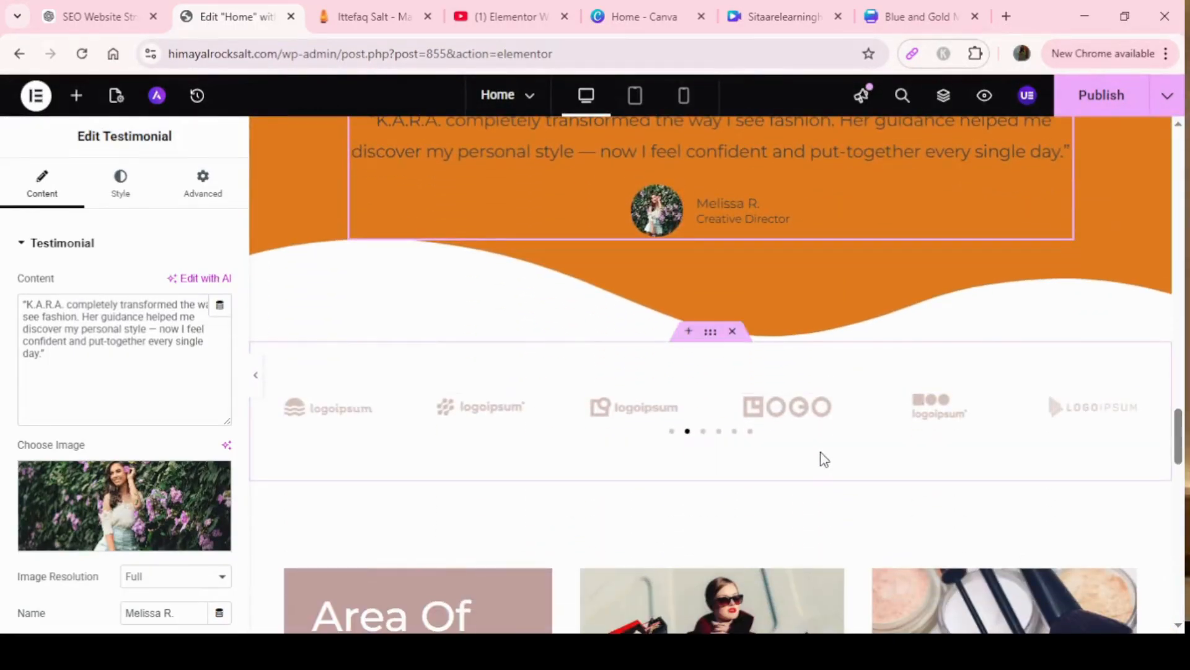
Remove all six placeholder logos from the gallery of the image carousel below the testimonial.
left_click(613, 434)
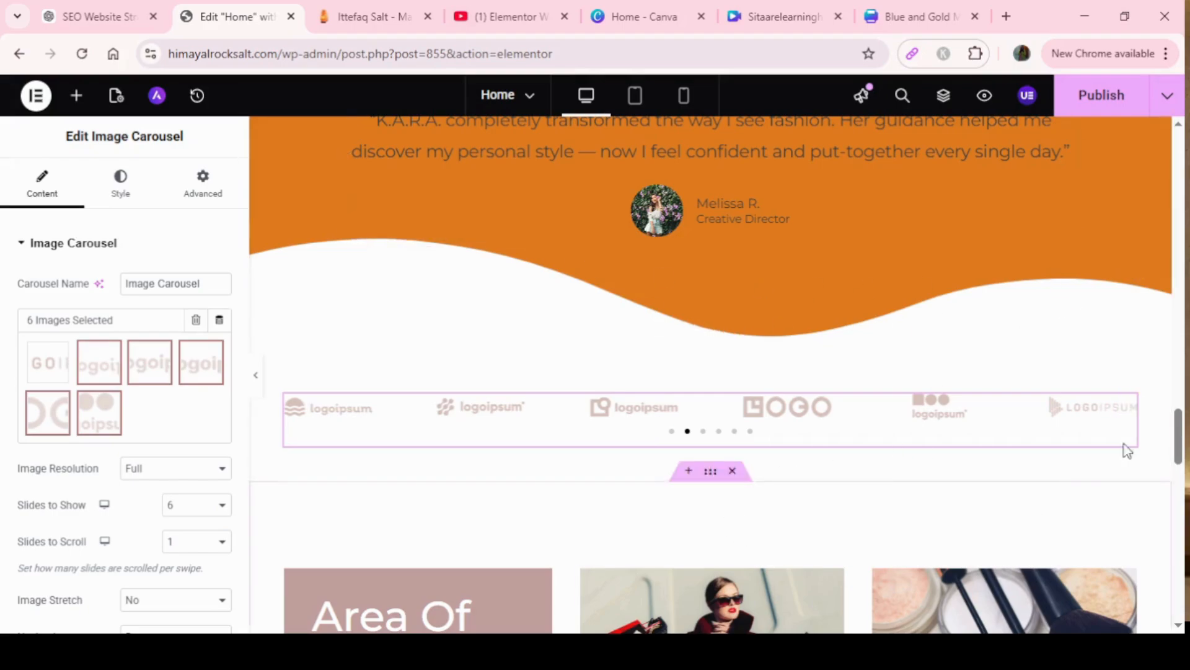
left_click_drag(1180, 446, 1181, 487)
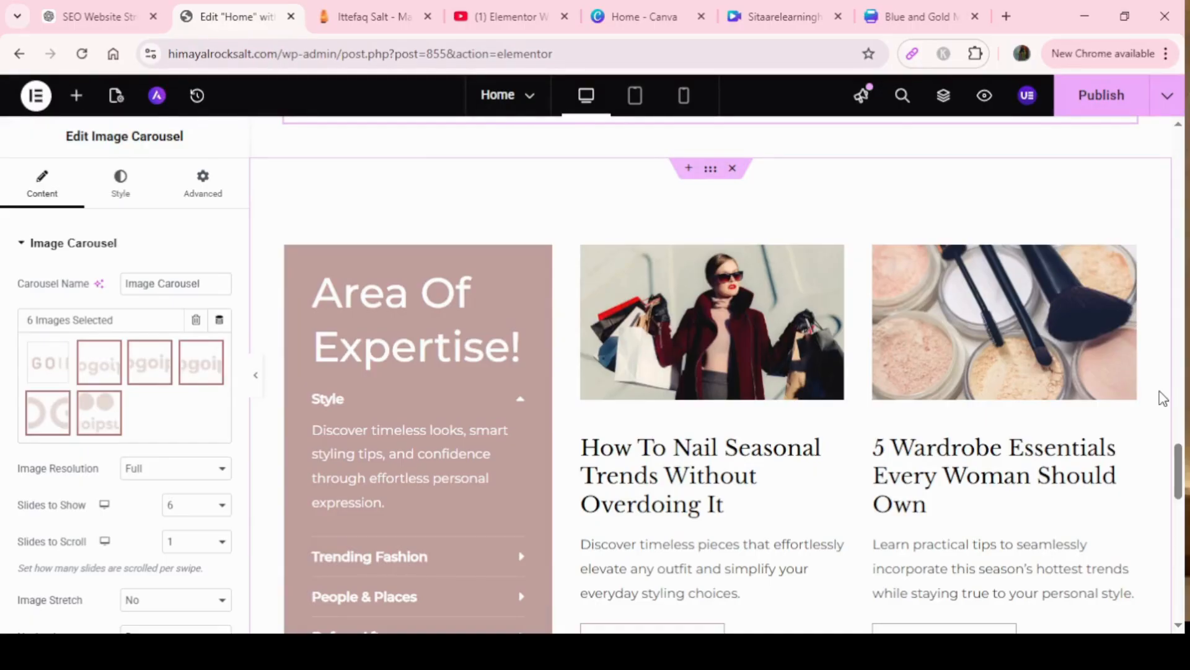
left_click_drag(1180, 474, 1183, 432)
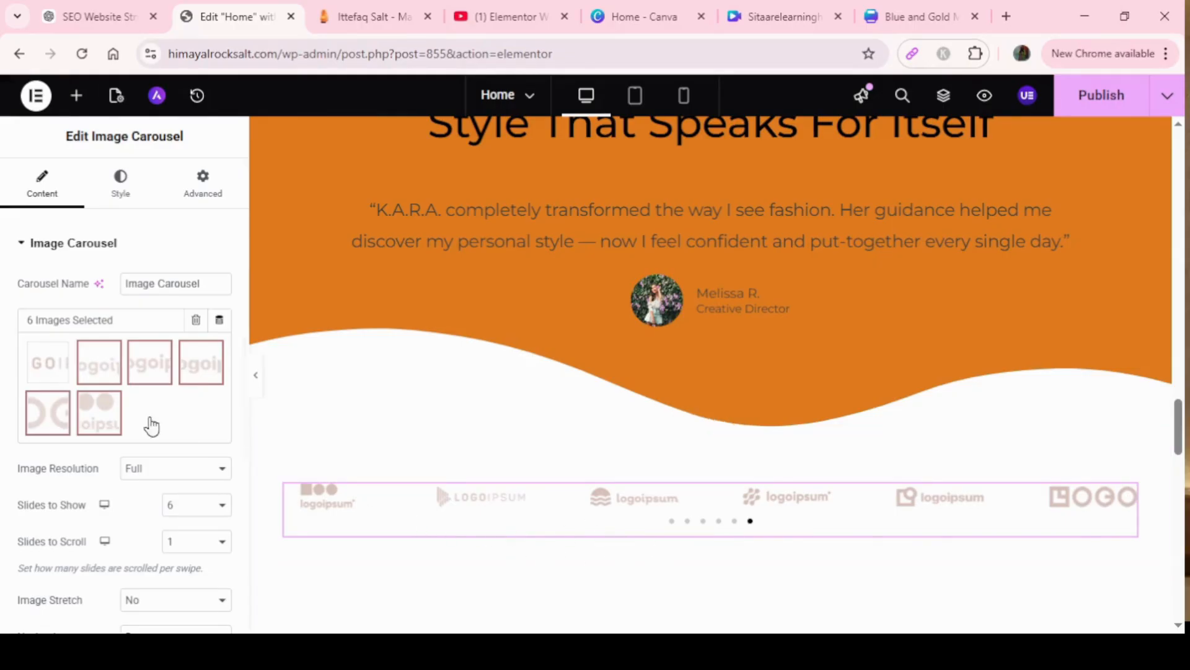
left_click(45, 371)
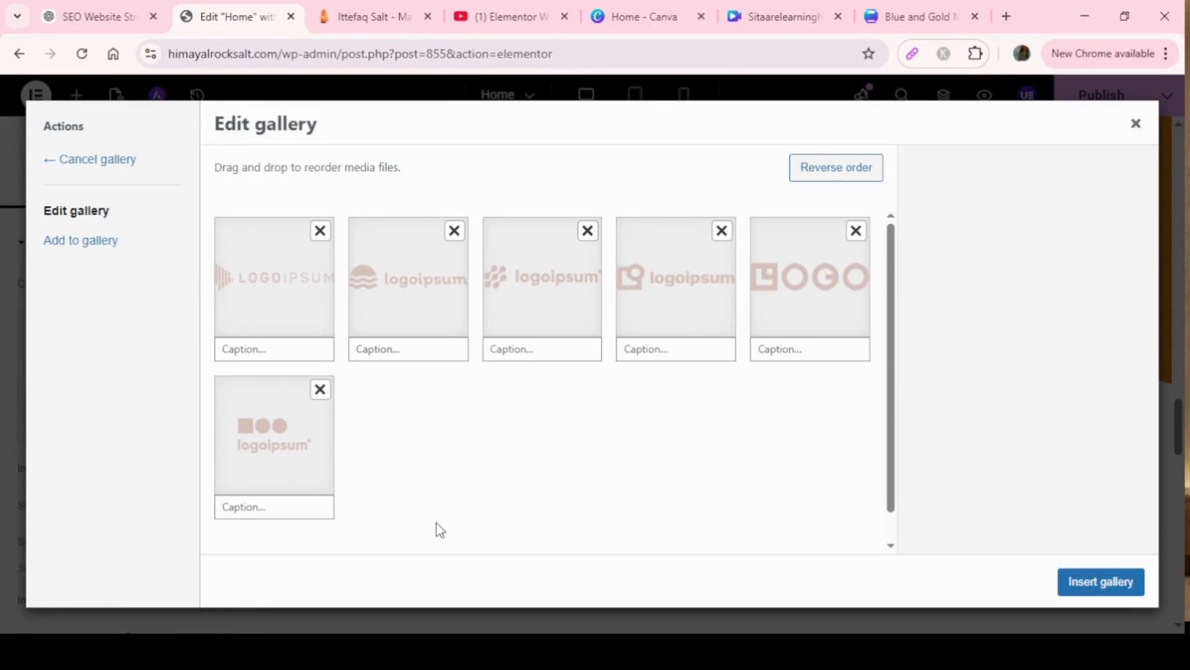
left_click(95, 217)
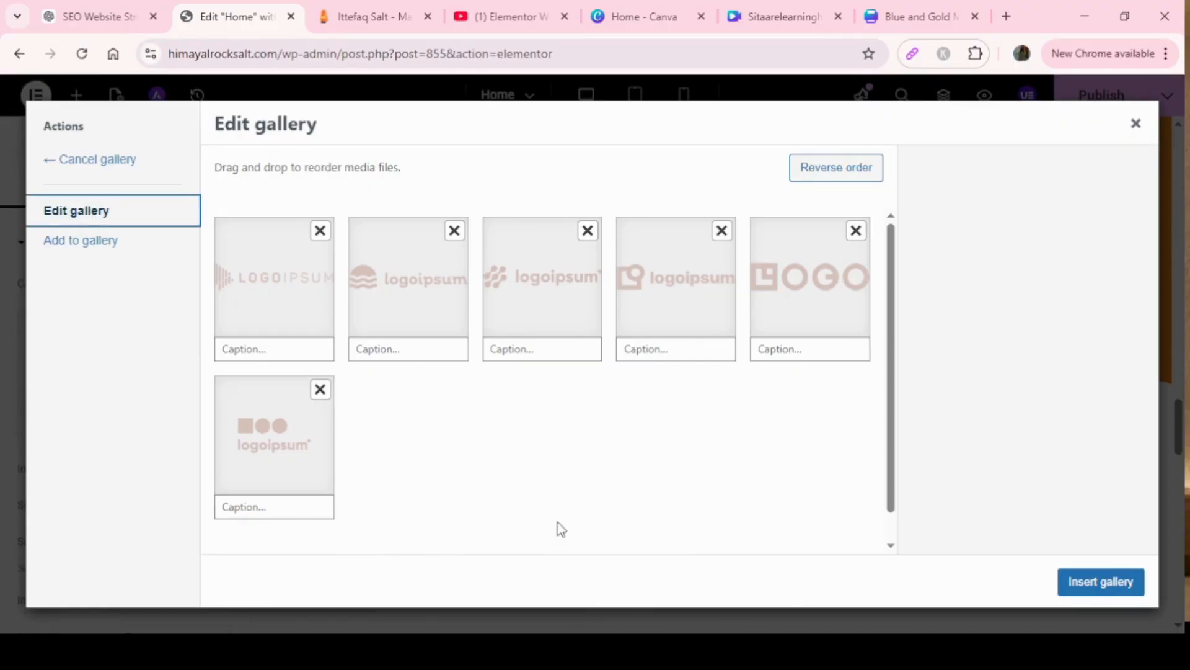
left_click(320, 230)
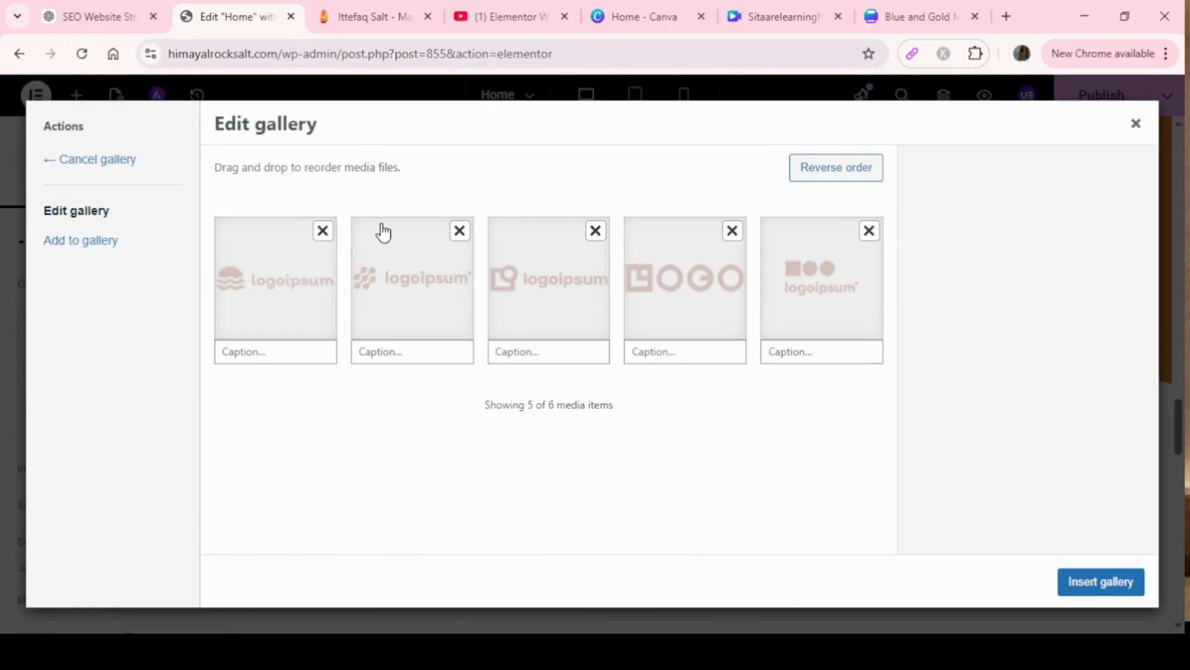
left_click(459, 230)
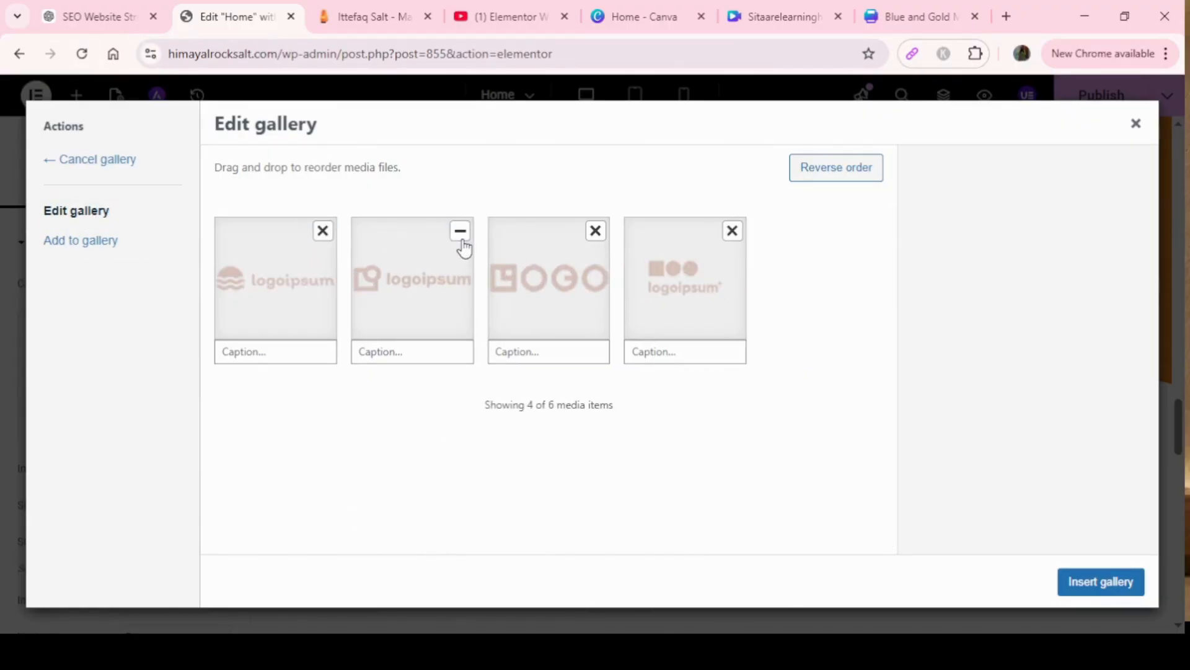
left_click(594, 231)
left_click(595, 230)
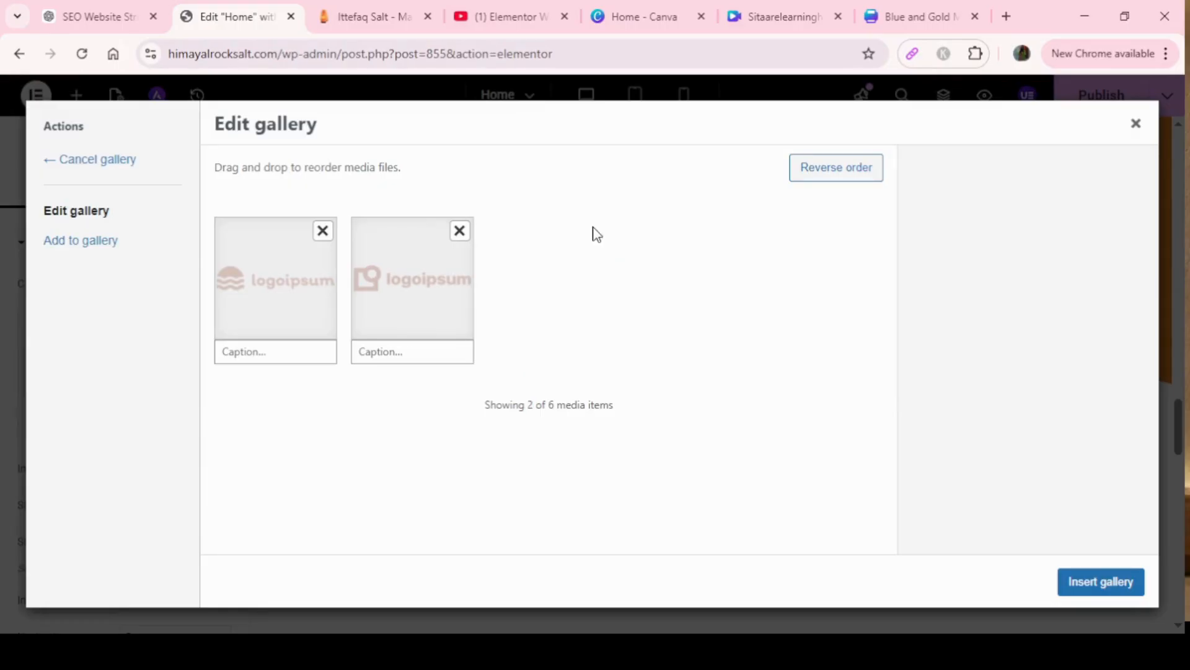
left_click(459, 231)
left_click(323, 230)
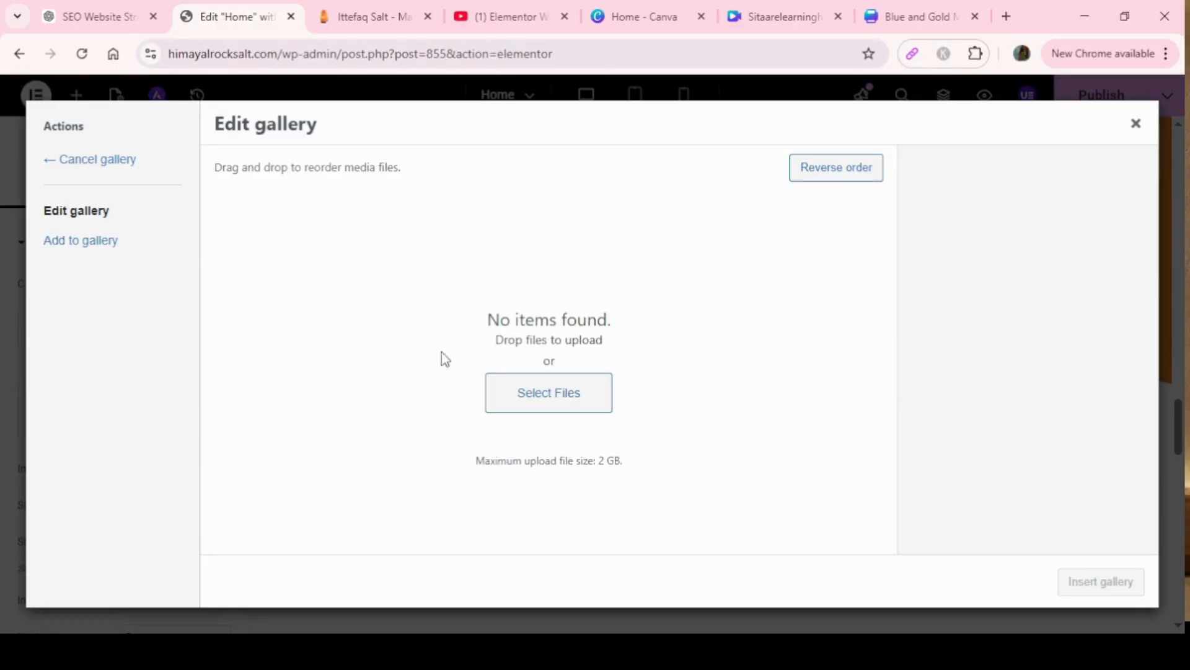
Upload the Himalayan Rock Salt logo and insert it as the carousel's only gallery image.
left_click(550, 394)
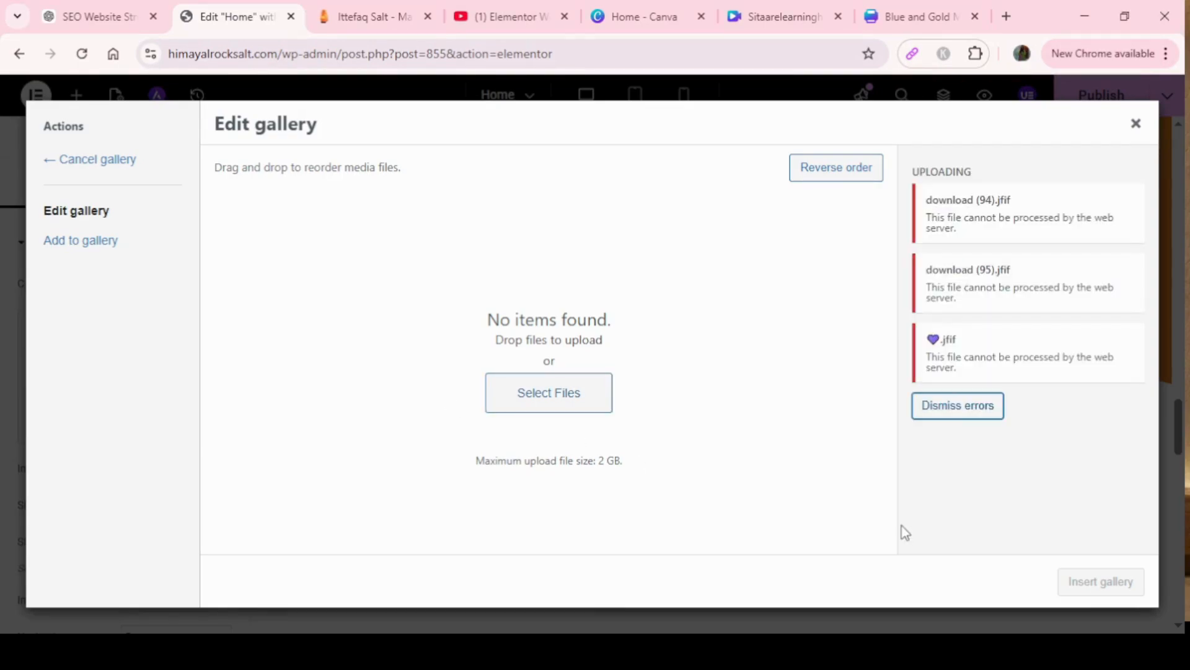
left_click(954, 407)
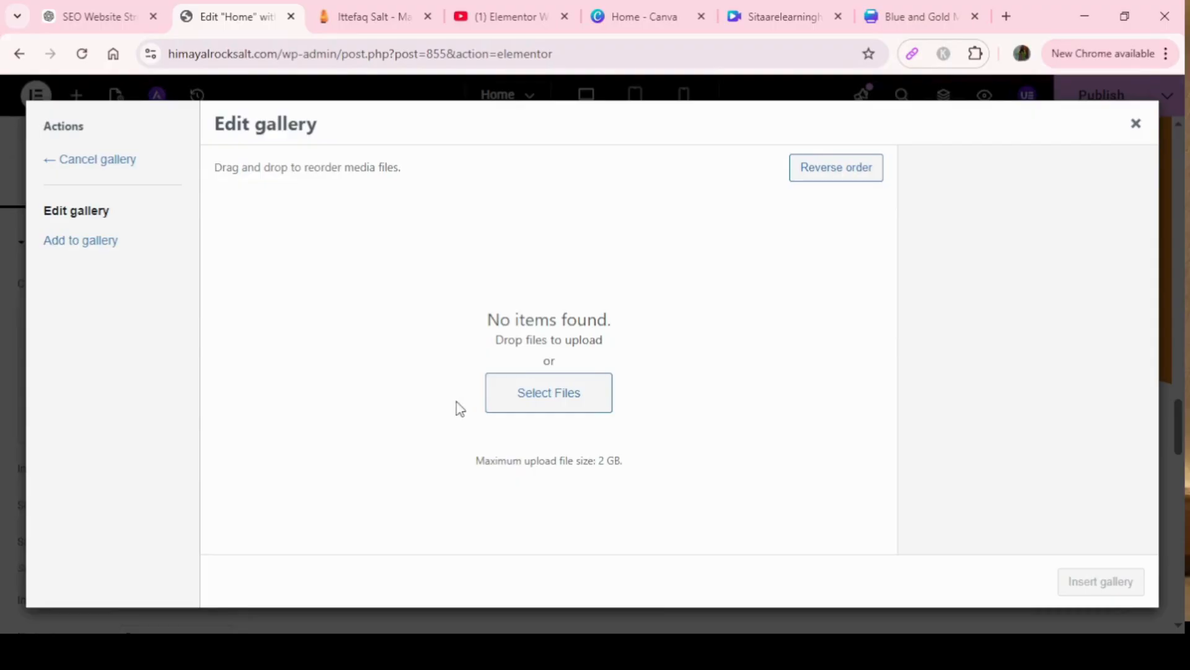
left_click(564, 405)
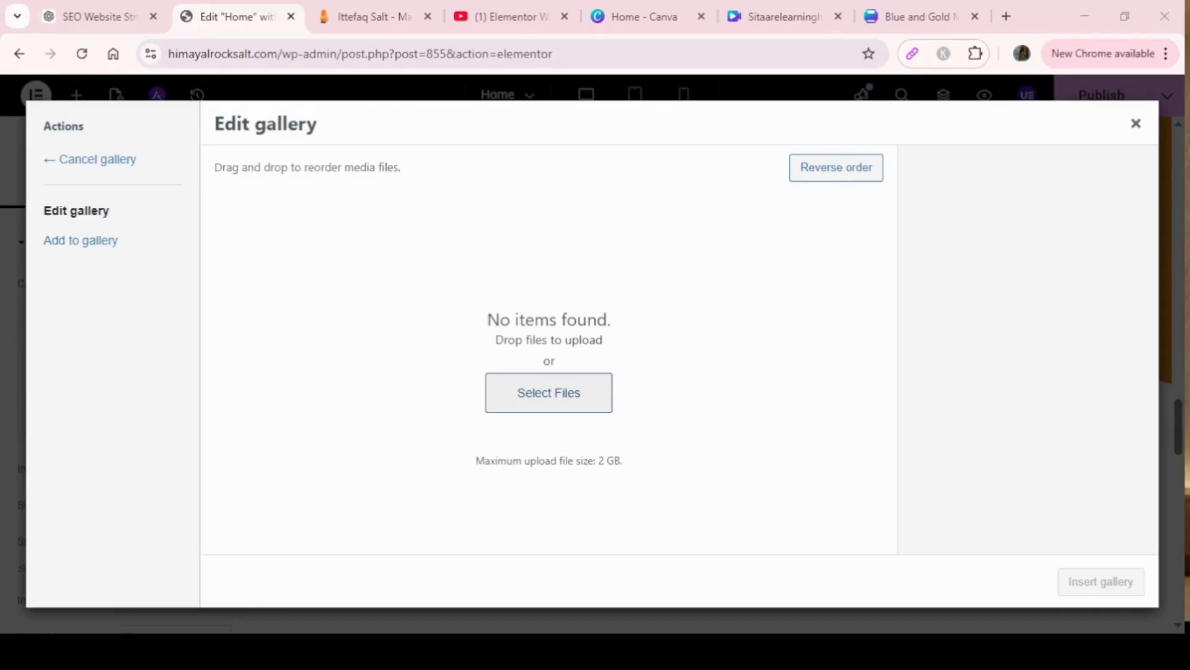
left_click(438, 397)
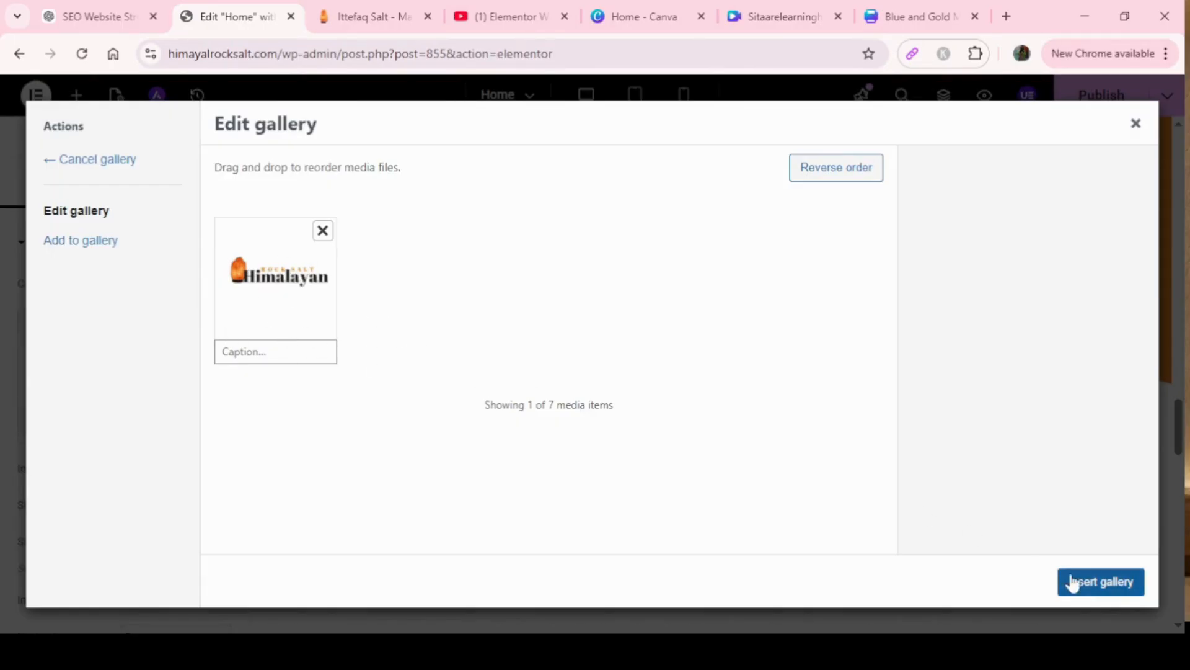
left_click(1090, 585)
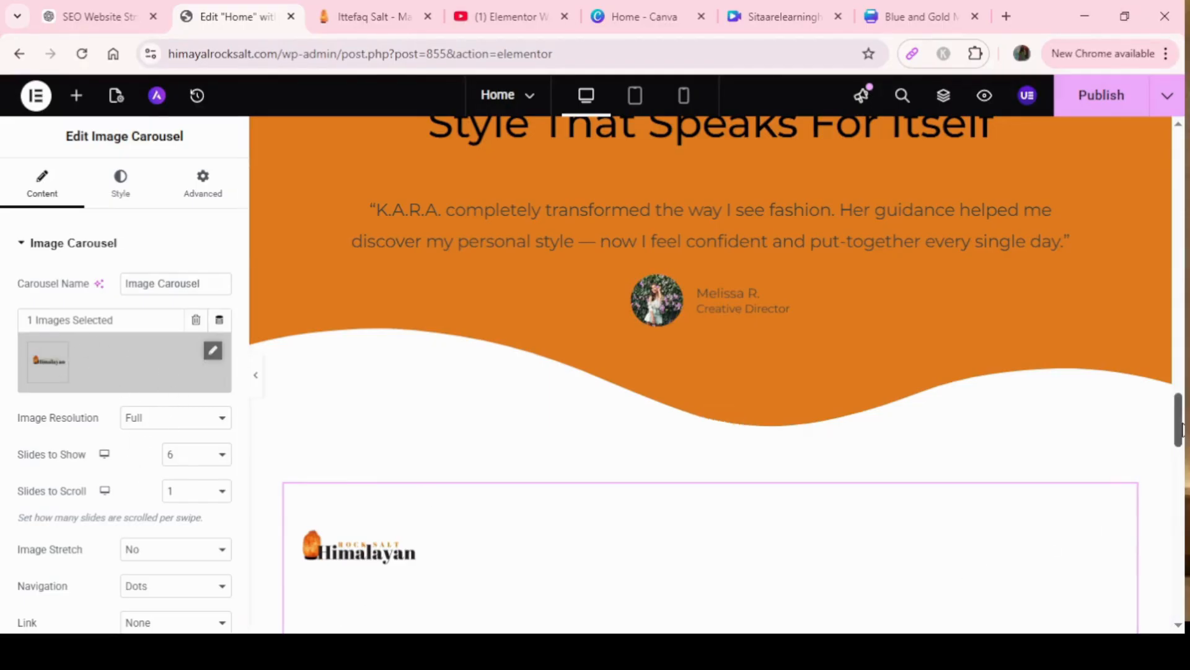
Set the carousel's image resolution to Large - 1024 x 1024 and its slides to show to 3.
scroll(1181, 427, "down", 3)
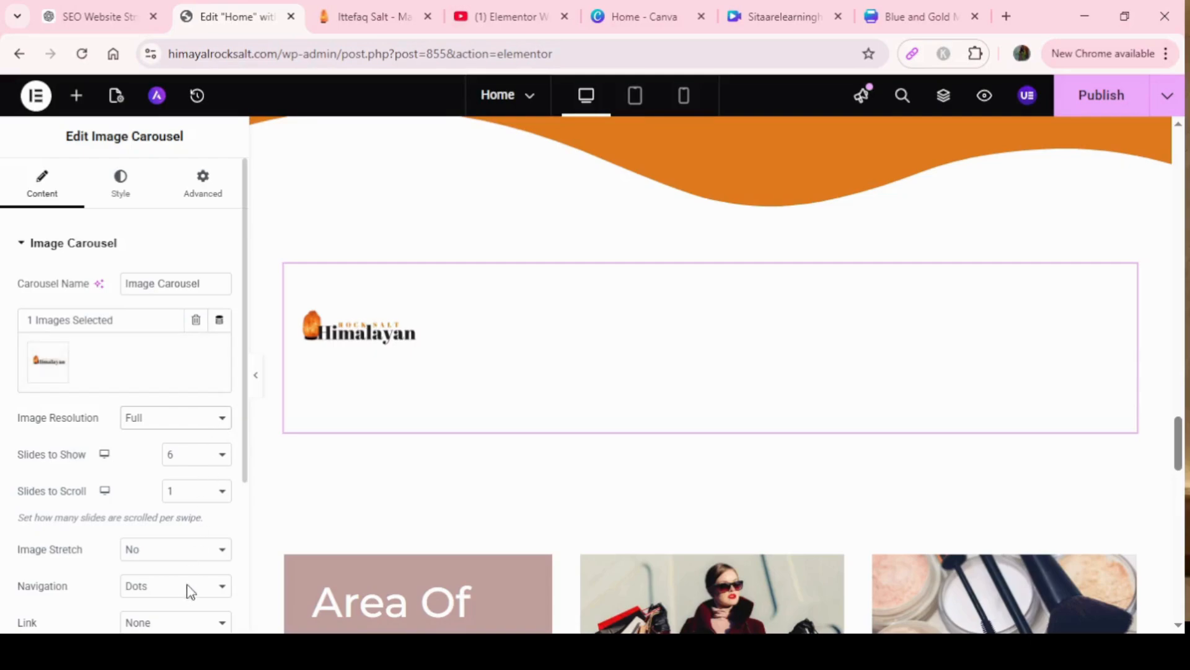
left_click(208, 484)
key("Down")
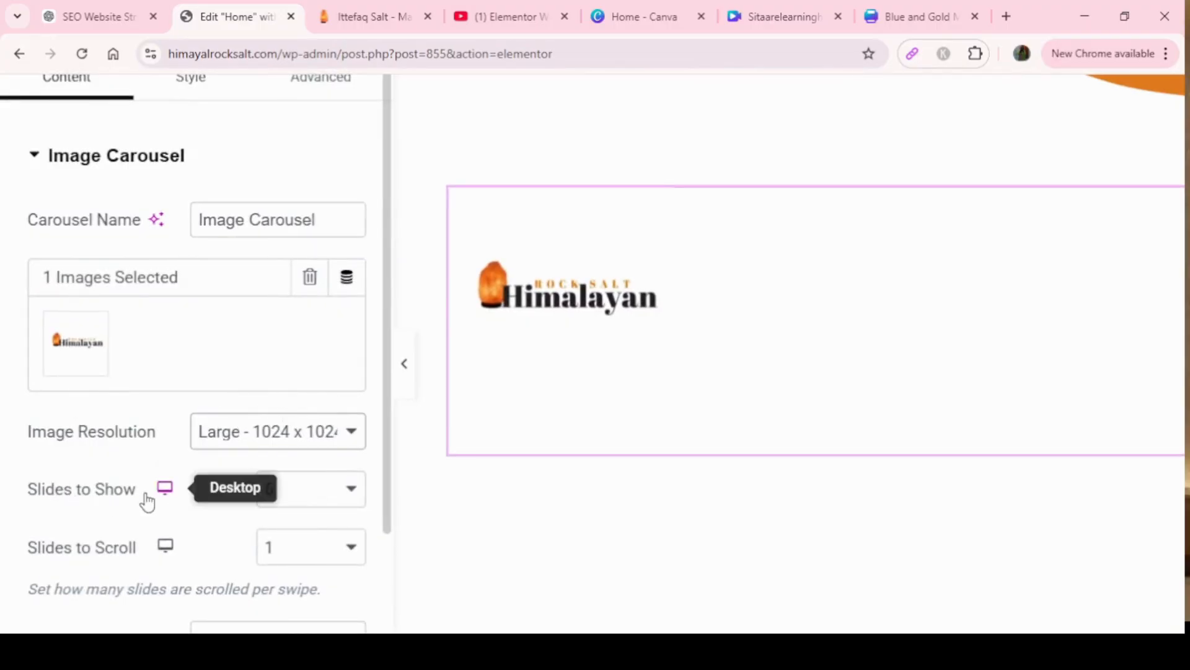
left_click(350, 491)
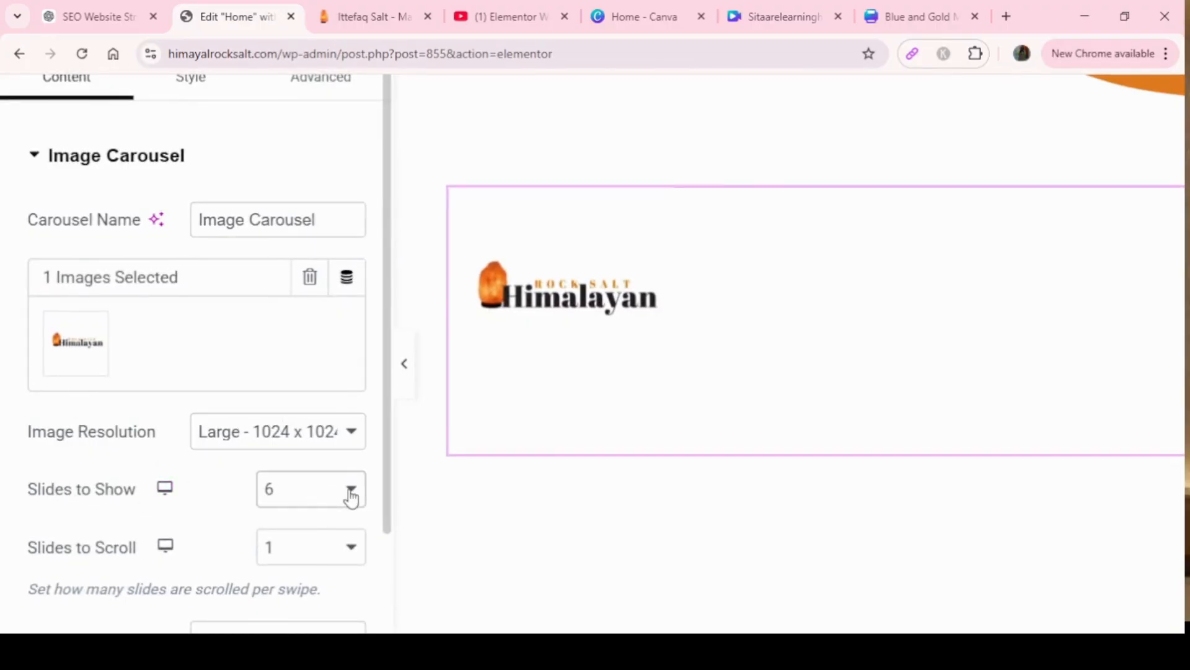
left_click(308, 286)
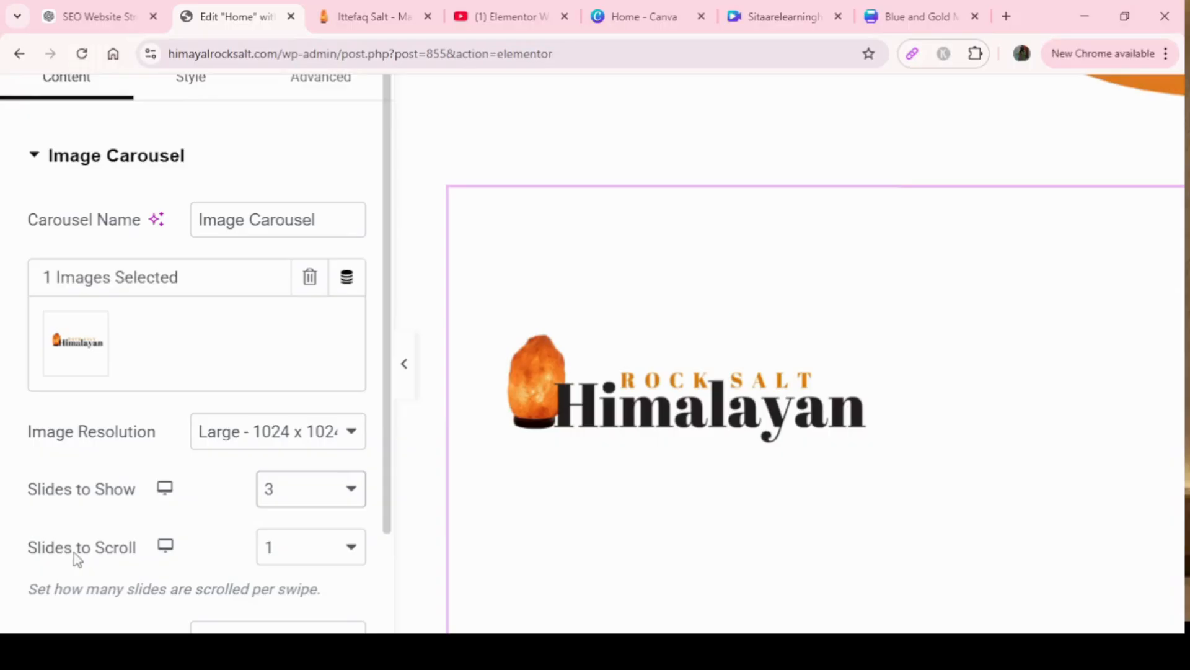
left_click(348, 561)
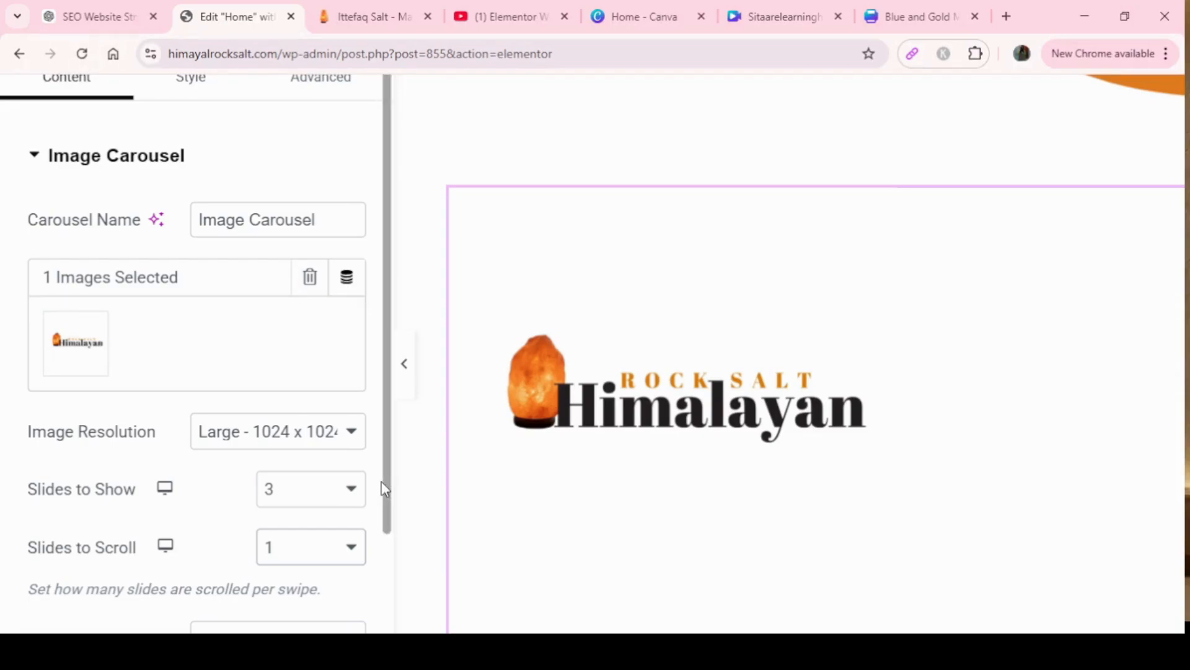
left_click_drag(384, 490, 396, 668)
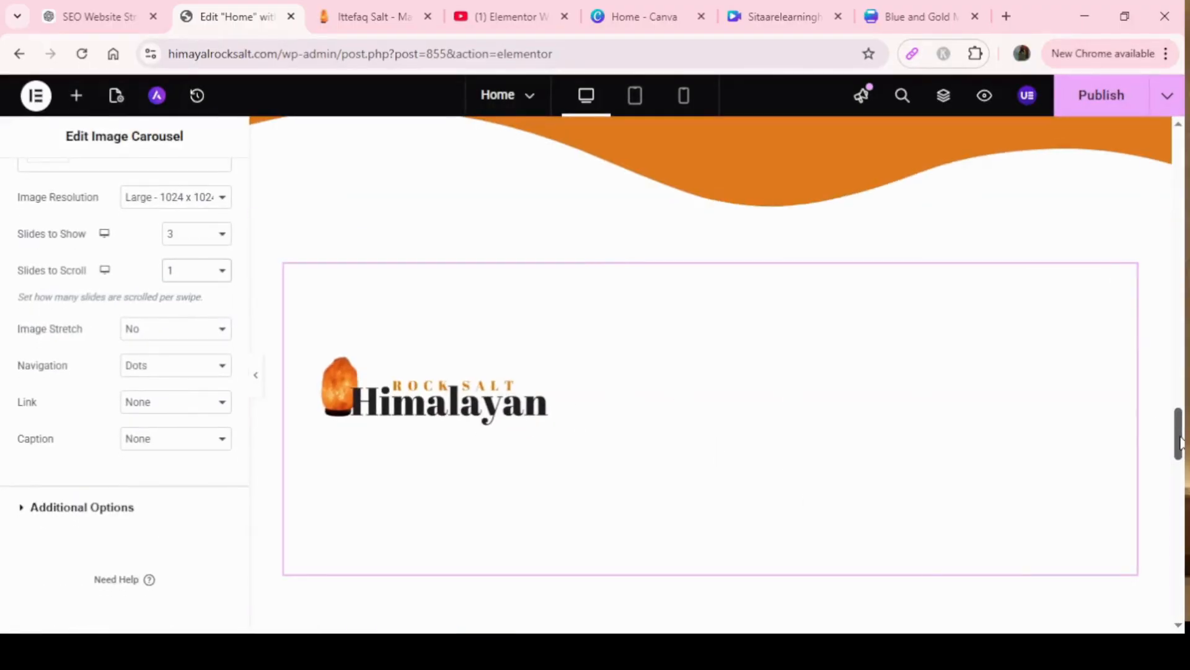
Delete the section holding the Himalayan logo carousel below the orange wave section.
left_click_drag(1182, 443, 1185, 413)
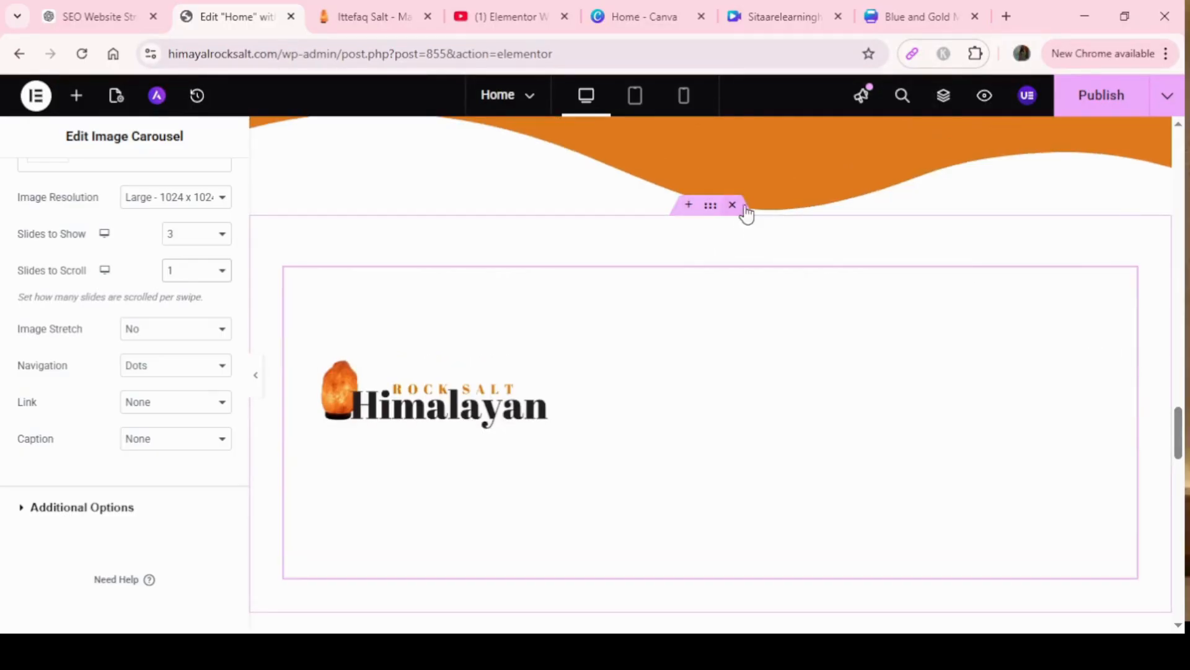
key("ctrl+p")
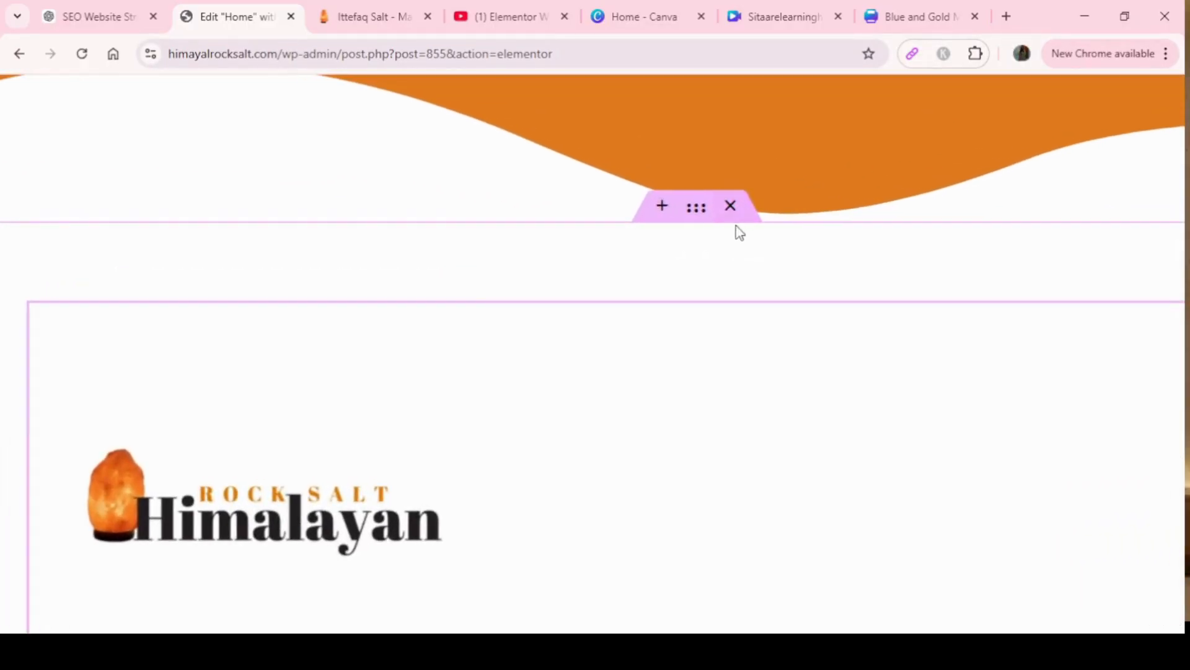
left_click(730, 206)
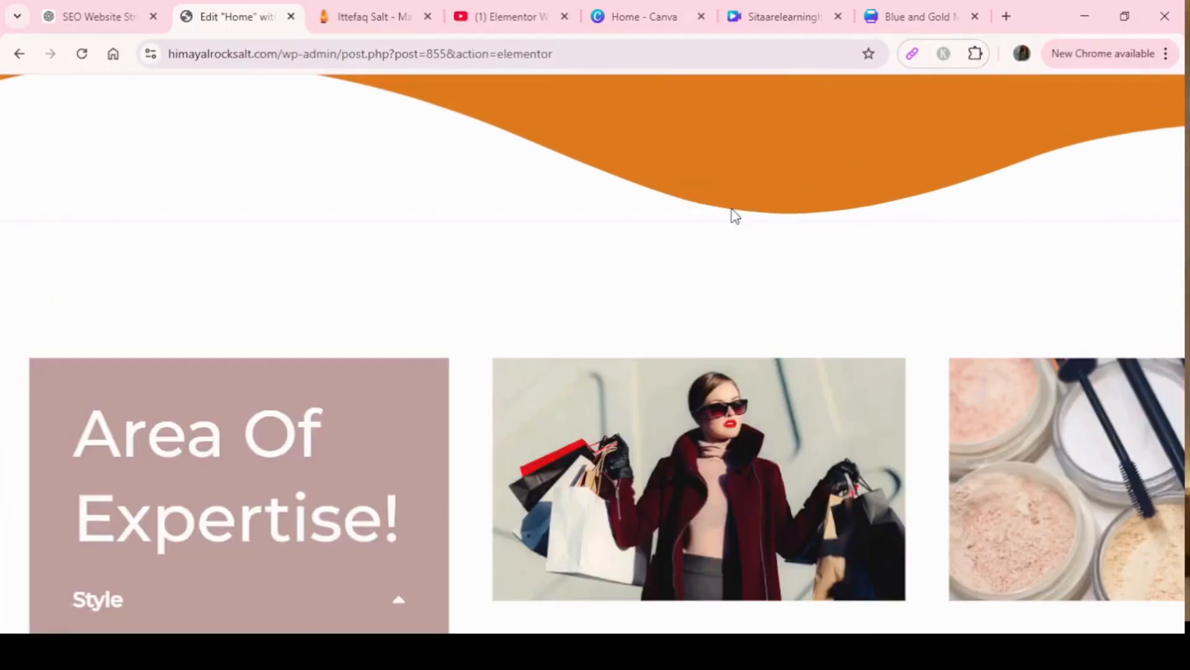
key("ctrl+p")
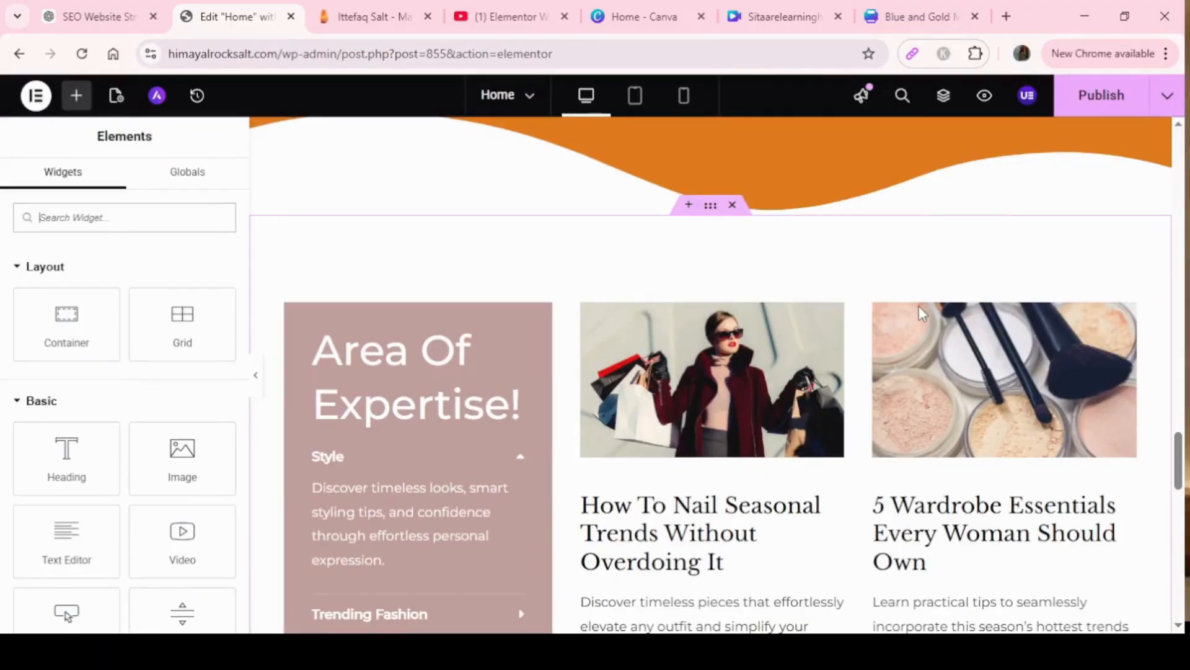
mouse_move(1178, 471)
left_mouse_down()
mouse_move(1178, 586)
mouse_move(1176, 489)
left_mouse_up()
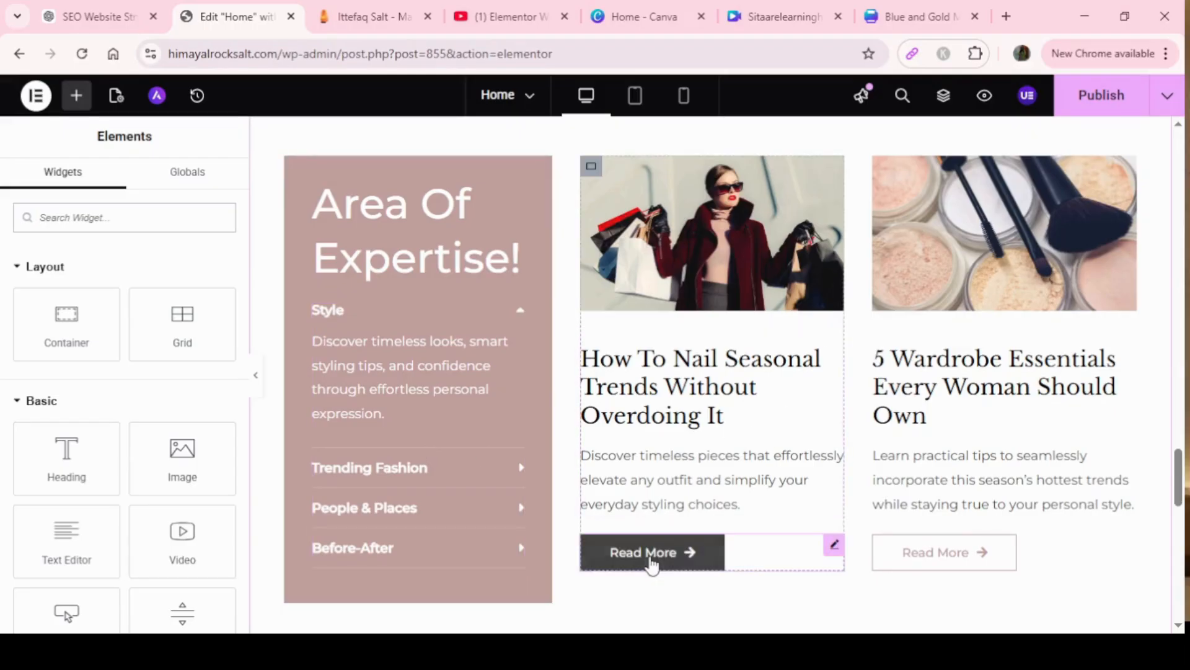
left_click(702, 565)
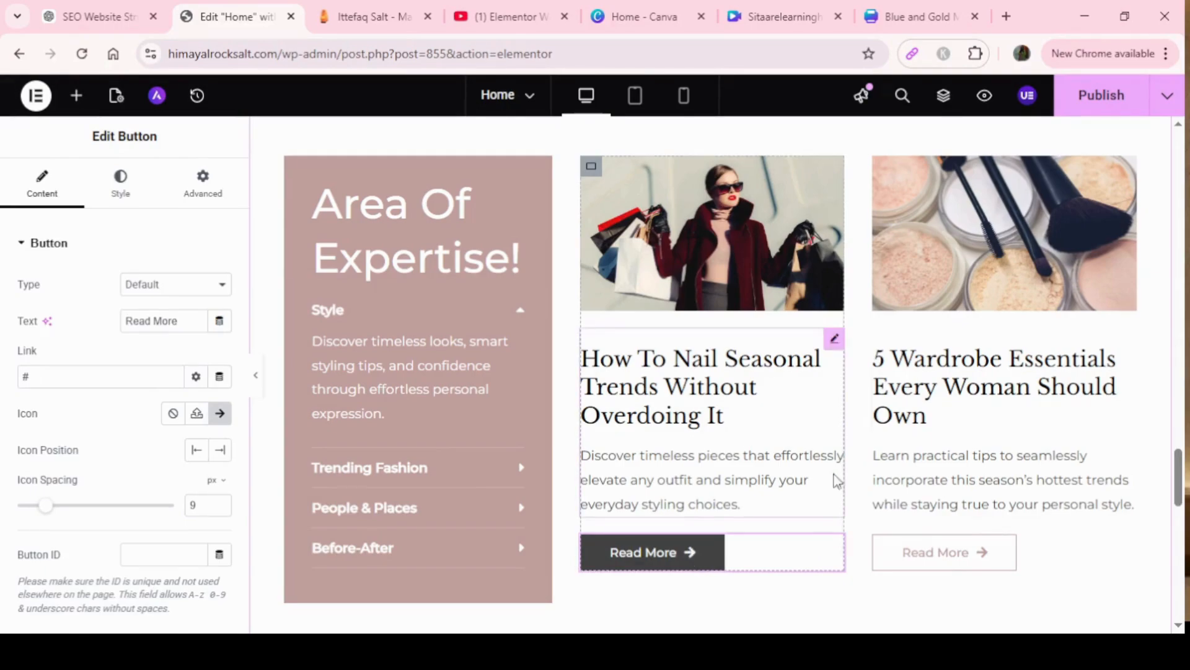
left_click(957, 553)
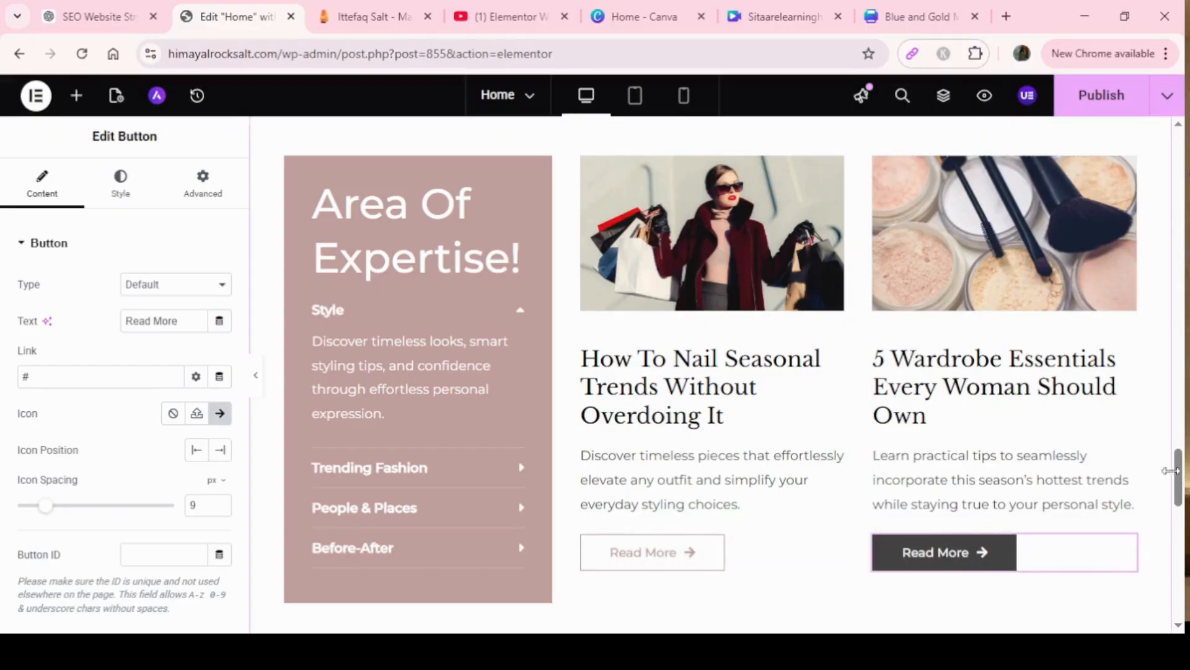
scroll(928, 297, "up", 1)
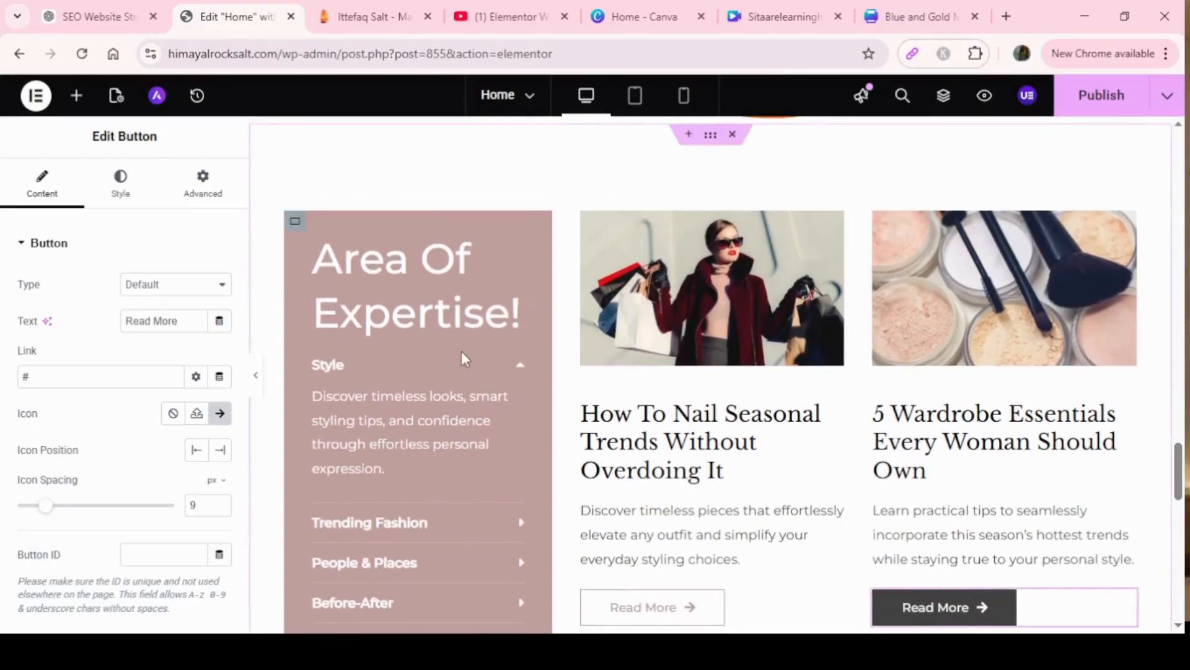
Shorten the heading of the pink expertise box to "Area of Exp".
left_click(438, 322)
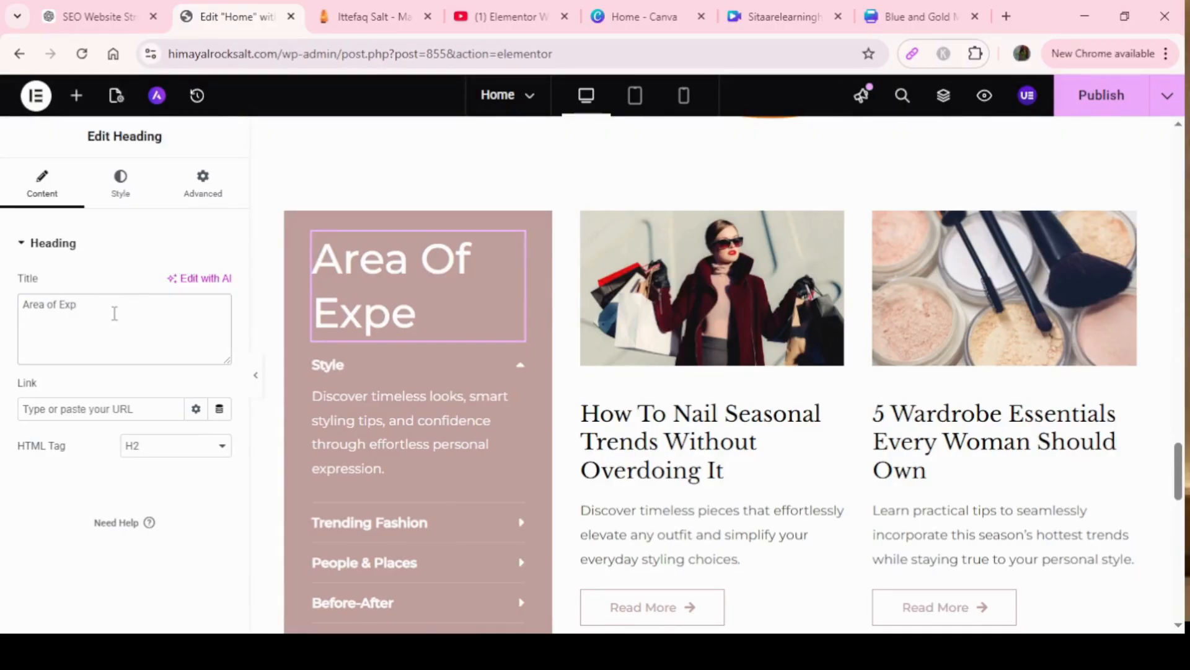
Retitle the "Style" item of the toggle list in the pink box as "lamp".
left_click(433, 403)
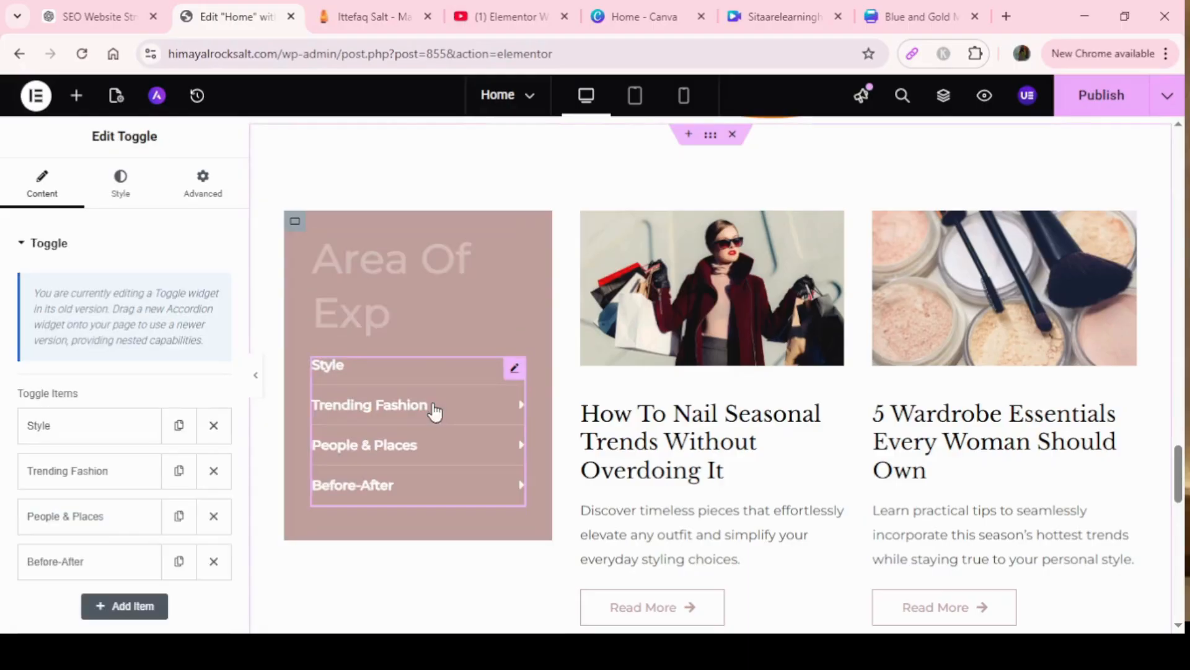
scroll(245, 391, "down", 1)
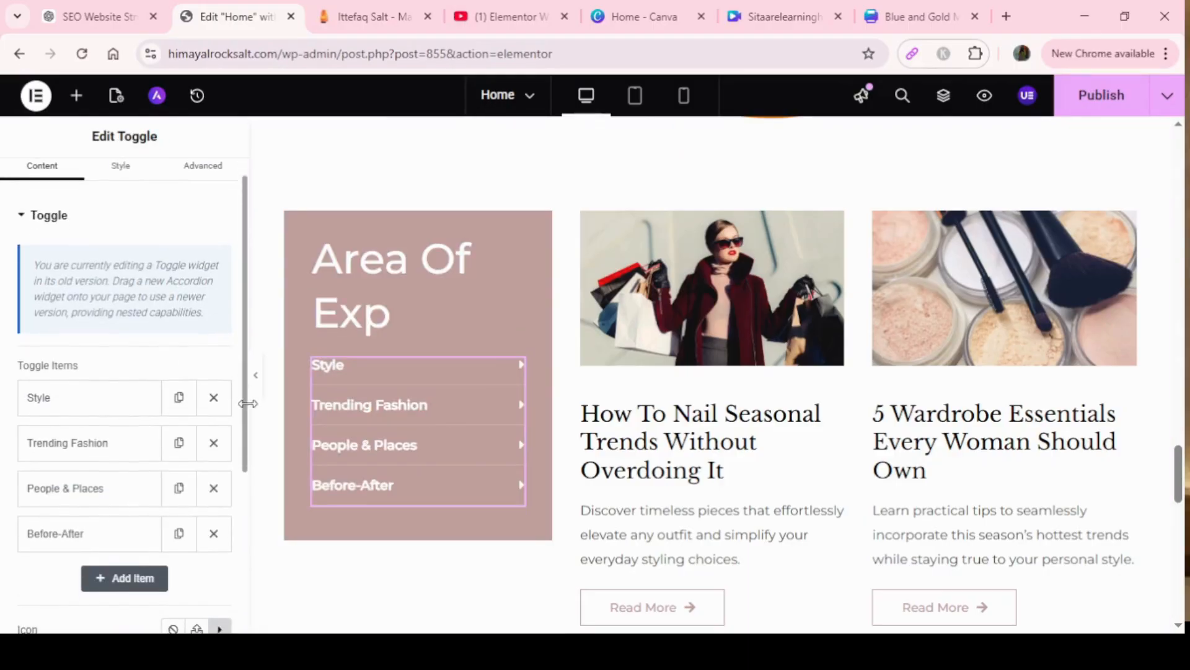
scroll(248, 382, "up", 1)
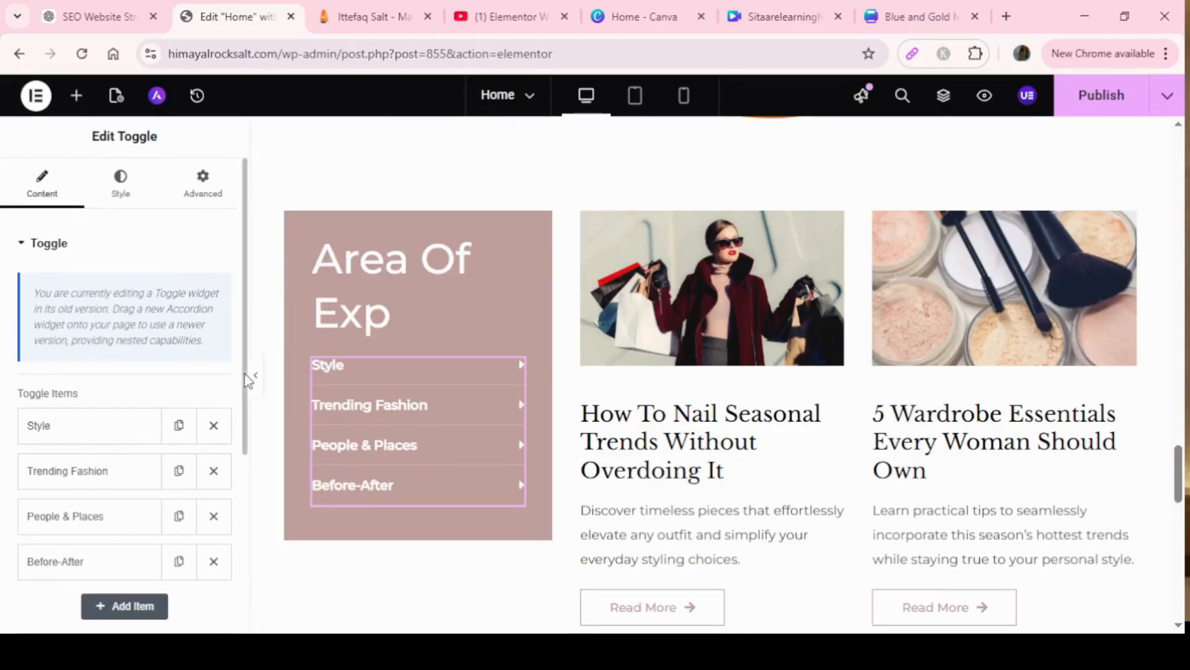
scroll(246, 393, "down", 2)
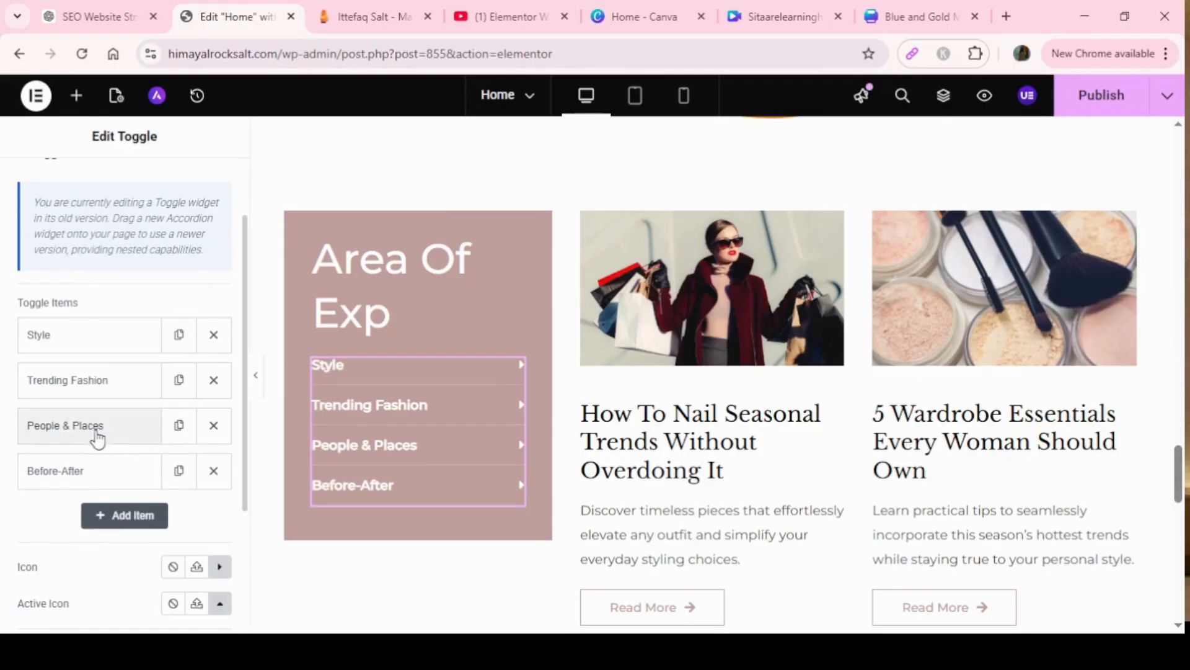
left_click(363, 371)
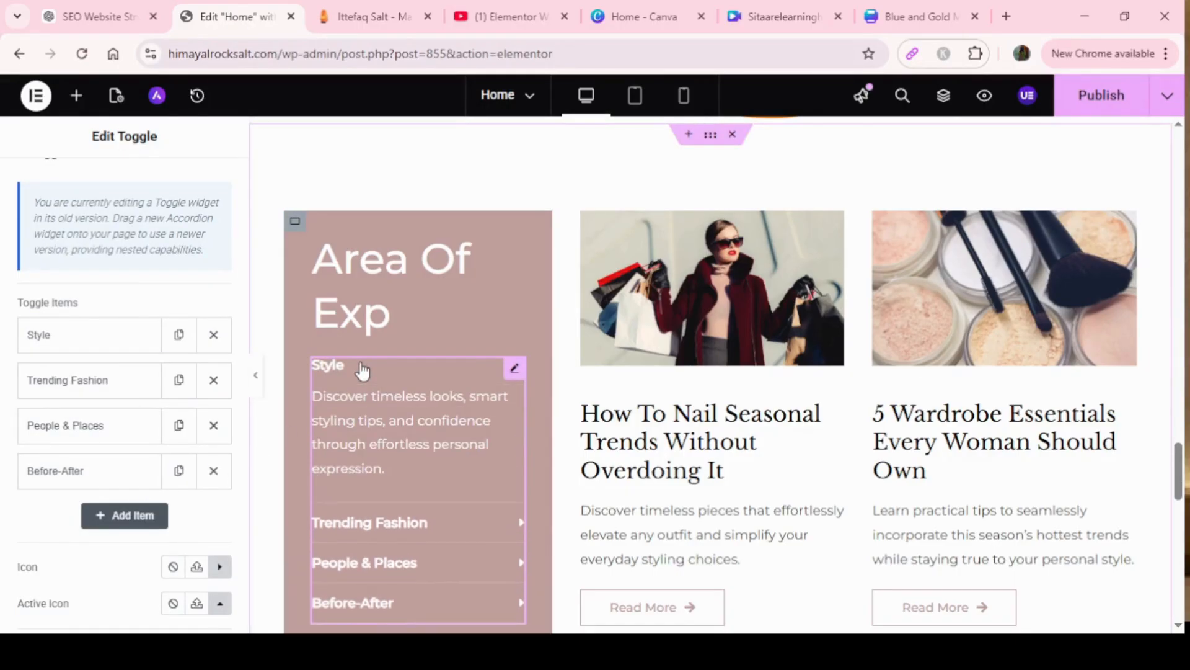
left_click(56, 346)
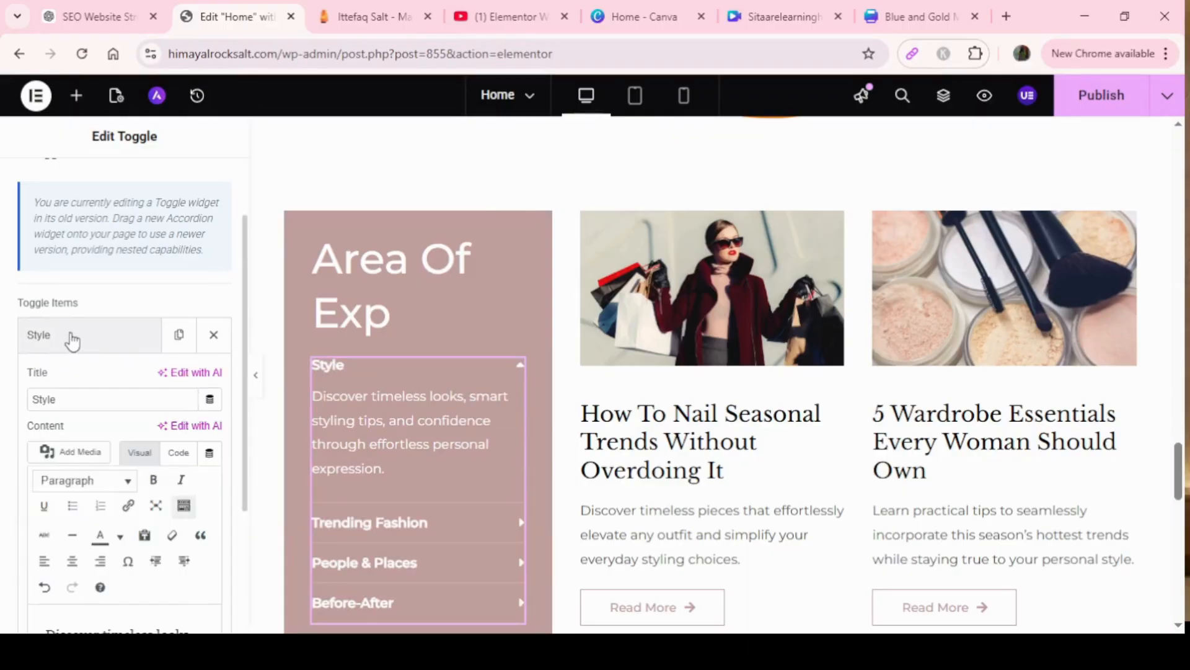
left_click(71, 337)
left_click(71, 337)
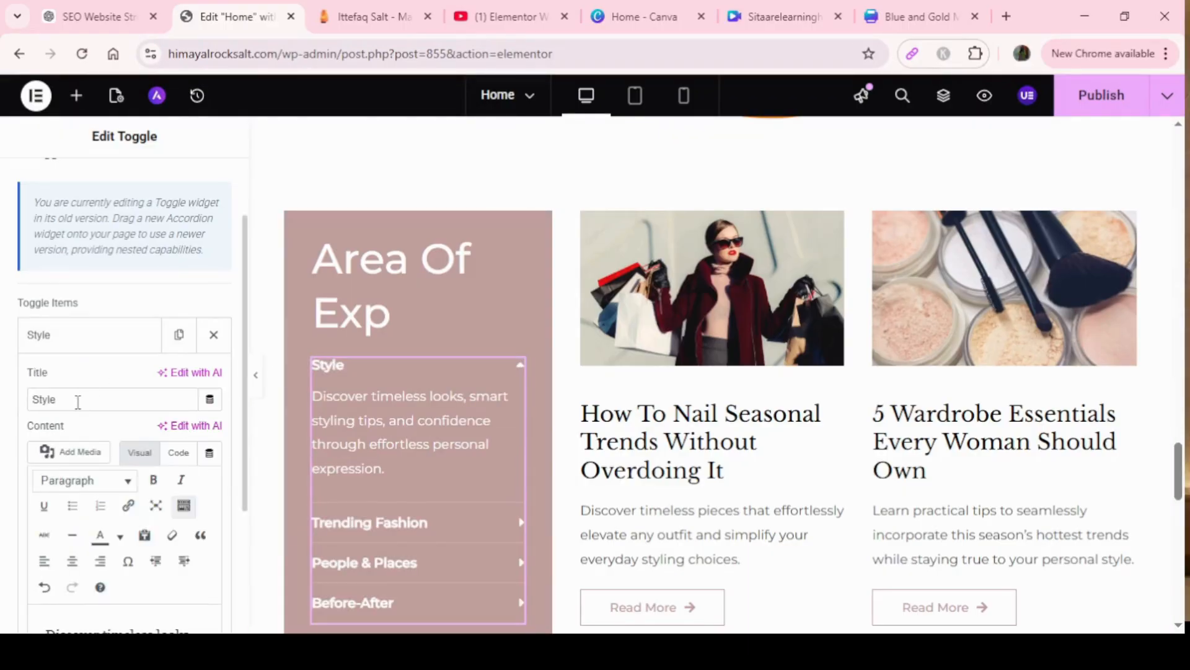
key("BackSpace")
key("BackSpace")
key("BackSpace")
key("BackSpace")
key("BackSpace")
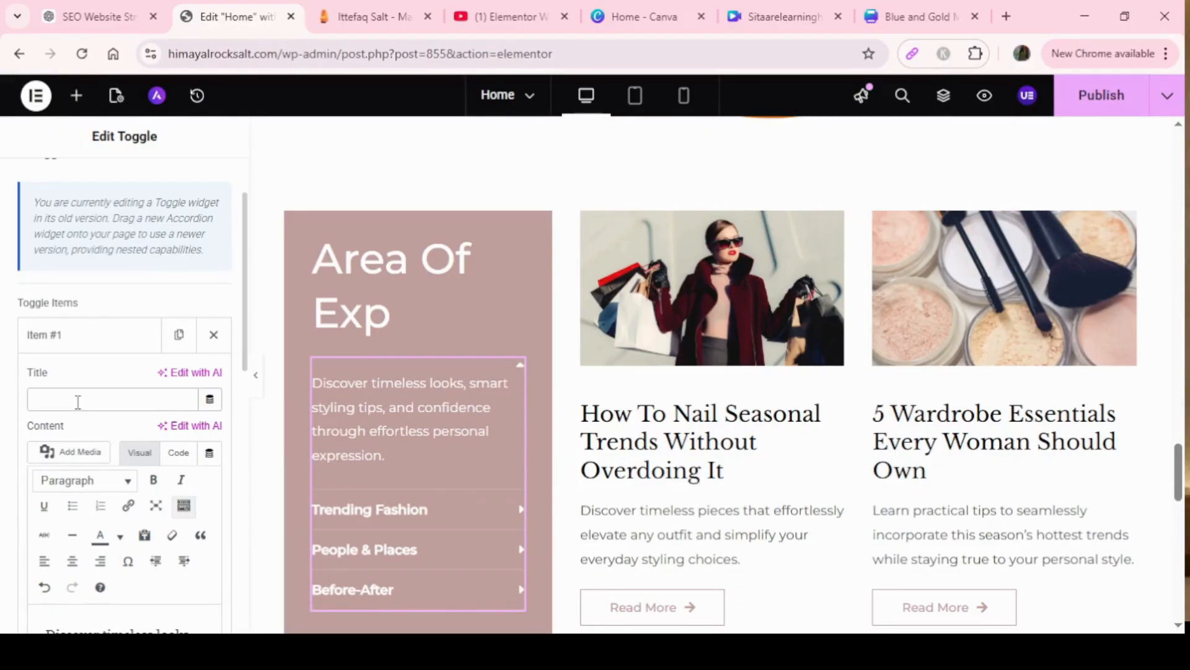
type("lamp")
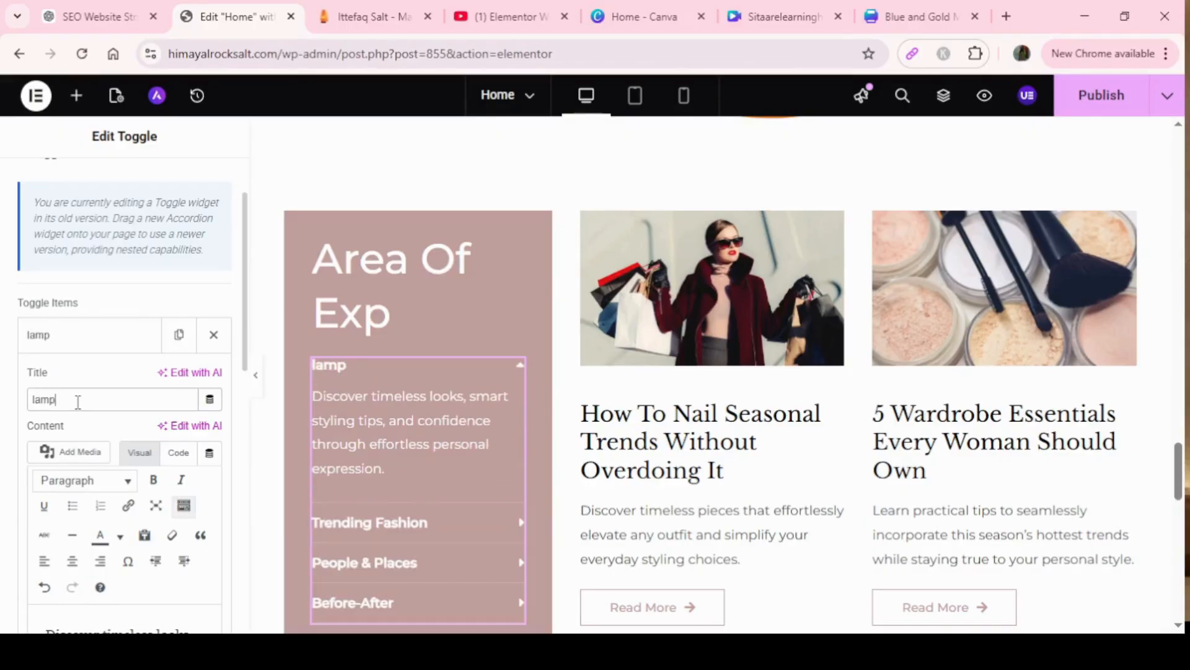
scroll(244, 362, "down", 2)
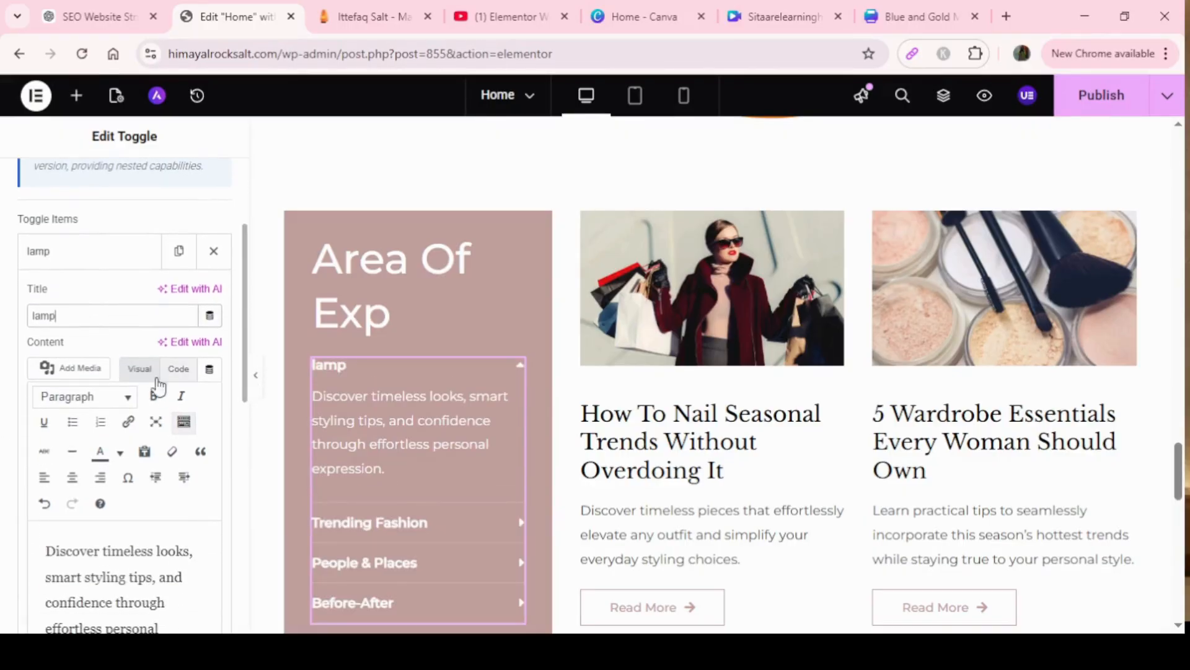
left_click(79, 369)
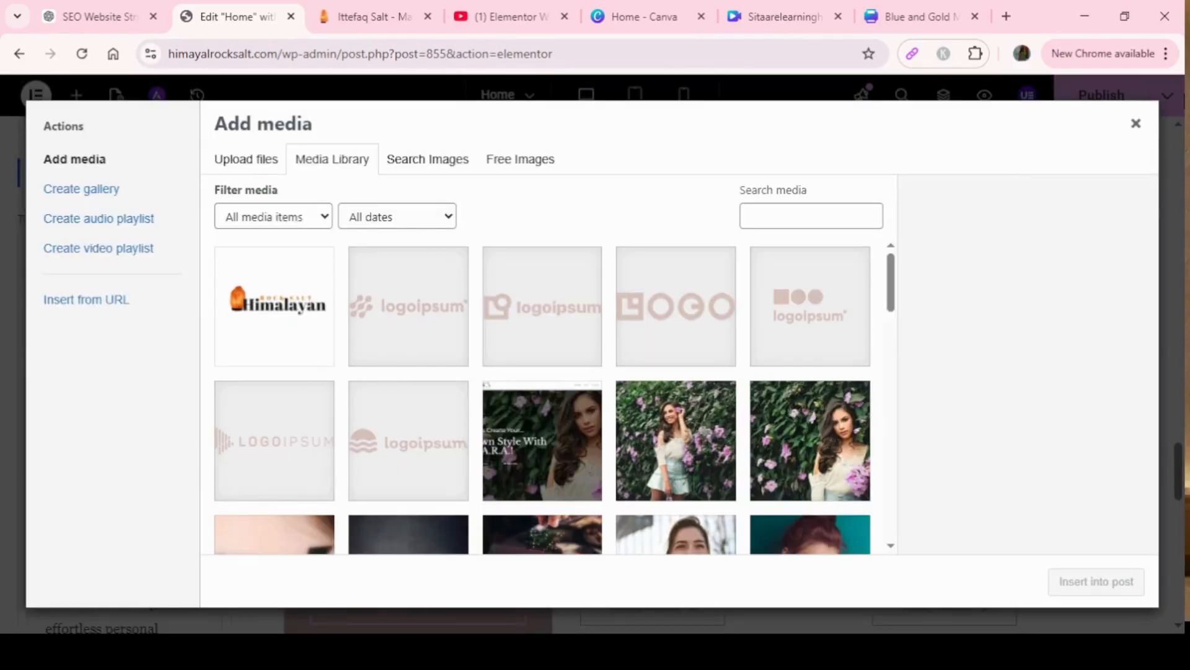
left_click(1135, 125)
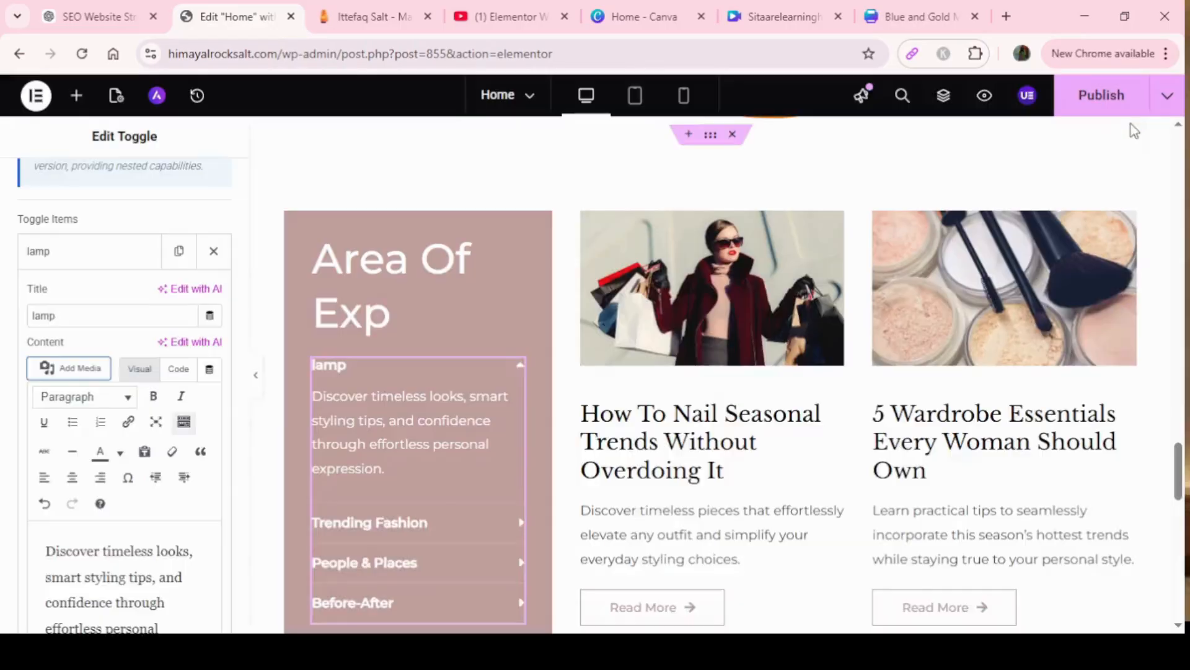
Format the lamp toggle item's description as Heading 6.
left_click(128, 398)
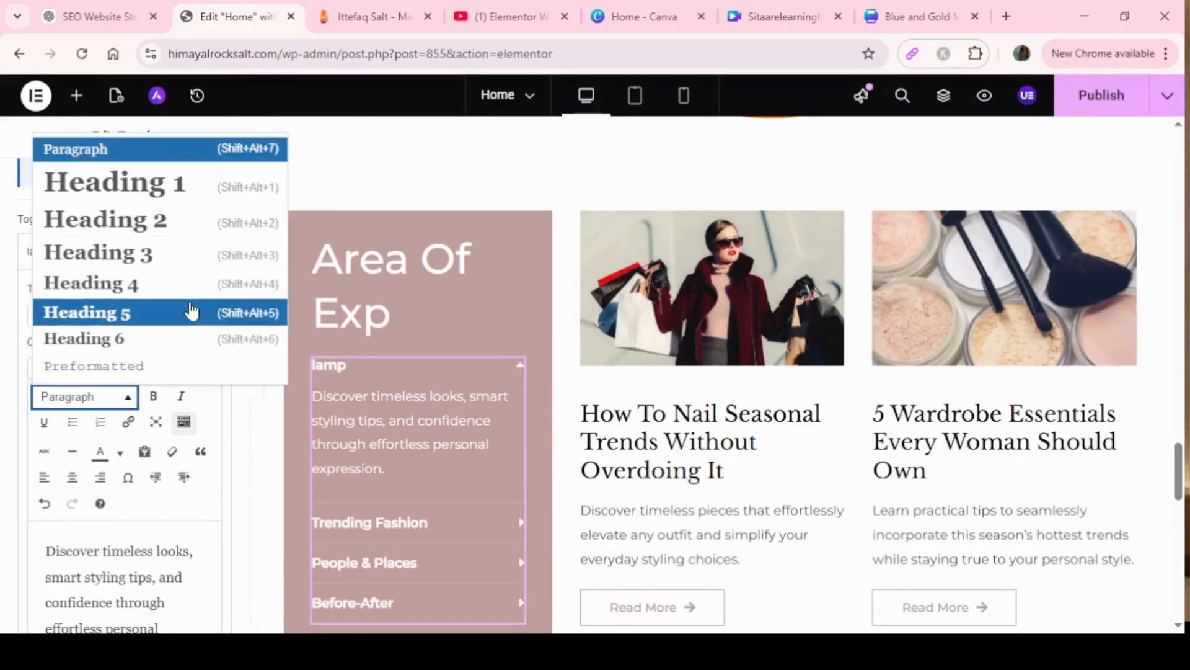
left_click(189, 340)
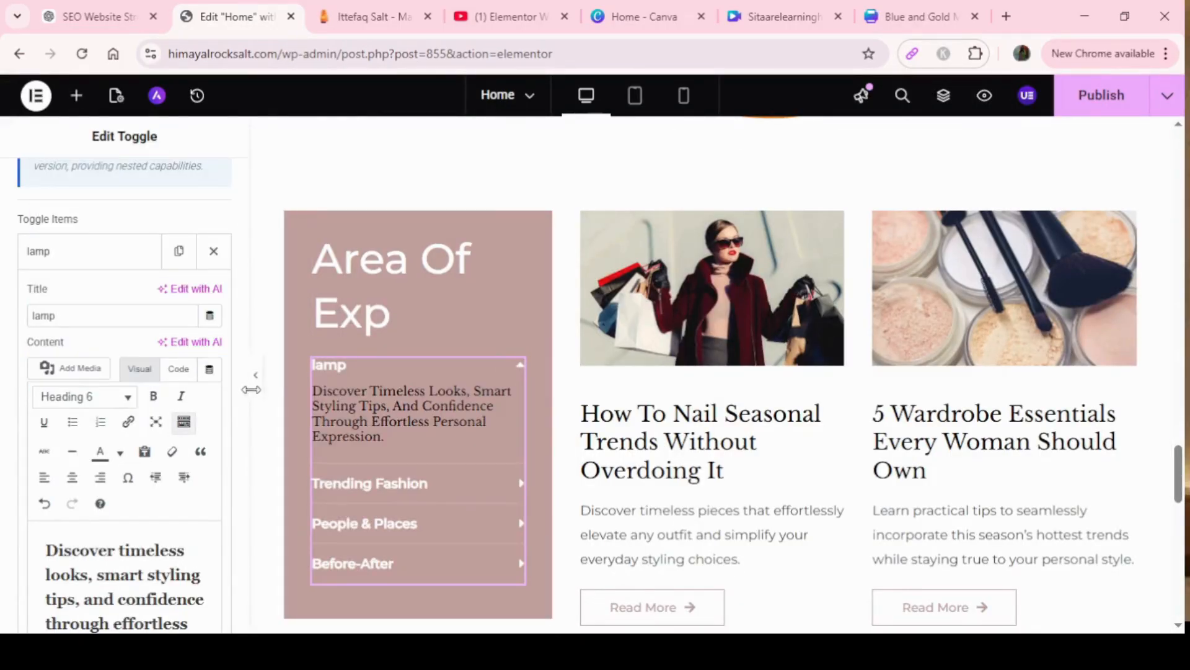
left_click_drag(247, 398, 244, 448)
left_click_drag(151, 532, 41, 412)
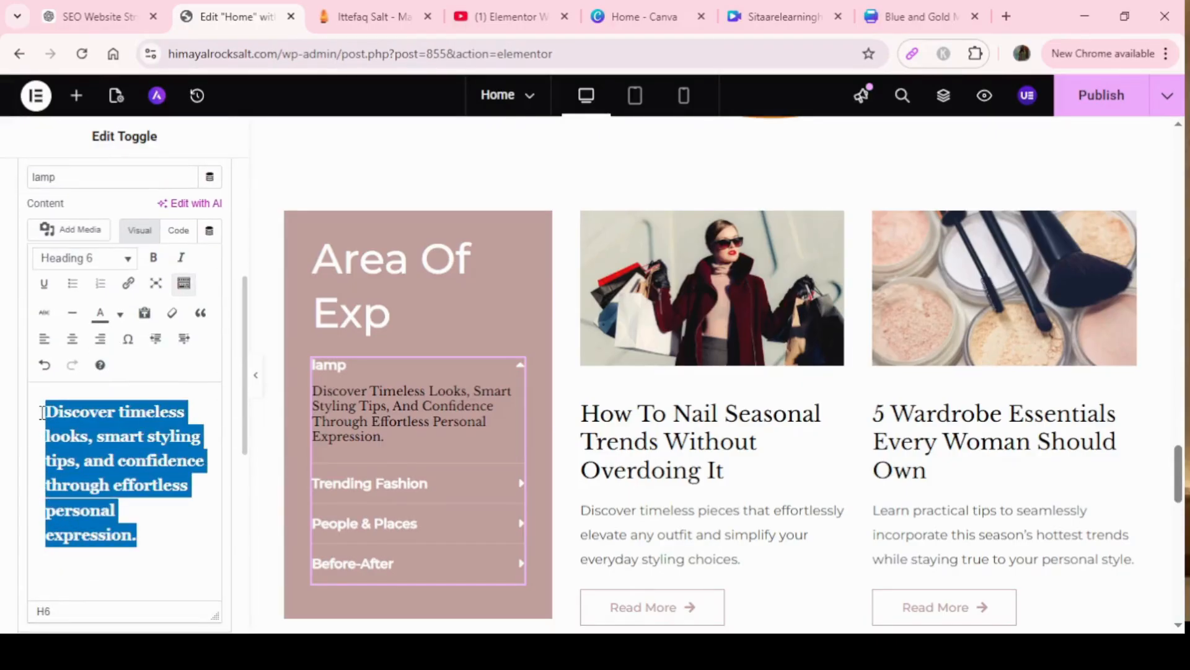
left_click(171, 503)
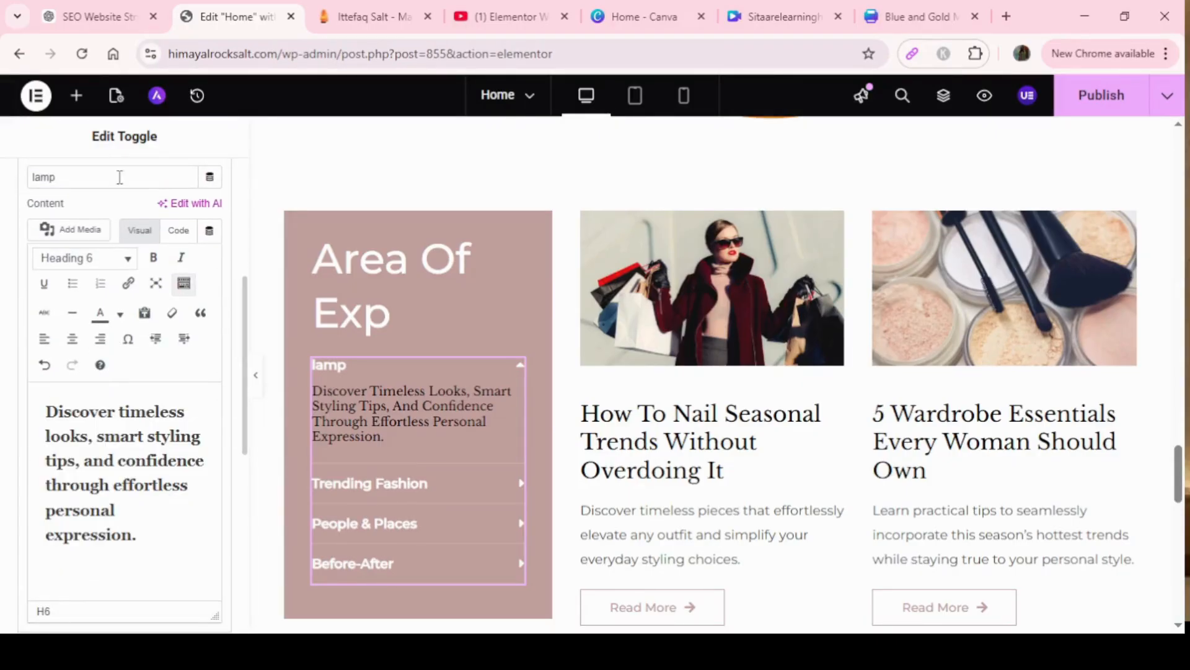
Copy the Natural Himalayan Salt Lamps title and its one-line description from the ChatGPT tab and replace the lamp item's description with them.
left_click(81, 16)
left_click_drag(398, 274, 730, 296)
key("ctrl+c")
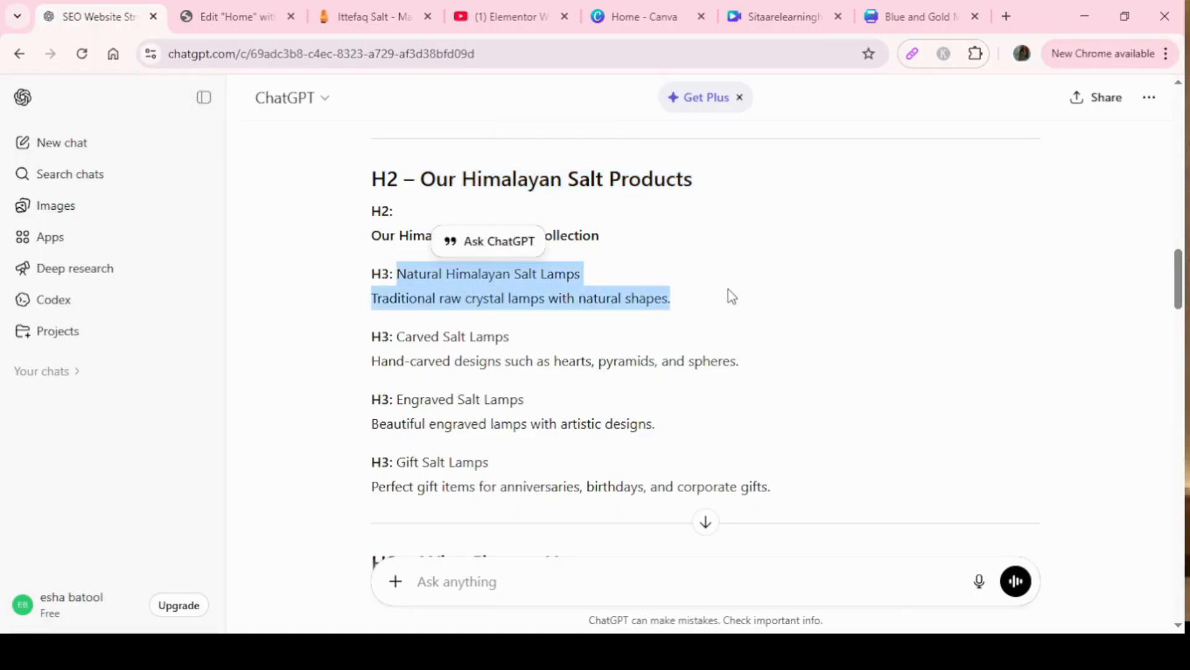
left_click(263, 17)
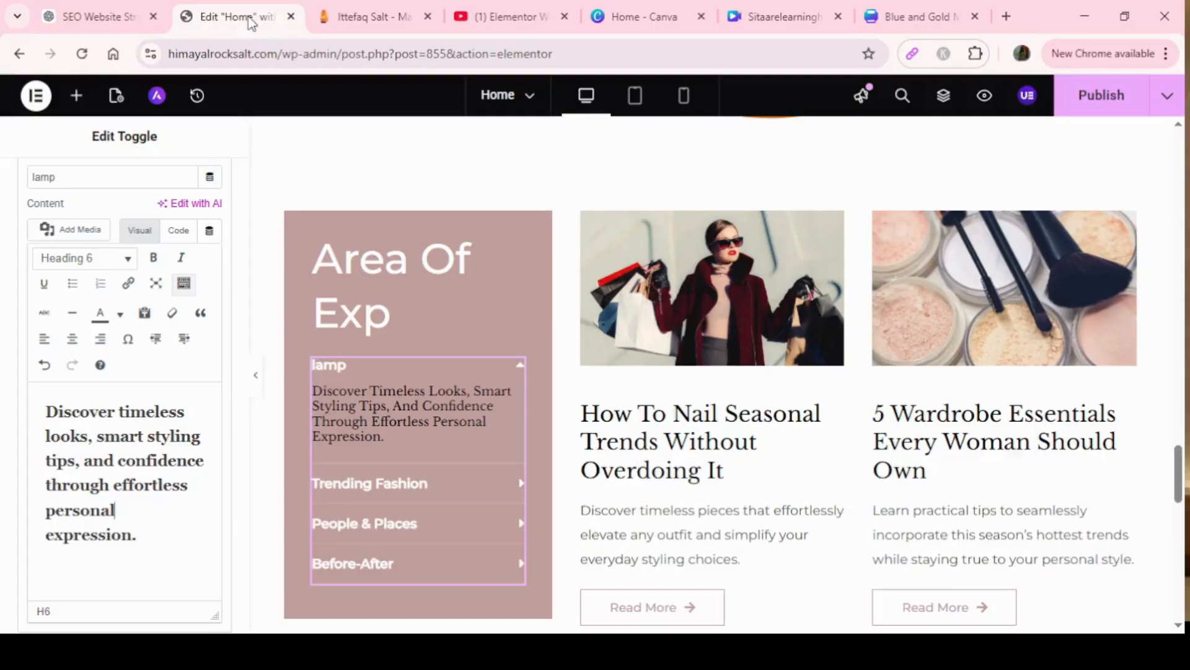
left_click_drag(145, 527, 38, 402)
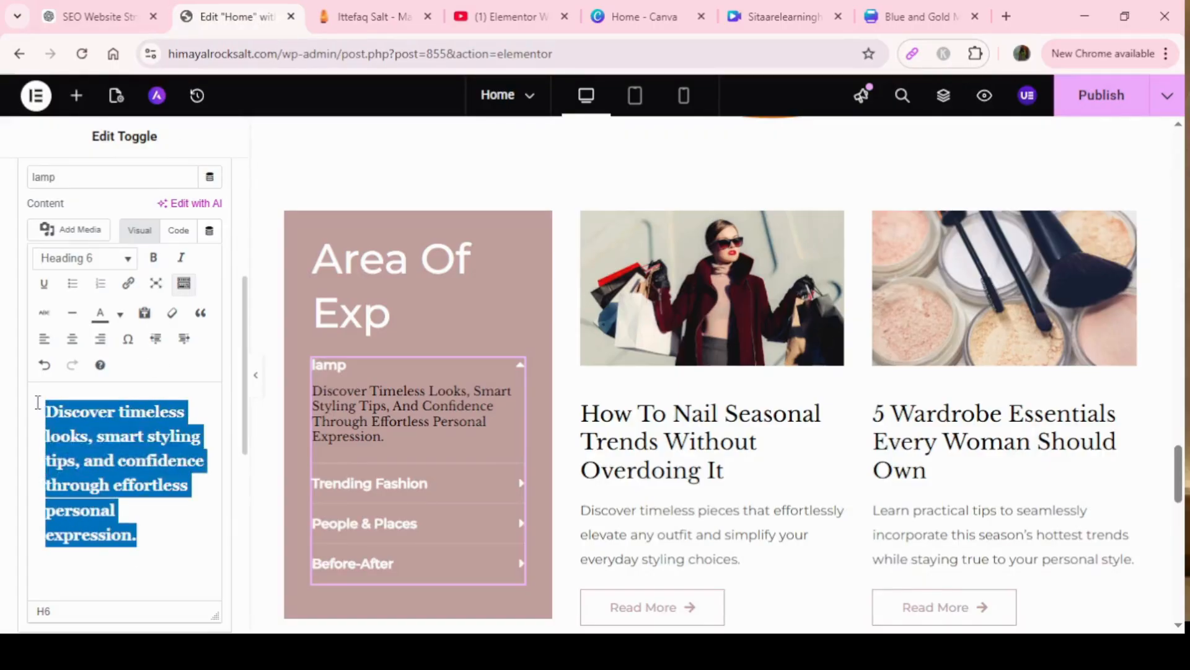
key("ctrl+v")
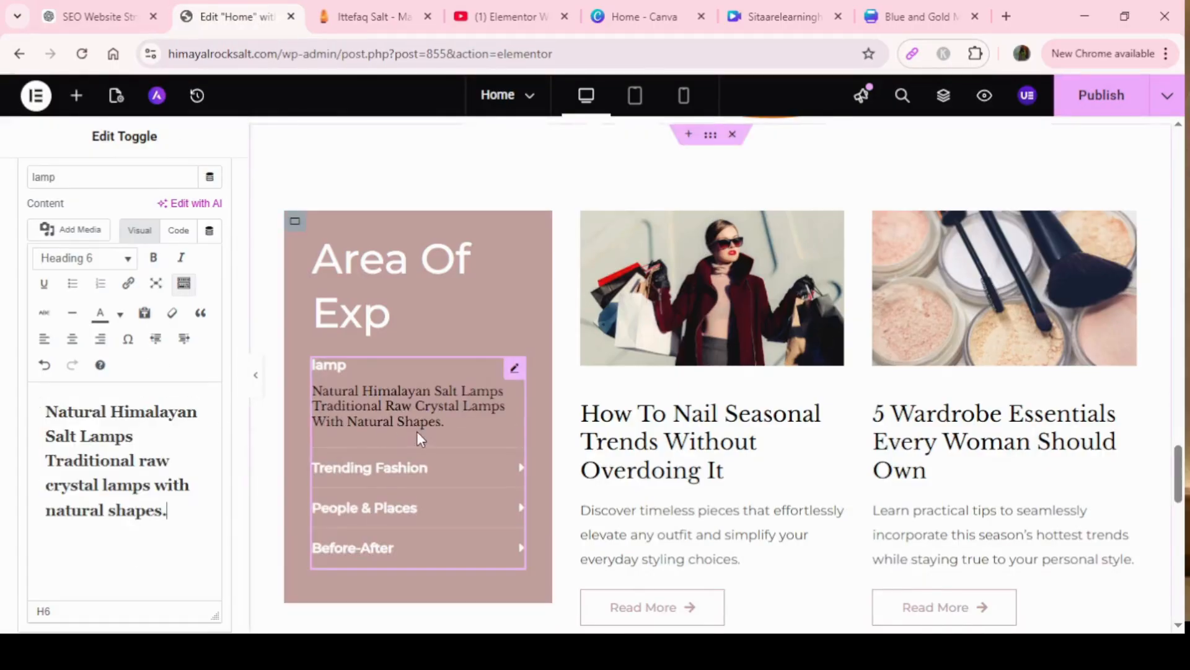
left_click(360, 475)
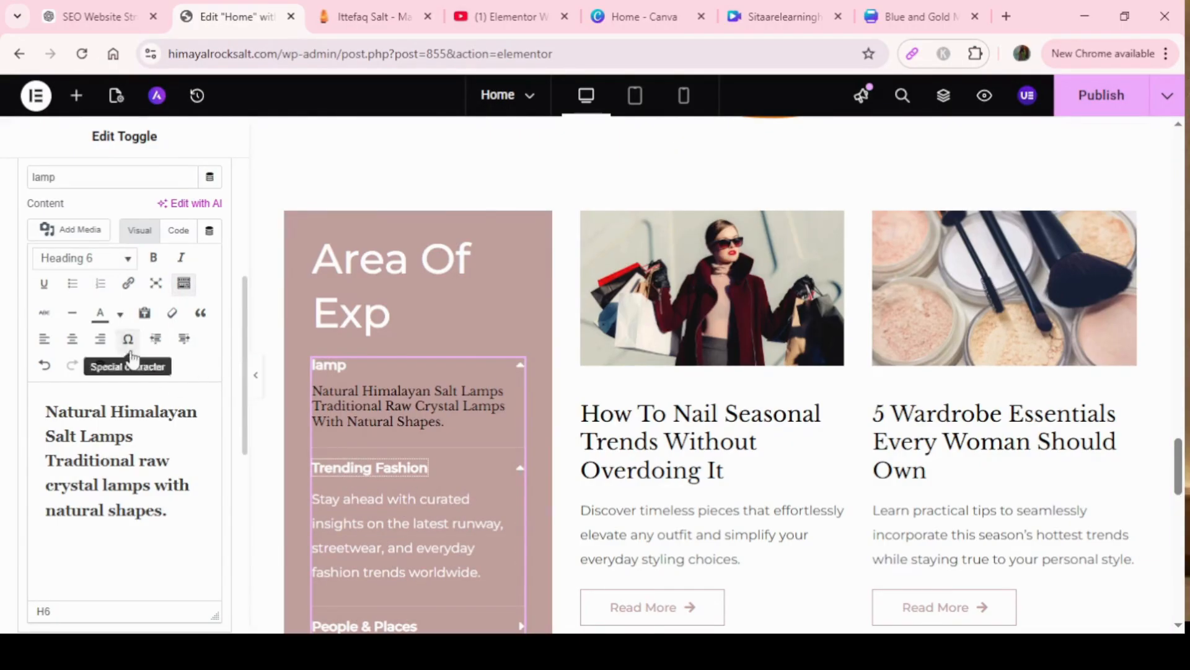
scroll(244, 383, "down", 5)
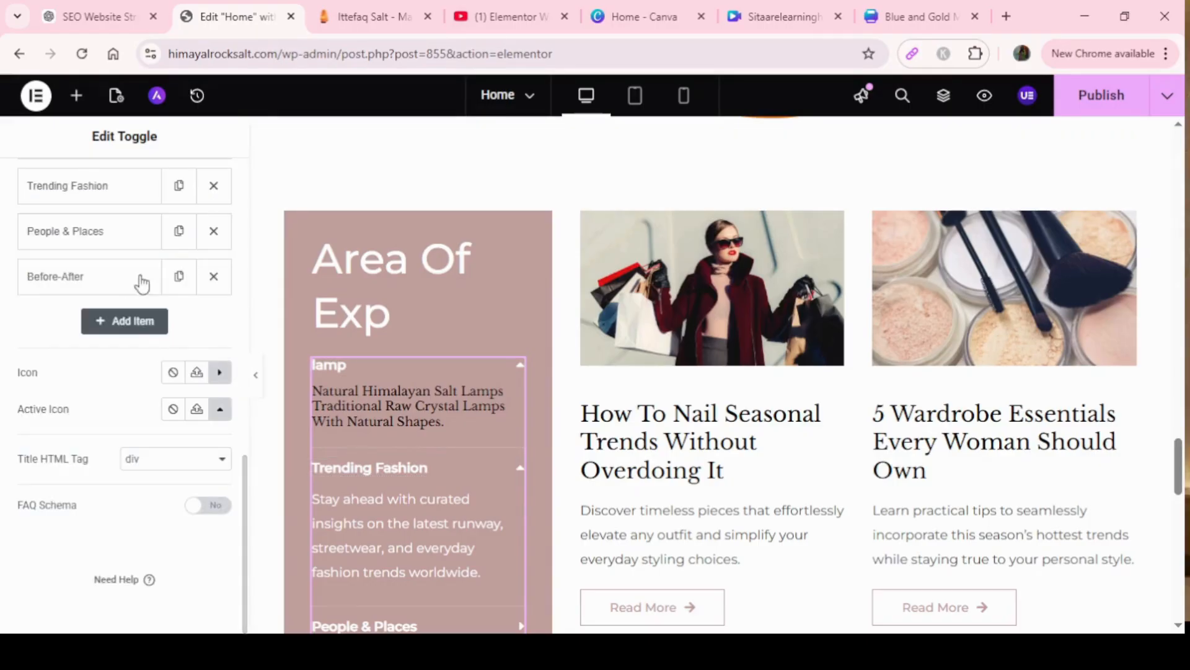
left_click_drag(1176, 485, 1178, 489)
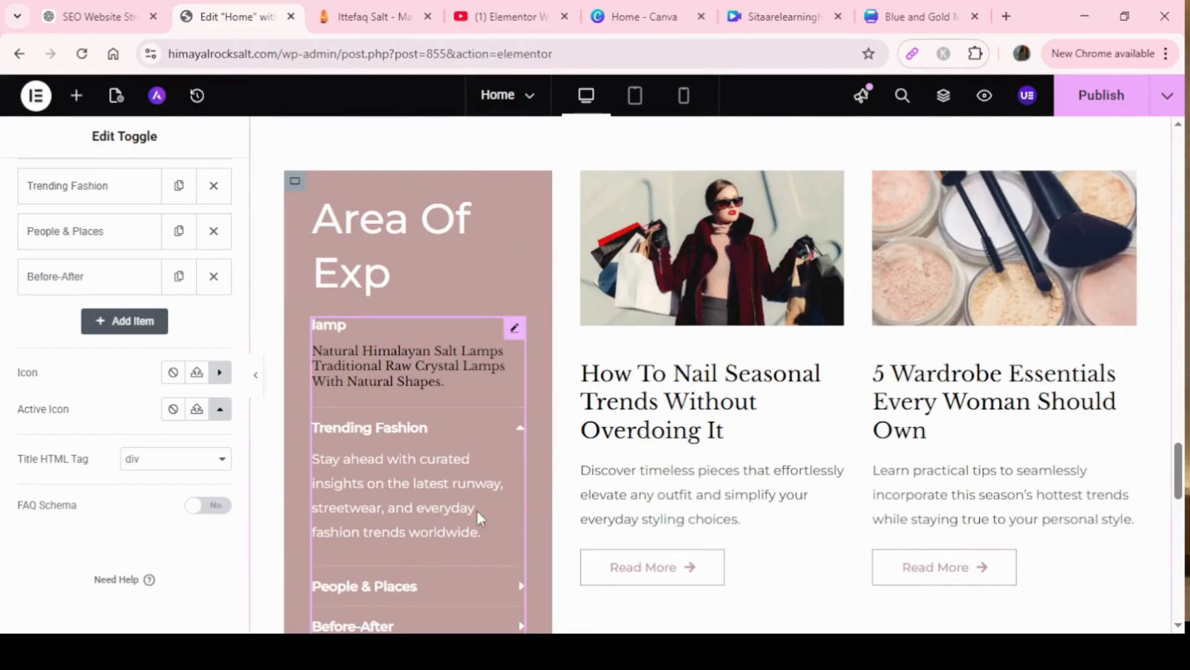
Replace the shopping woman image in the first card beside the pink box with the round deer salt lamp image from the media library.
left_click(735, 428)
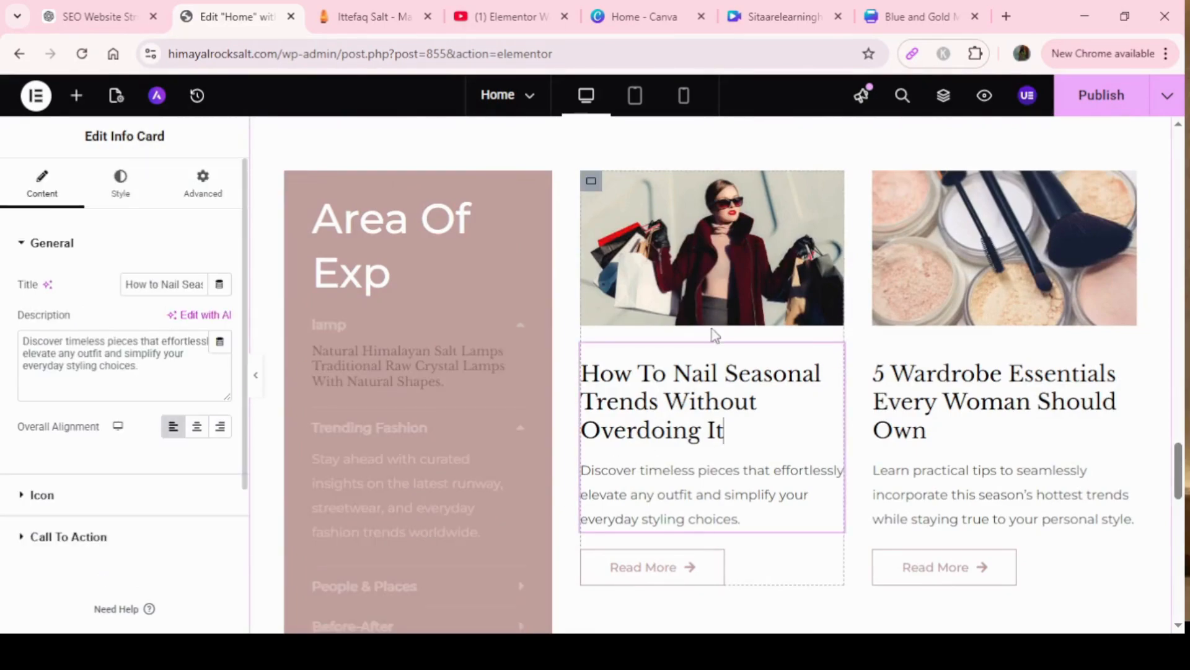
left_click(707, 285)
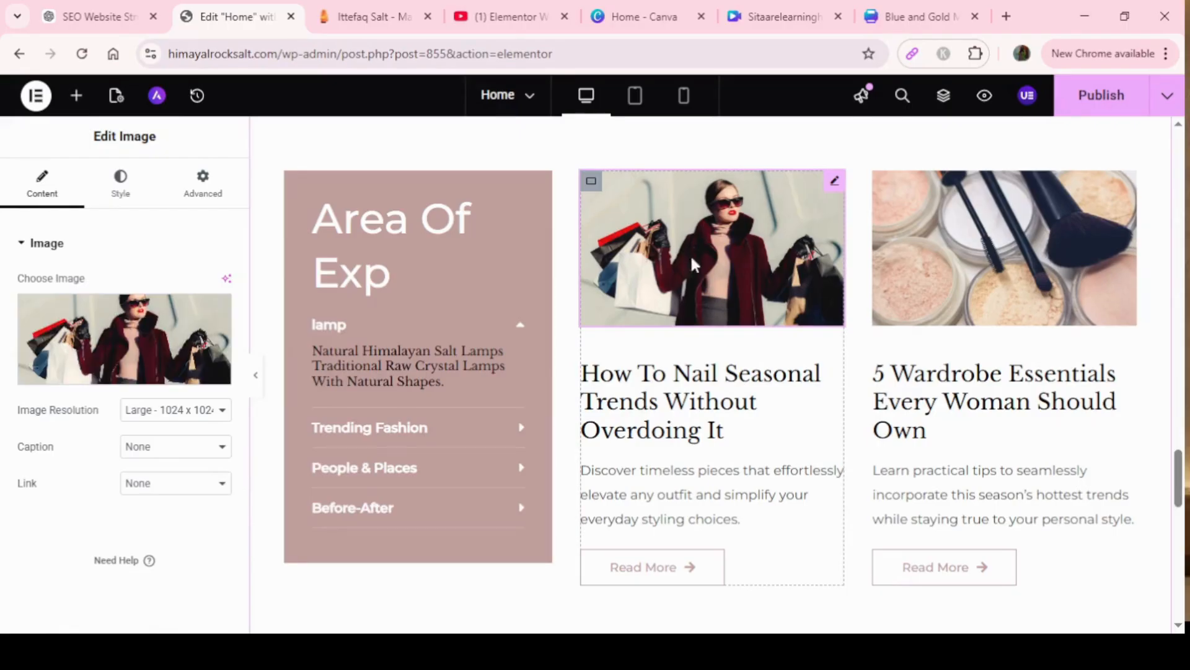
mouse_move(107, 364)
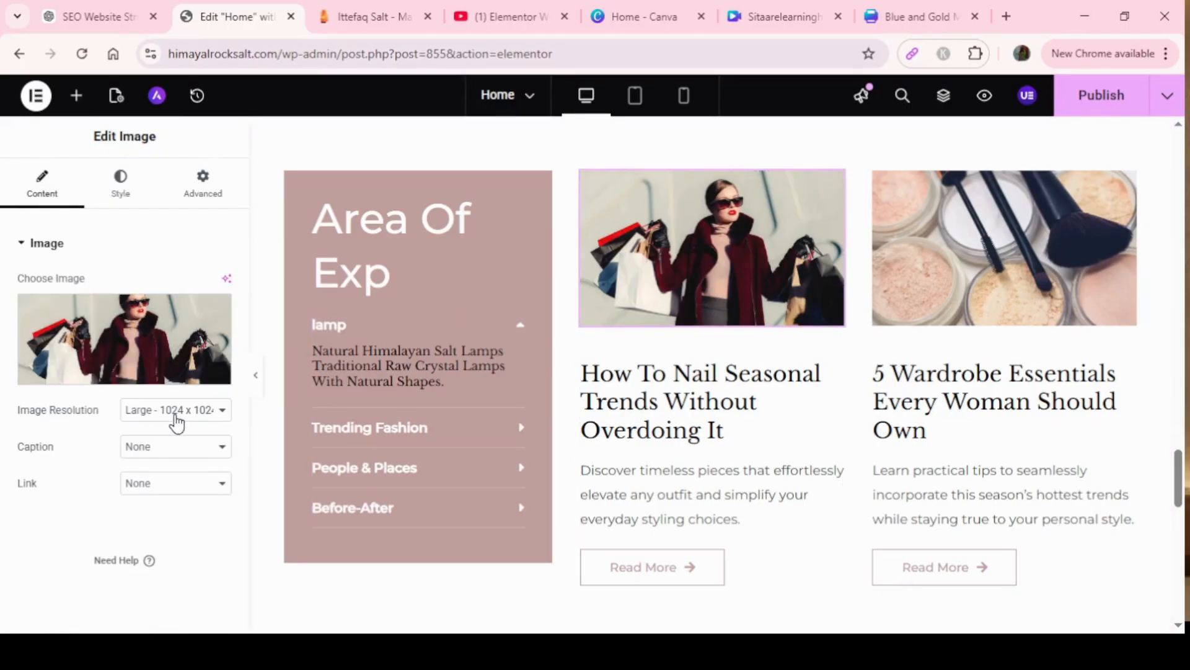
left_click(108, 376)
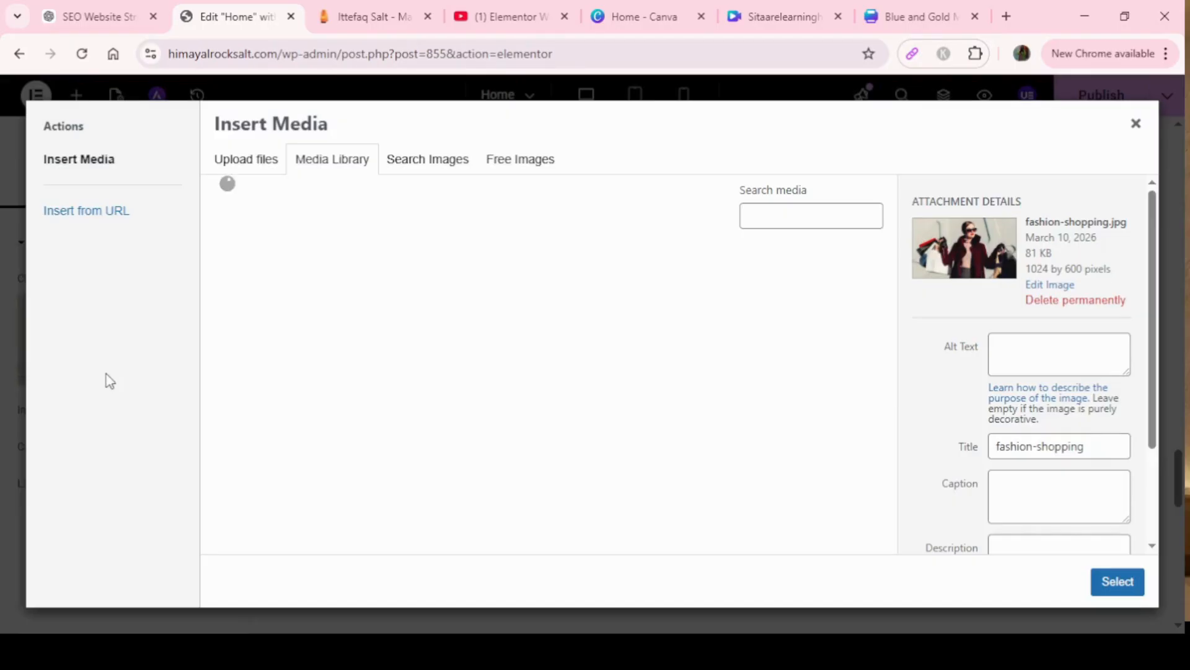
left_click(275, 338)
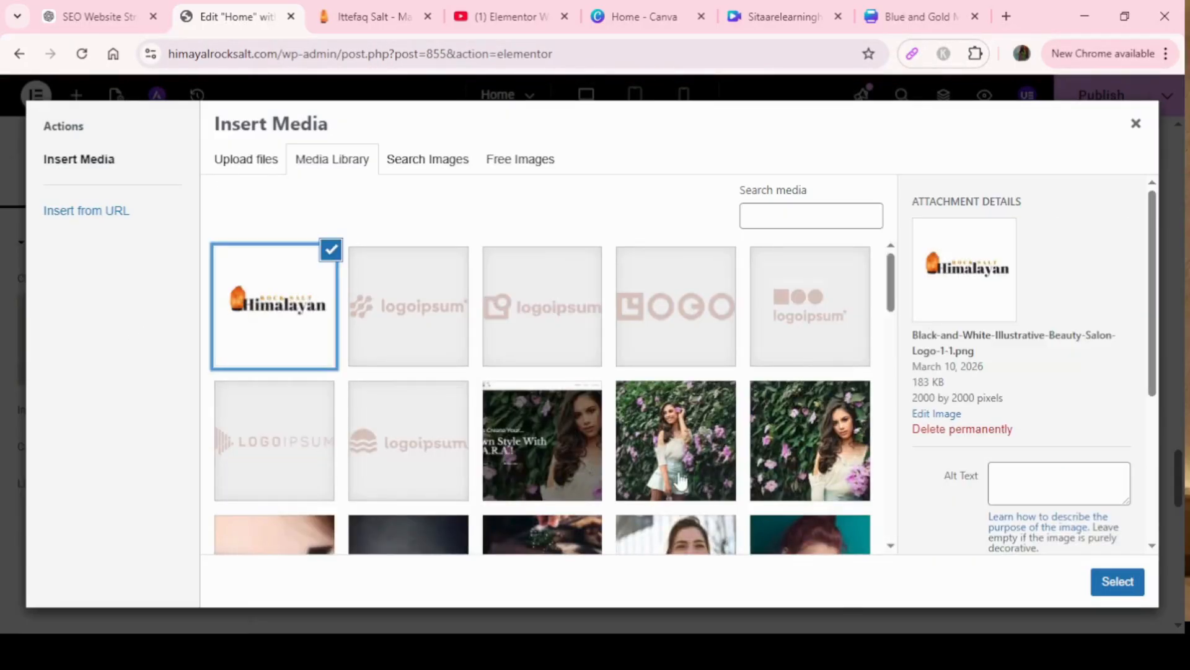
scroll(859, 343, "down", 10)
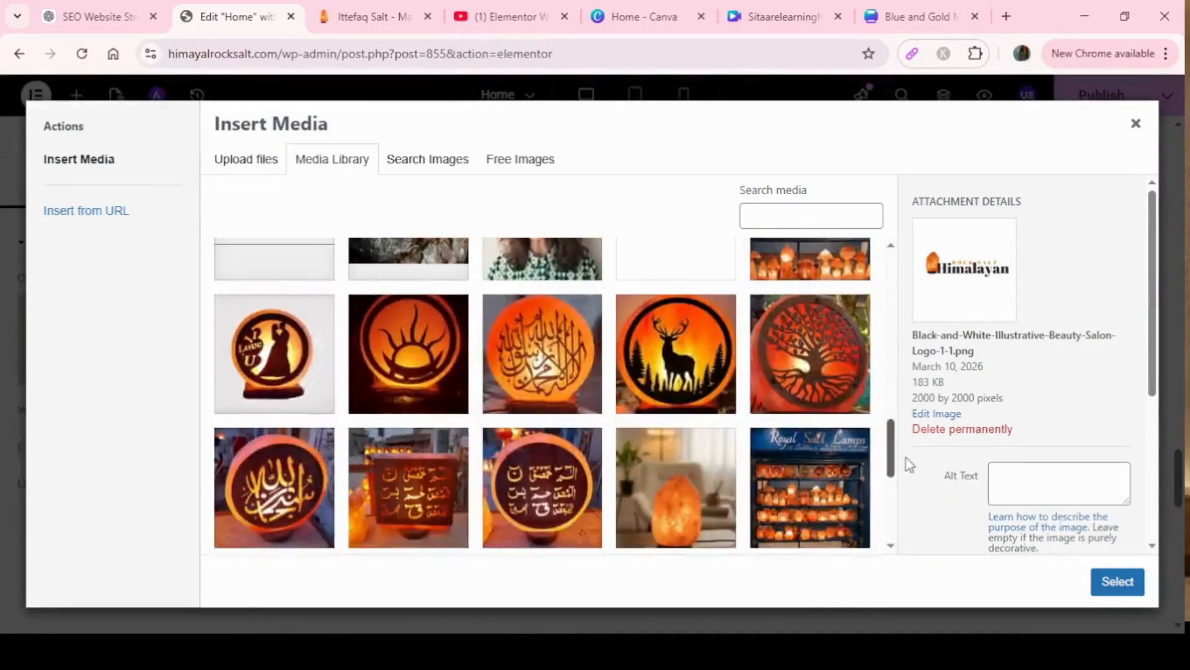
scroll(906, 467, "down", 4)
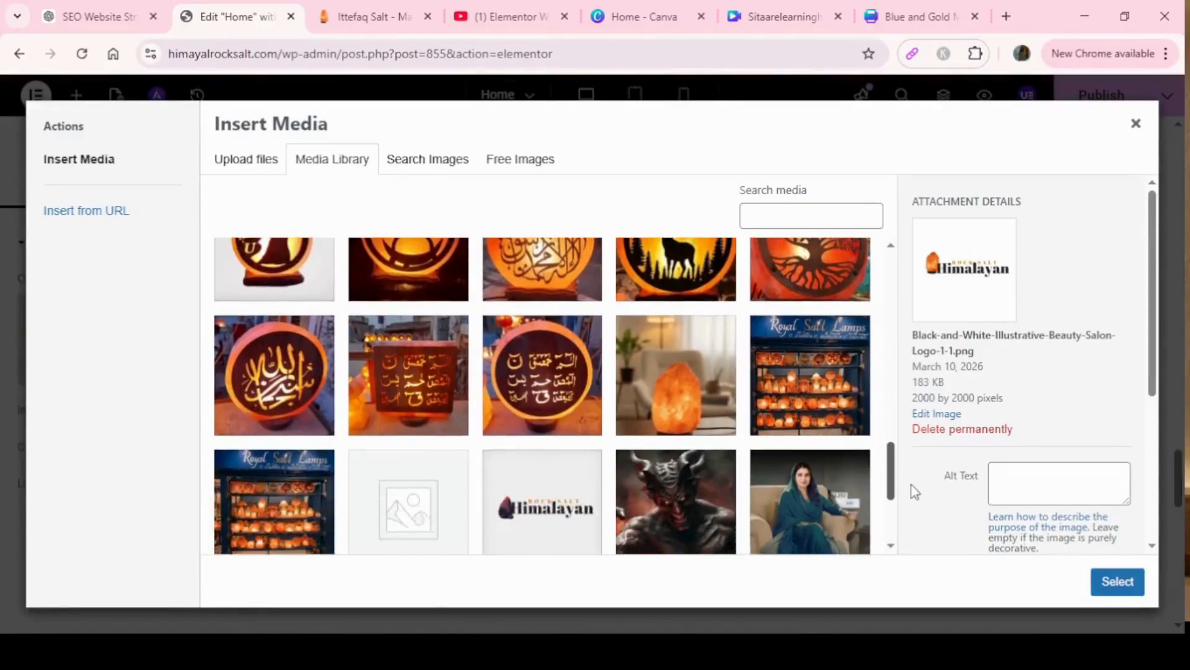
scroll(905, 472, "up", 2)
left_click(658, 343)
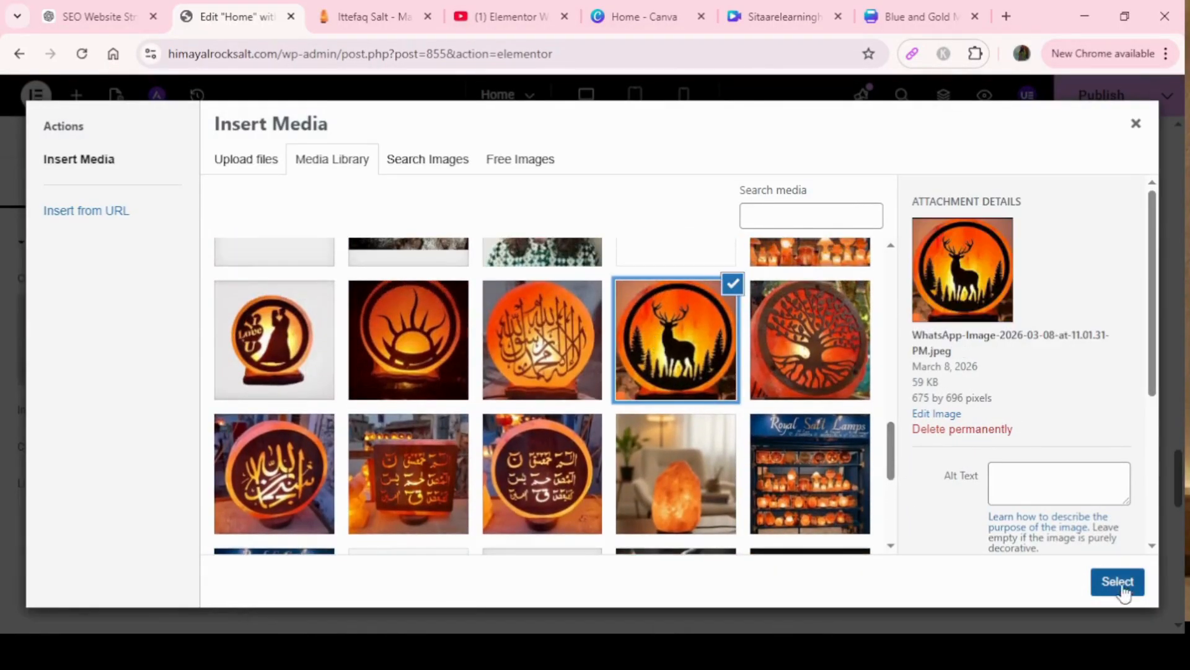
left_click(1120, 582)
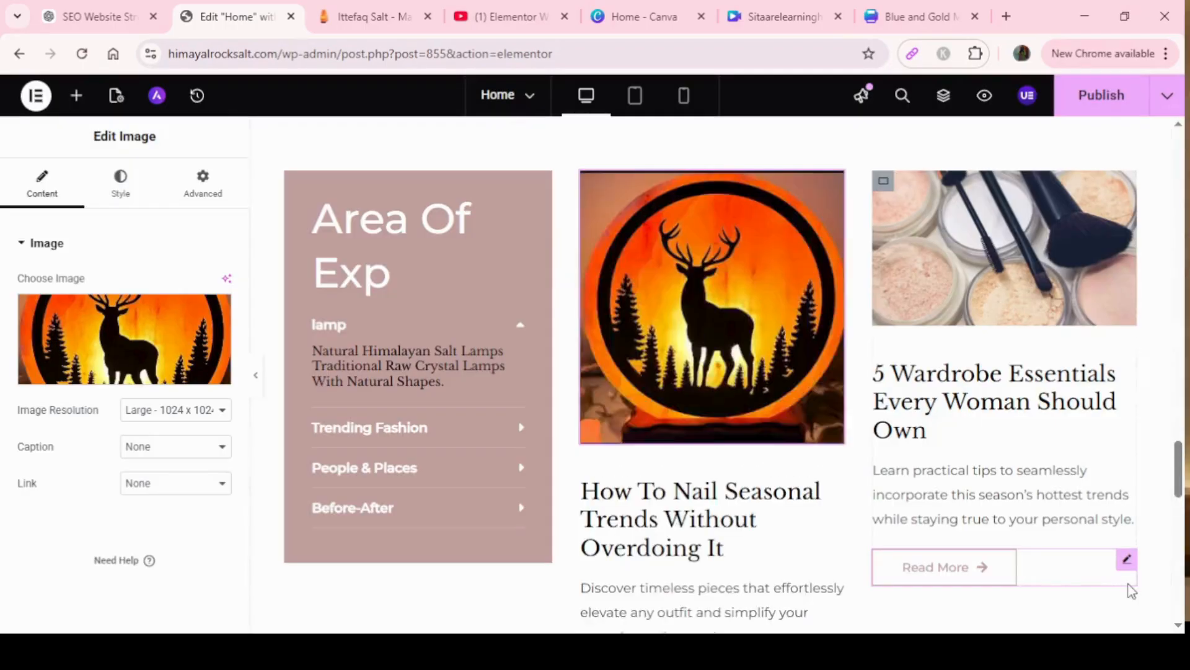
Review the editable title, description, button text and link of the deer lamp card, plus the image and text settings of the neighbouring card.
left_click(728, 558)
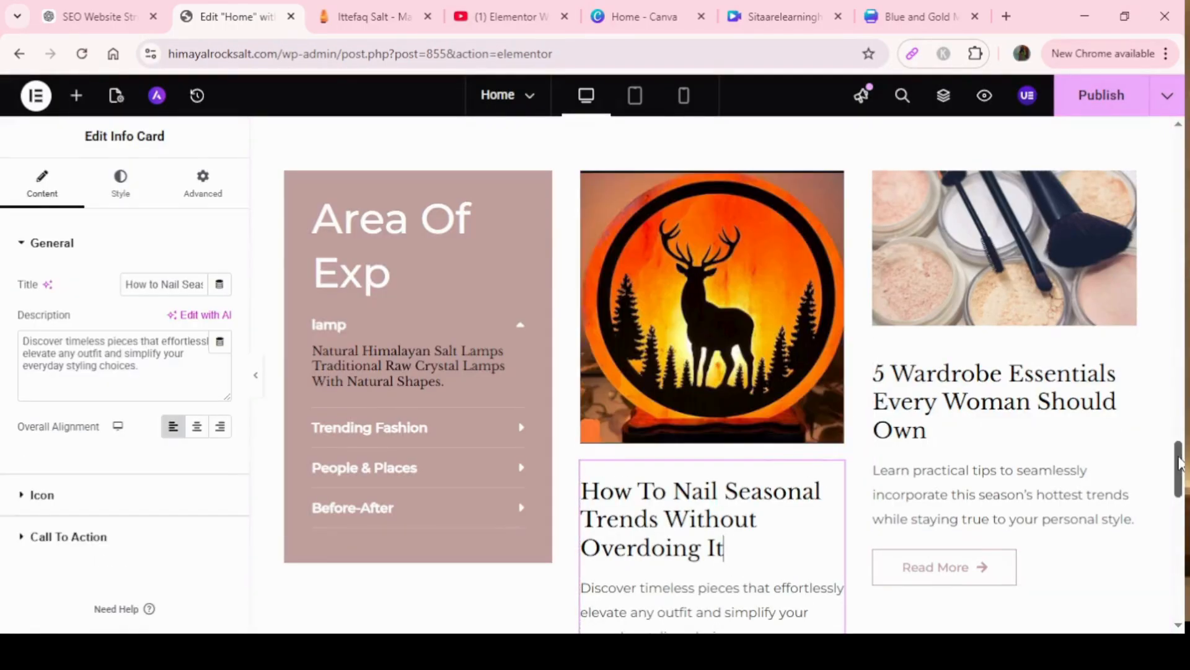
left_click_drag(1179, 465, 1181, 478)
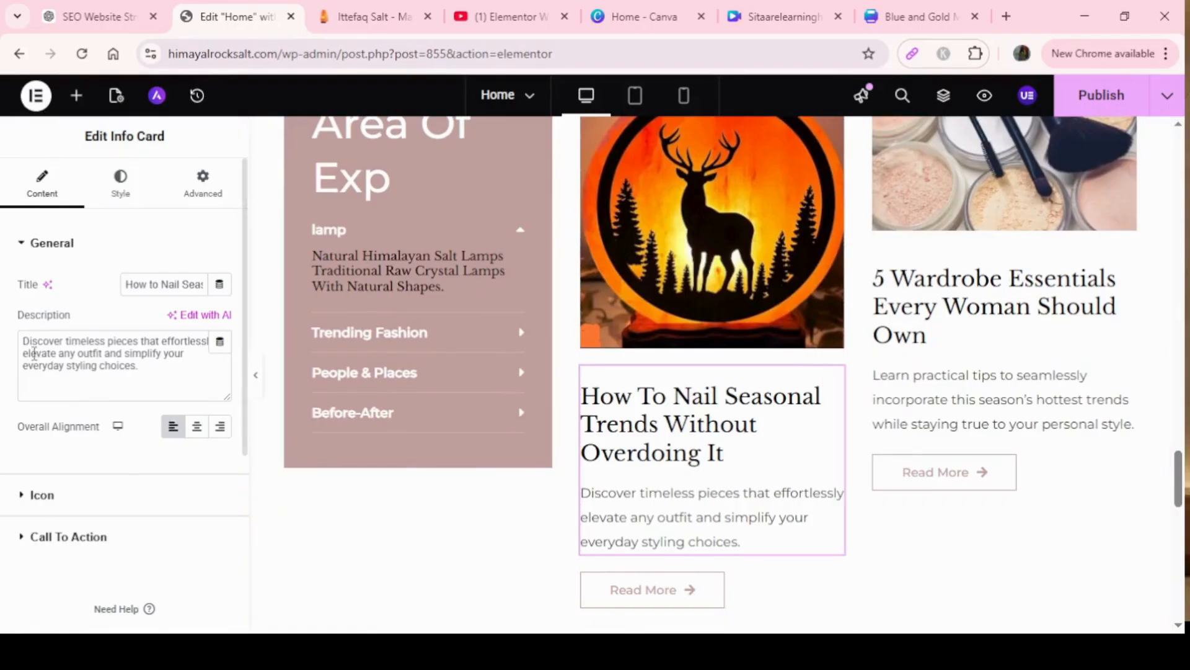
left_click(728, 508)
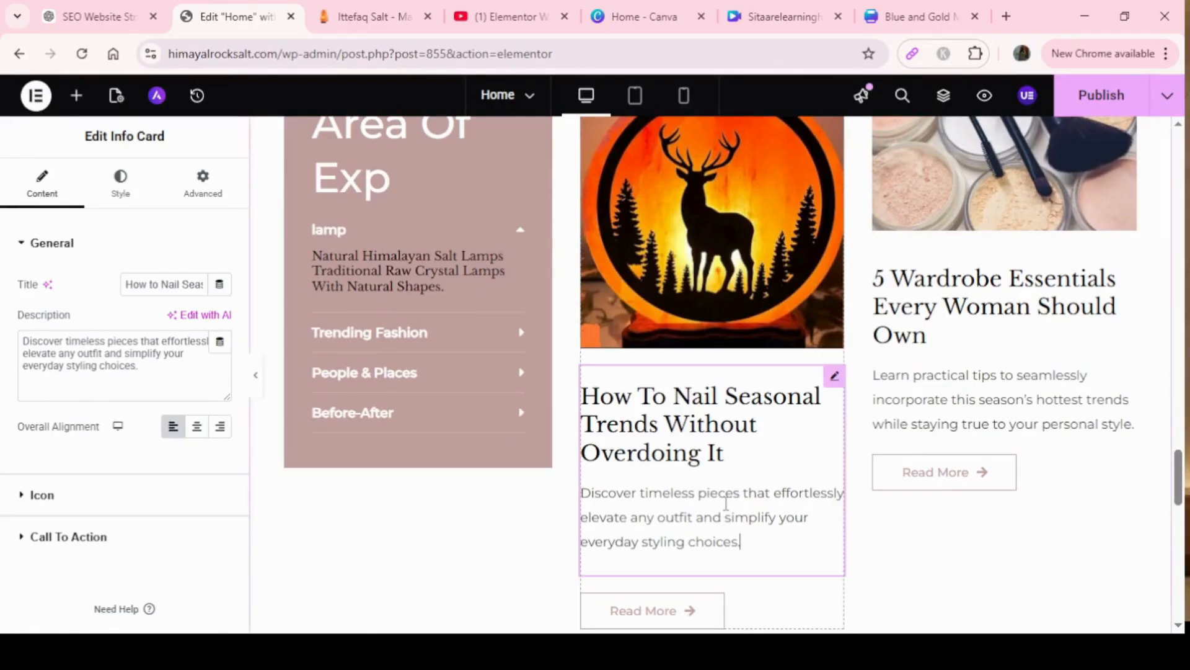
left_click_drag(154, 372, 13, 341)
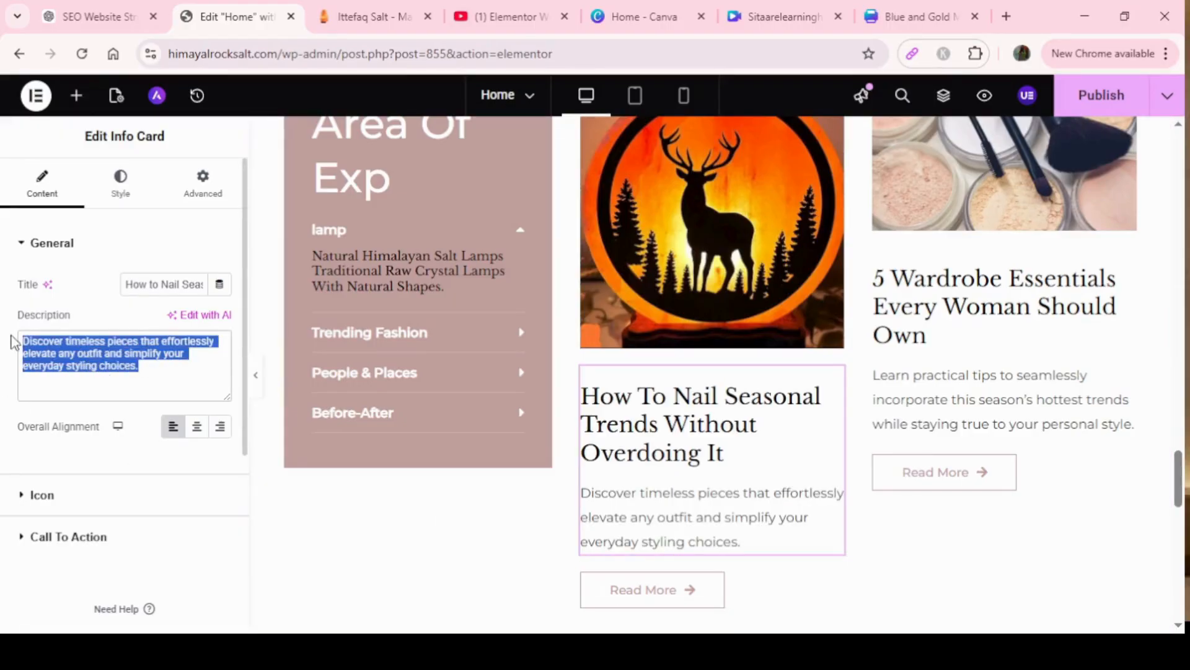
left_click(656, 606)
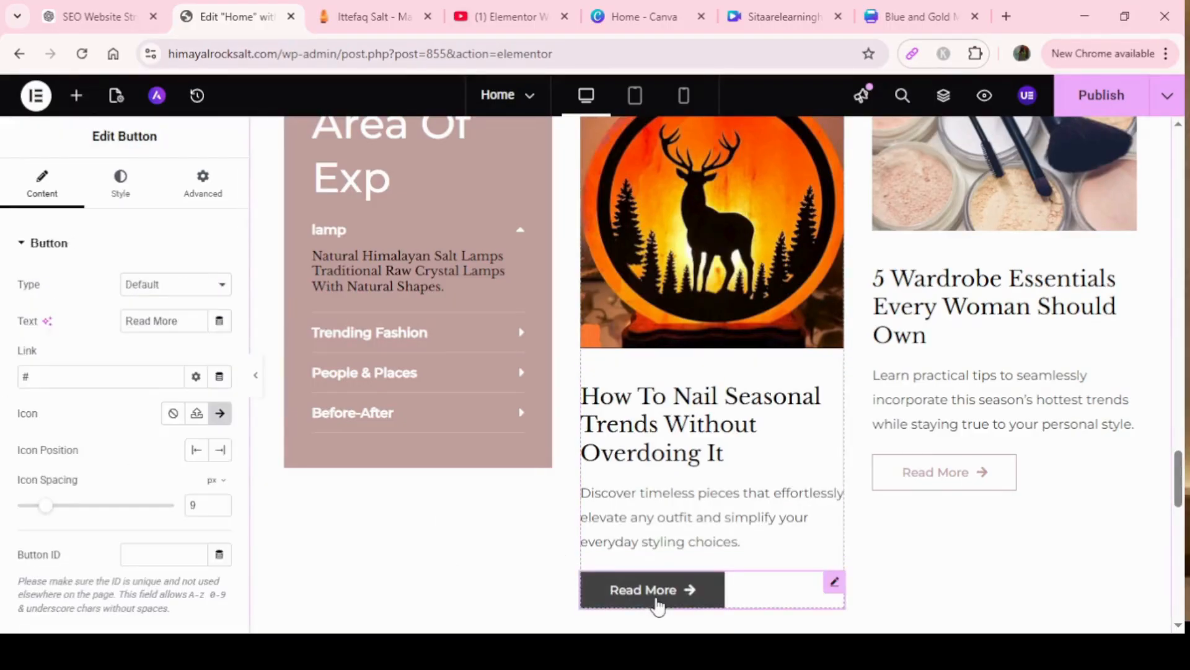
left_click_drag(170, 321, 112, 326)
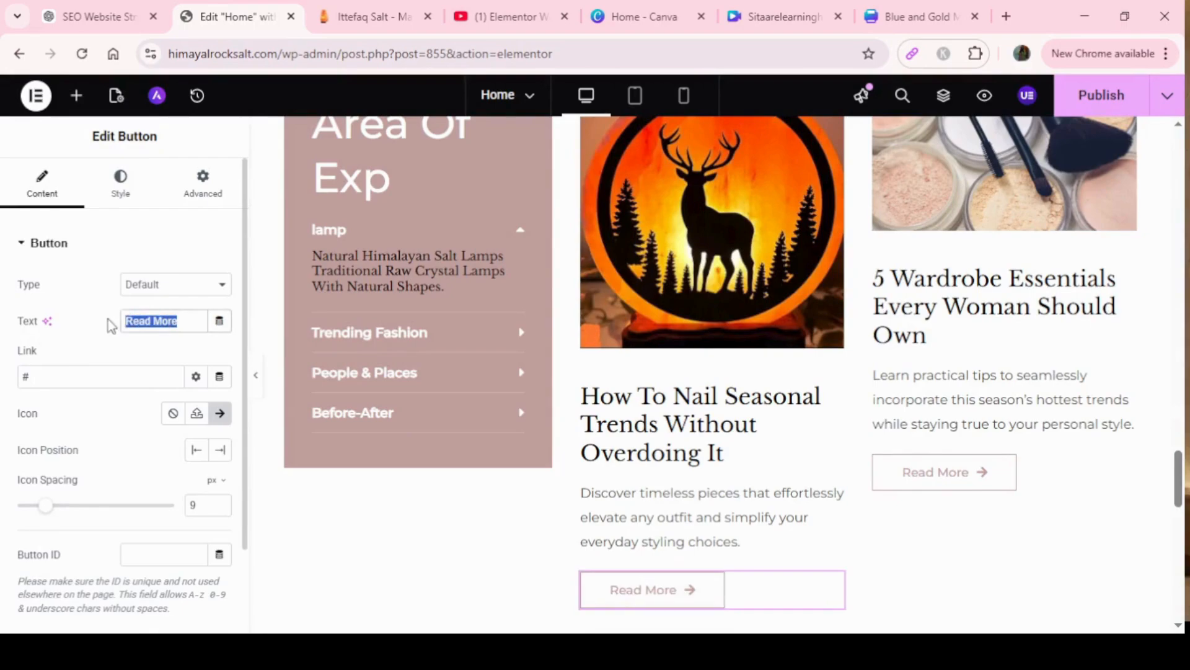
left_click(96, 373)
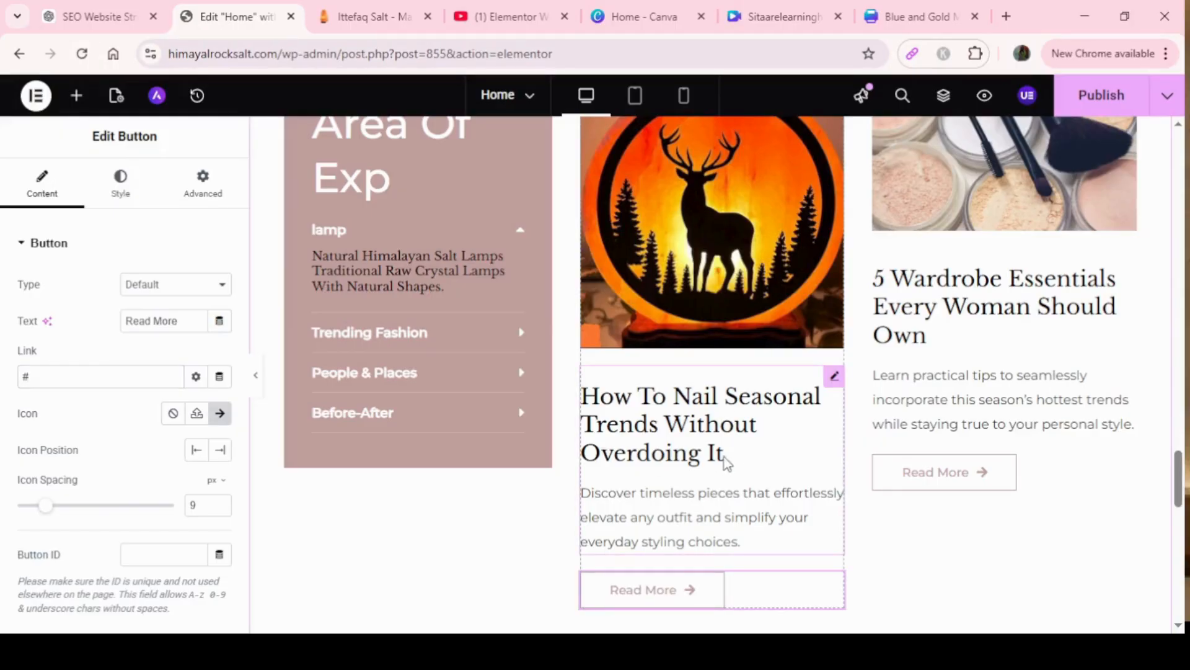
left_click(699, 409)
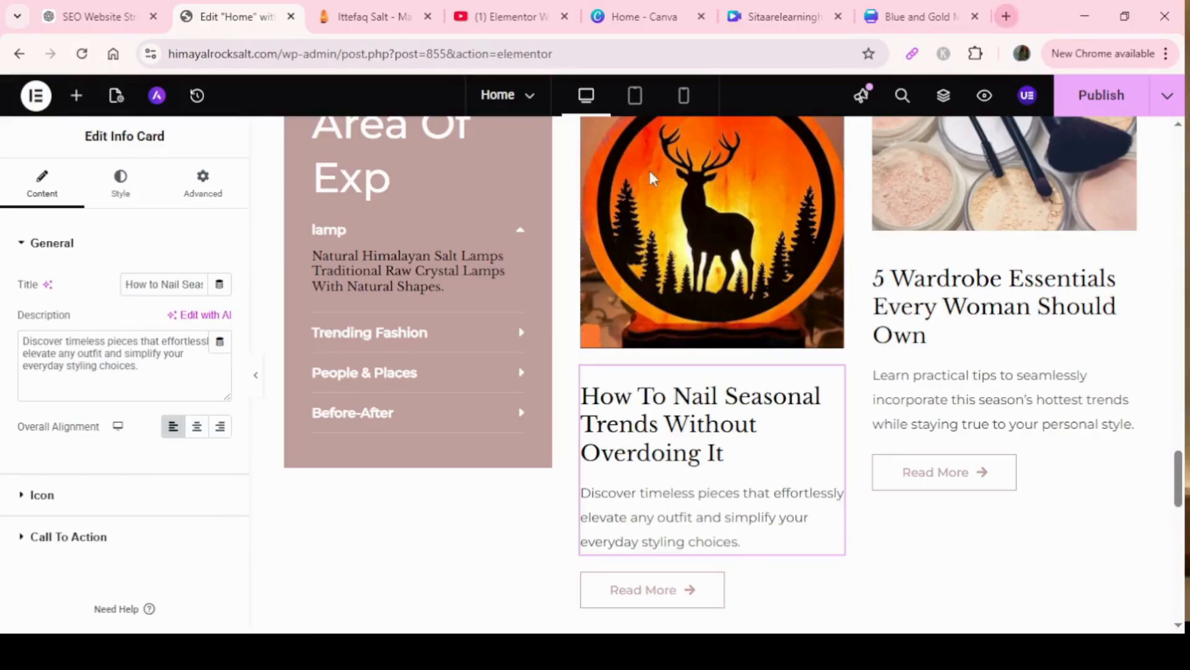
left_click(656, 600)
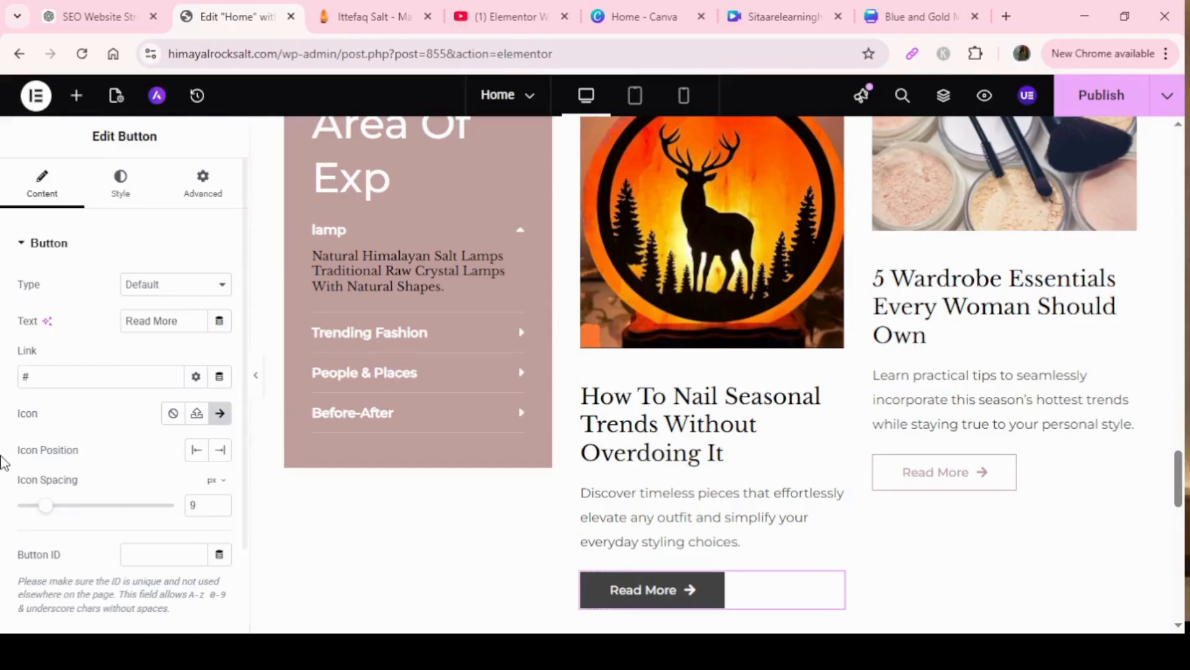
left_click(75, 379)
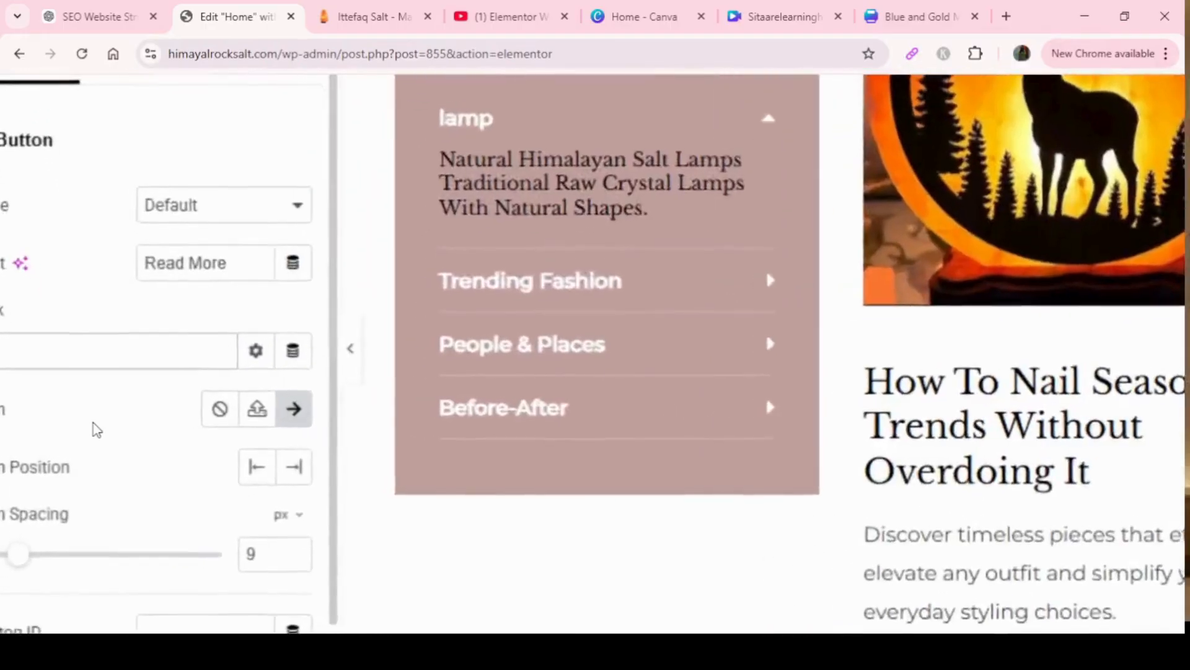
scroll(94, 428, "down", 2)
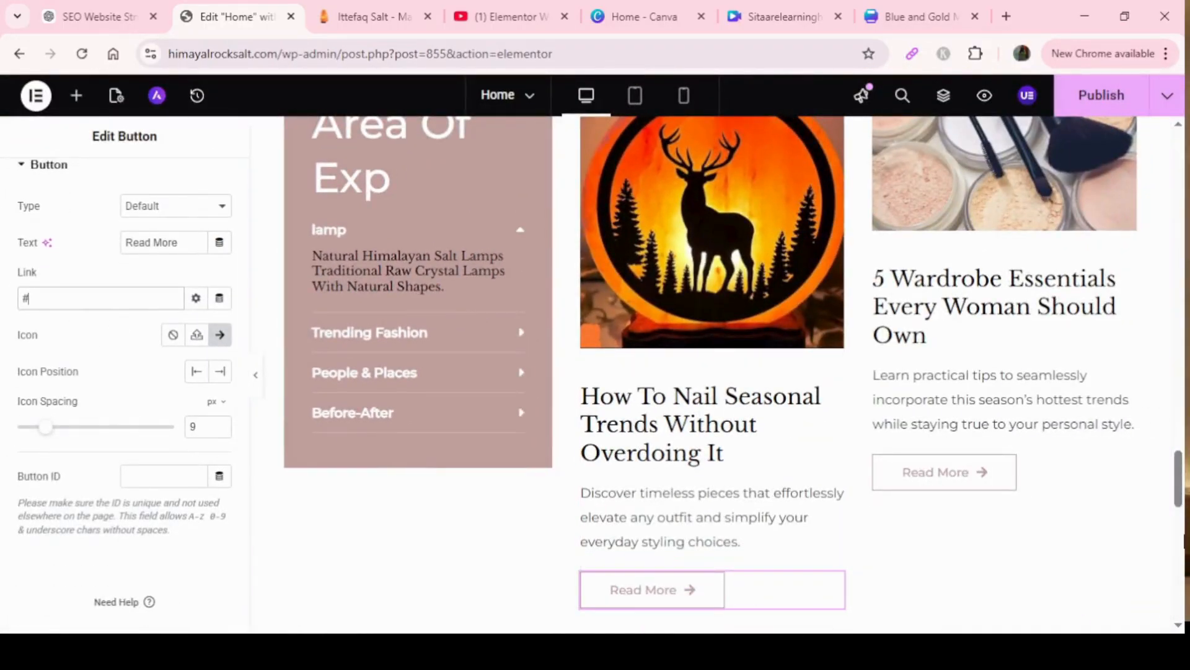
left_click_drag(1179, 489, 1179, 475)
left_click(1000, 341)
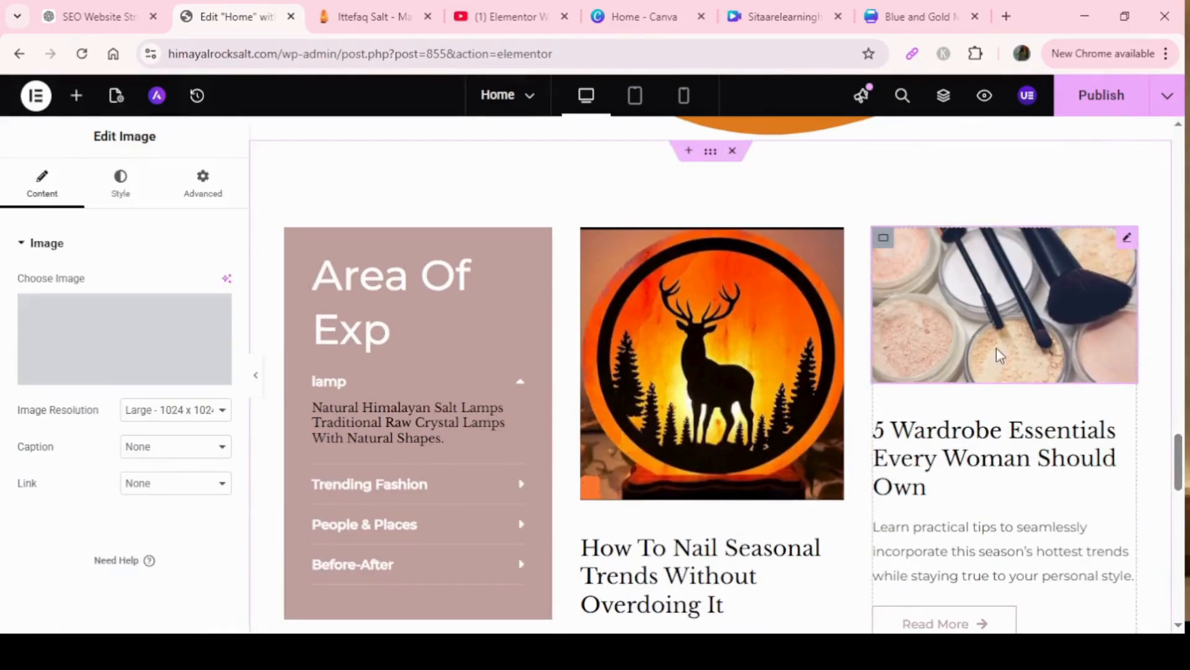
left_click(1007, 480)
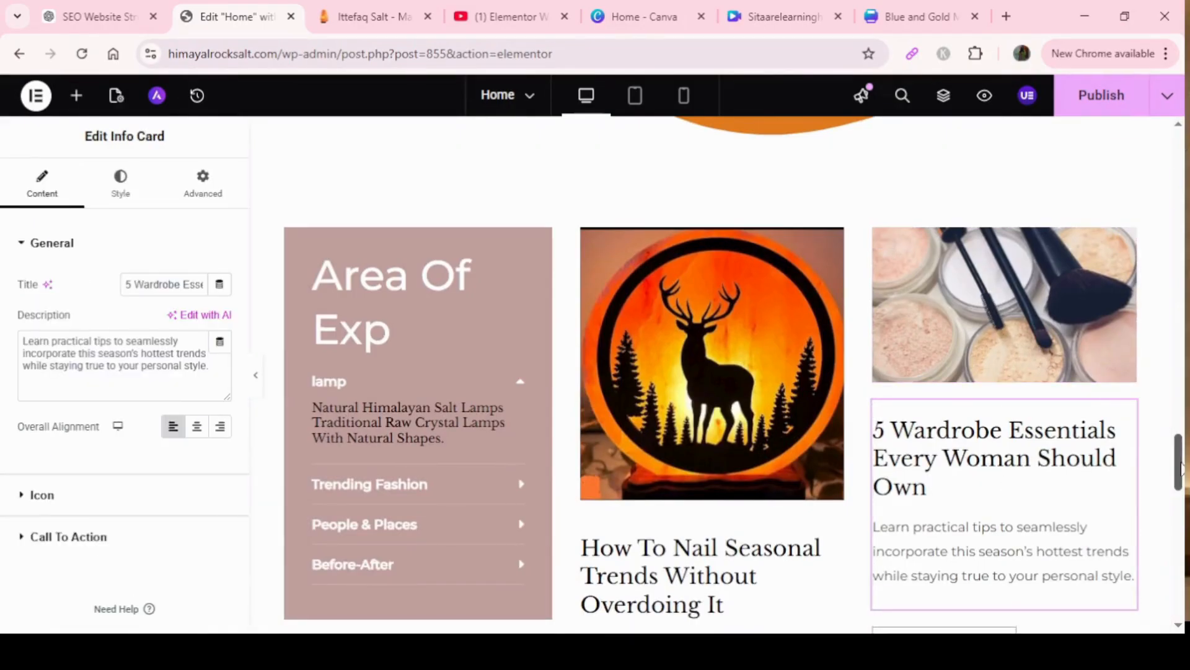
mouse_move(1181, 465)
left_mouse_down()
mouse_move(1181, 524)
mouse_move(1178, 483)
left_mouse_up()
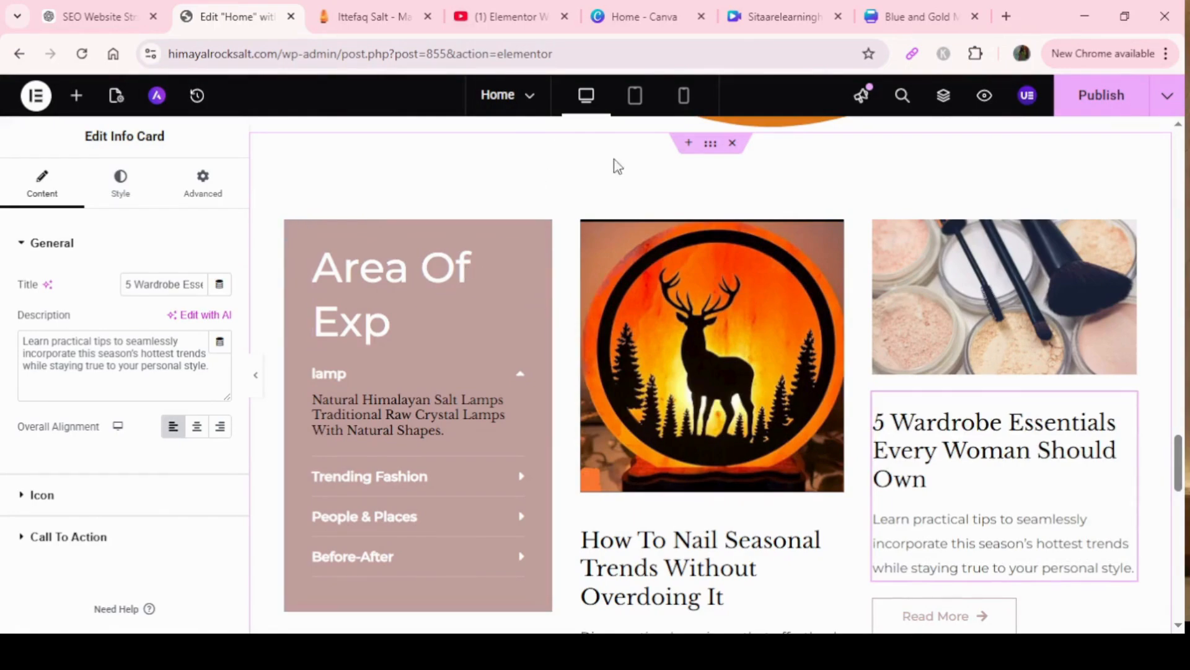
Set the background color of the section containing the expertise box and cards to orange-yellow #F5BD4D.
left_click(709, 149)
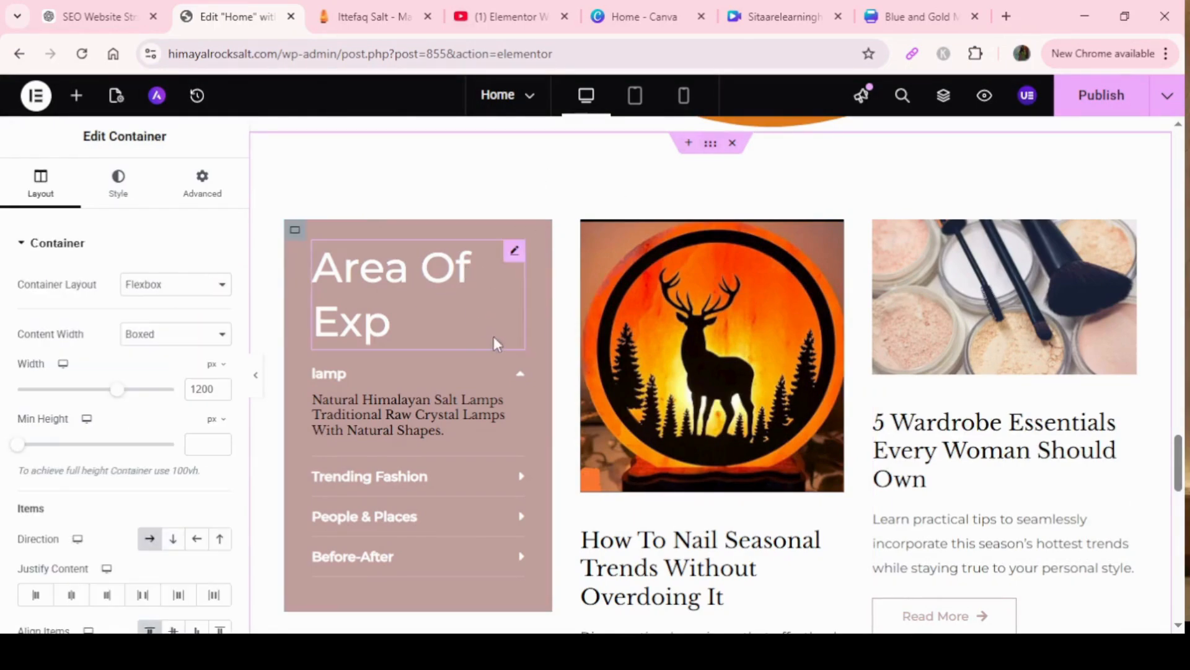
left_click(122, 187)
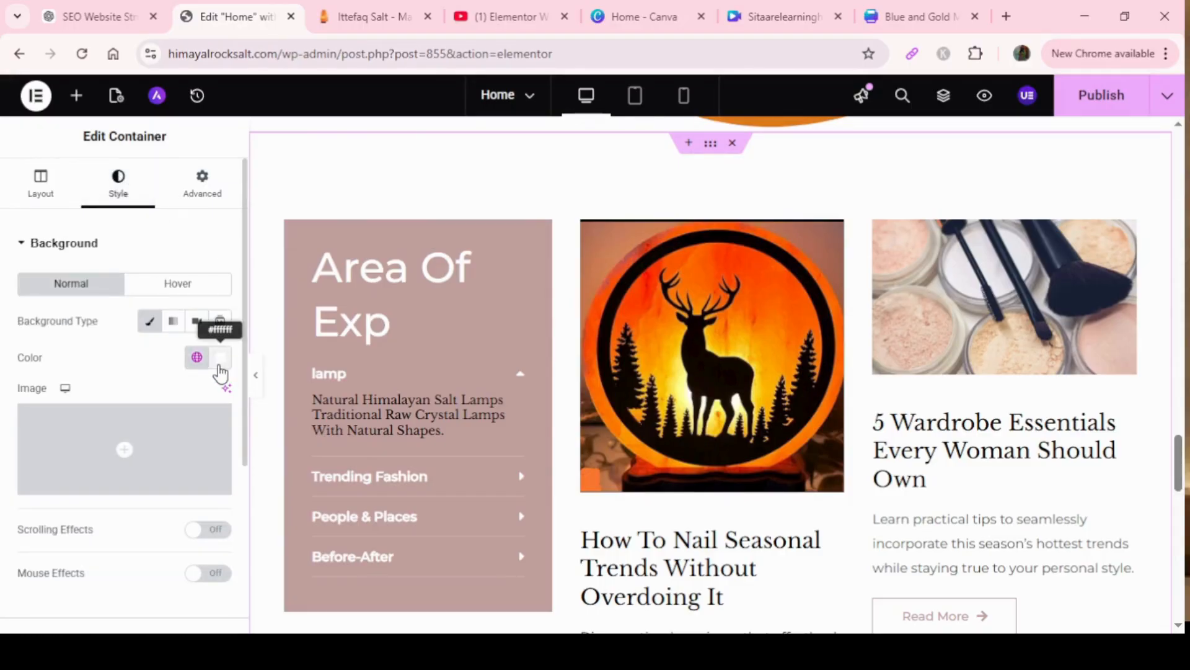
left_click(220, 359)
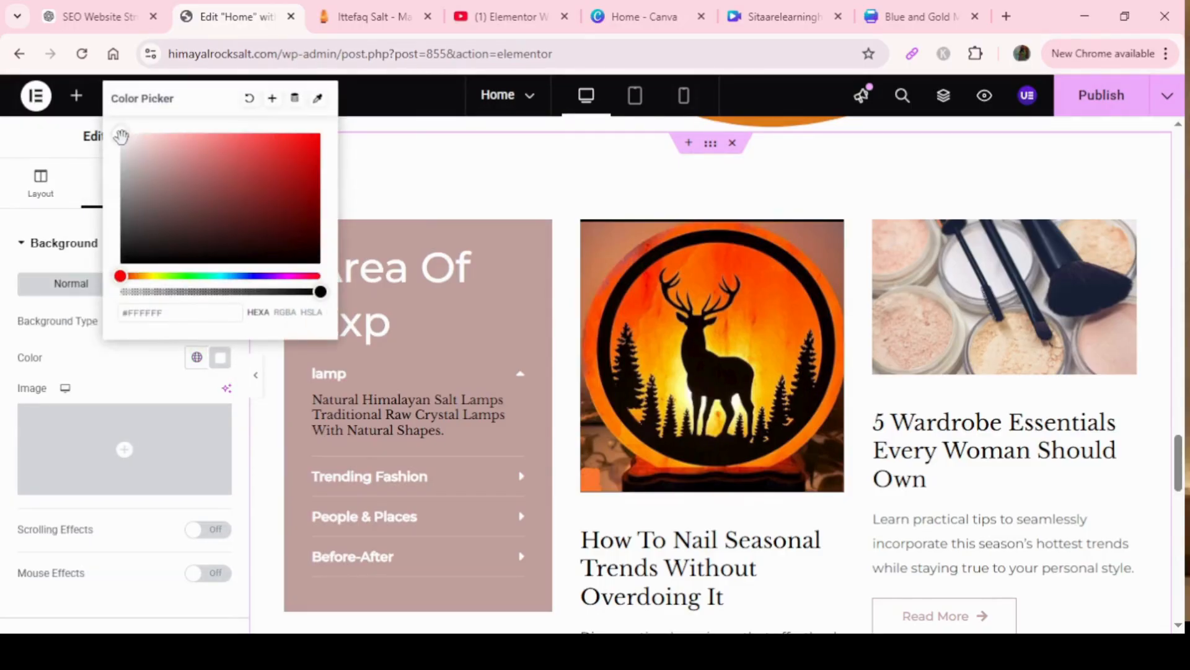
left_click_drag(121, 137, 163, 155)
mouse_move(144, 153)
left_mouse_down()
mouse_move(144, 163)
mouse_move(134, 141)
mouse_move(150, 133)
left_mouse_up()
left_click_drag(119, 274, 142, 275)
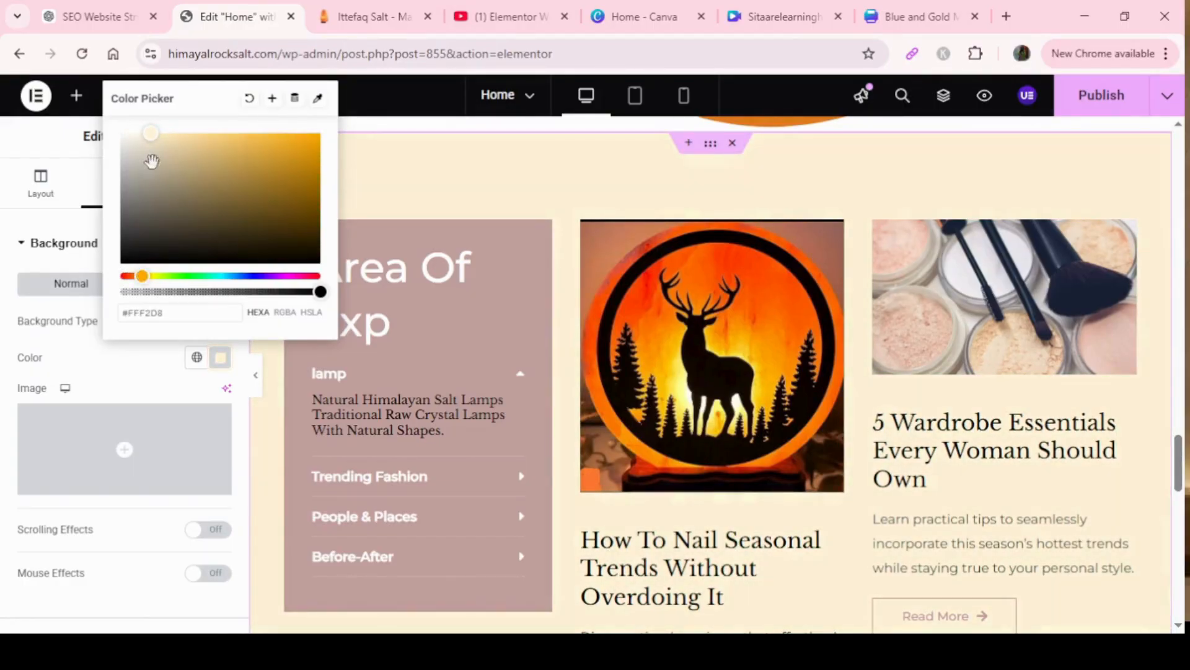
left_click_drag(185, 146, 257, 142)
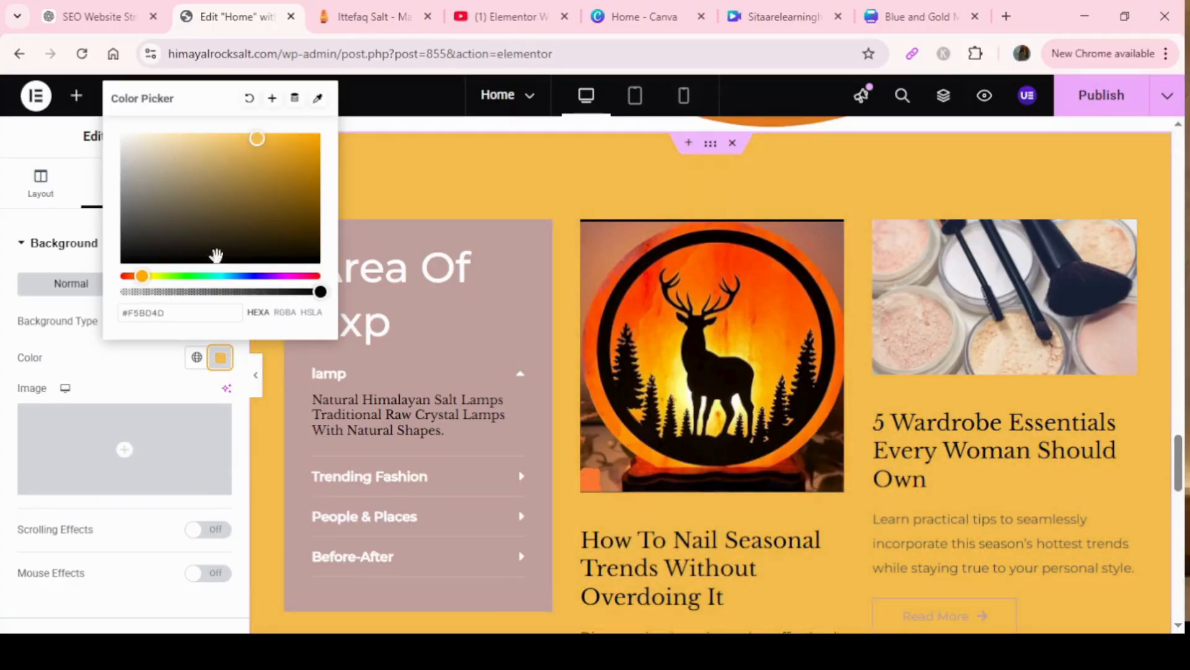
left_click(402, 177)
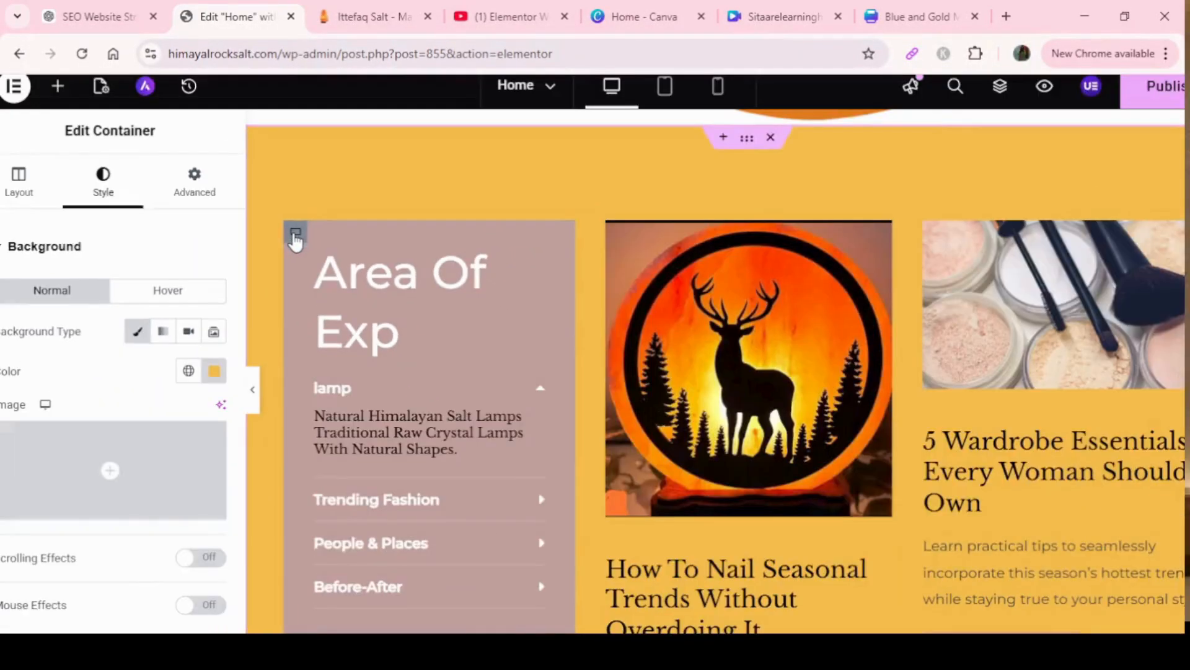
Change the background color of the pink "Area of Exp" box to dark brown #665631.
left_click(295, 239)
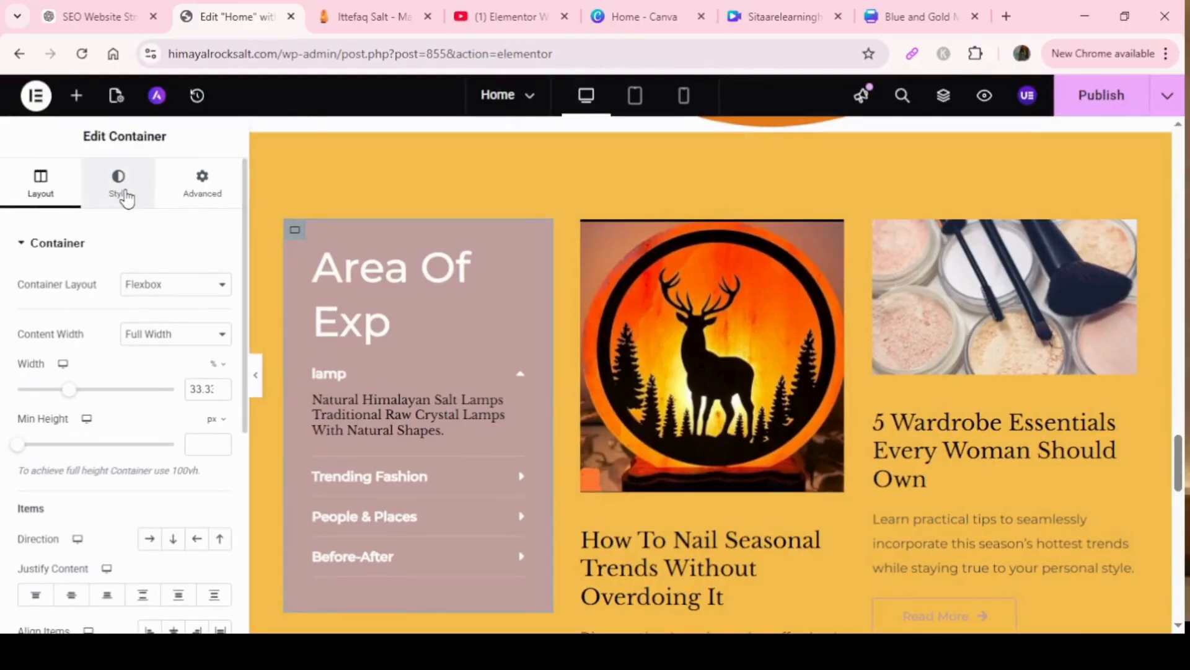
left_click(124, 195)
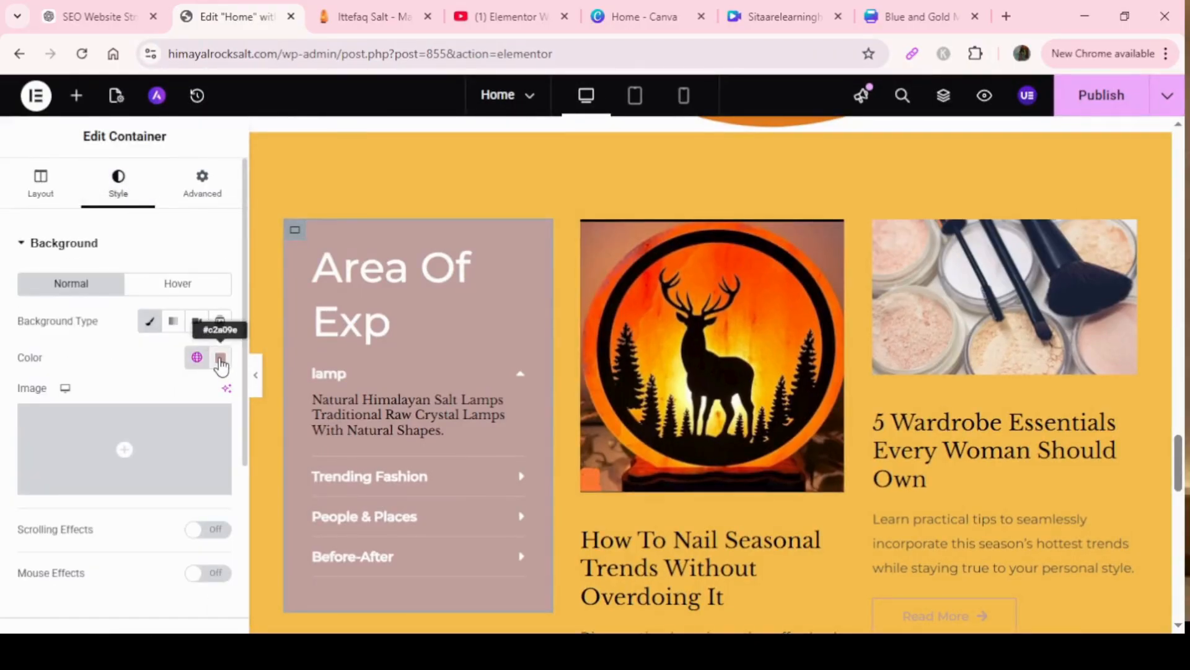
left_click(220, 358)
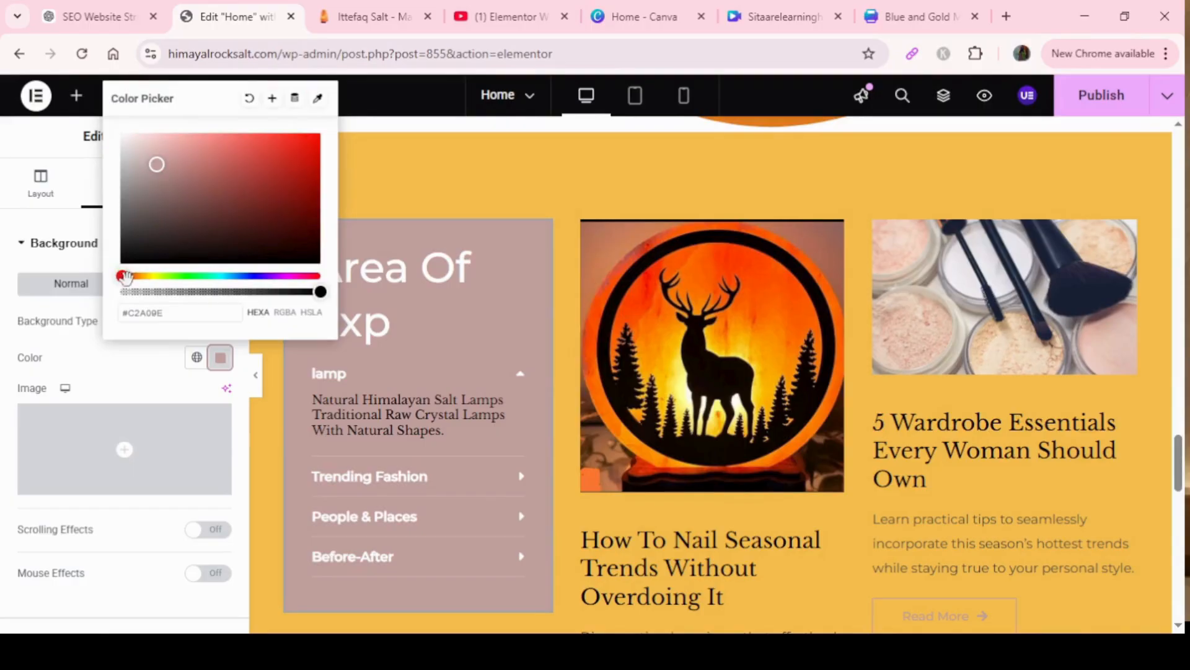
left_click_drag(126, 277, 156, 276)
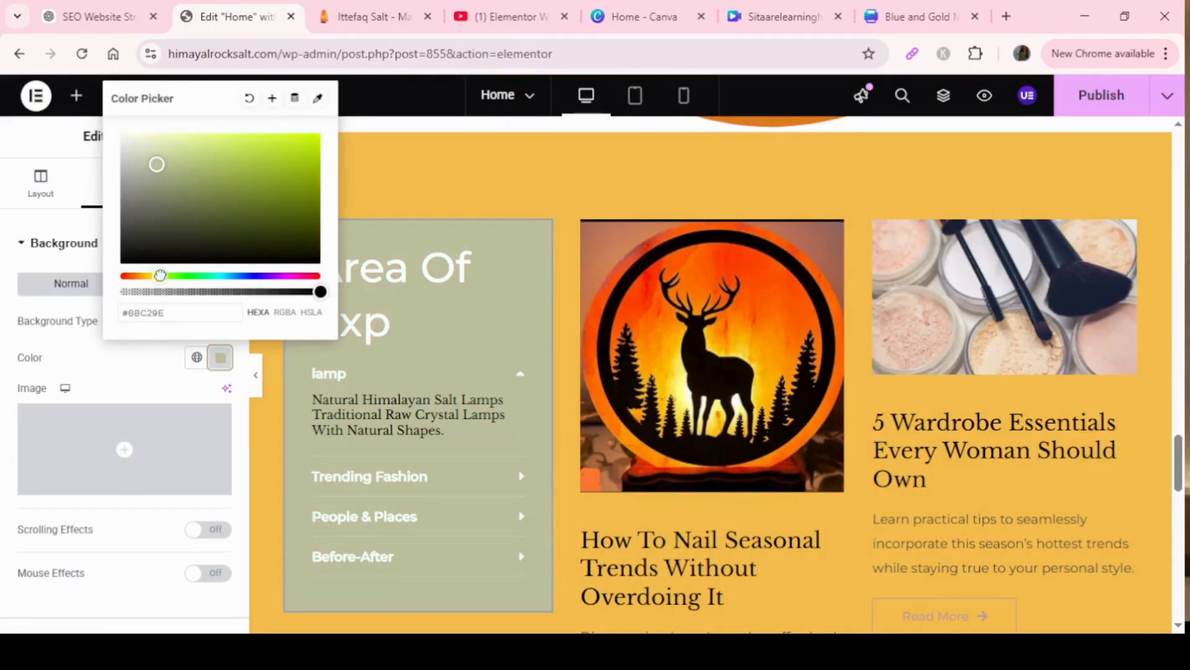
mouse_move(160, 165)
left_mouse_down()
mouse_move(226, 199)
mouse_move(255, 160)
mouse_move(242, 124)
mouse_move(192, 164)
mouse_move(221, 194)
left_mouse_up()
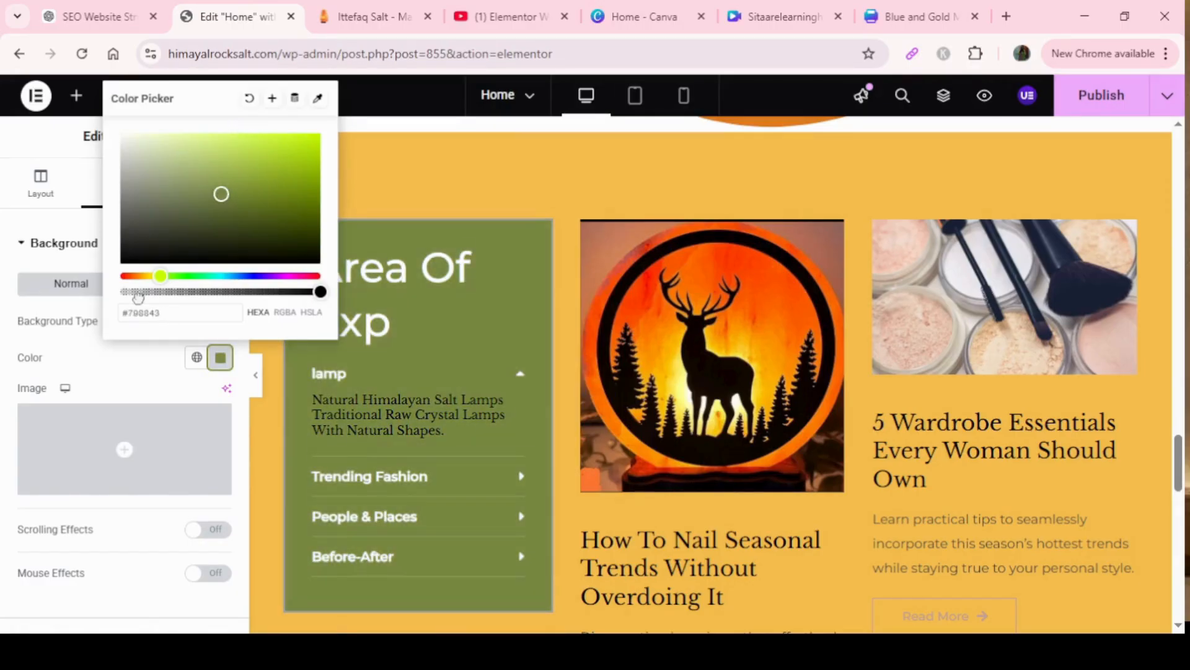
left_click_drag(146, 278, 142, 277)
mouse_move(225, 195)
left_mouse_down()
mouse_move(255, 180)
mouse_move(250, 145)
mouse_move(226, 213)
left_mouse_up()
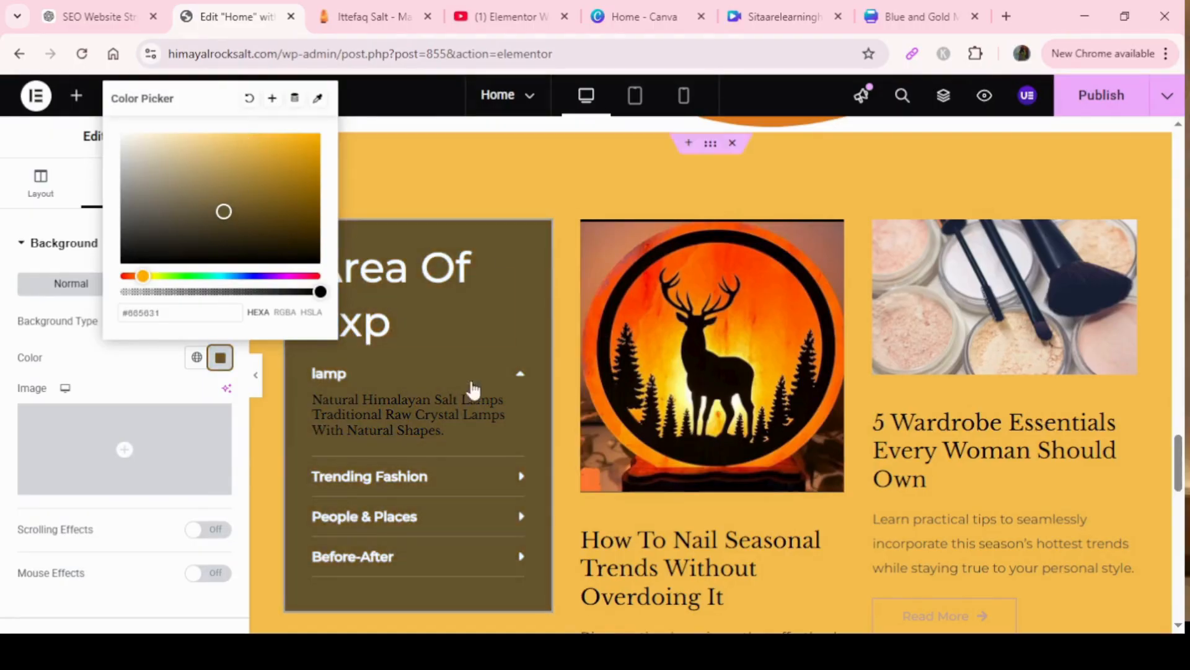
Try the row, column and reversed item directions on the brown "Area Of Exp" box, finishing with Column - vertical.
left_click(482, 178)
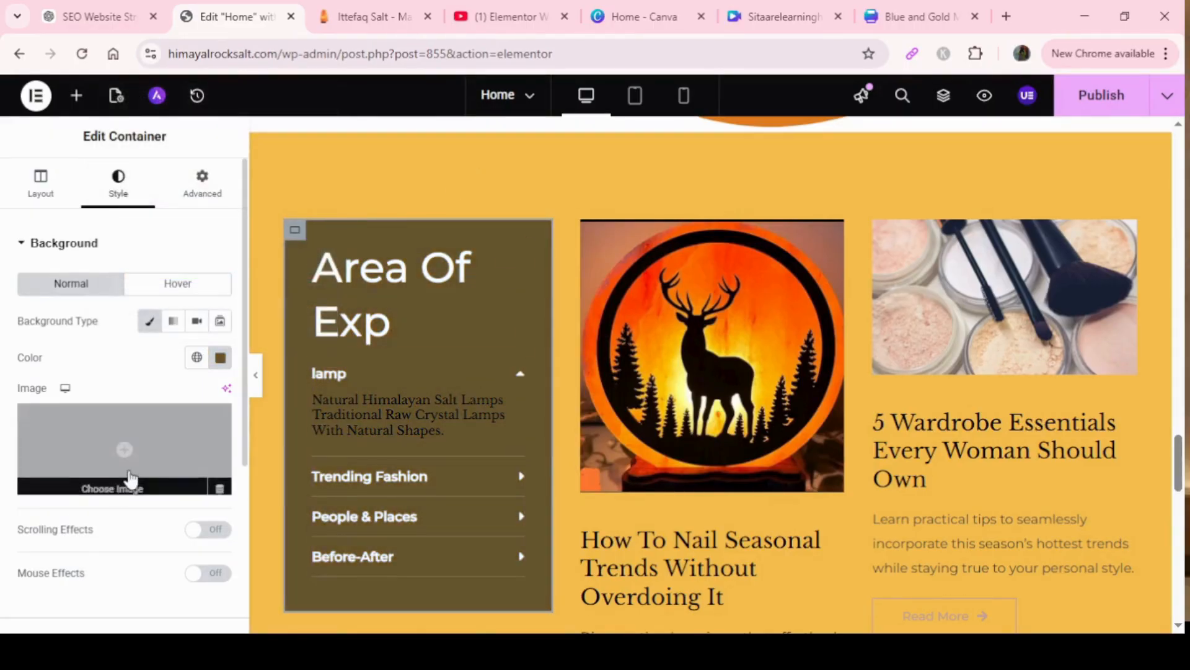
left_click(25, 199)
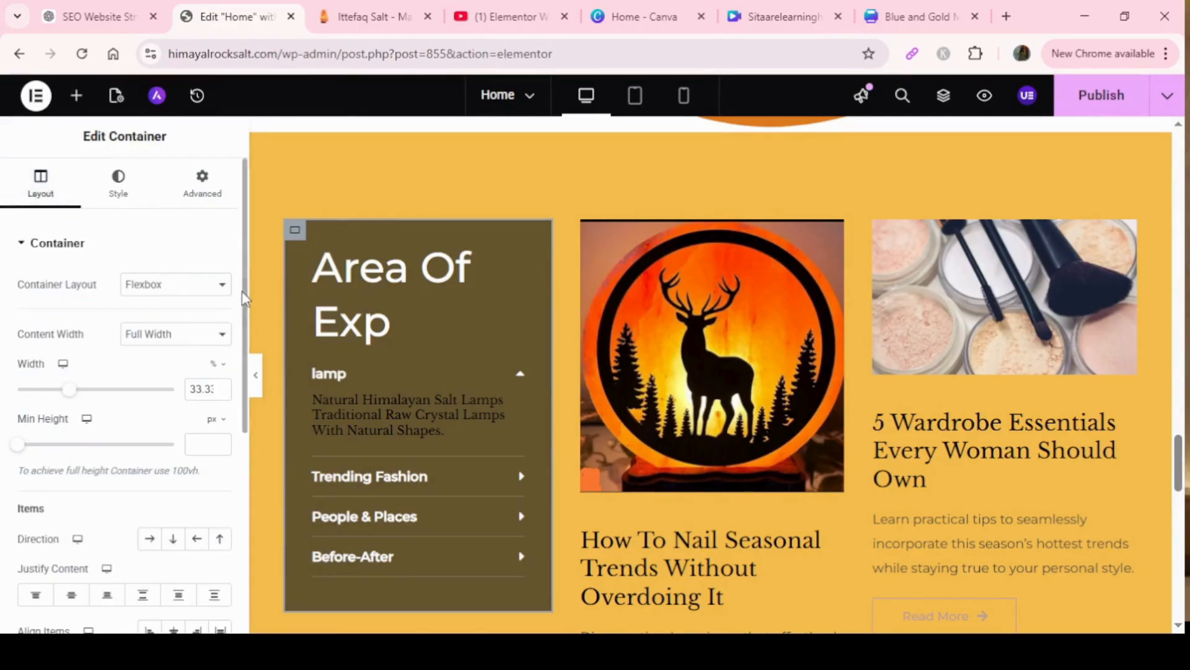
scroll(246, 306, "down", 2)
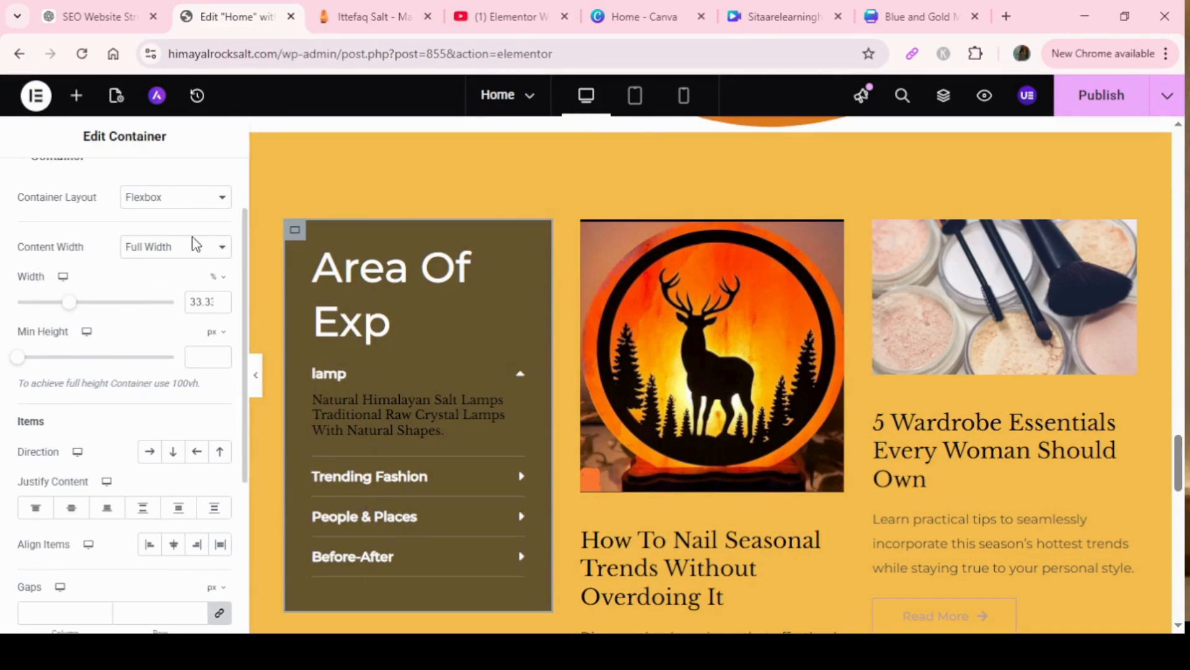
scroll(246, 304, "down", 1)
scroll(246, 304, "down", 4)
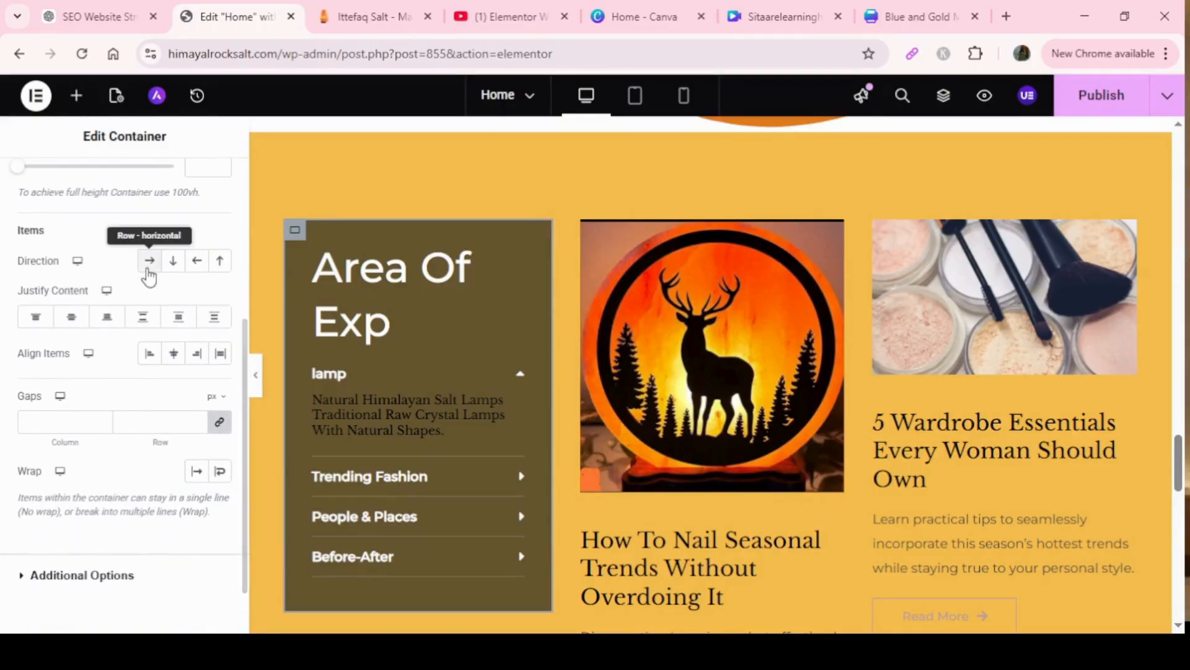
left_click(149, 260)
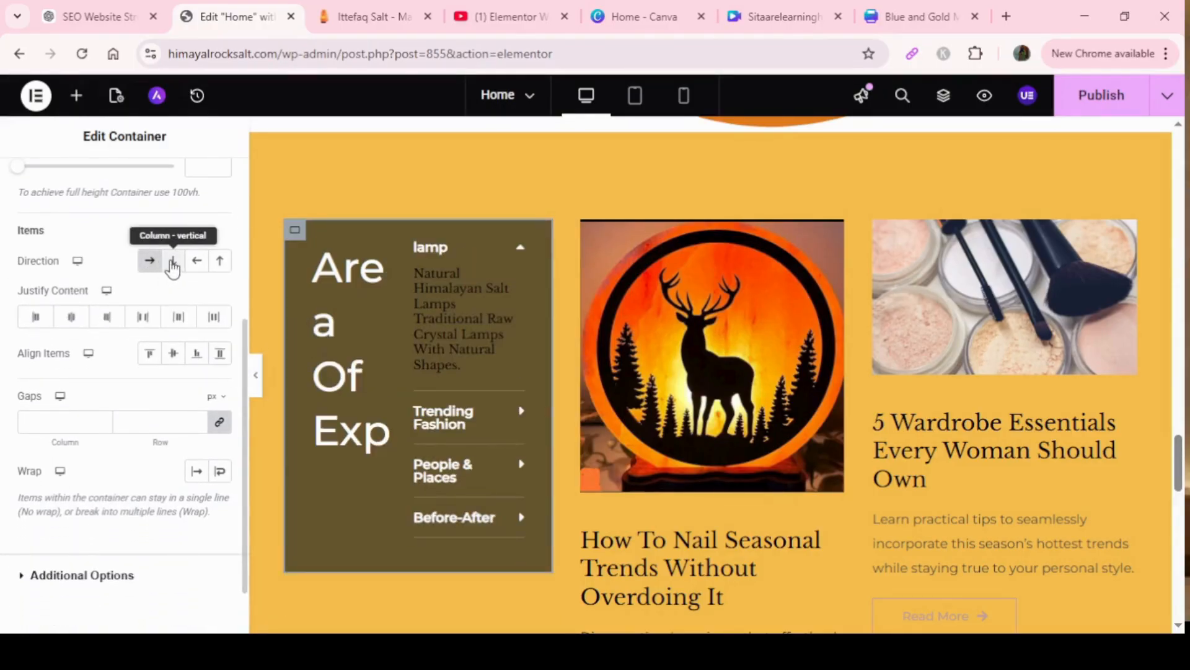
left_click(173, 261)
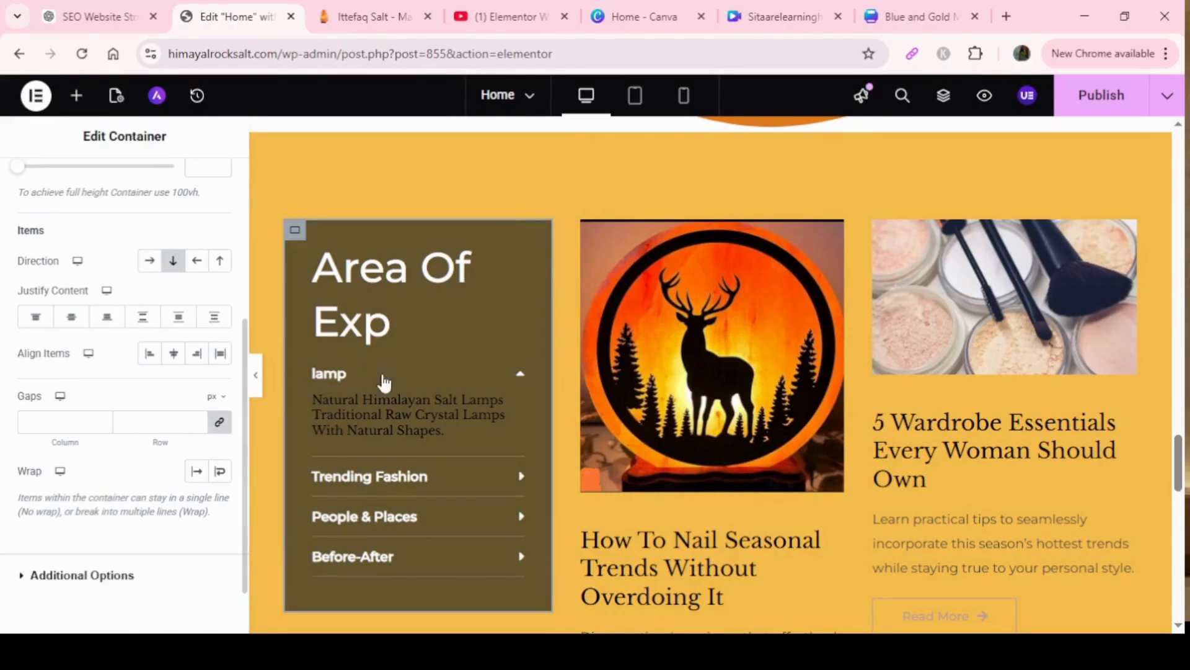
left_click(197, 261)
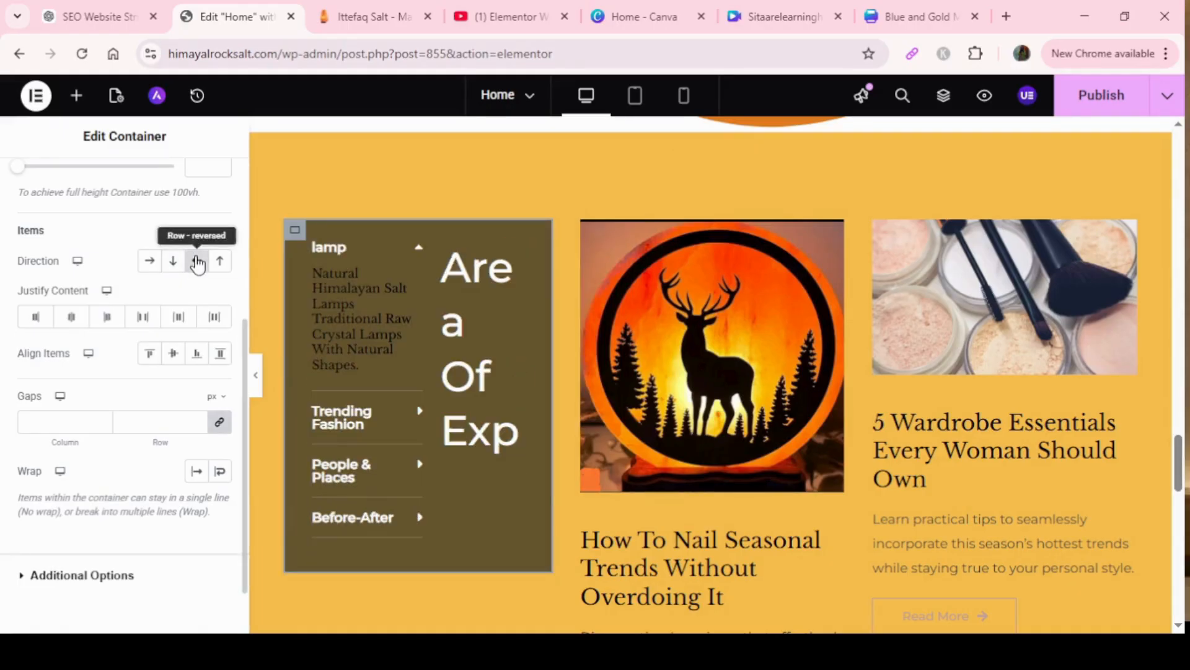
left_click(219, 260)
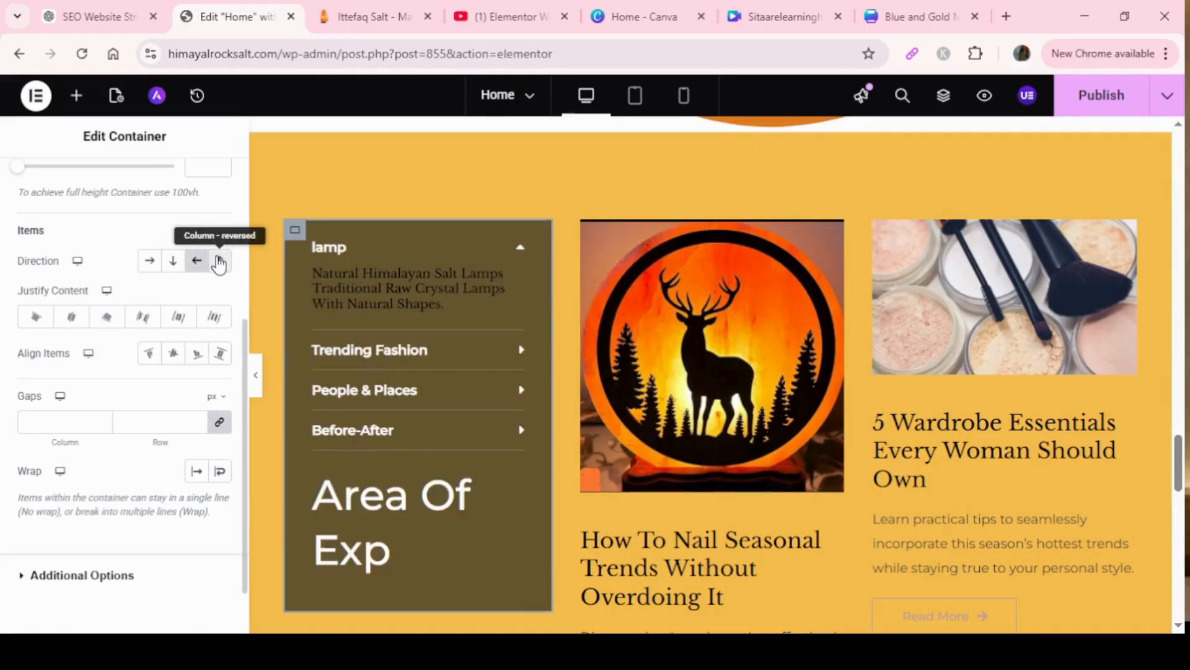
left_click(150, 260)
left_click(173, 264)
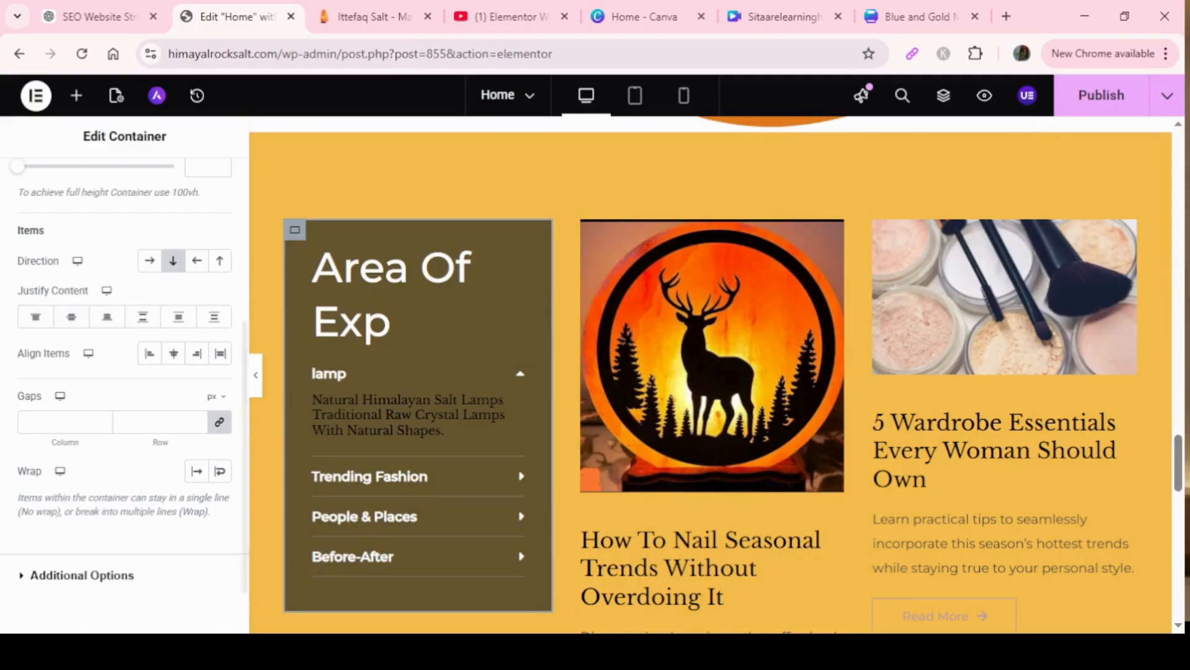
Look over the upper page sections around the banner, the gifts heading and the Himalayan salt benefits block.
left_click_drag(1180, 490, 1144, 286)
scroll(1124, 244, "up", 10)
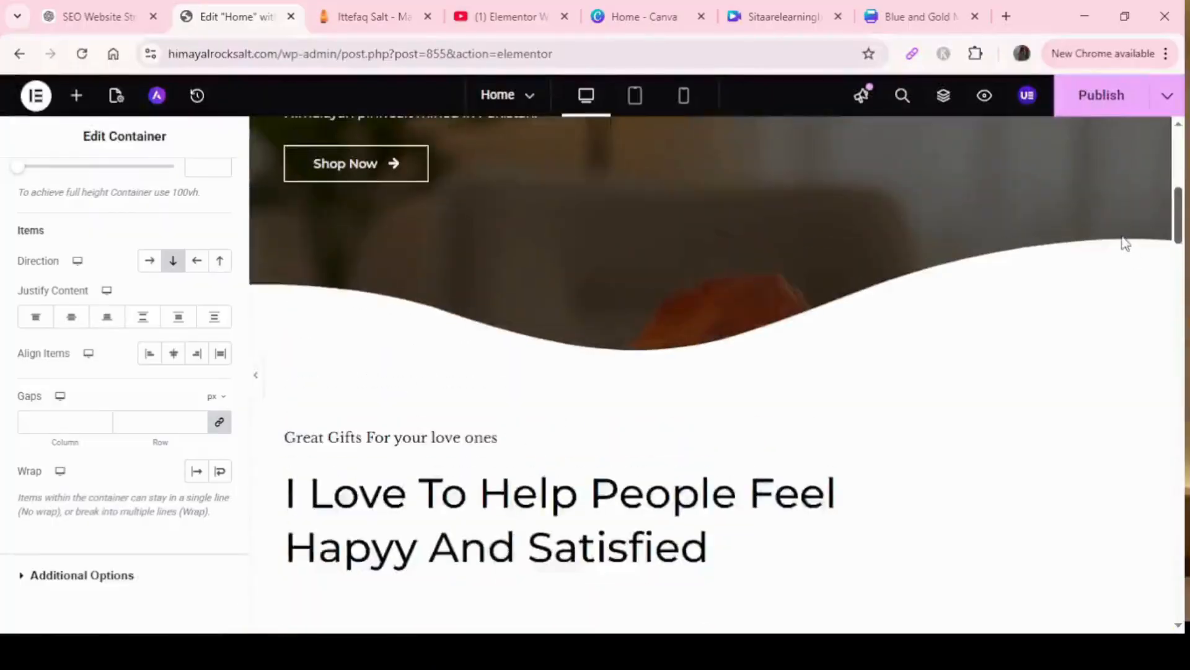
scroll(1123, 232, "down", 7)
scroll(1145, 273, "down", 1)
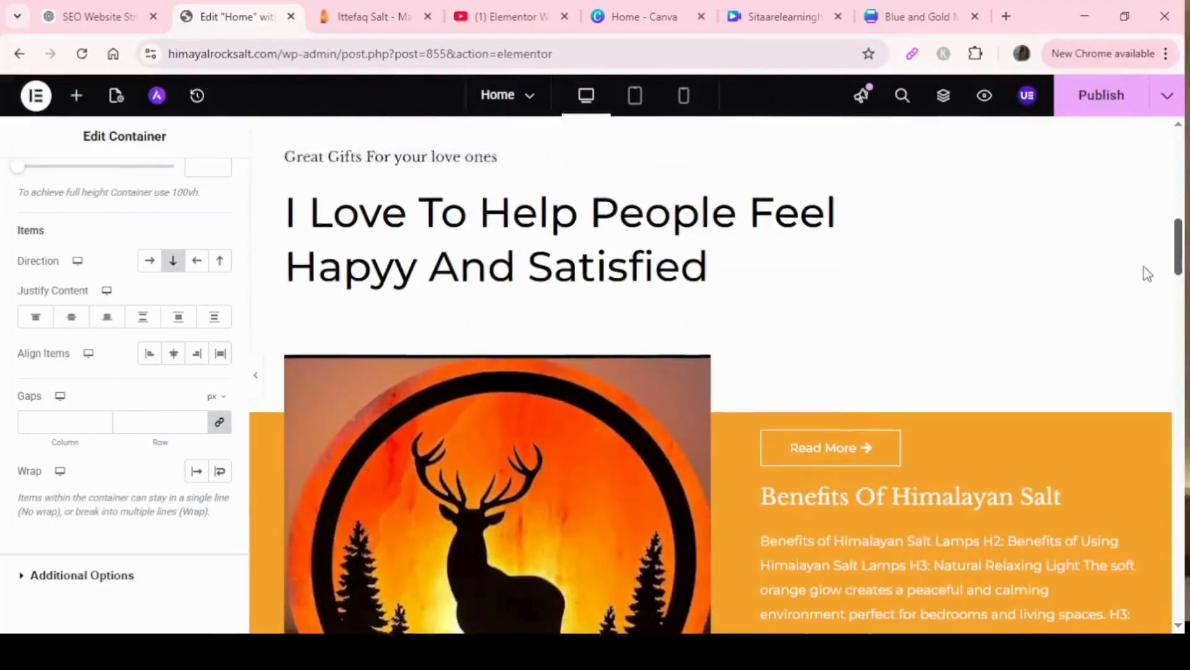
scroll(1153, 268, "up", 1)
scroll(1166, 279, "down", 10)
left_click_drag(1174, 345, 1166, 521)
Align the deer lamp card's Read More button to the left and set its text color to dark red #803838.
left_click(650, 478)
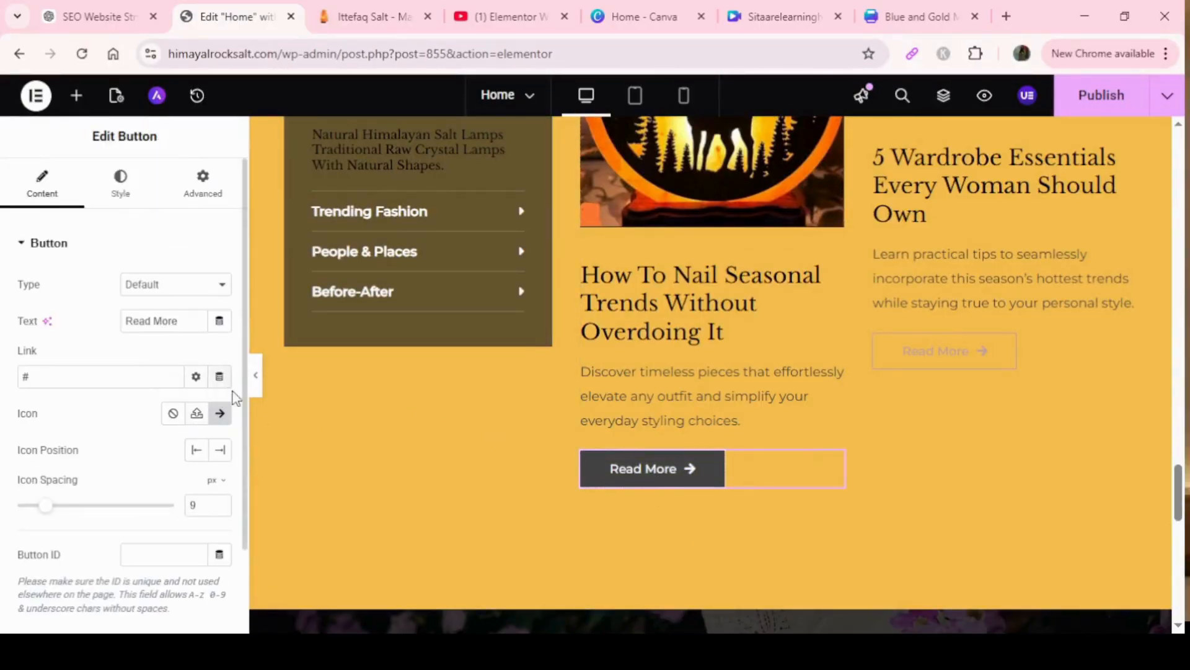
left_click(122, 199)
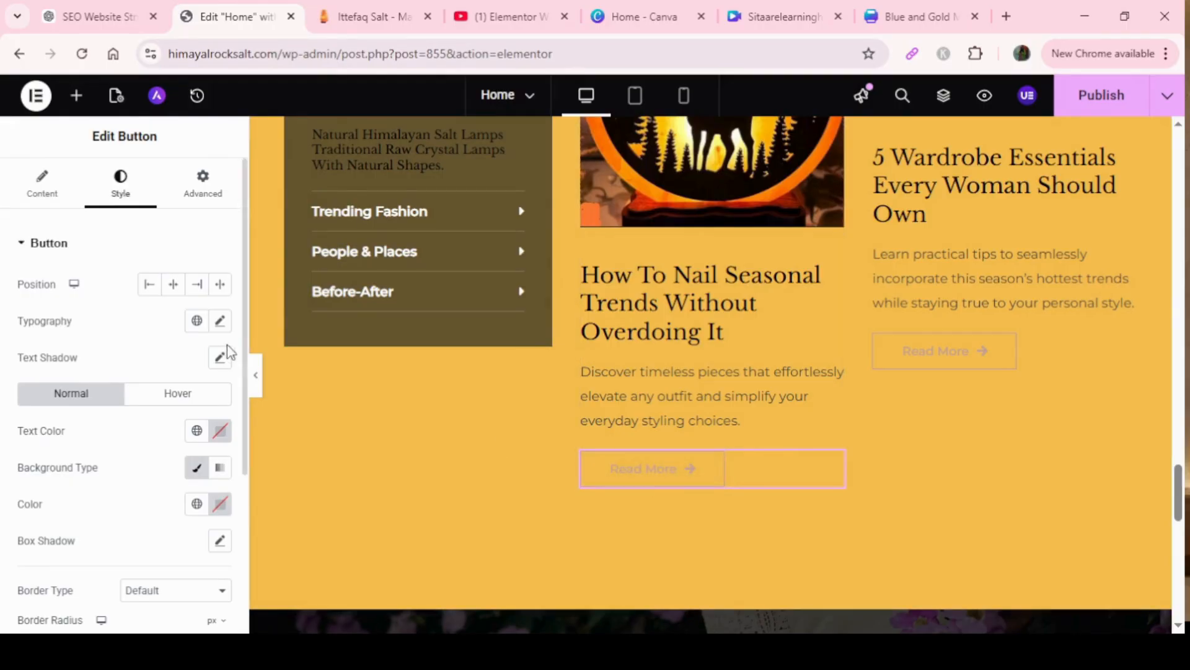
left_click(149, 287)
left_click(174, 286)
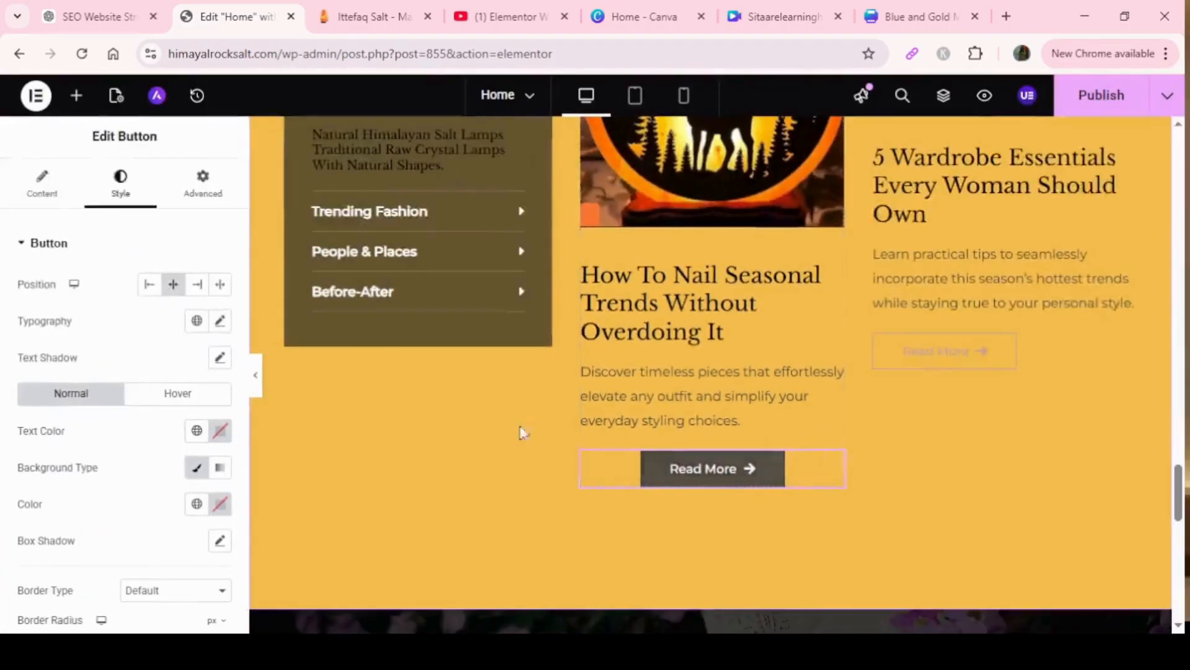
left_click(198, 287)
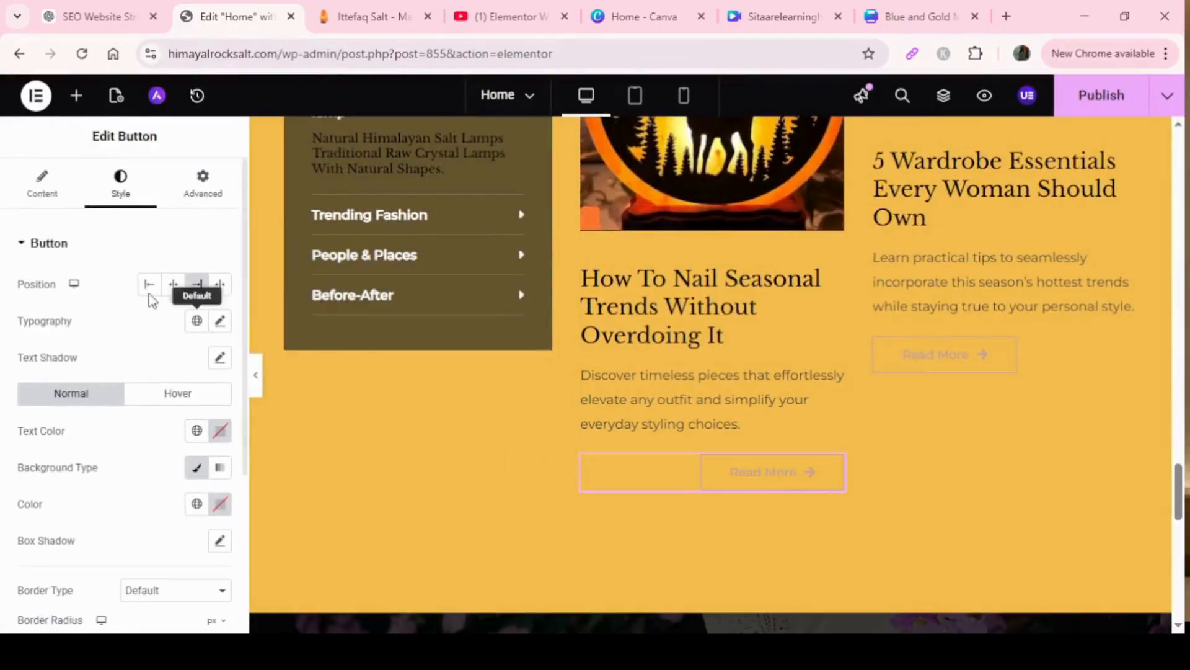
left_click(148, 284)
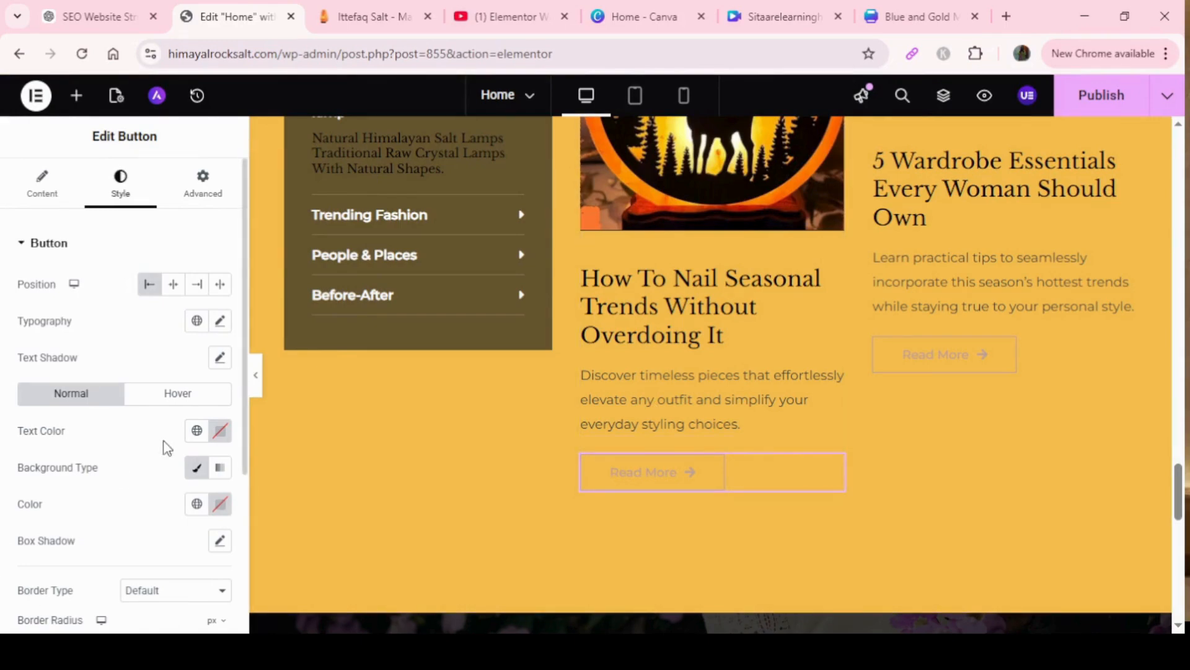
left_click(221, 436)
left_click_drag(222, 335, 226, 309)
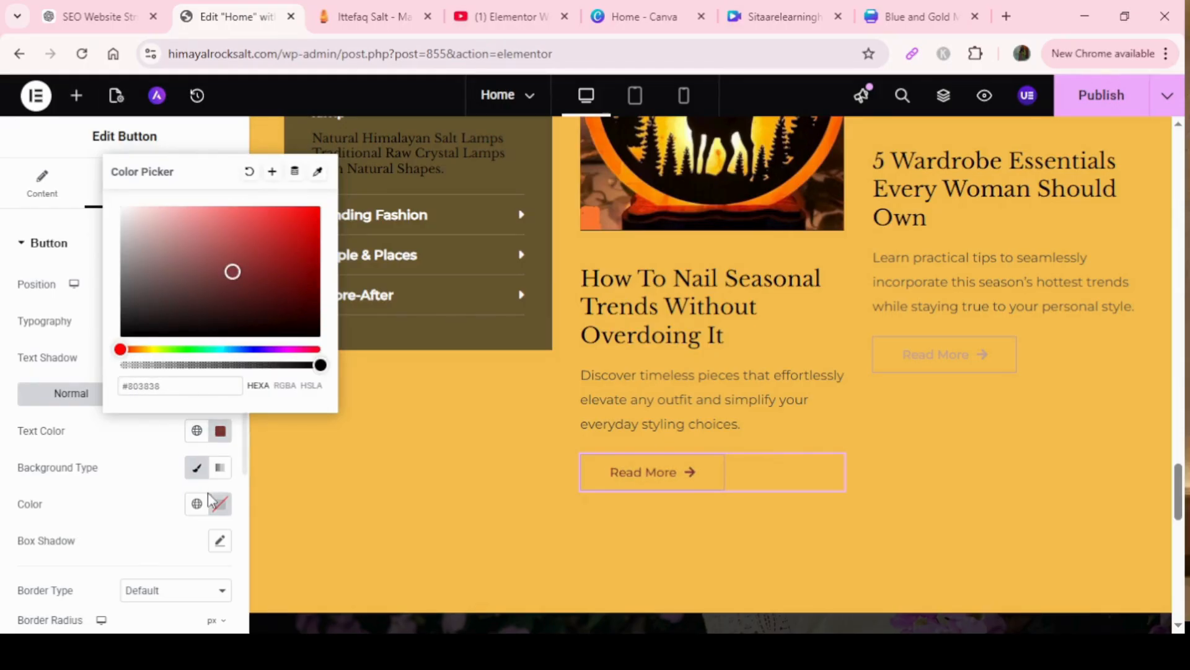
left_click(219, 468)
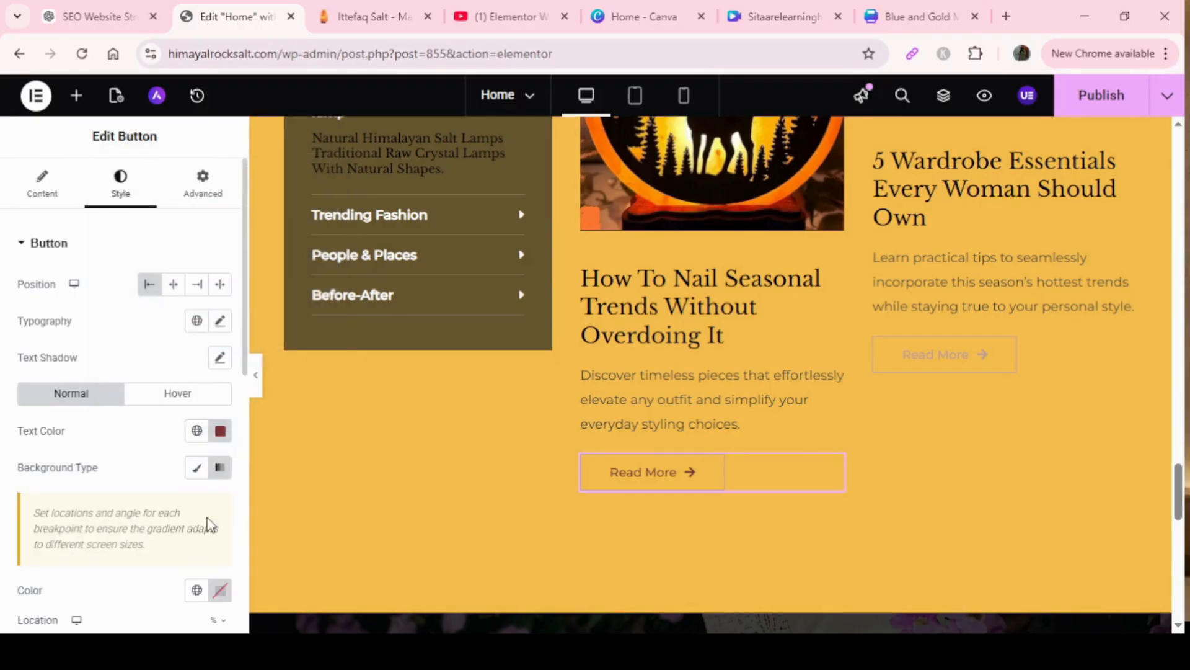
left_click(245, 379)
left_click_drag(245, 381, 231, 256)
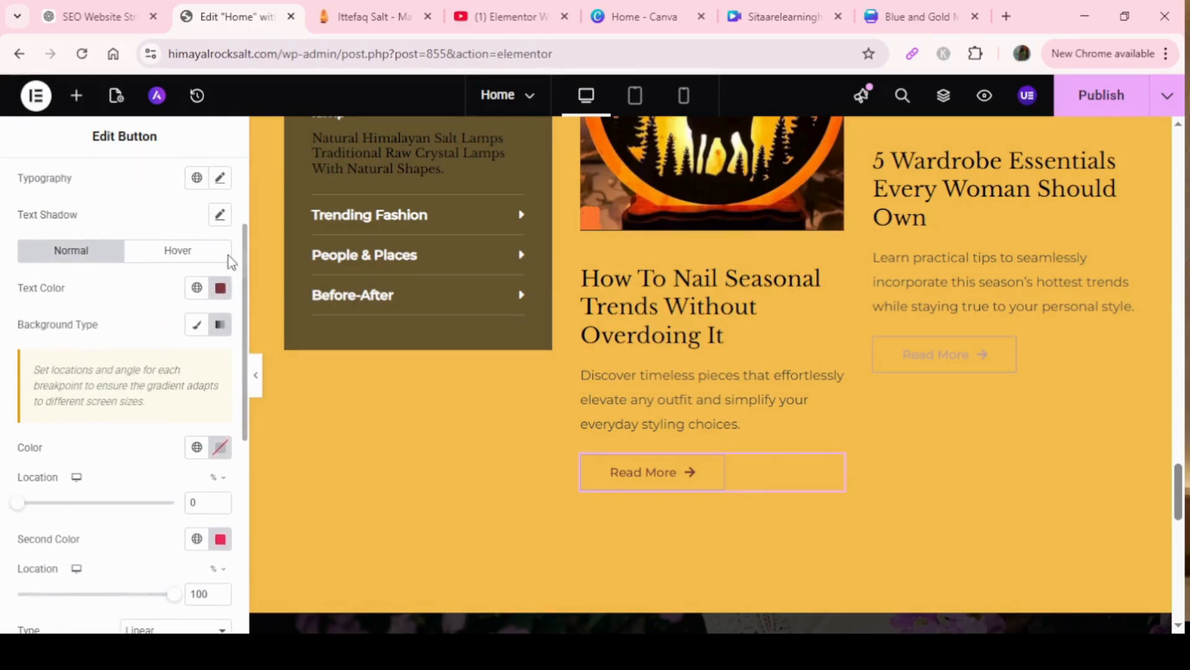
left_click(200, 328)
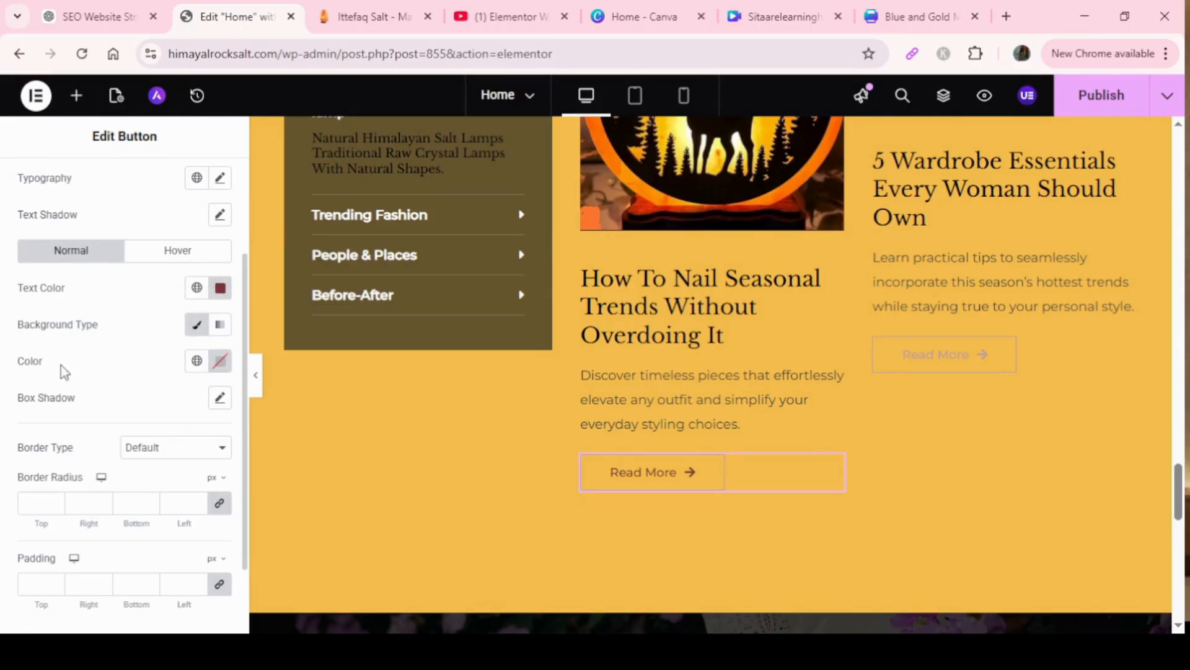
Fill the deer lamp card's Read More button with a light pink background color.
left_click(220, 361)
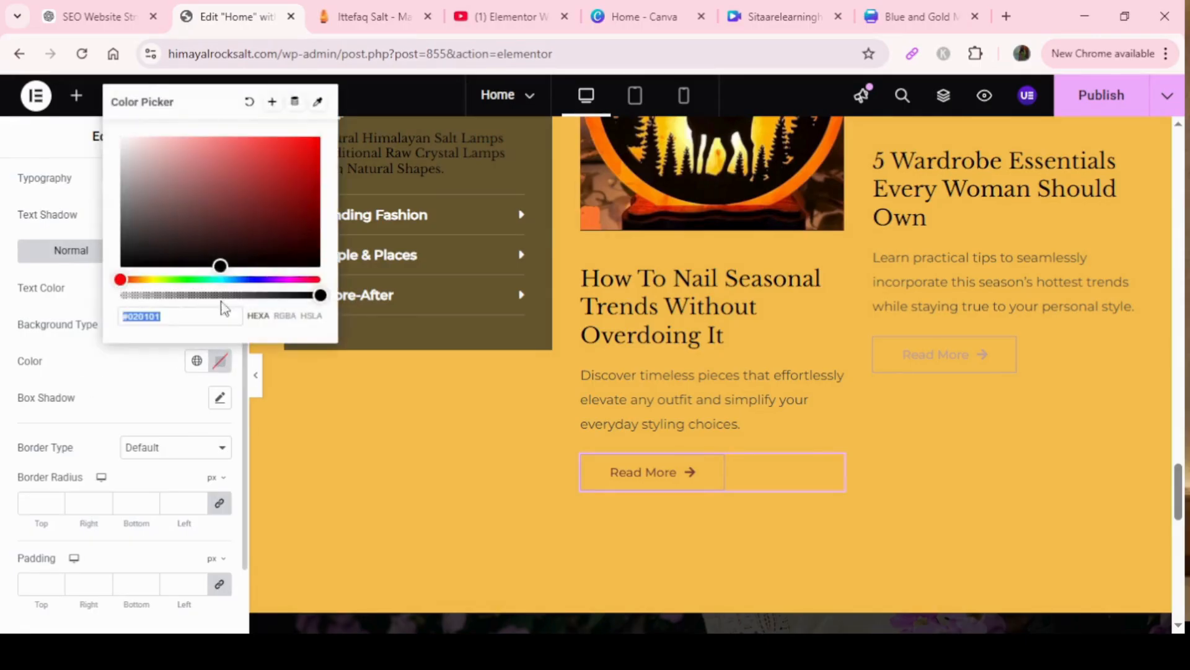
left_click_drag(223, 264, 171, 124)
left_click(149, 410)
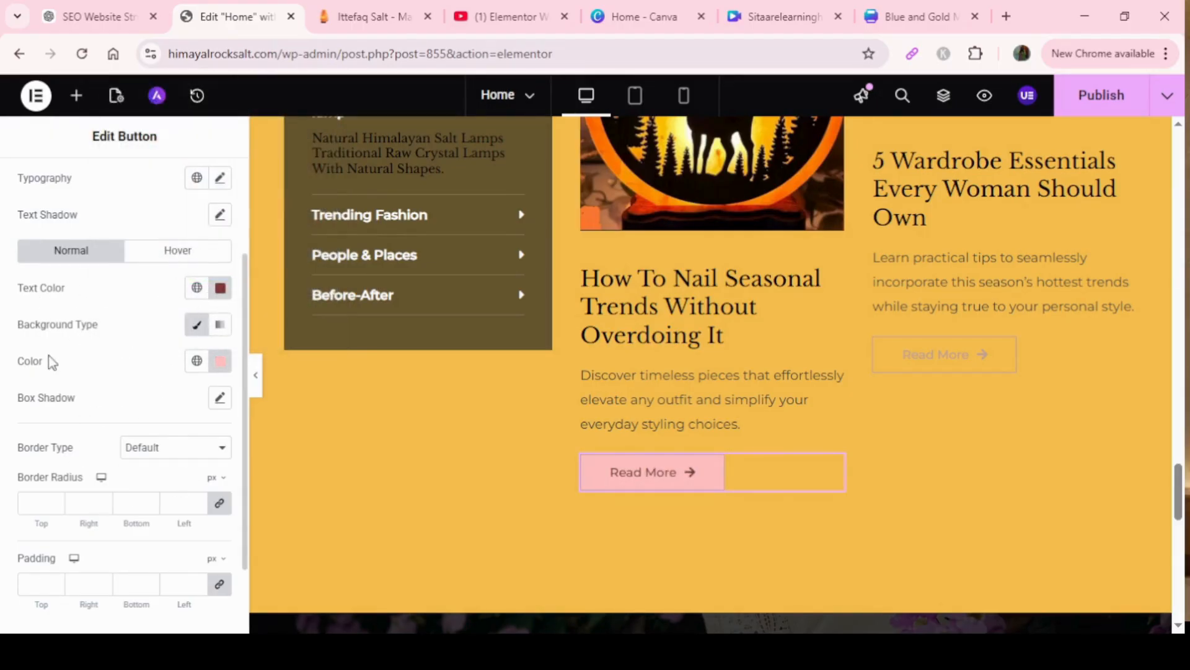
Add an outline box shadow to the Read More button with horizontal 1, vertical 13, blur 7 and spread 1.
scroll(111, 403, "down", 2)
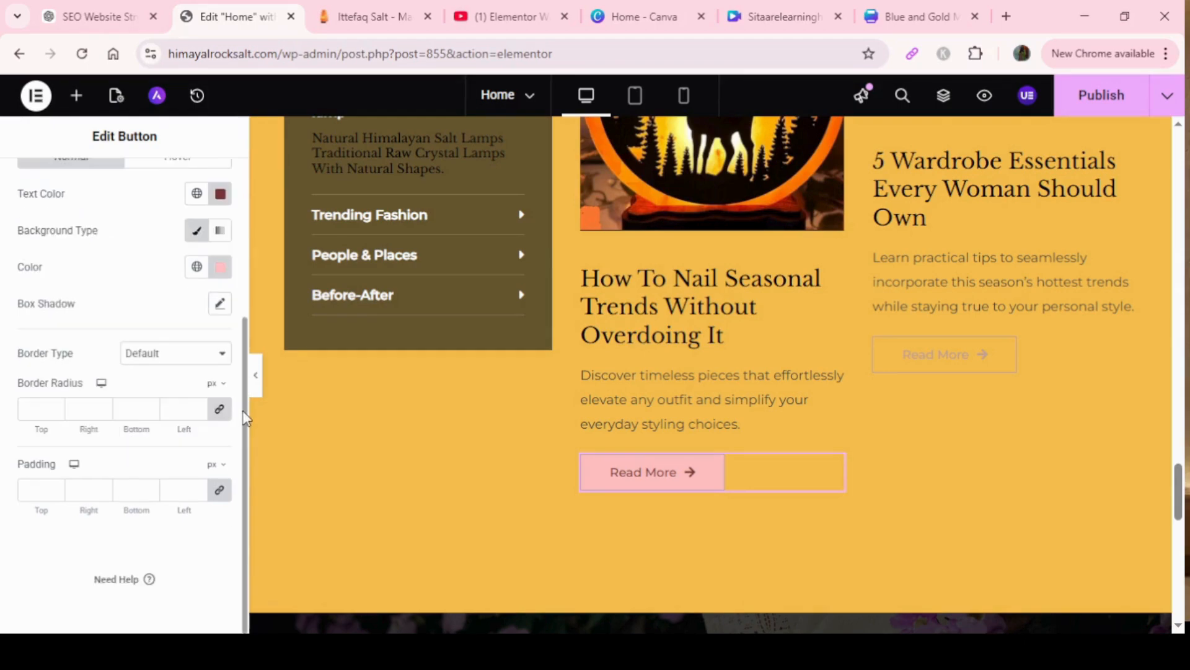
left_click(220, 305)
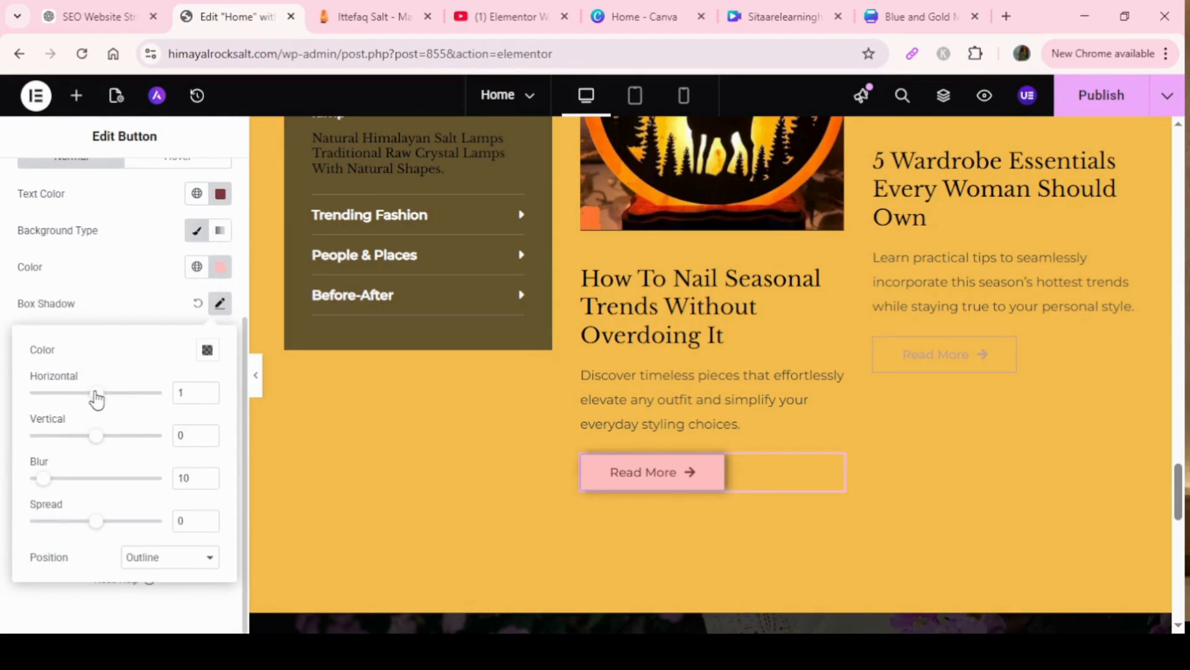
left_click_drag(106, 443, 109, 436)
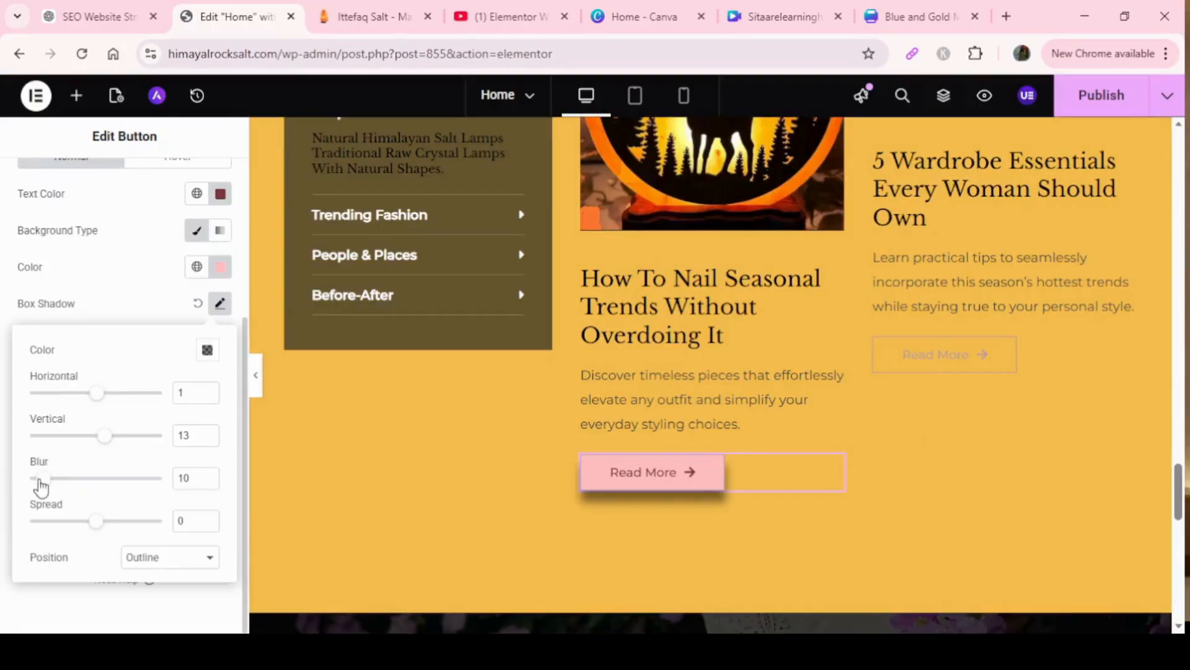
mouse_move(51, 485)
left_mouse_down()
mouse_move(62, 484)
mouse_move(44, 475)
left_mouse_up()
mouse_move(100, 530)
left_mouse_down()
mouse_move(115, 522)
mouse_move(99, 521)
left_mouse_up()
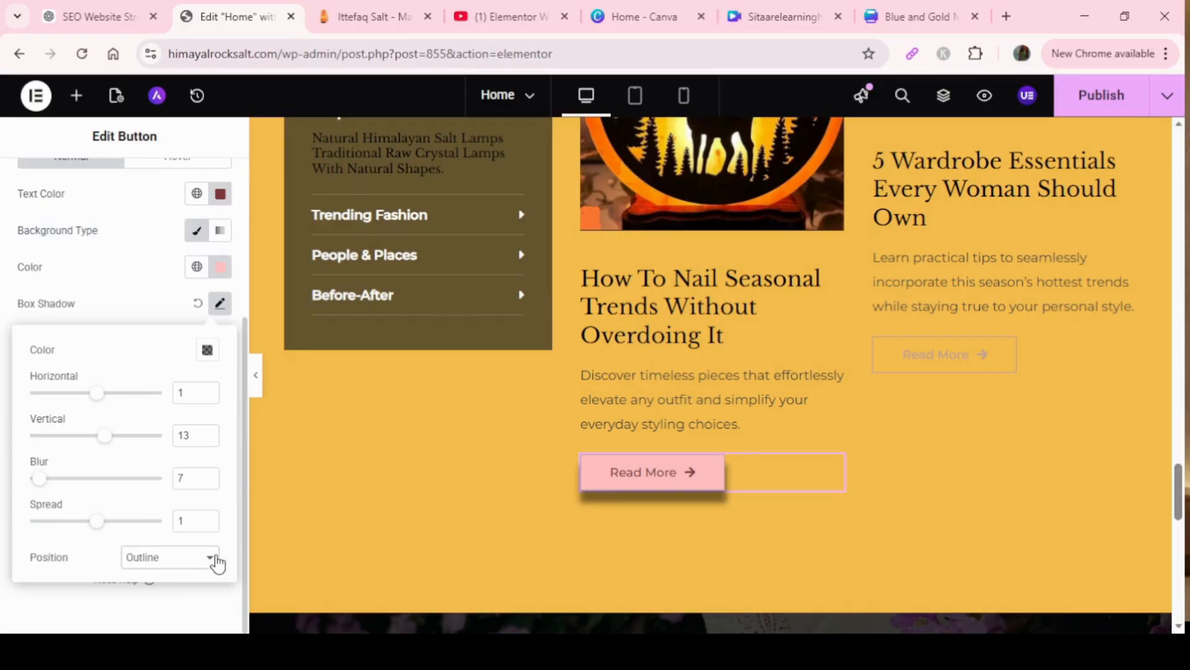
left_click(192, 593)
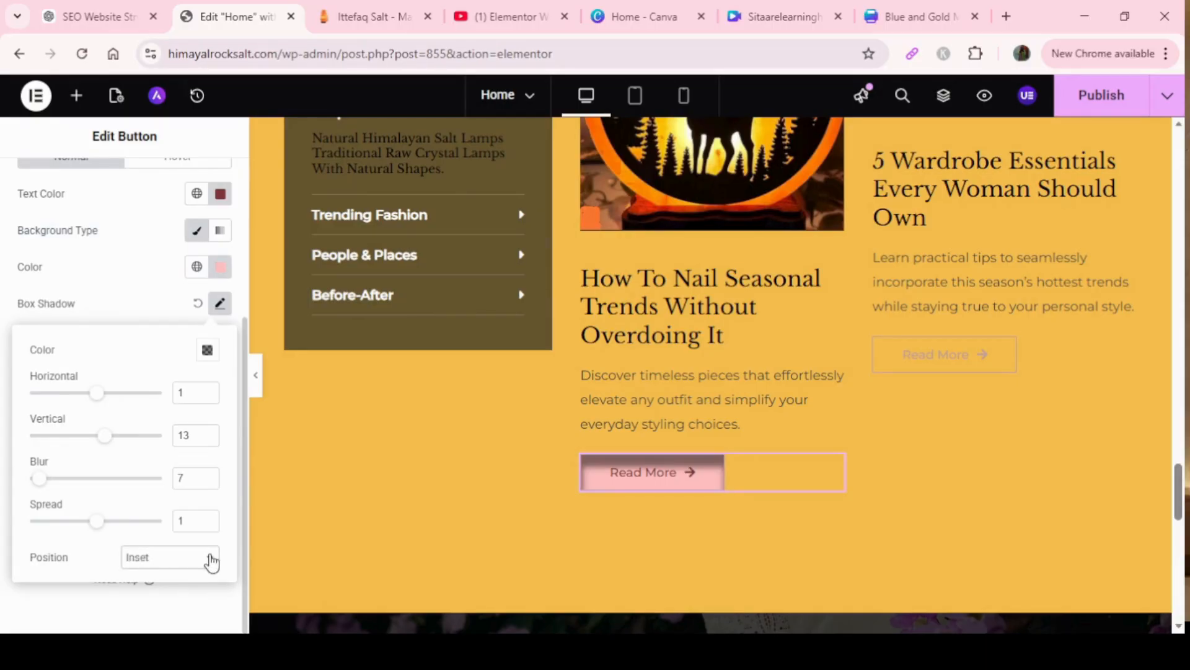
left_click(194, 577)
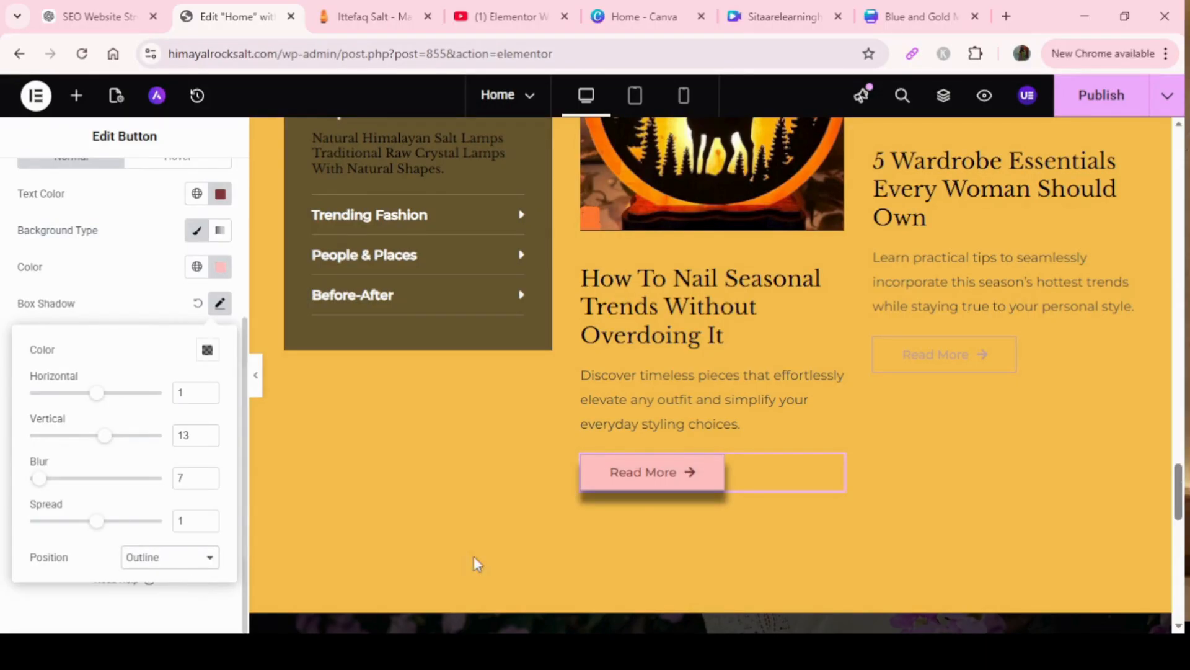
left_click(138, 282)
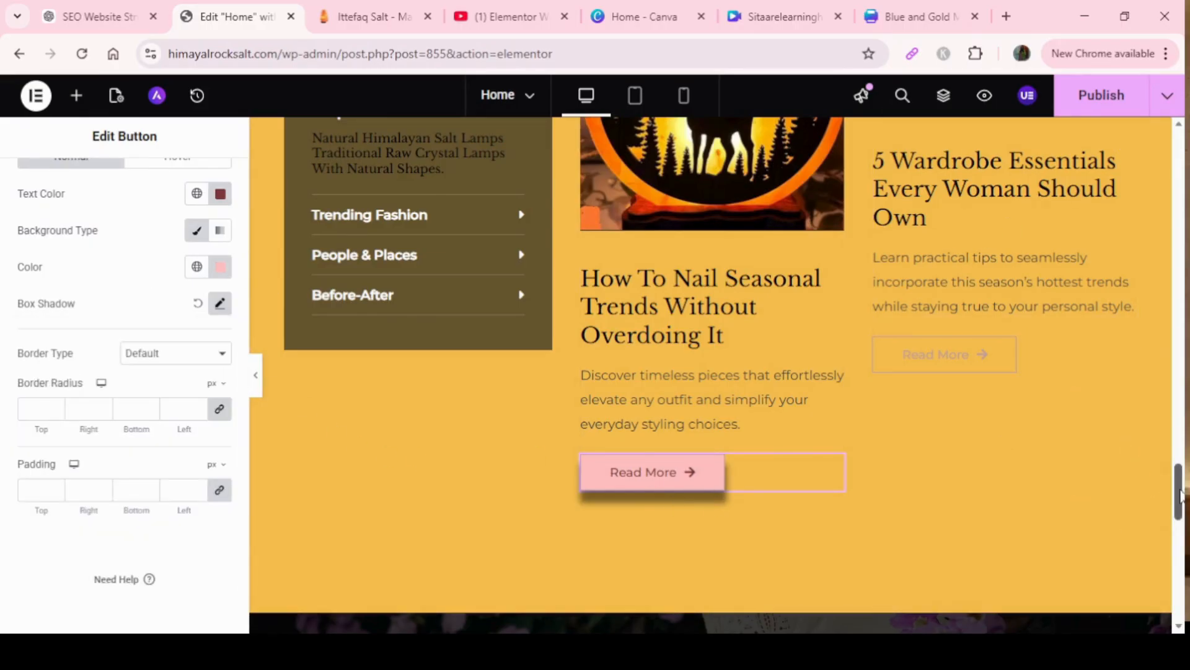
Replace the background image of the style consultation section with the Royal Salt Lamps shop photo WhatsApp-Image-2026-03-08-at-8.46.31-PM.jpeg from the media library.
mouse_move(1180, 494)
left_mouse_down()
mouse_move(1180, 590)
mouse_move(1176, 487)
mouse_move(1177, 499)
left_mouse_up()
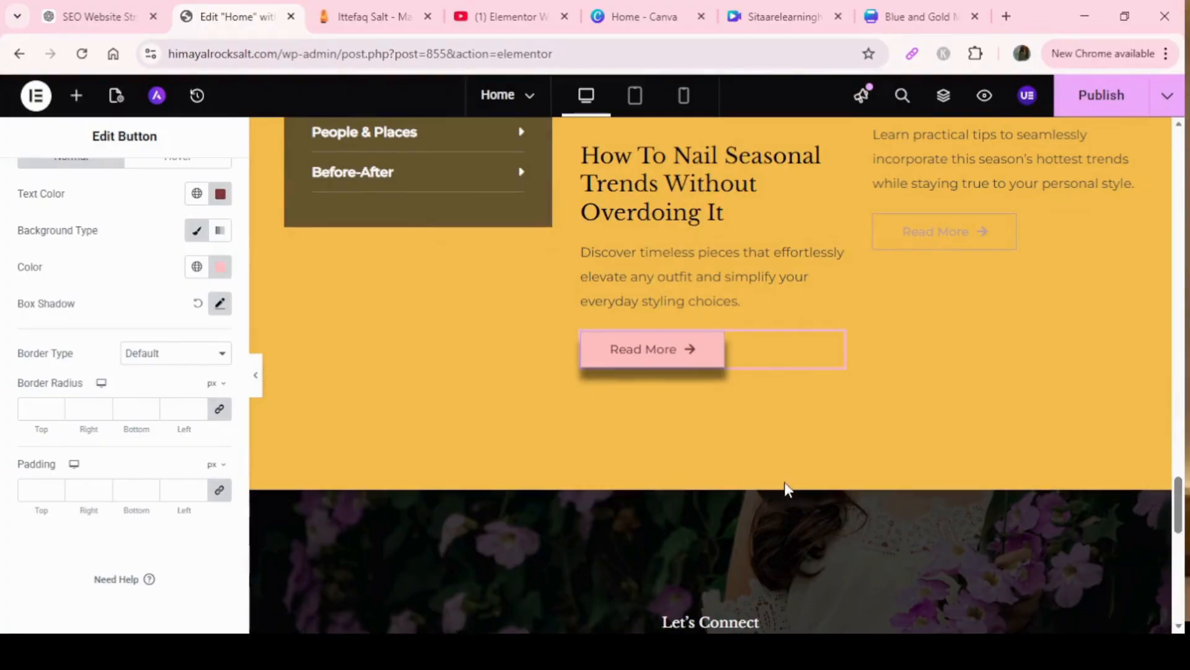
left_click(711, 482)
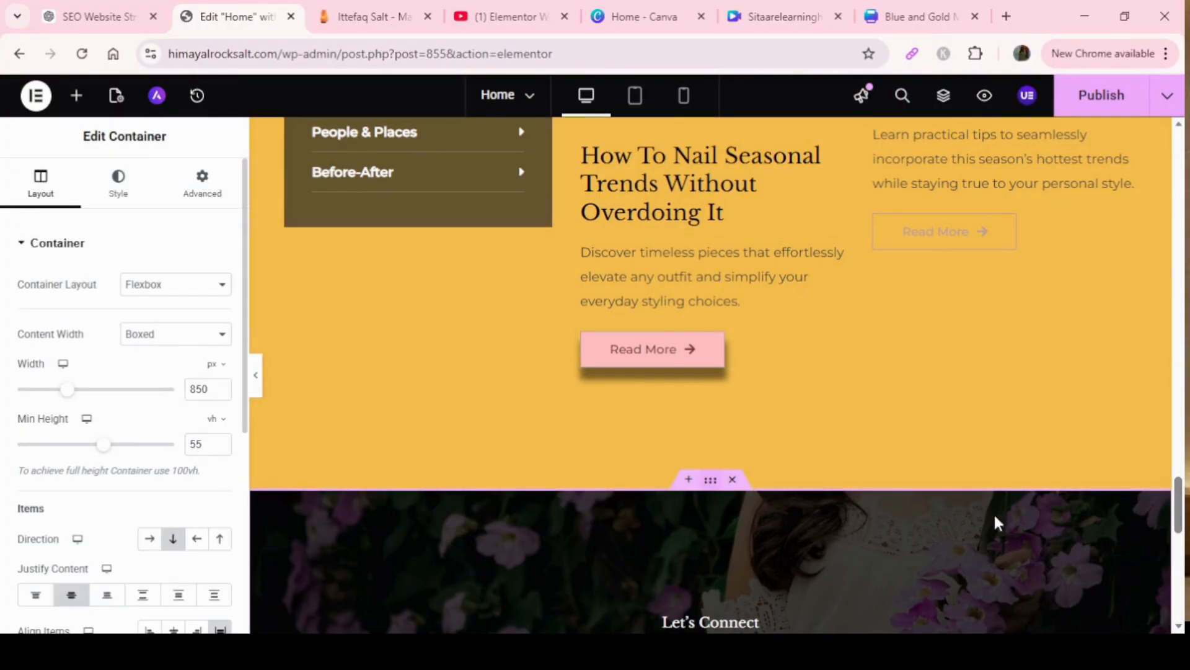
left_click_drag(1181, 513, 1182, 540)
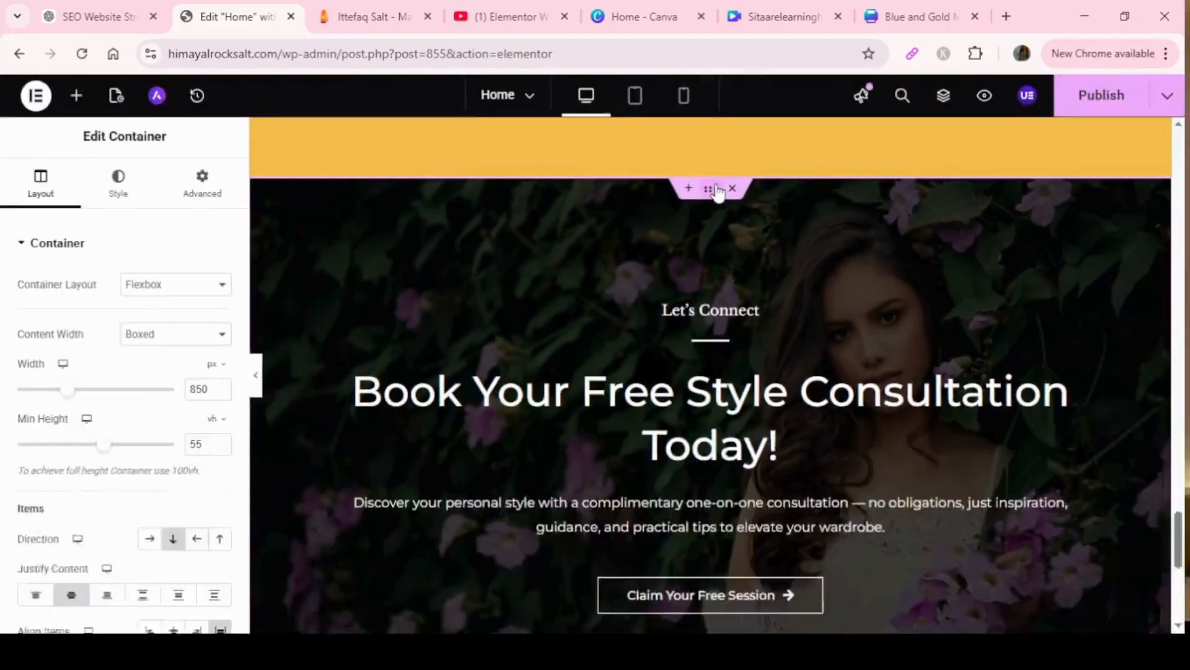
left_click(114, 186)
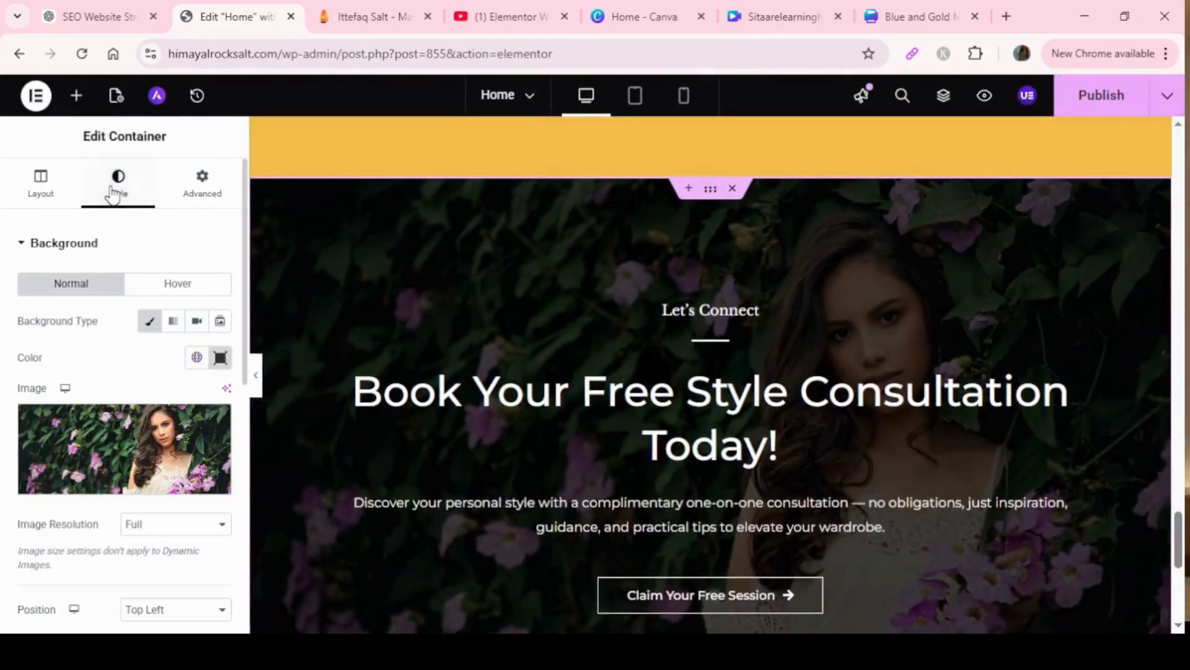
left_click(139, 487)
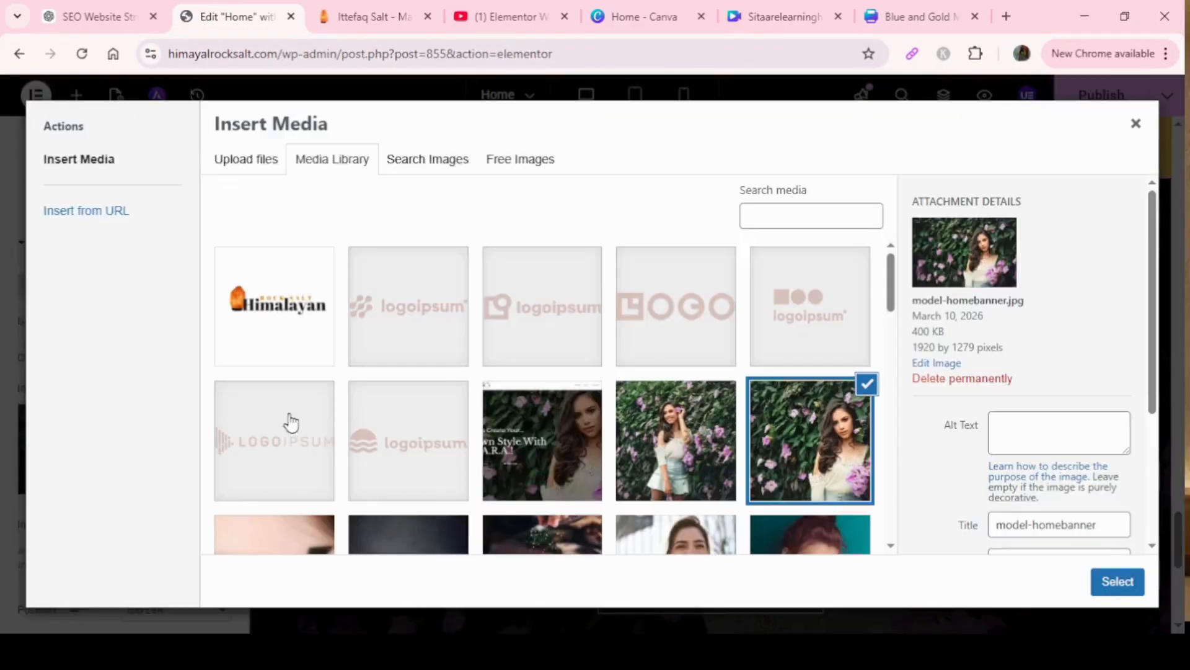
left_click_drag(891, 282, 917, 507)
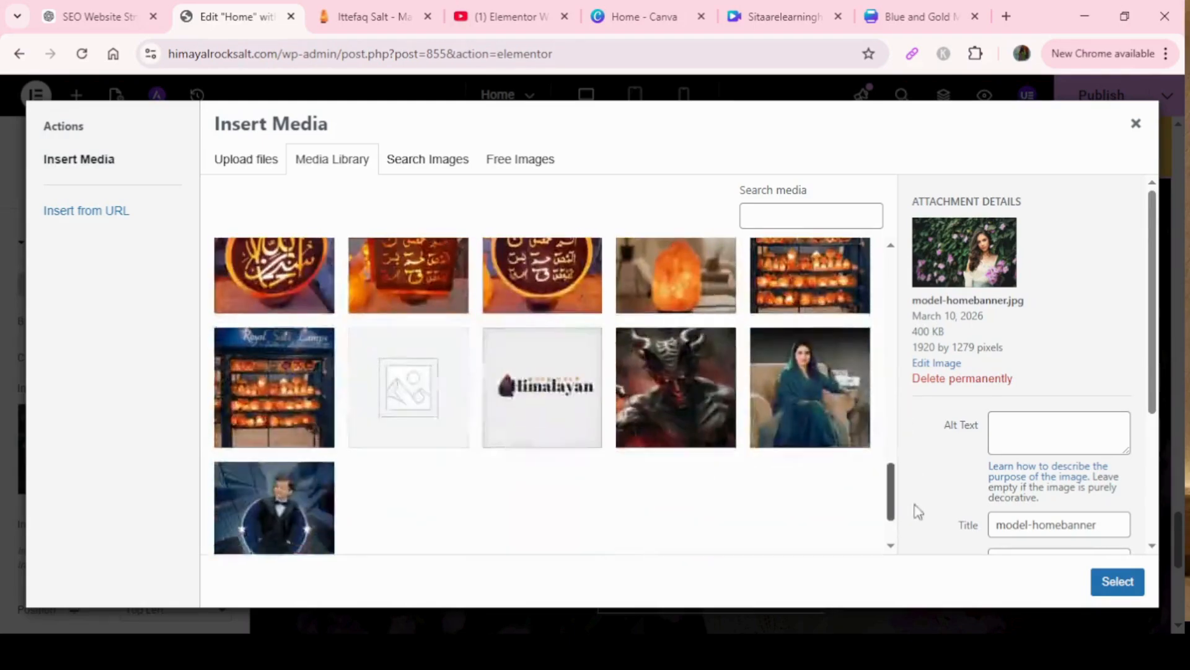
left_click(288, 446)
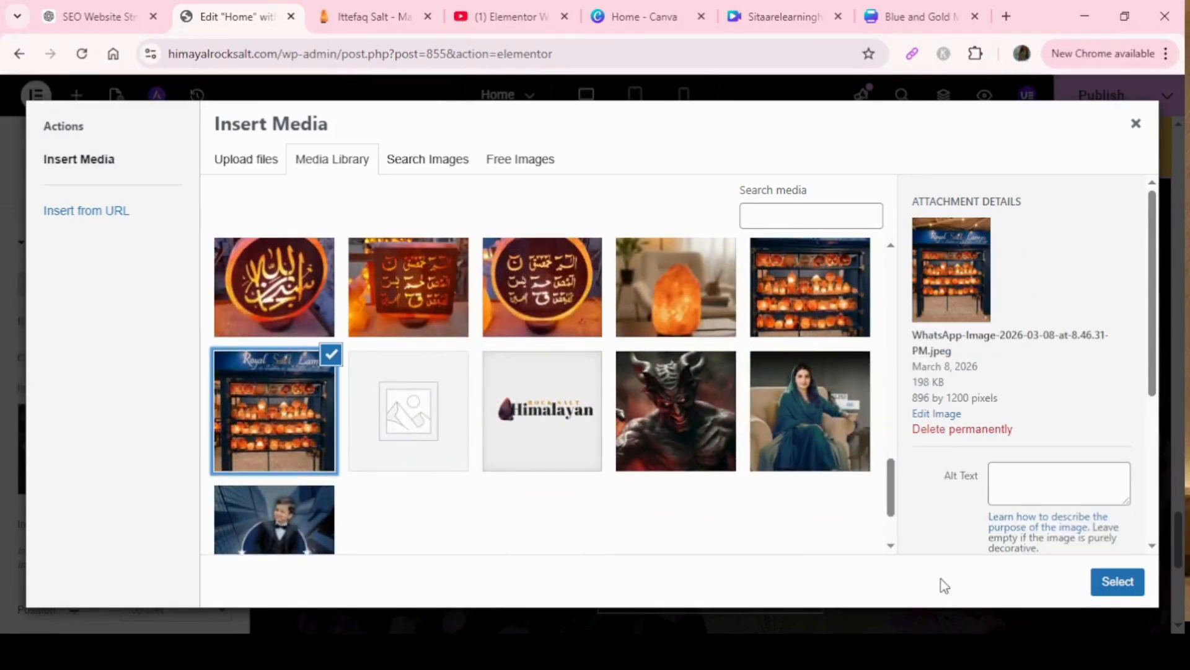
left_click(1126, 583)
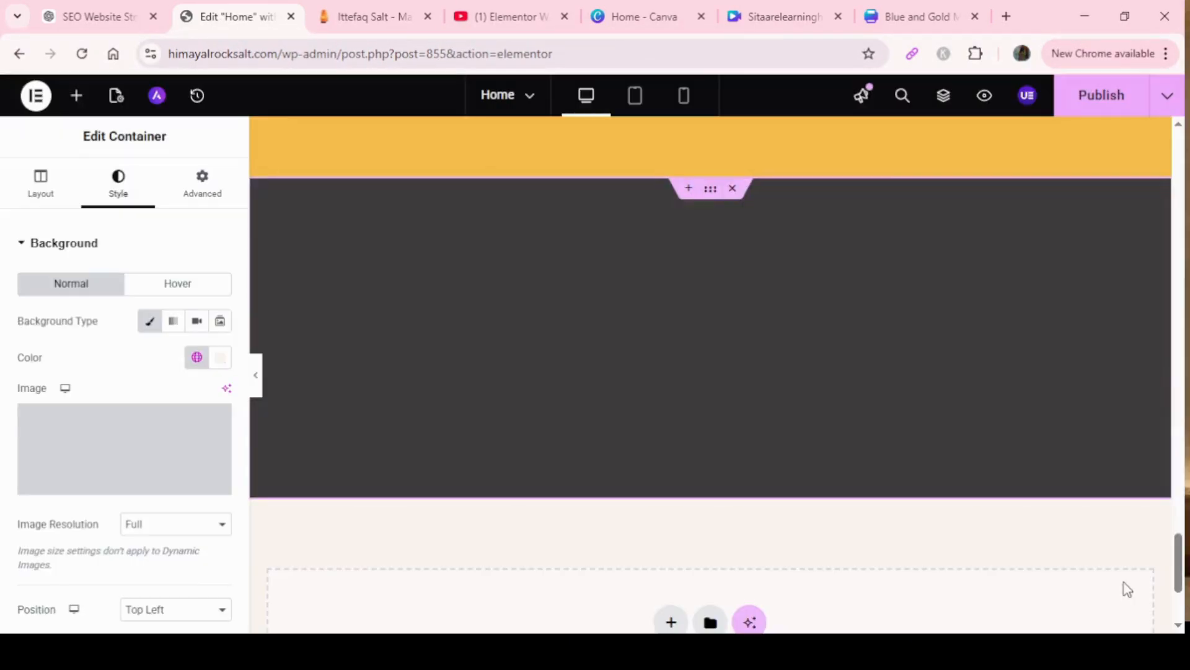
Set the consultation section's background image attachment to Scroll.
scroll(1184, 558, "up", 2)
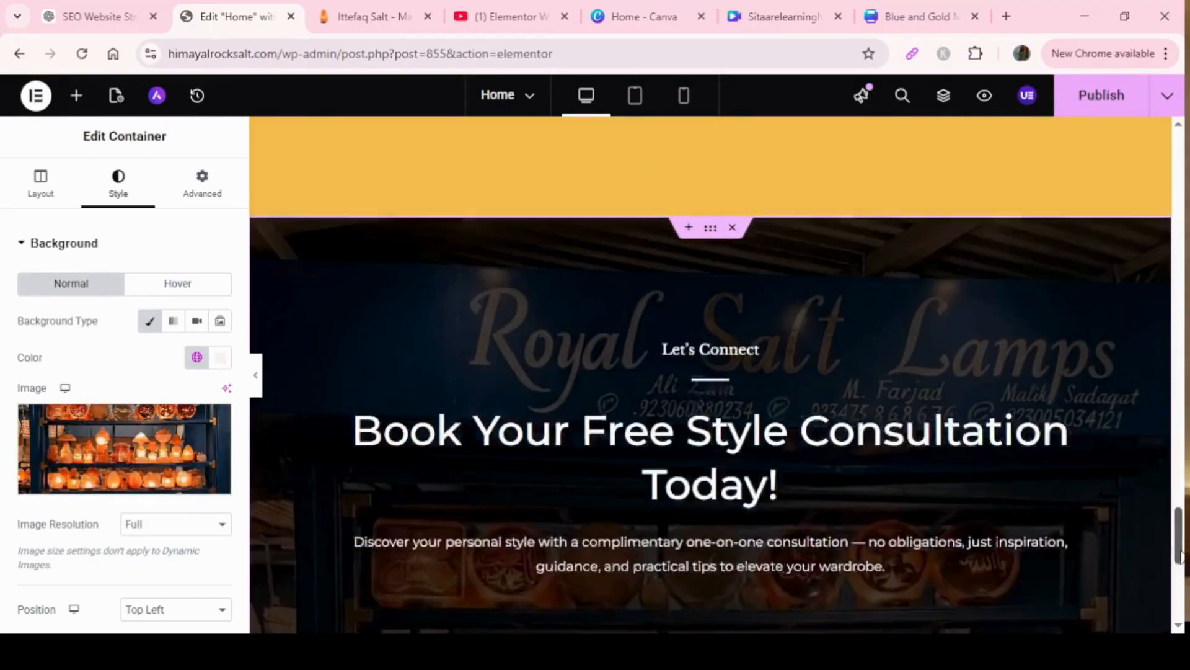
mouse_move(1185, 562)
left_mouse_down()
mouse_move(1185, 608)
mouse_move(1184, 542)
mouse_move(1183, 567)
left_mouse_up()
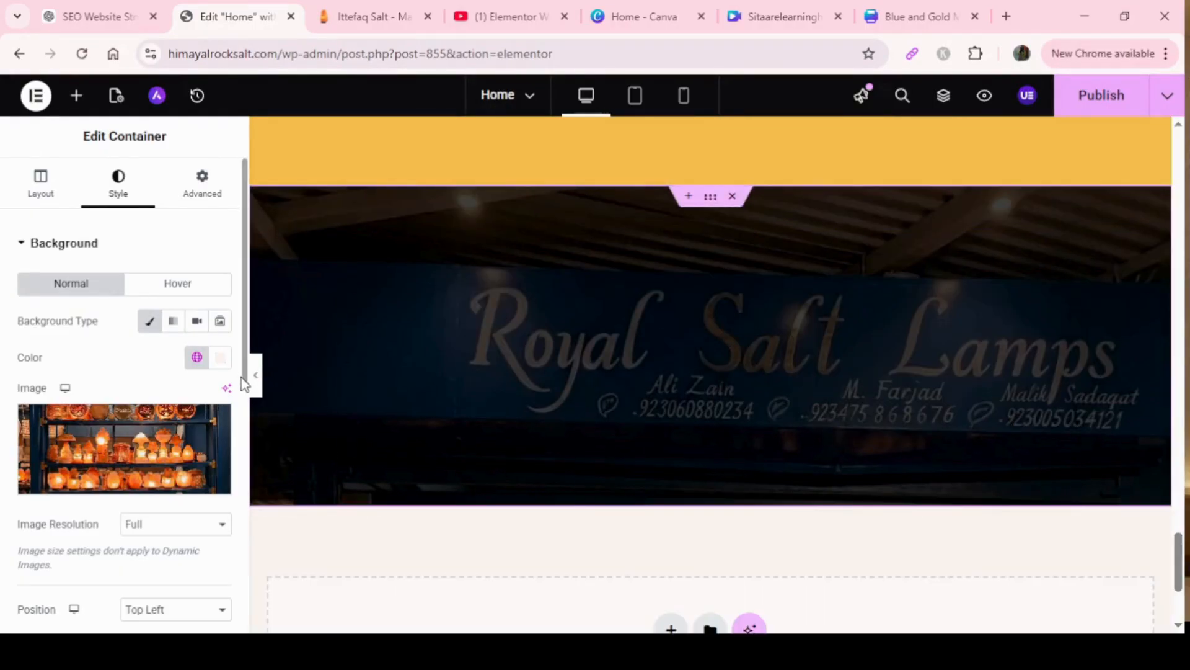
left_click_drag(246, 375, 246, 523)
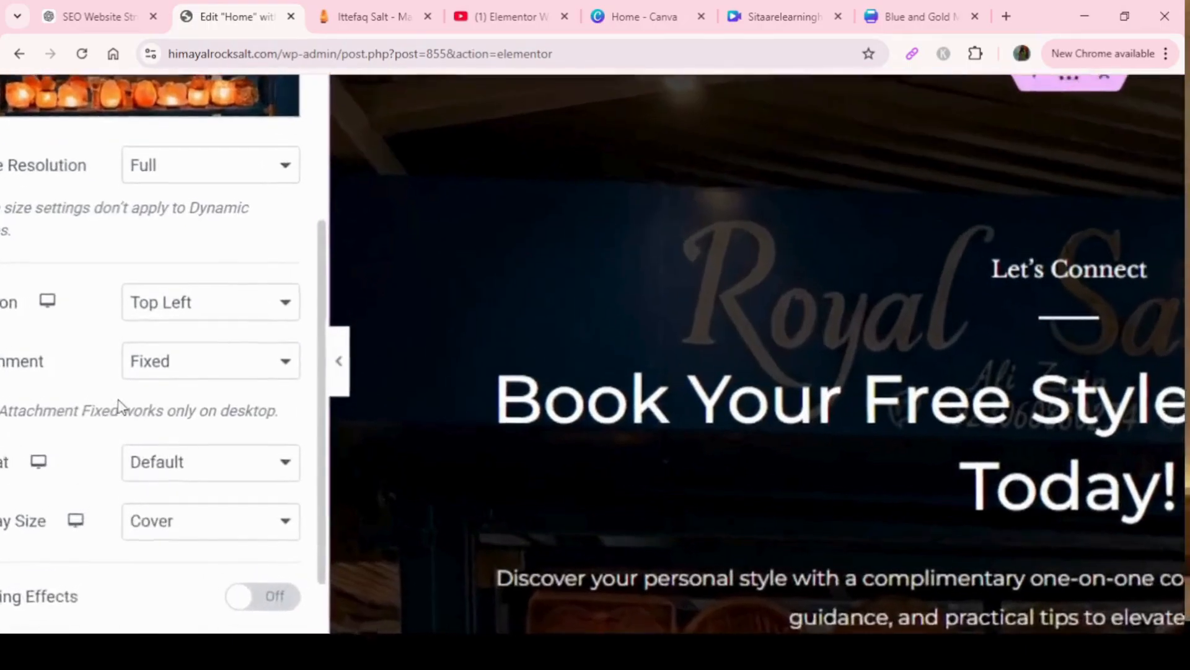
left_click(154, 414)
scroll(864, 396, "down", 5)
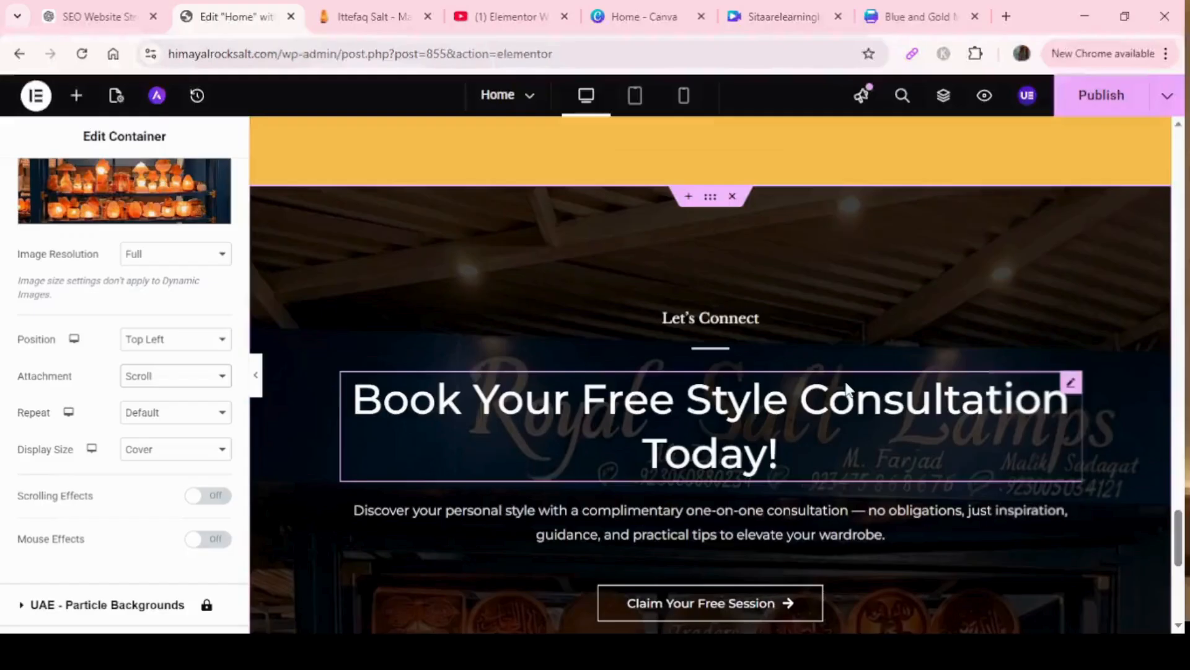
mouse_move(1181, 530)
left_mouse_down()
mouse_move(1181, 518)
mouse_move(1181, 560)
mouse_move(1181, 546)
left_mouse_up()
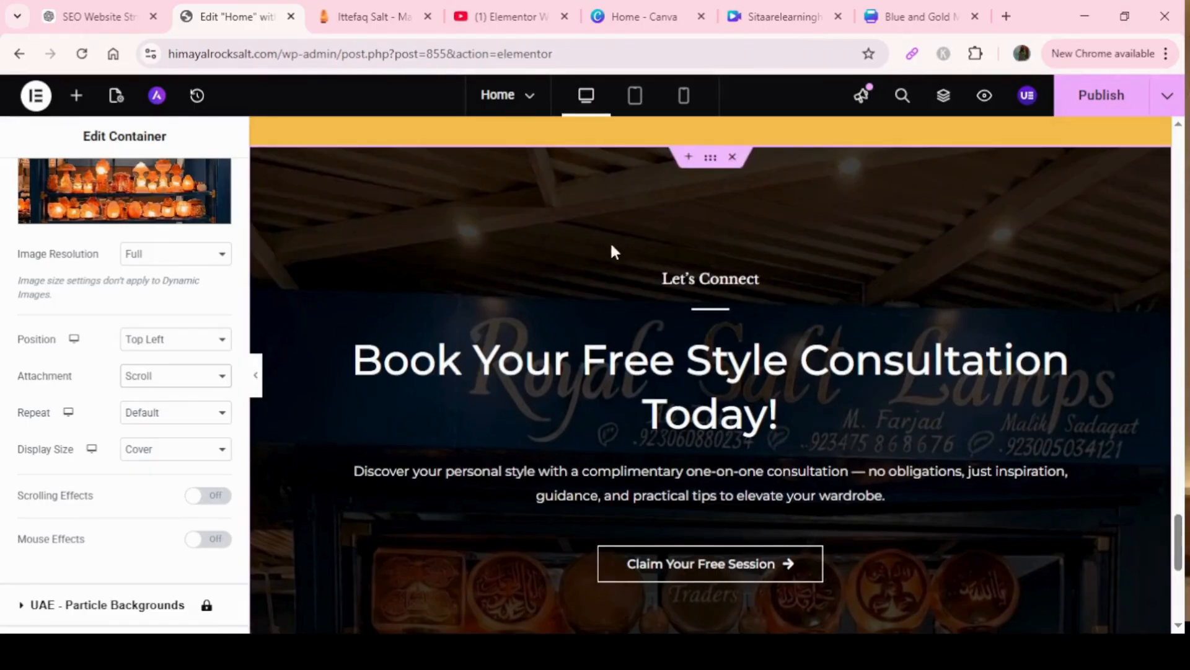
Examine the content settings of the consultation section's Let's Connect line, main heading, description and Claim Your Free Session button.
left_click(719, 275)
left_click_drag(84, 314, 21, 310)
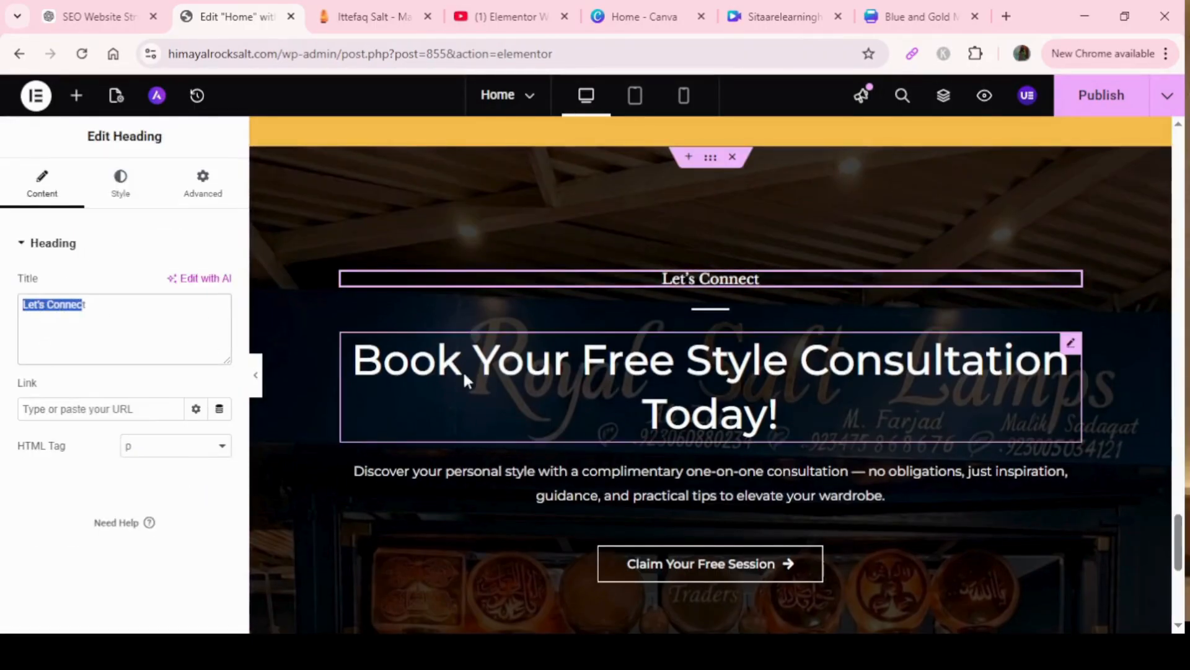
left_click(520, 369)
left_click_drag(168, 304, 67, 304)
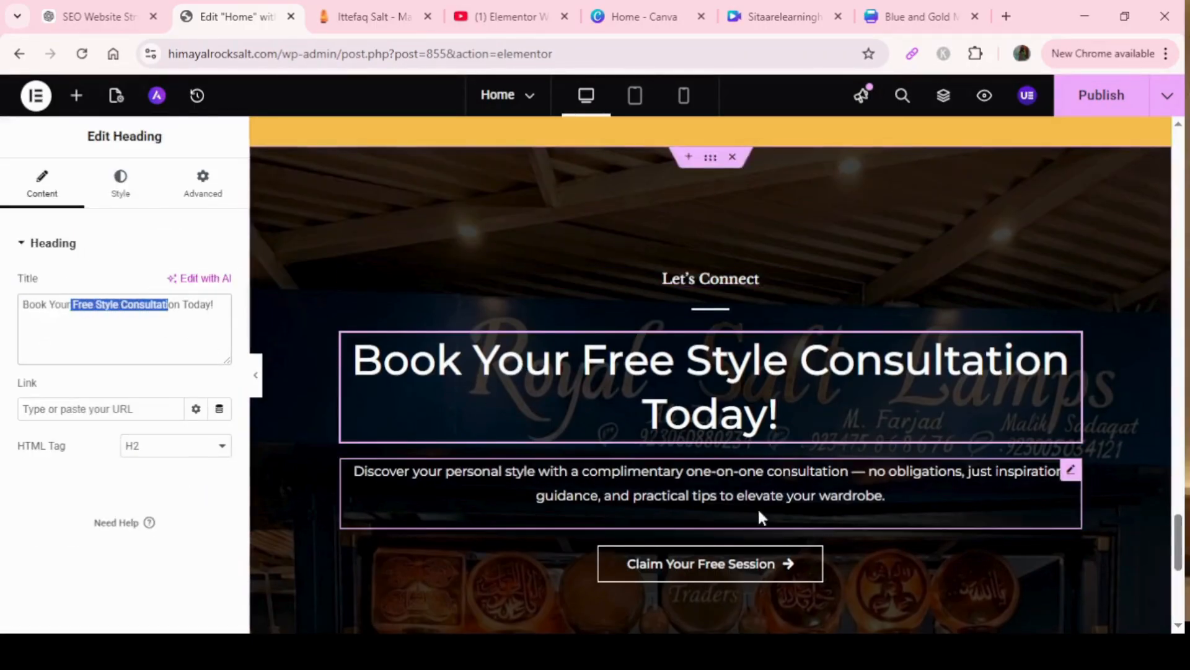
left_click(738, 505)
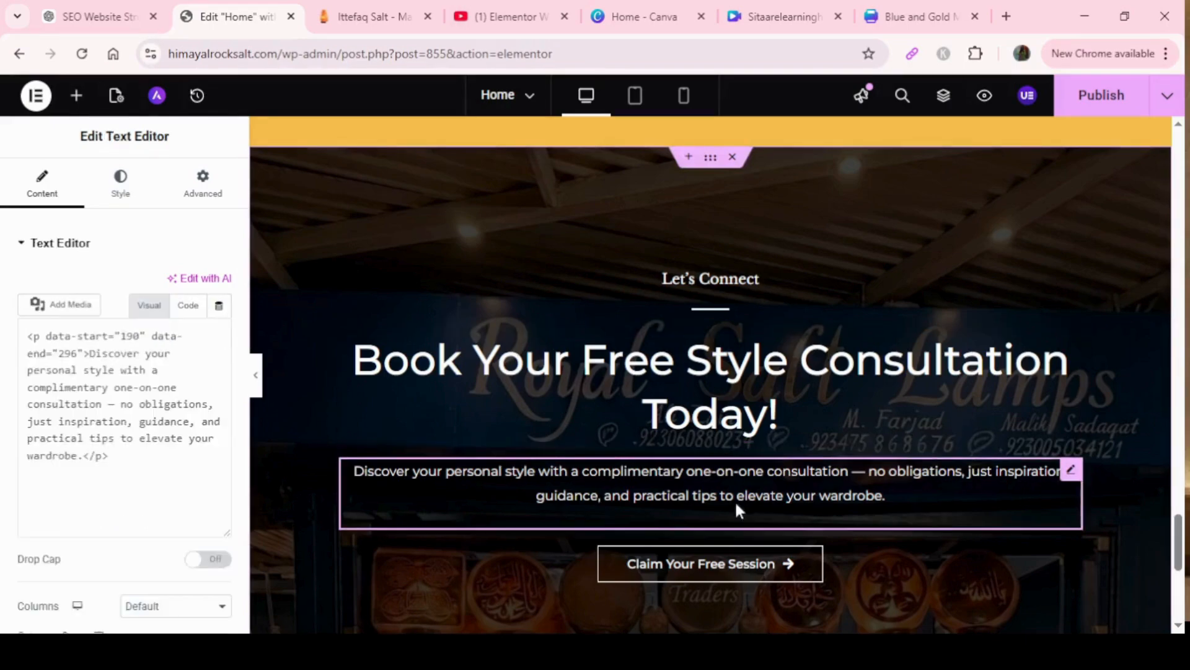
left_click(785, 570)
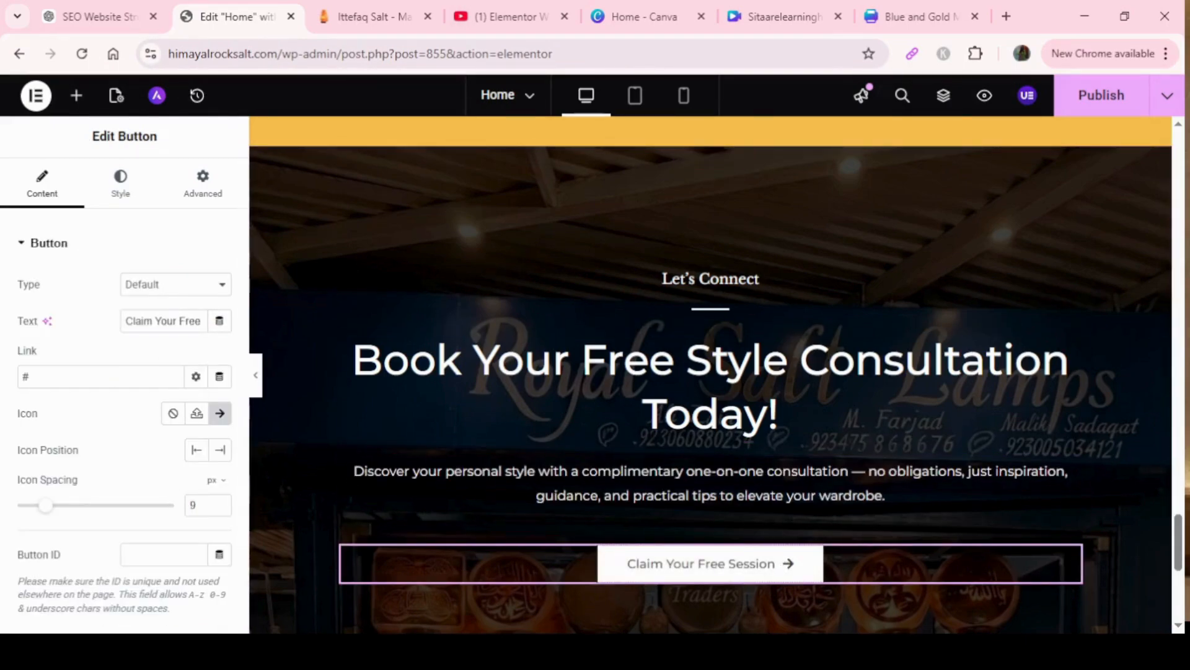
Check the page's footer area, then review the content, style and advanced settings of the banner heading.
left_click_drag(1178, 554, 1135, 603)
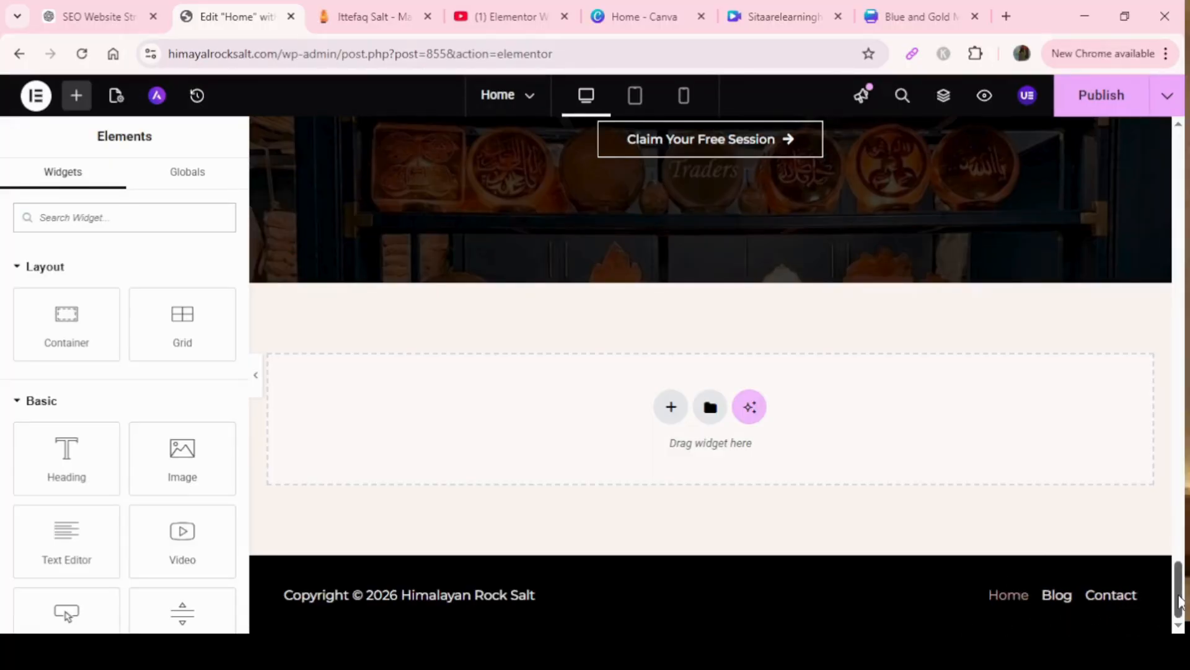
left_click_drag(1167, 608, 1167, 167)
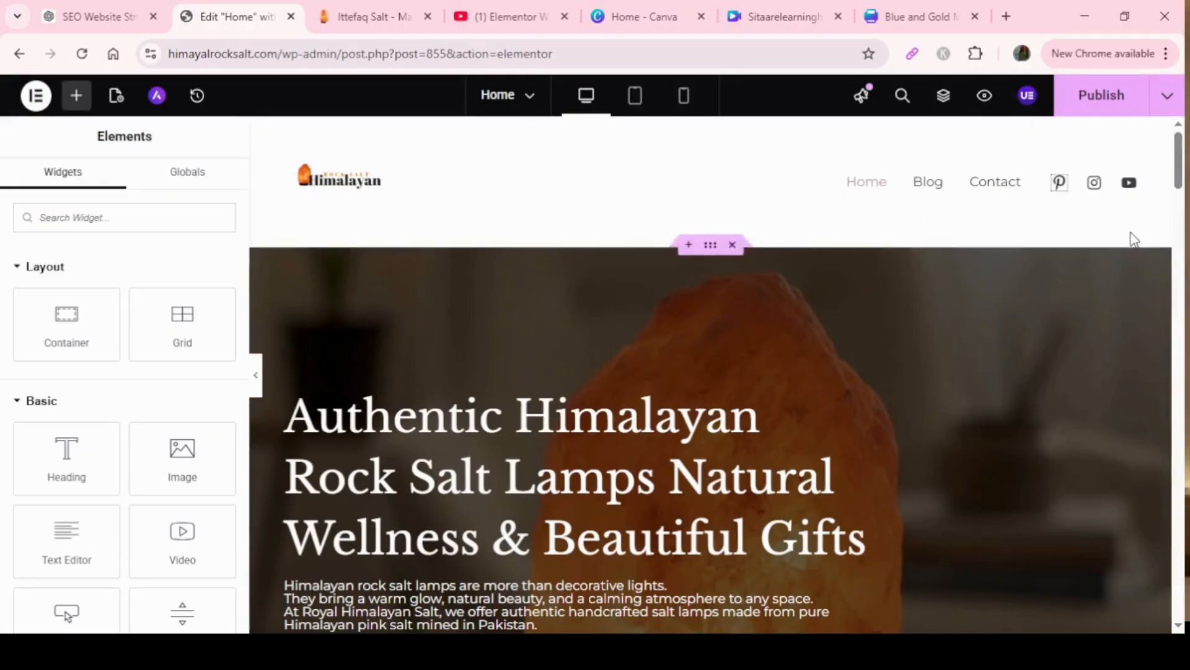
mouse_move(1181, 186)
left_mouse_down()
mouse_move(1182, 414)
mouse_move(1176, 195)
left_mouse_up()
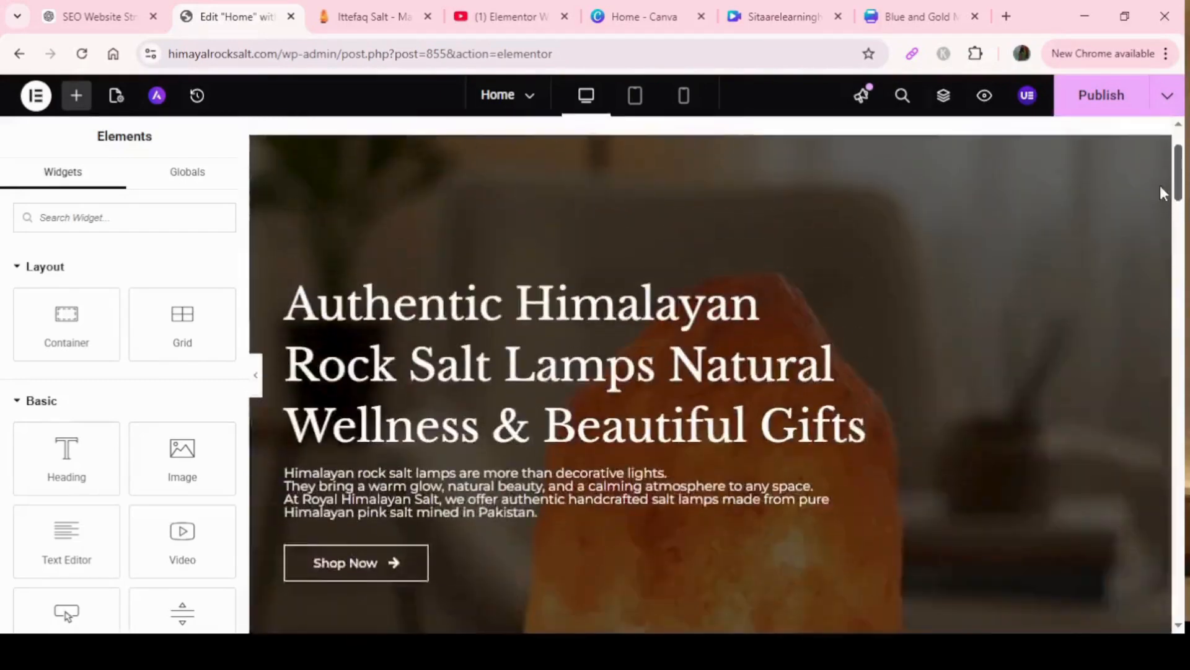
left_click(587, 394)
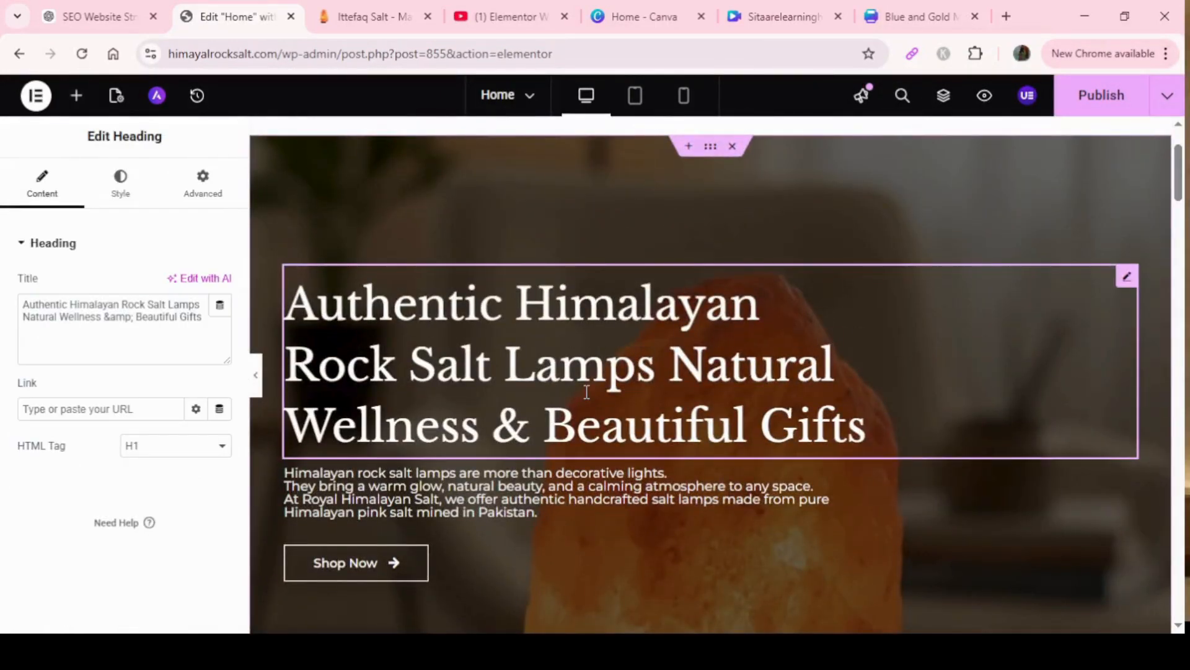
left_click(119, 186)
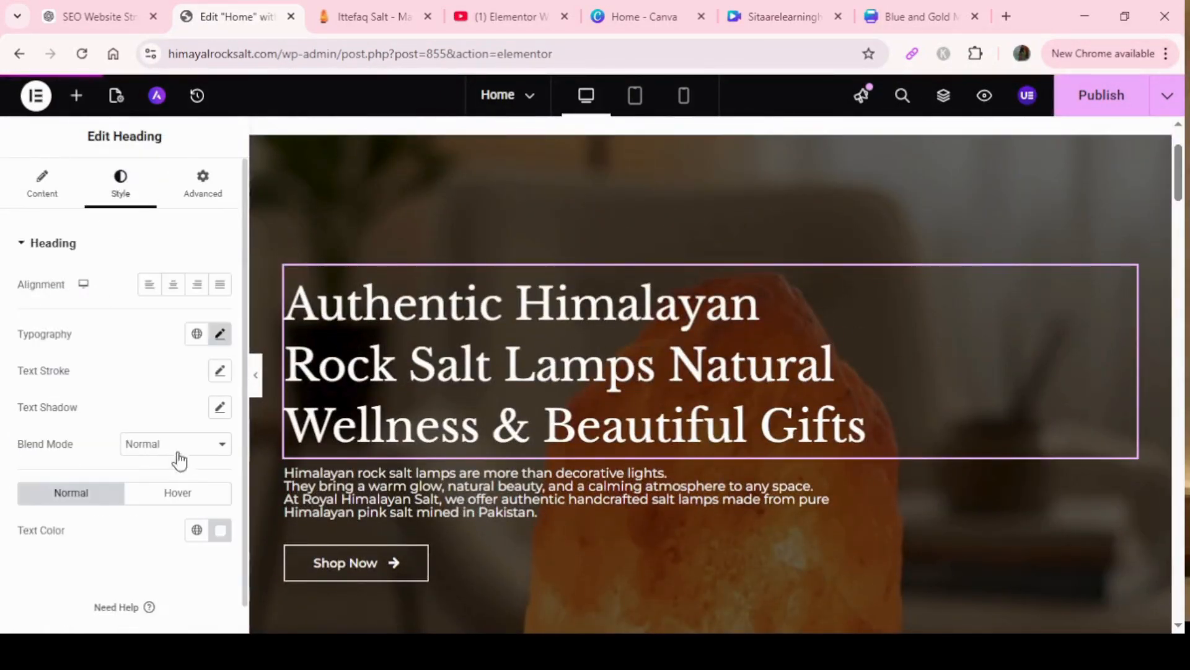
left_click(203, 184)
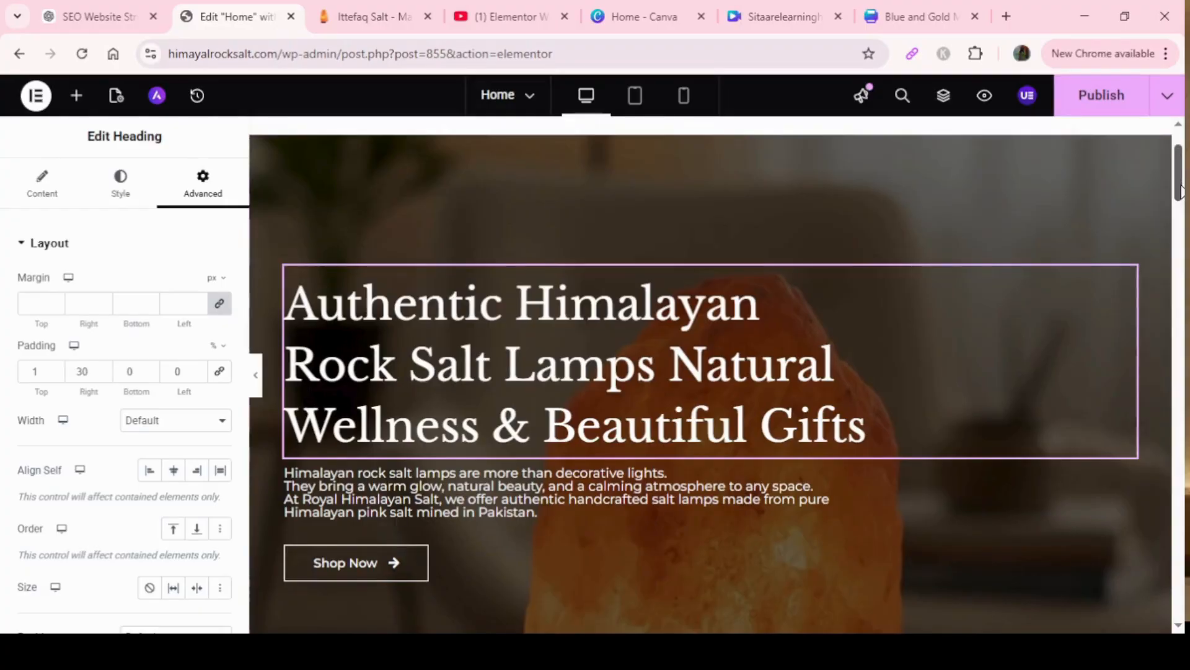
Look over the whole page from the banner down to the footer and back to the gifts heading.
left_click_drag(1178, 198, 1178, 582)
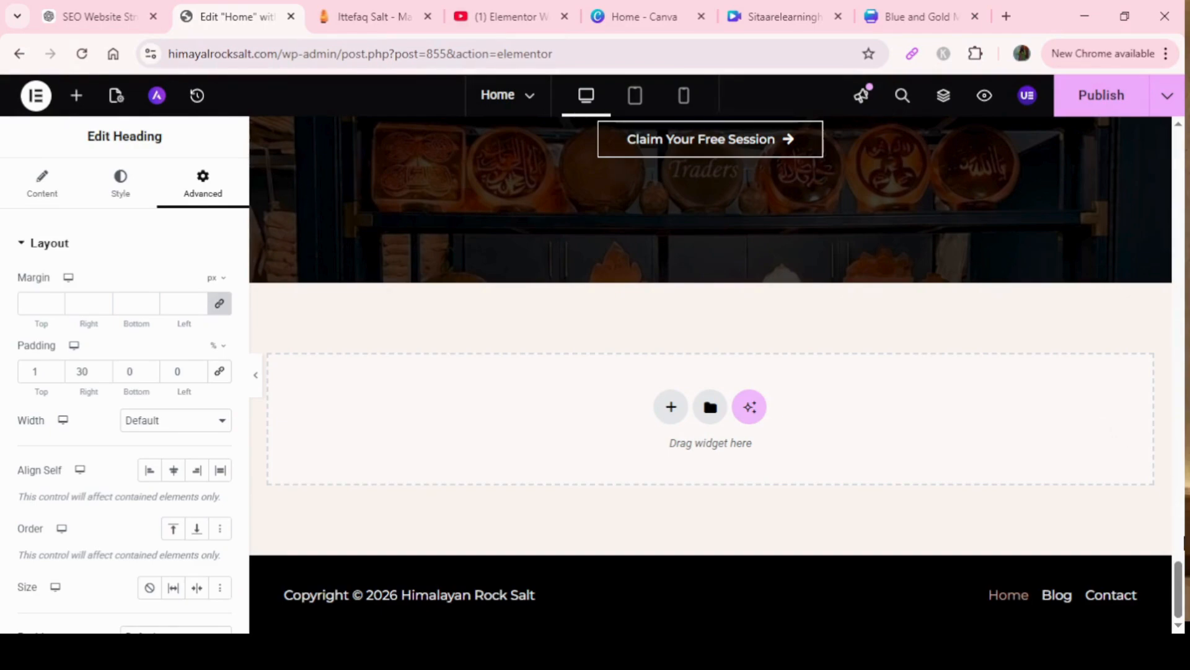
left_click_drag(1180, 577, 1183, 199)
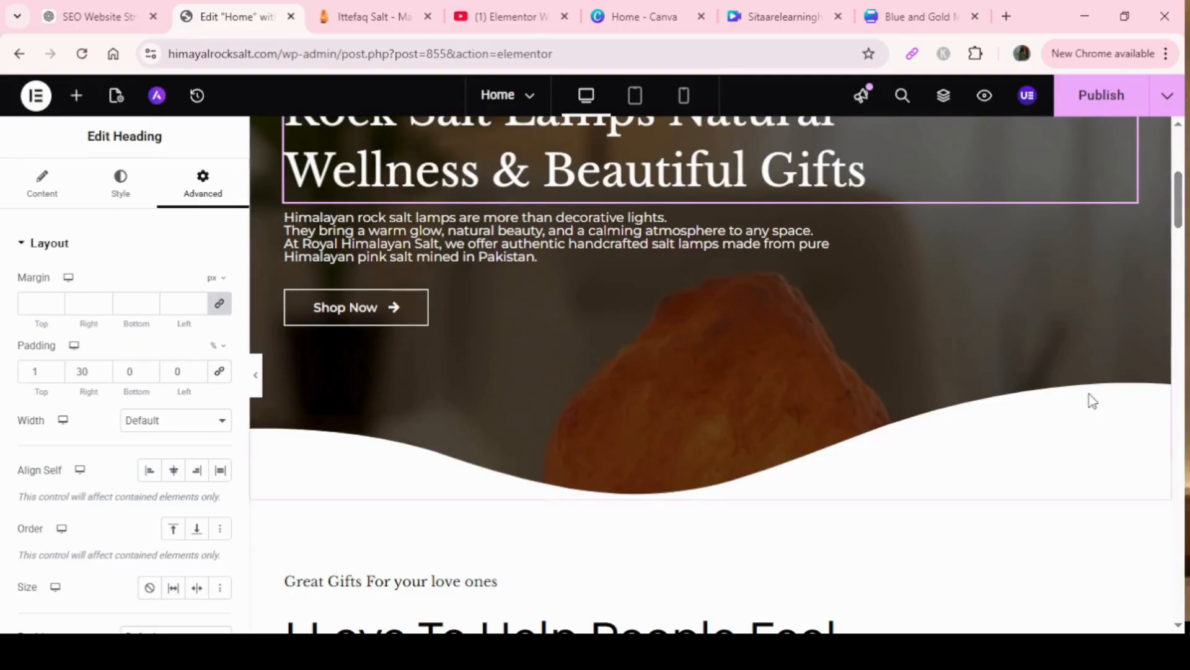
scroll(1176, 217, "down", 1)
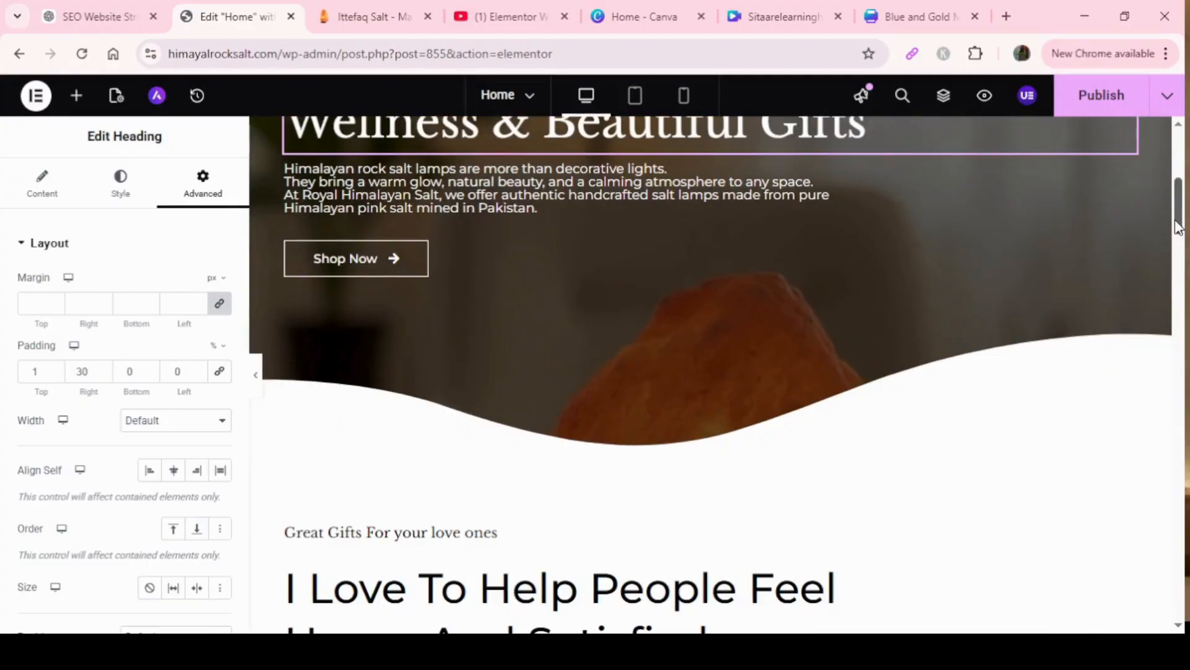